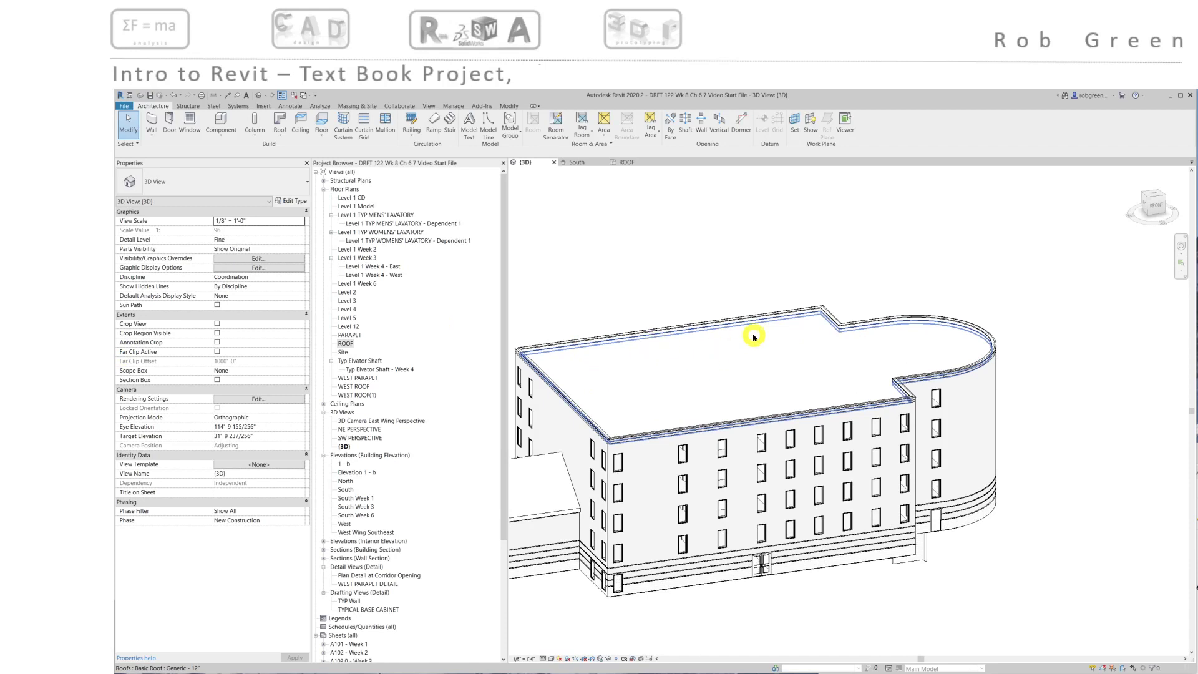
# - Open the ROOF floor plan and select the main building's roof
pyautogui.moveTo(757, 357); pyautogui.dragTo(768, 356, button='middle')
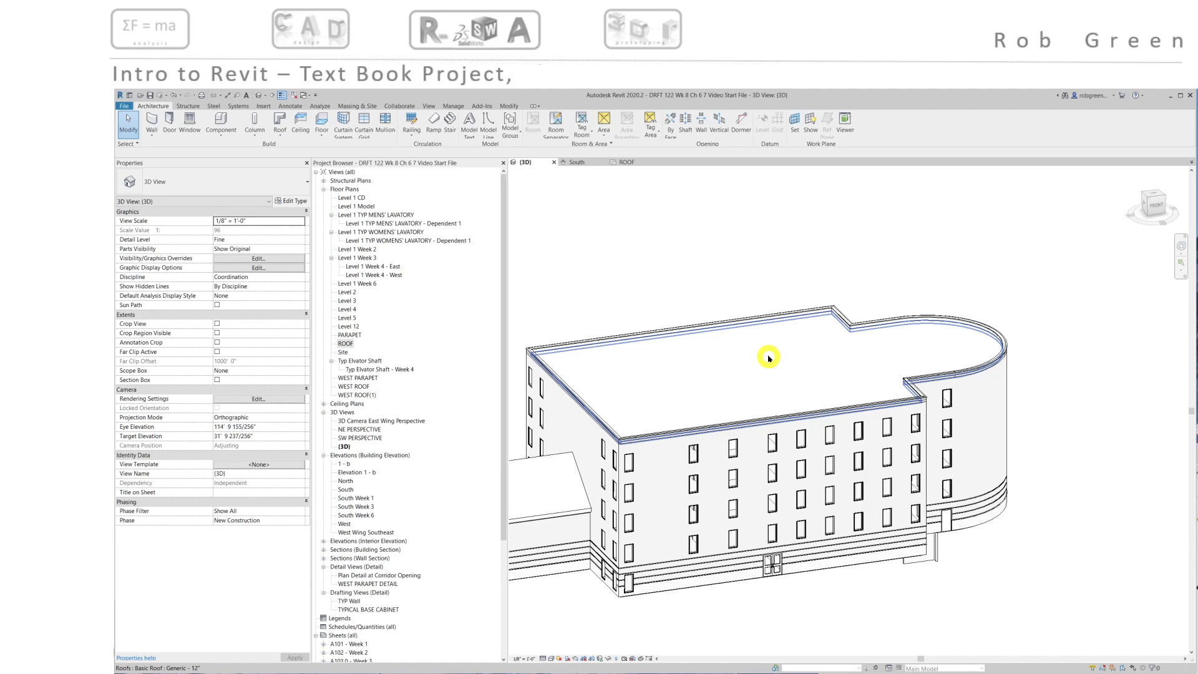
pyautogui.click(627, 164)
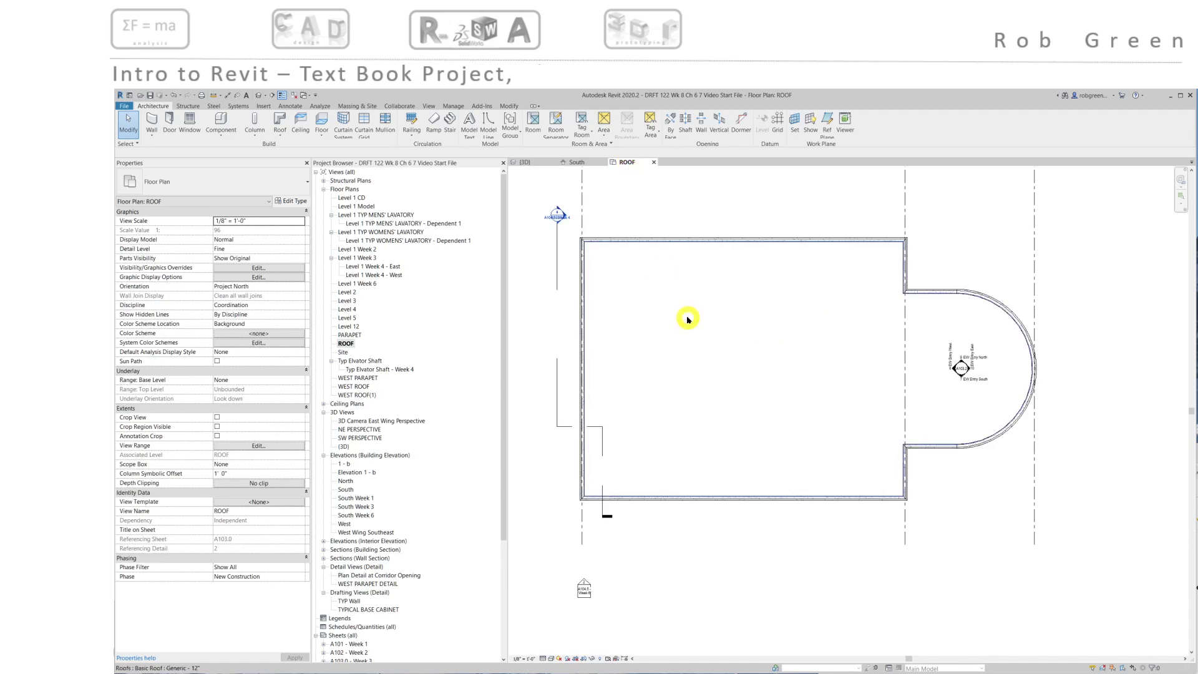
pyautogui.scroll(3, 686, 325)
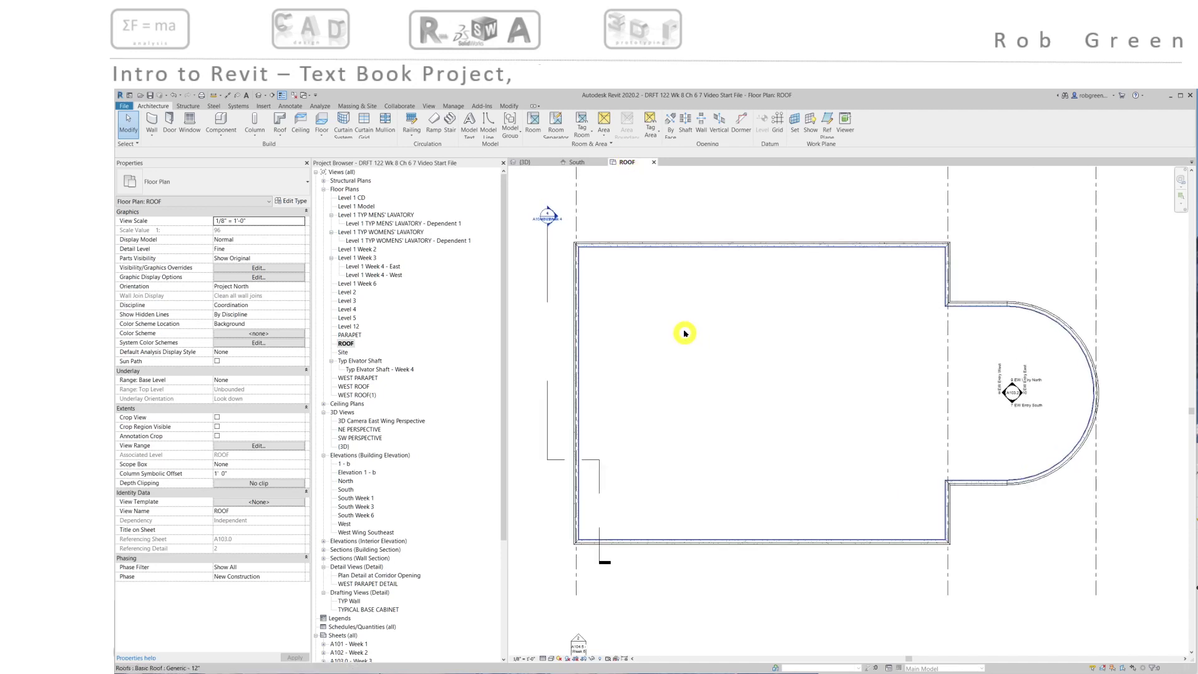
pyautogui.click(678, 327)
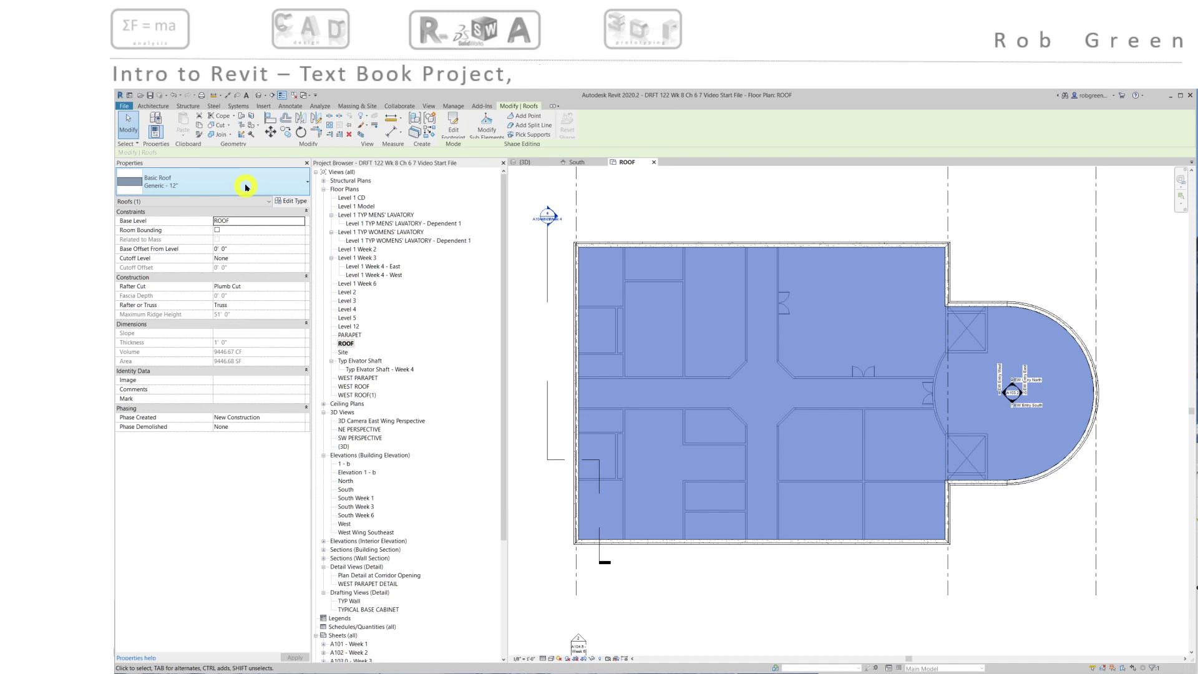
pyautogui.click(290, 201)
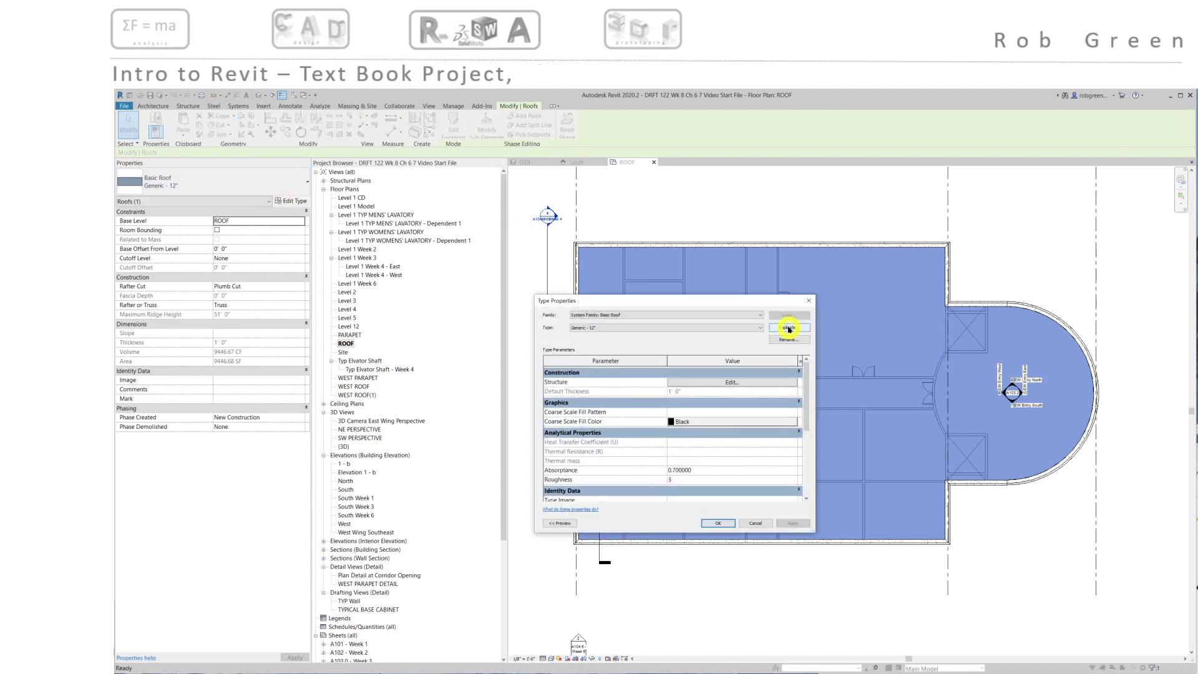
pyautogui.click(755, 522)
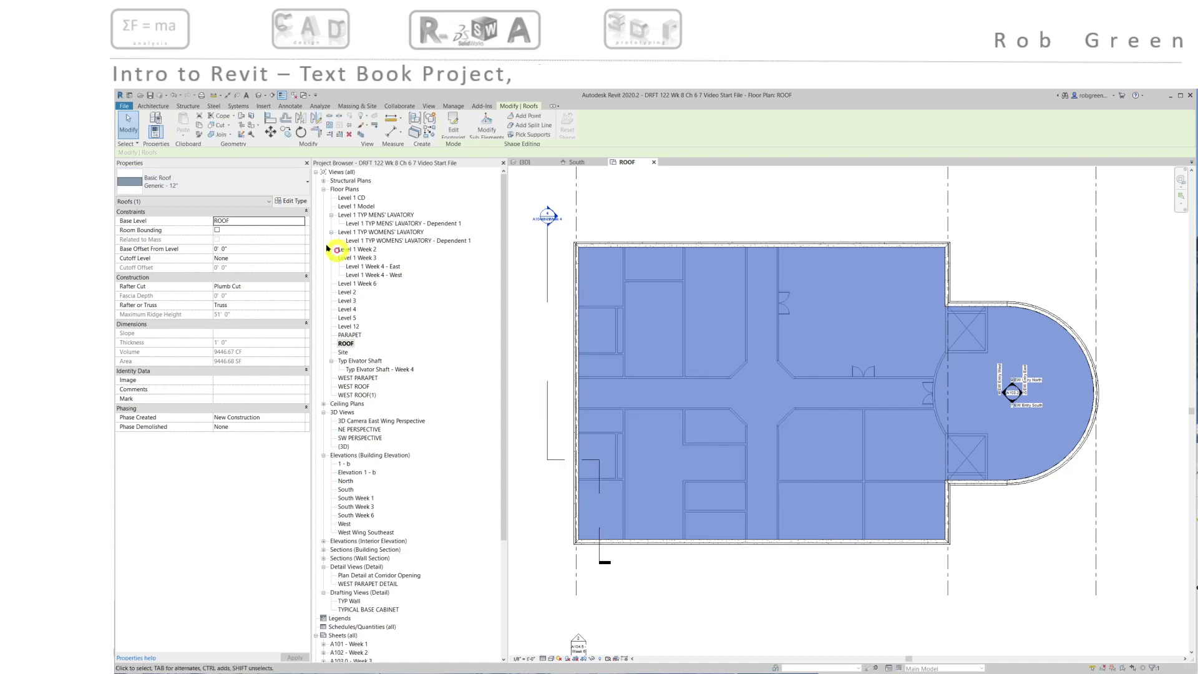
pyautogui.click(254, 184)
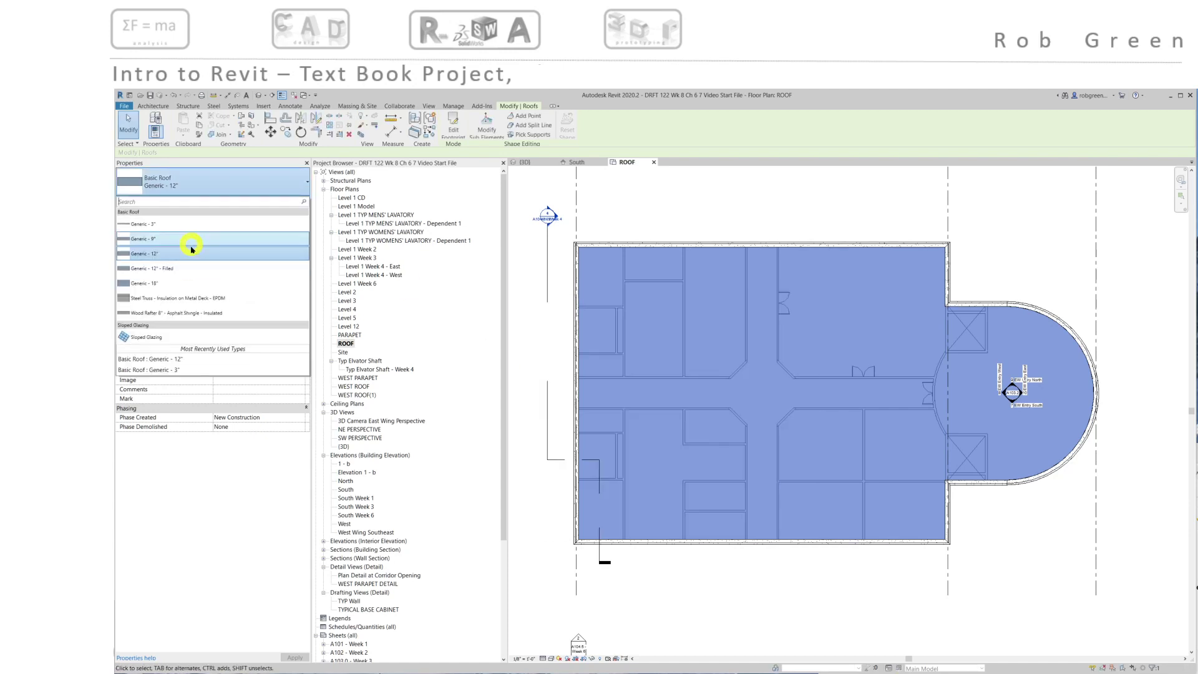
pyautogui.click(217, 182)
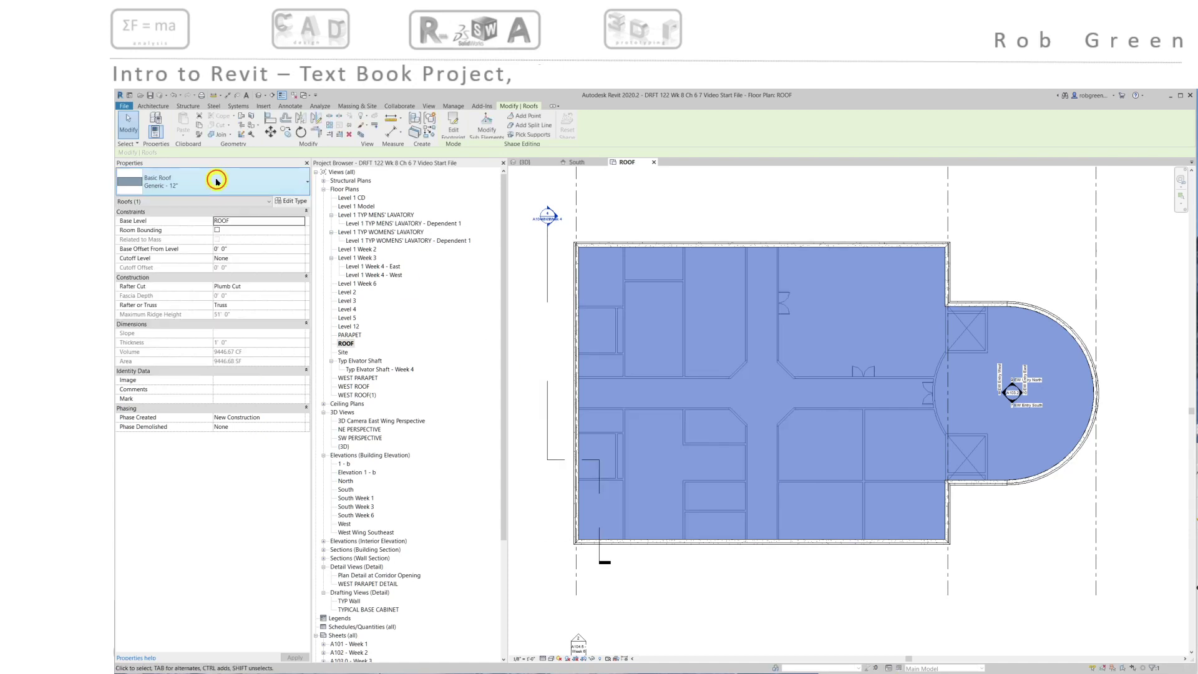
# - Duplicate the roof type as 4" Insulated Concrete Roof, layered with 1/4" EPDM roofing finish and 4" rigid insulation over a 4" structure layer
pyautogui.click(291, 200)
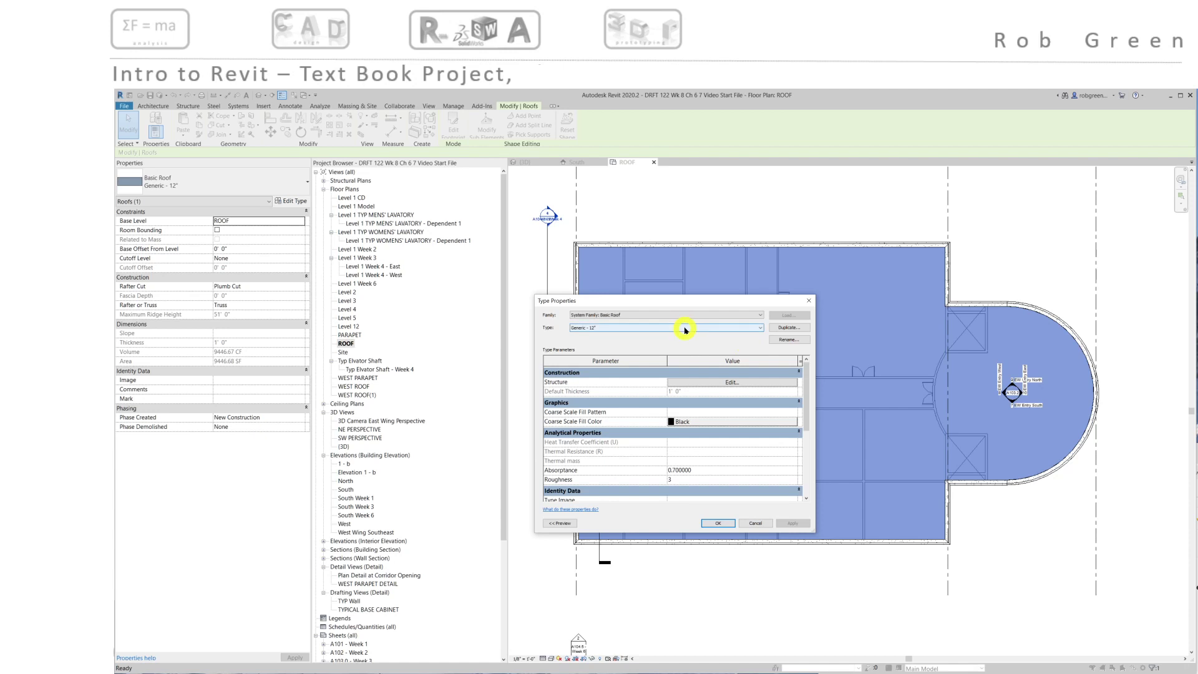
pyautogui.click(732, 382)
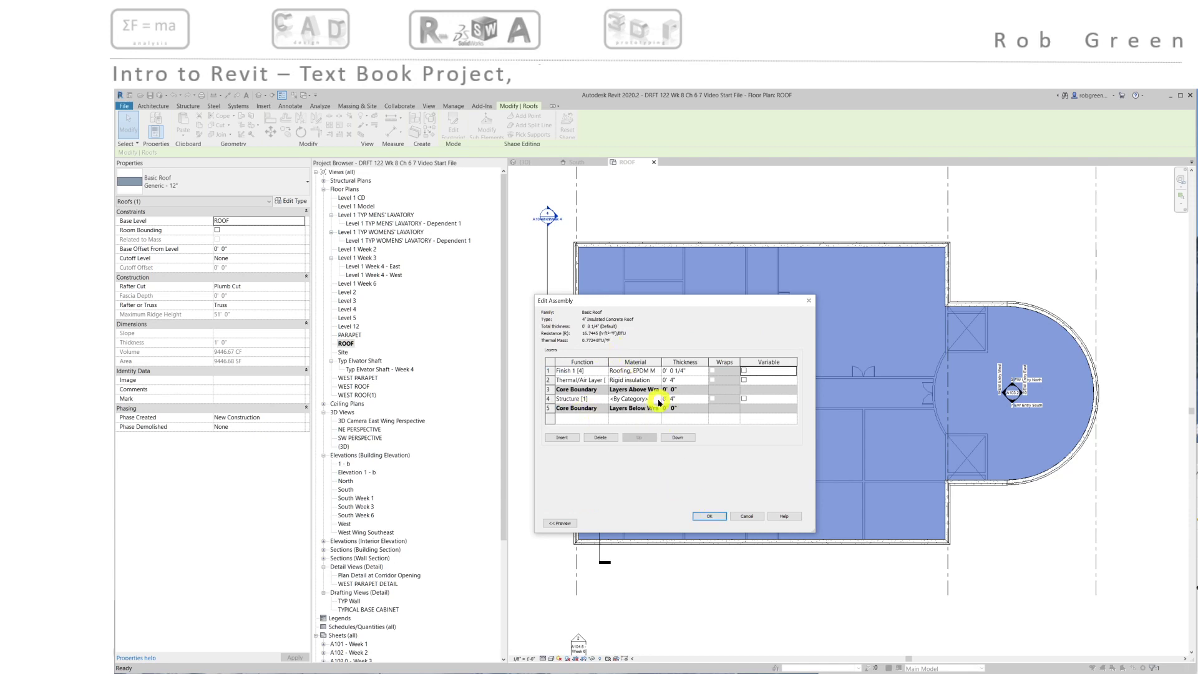
# - Set the structure layer's material to Concrete, Lightweight and apply the 4" Insulated Concrete Roof type to the selected roof
pyautogui.click(659, 401)
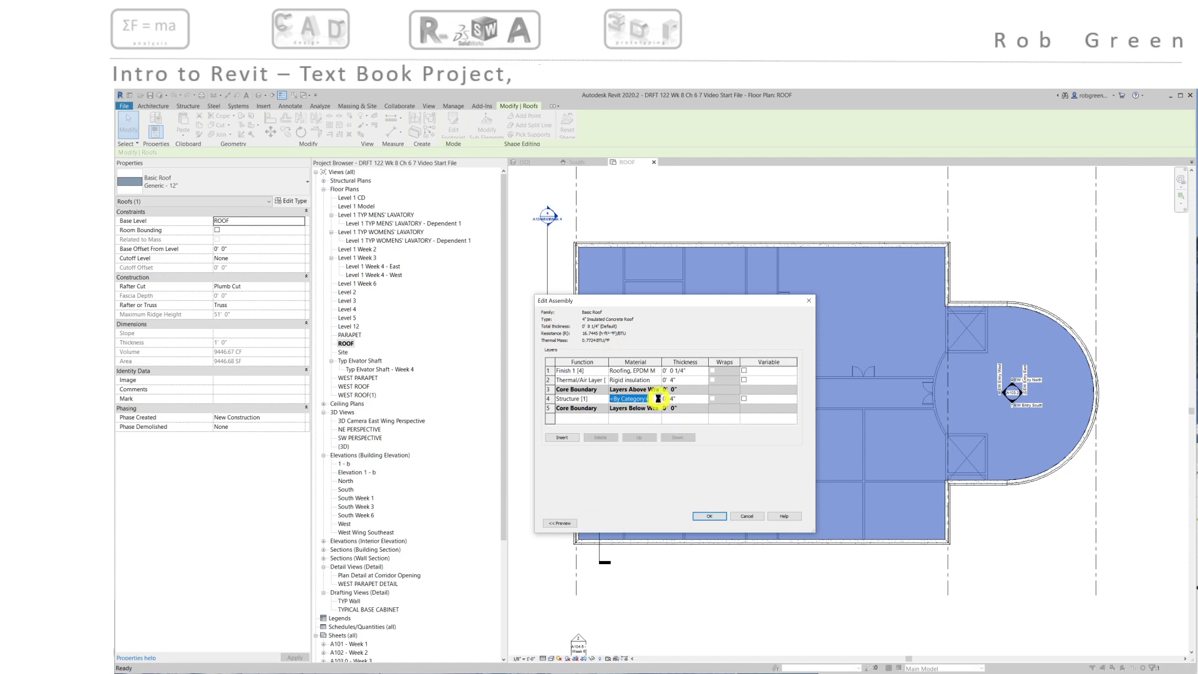
pyautogui.scroll(4, 624, 457)
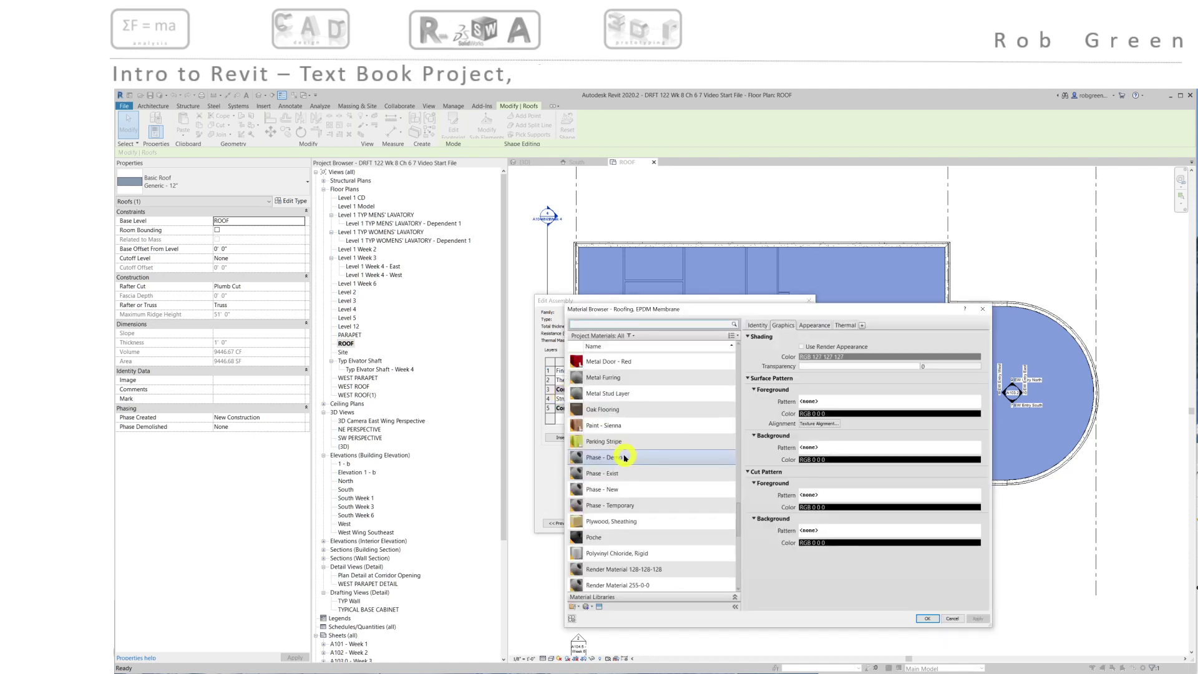
pyautogui.scroll(10, 625, 458)
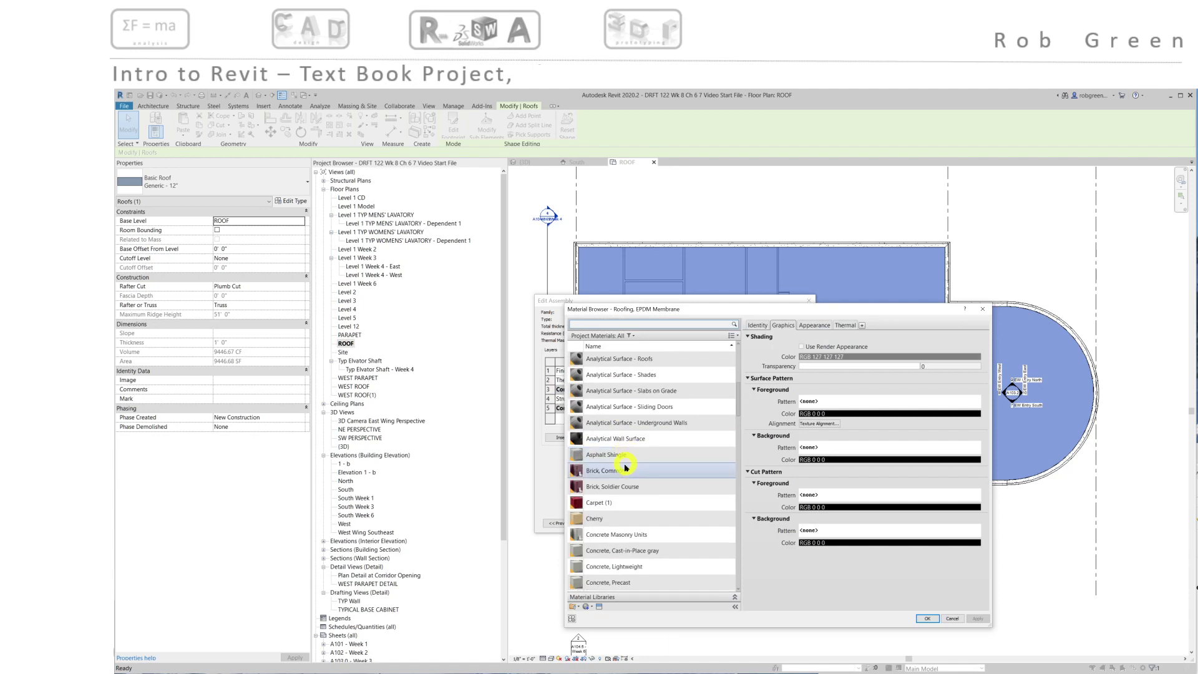
pyautogui.scroll(-2, 625, 468)
pyautogui.click(624, 478)
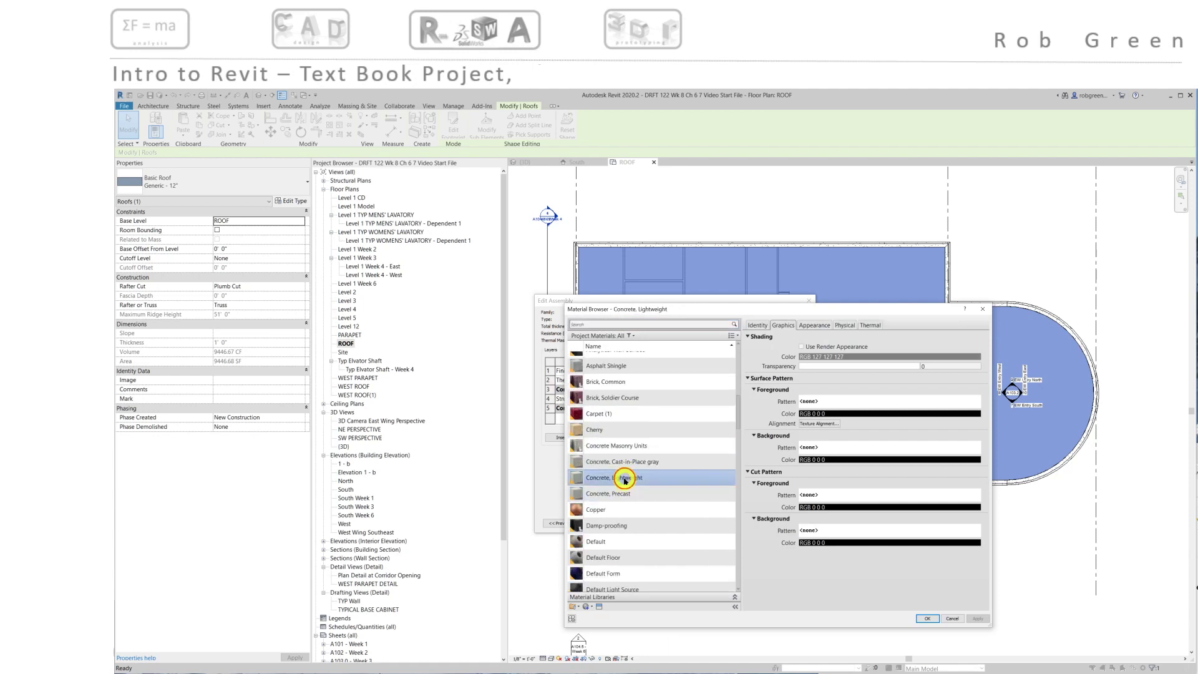
pyautogui.click(927, 619)
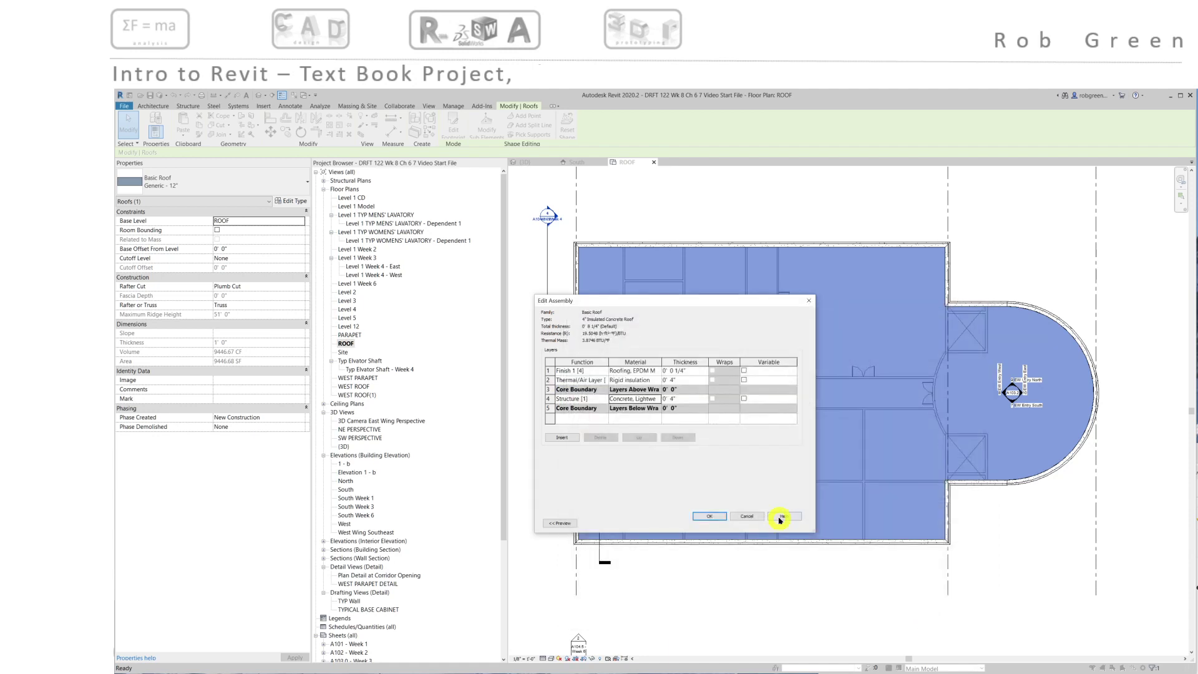
pyautogui.click(710, 516)
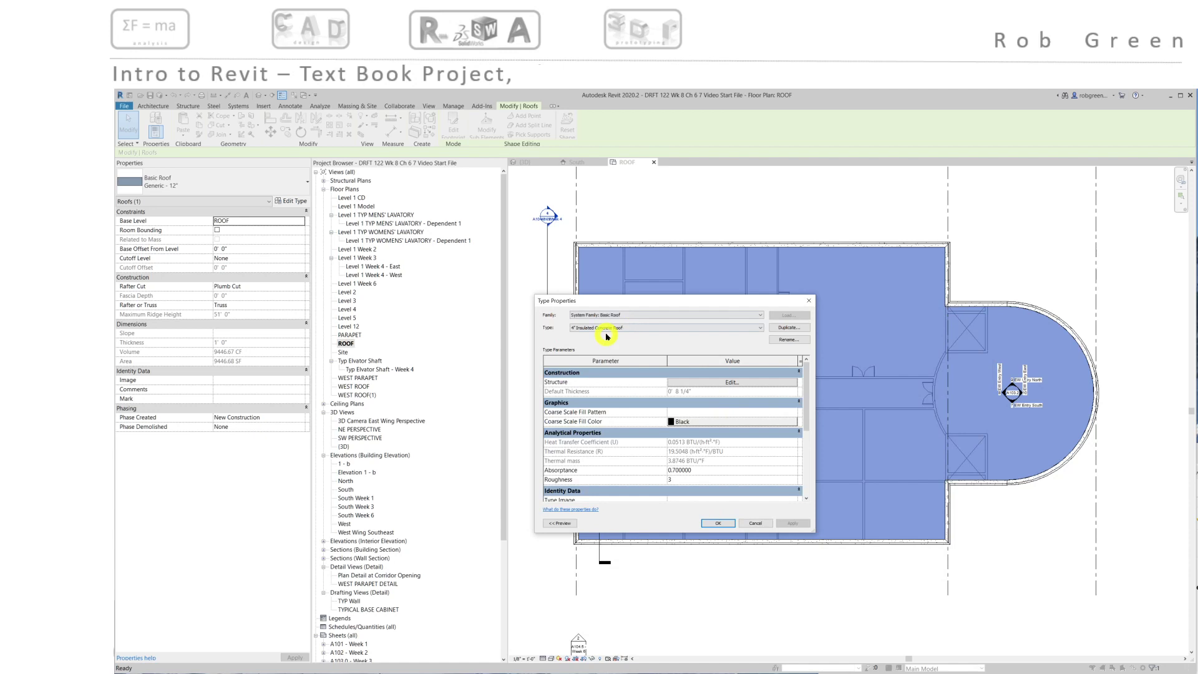
pyautogui.click(717, 523)
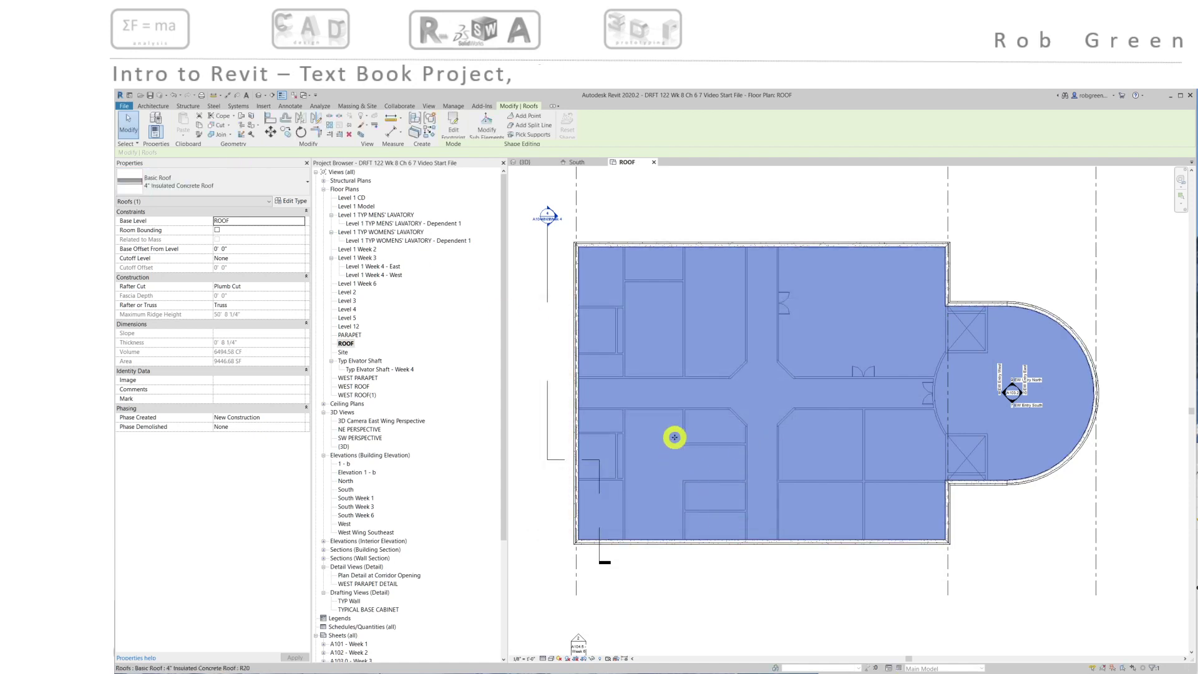
pyautogui.press('Escape')
# - Add a vertical split line to the roof between the two inside corners where the rectangular block meets the rounded east end
pyautogui.moveTo(743, 410); pyautogui.dragTo(630, 407, button='middle')
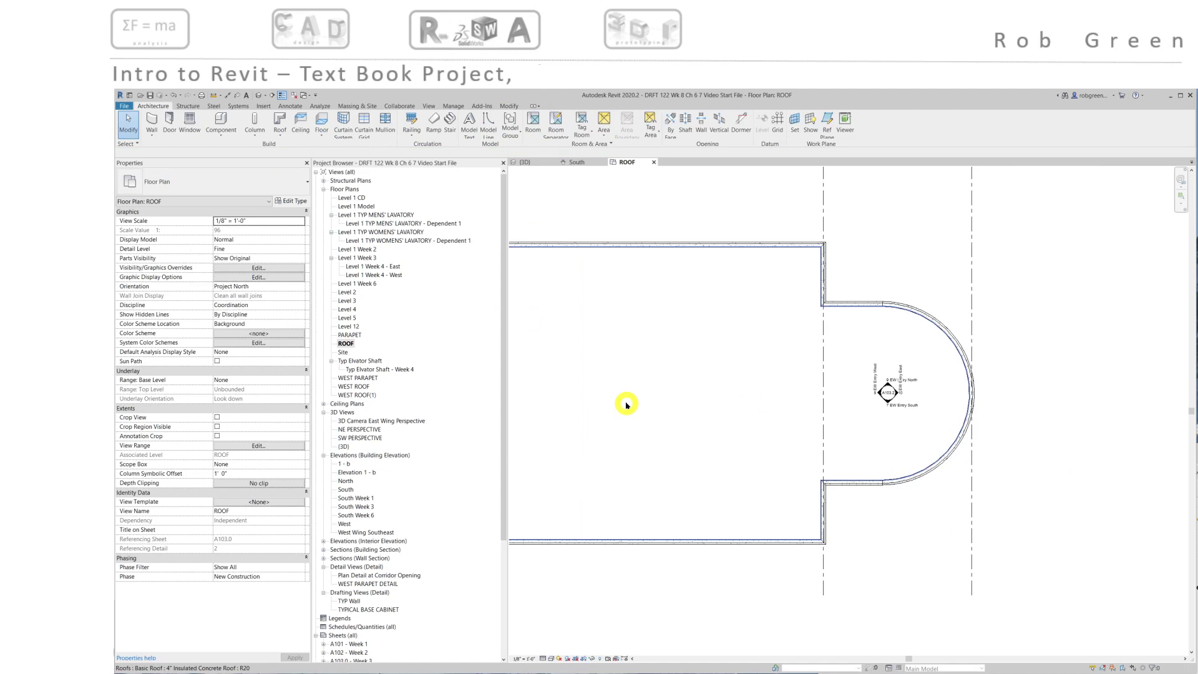
pyautogui.moveTo(653, 397); pyautogui.dragTo(556, 436, button='middle')
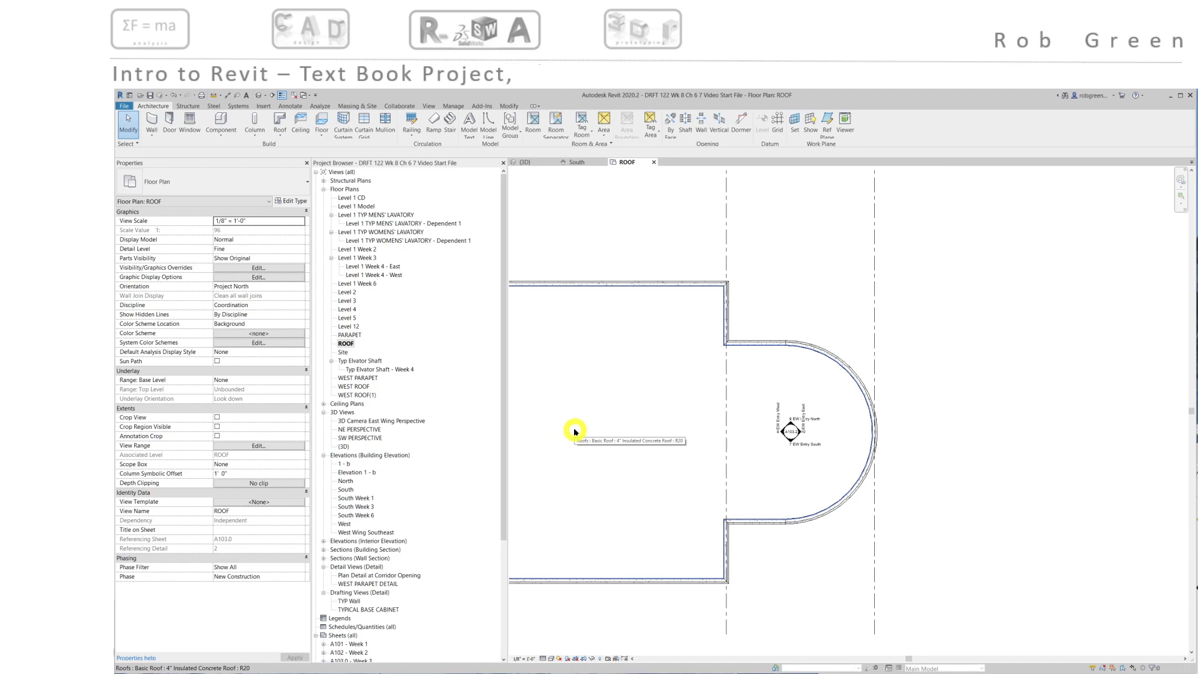
pyautogui.click(575, 431)
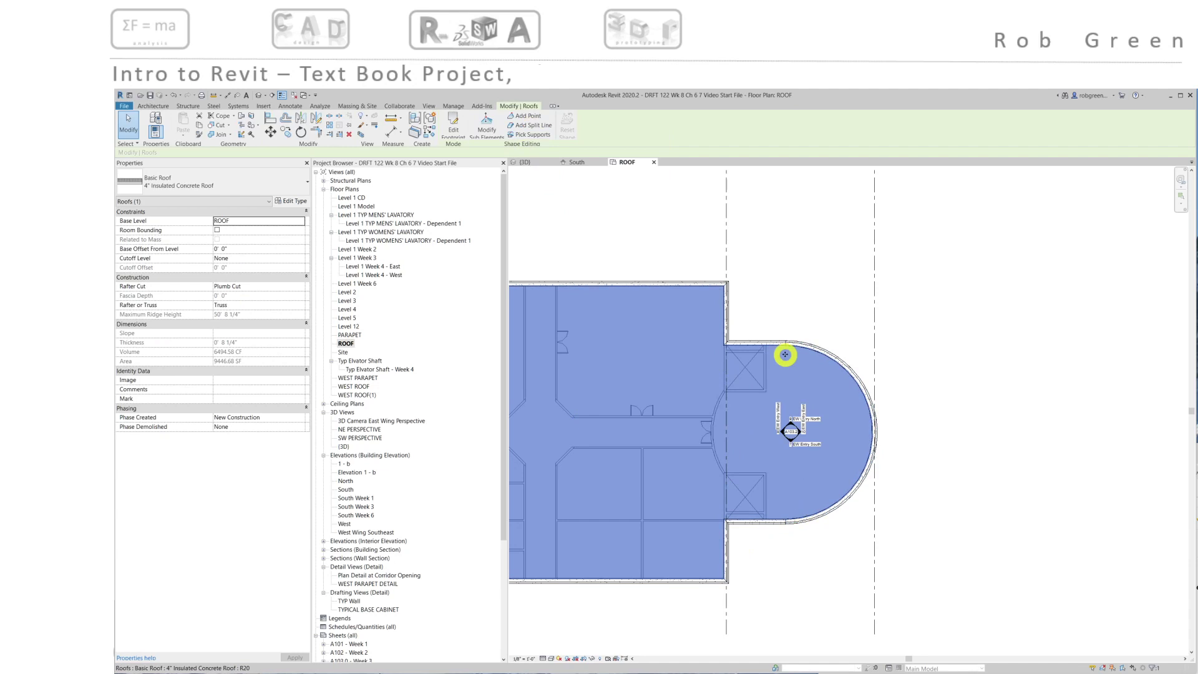
pyautogui.click(533, 125)
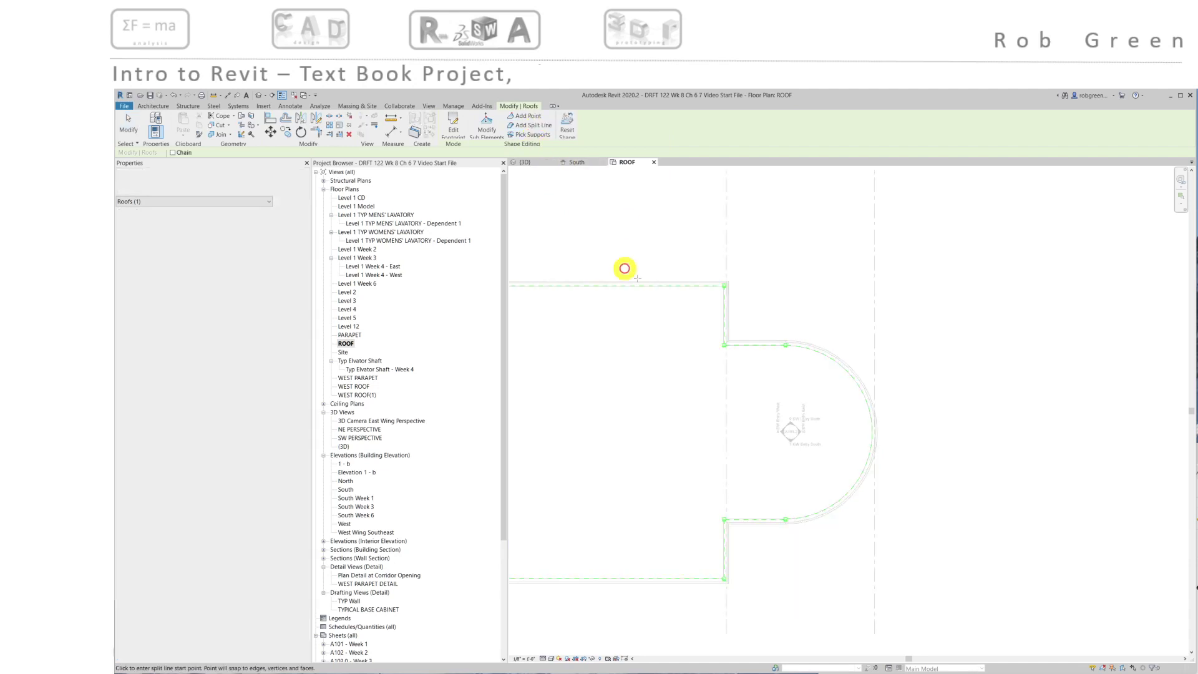
pyautogui.scroll(3, 728, 350)
pyautogui.scroll(1, 737, 362)
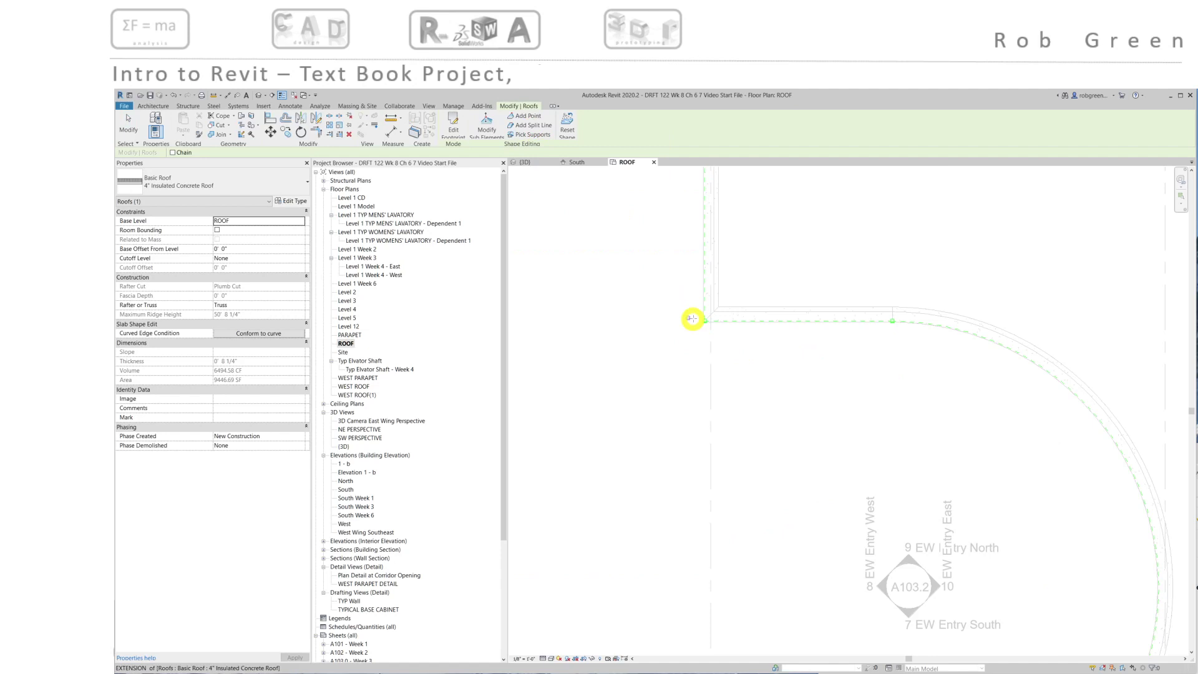
pyautogui.click(704, 321)
pyautogui.scroll(-4, 699, 466)
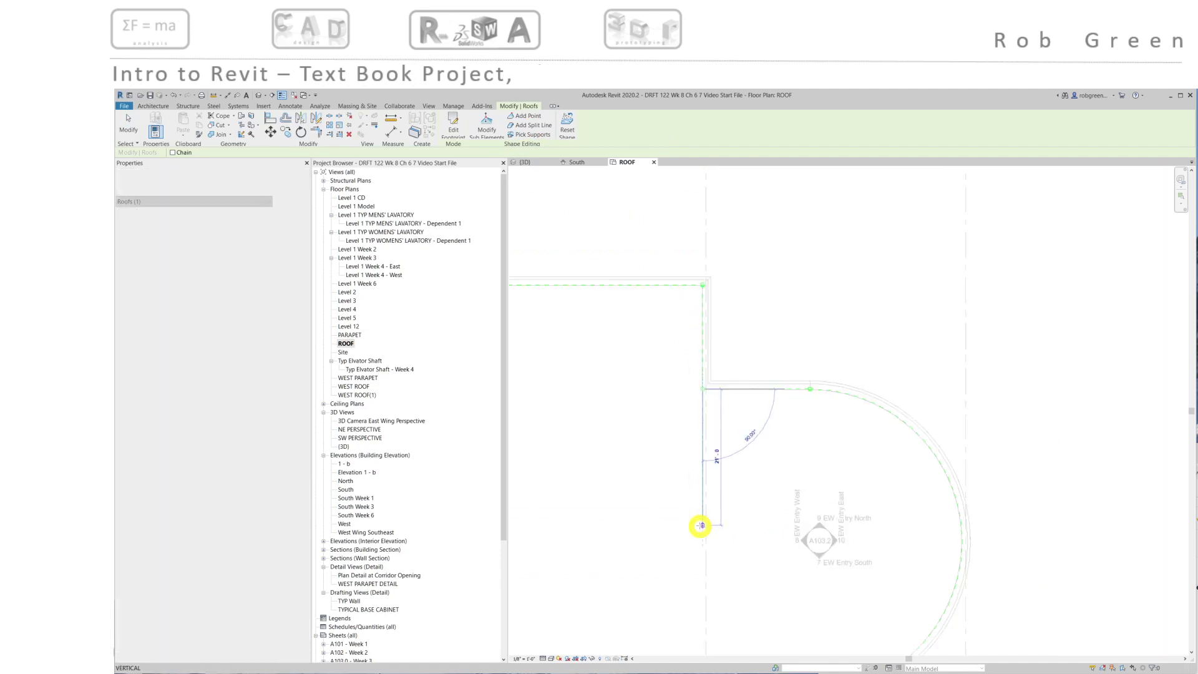
pyautogui.moveTo(702, 526); pyautogui.dragTo(716, 295, button='middle')
pyautogui.scroll(3, 732, 477)
pyautogui.scroll(1, 732, 474)
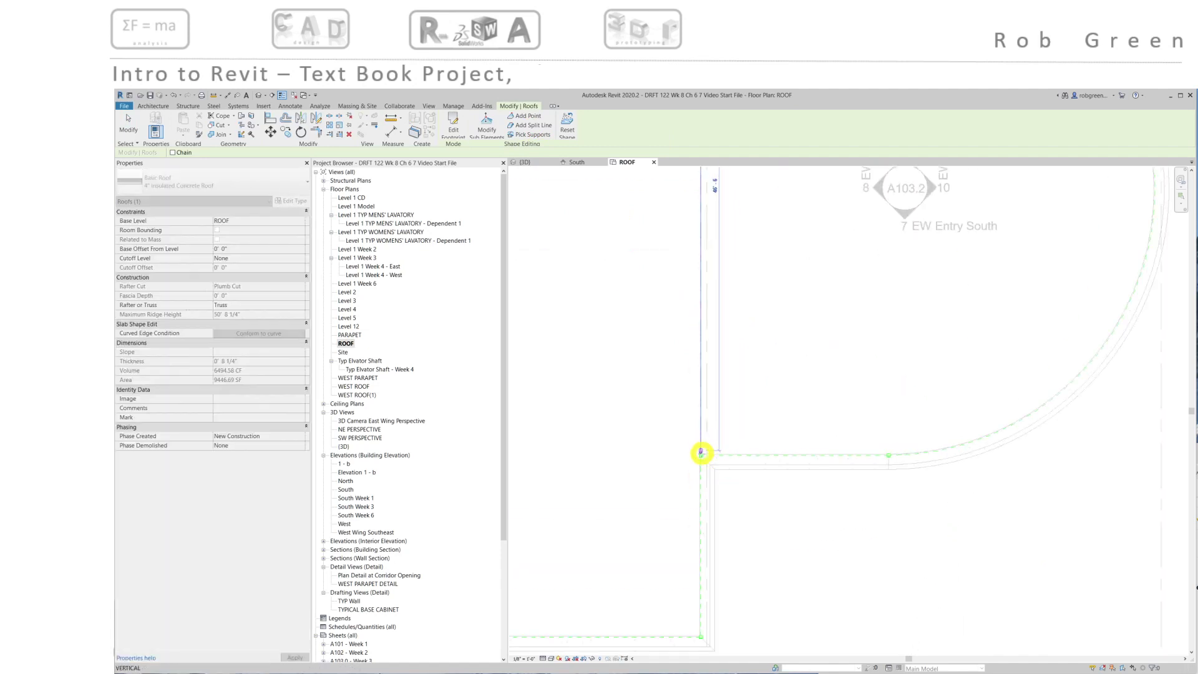
pyautogui.click(701, 455)
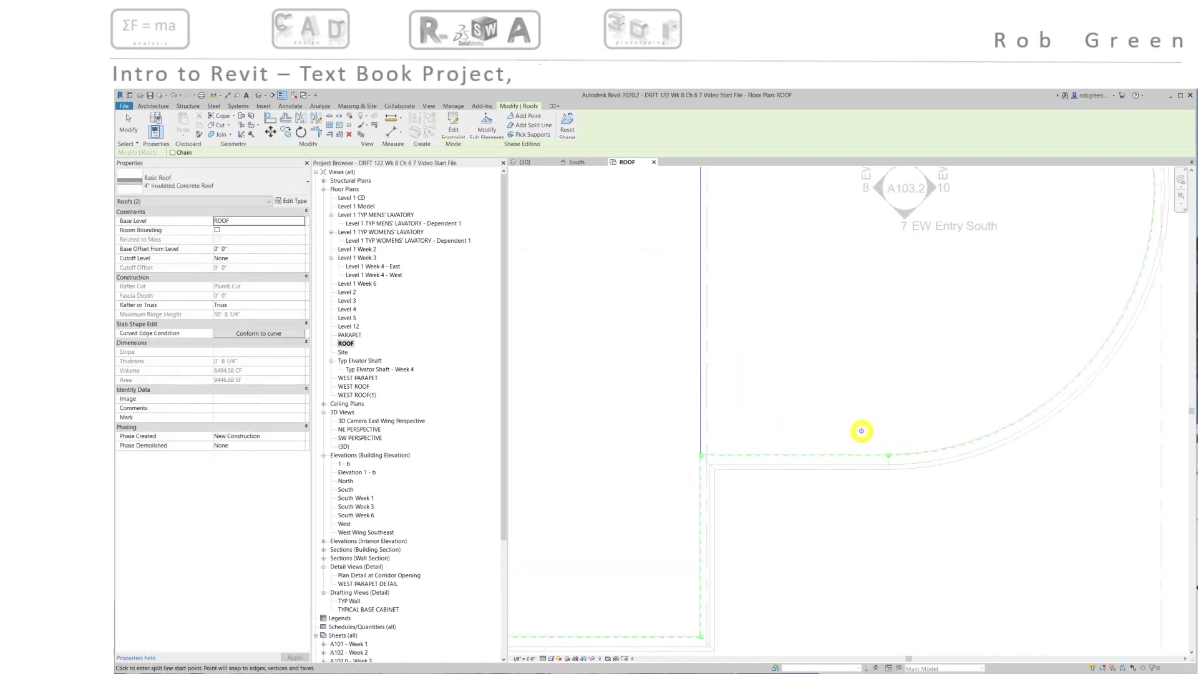
# - Add a second vertical split line connecting the lower and upper endpoints of the roof's curved east edge
pyautogui.click(889, 456)
pyautogui.scroll(-2, 888, 385)
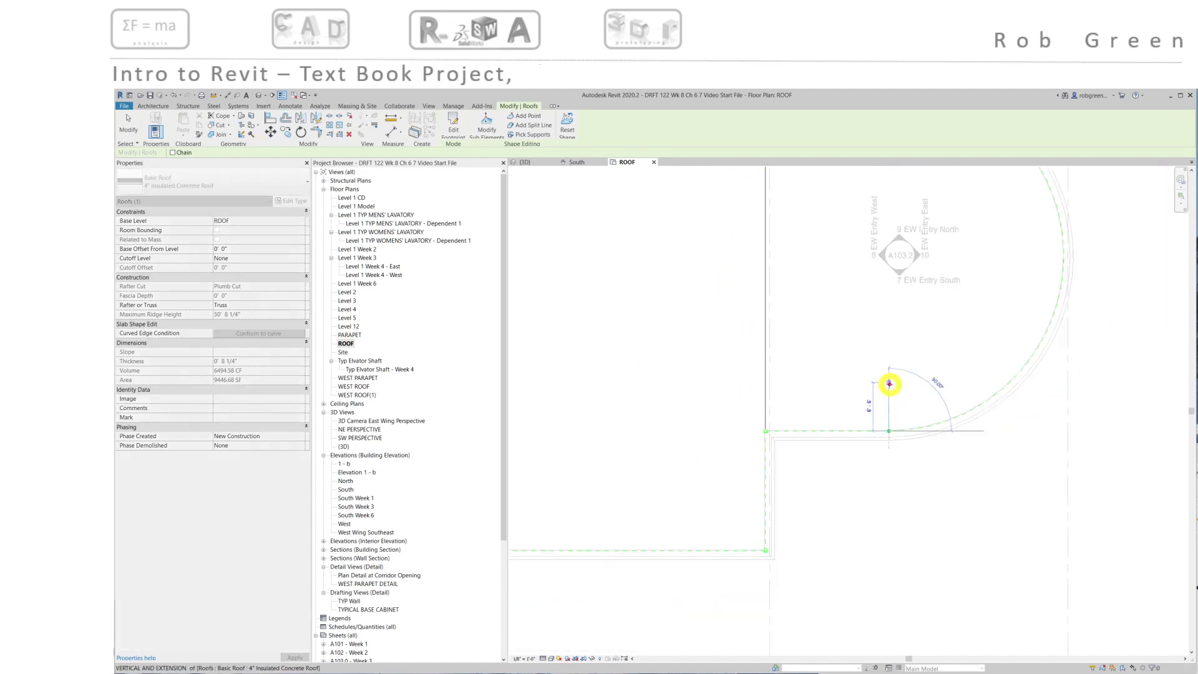
pyautogui.moveTo(872, 316); pyautogui.dragTo(840, 578, button='middle')
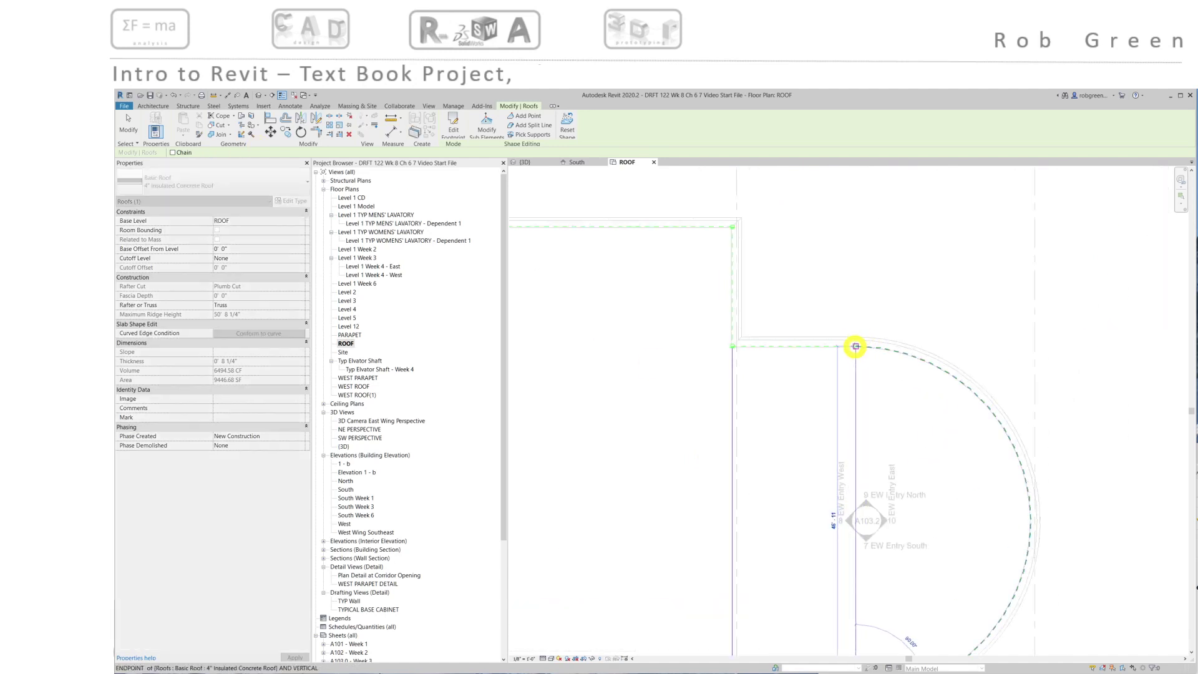
pyautogui.click(855, 346)
# - Add a horizontal split line across the full roof from the west edge's midpoint to the midpoint of the curved east edge
pyautogui.scroll(-1, 827, 430)
pyautogui.scroll(-1, 827, 431)
pyautogui.moveTo(828, 430); pyautogui.dragTo(955, 380, button='middle')
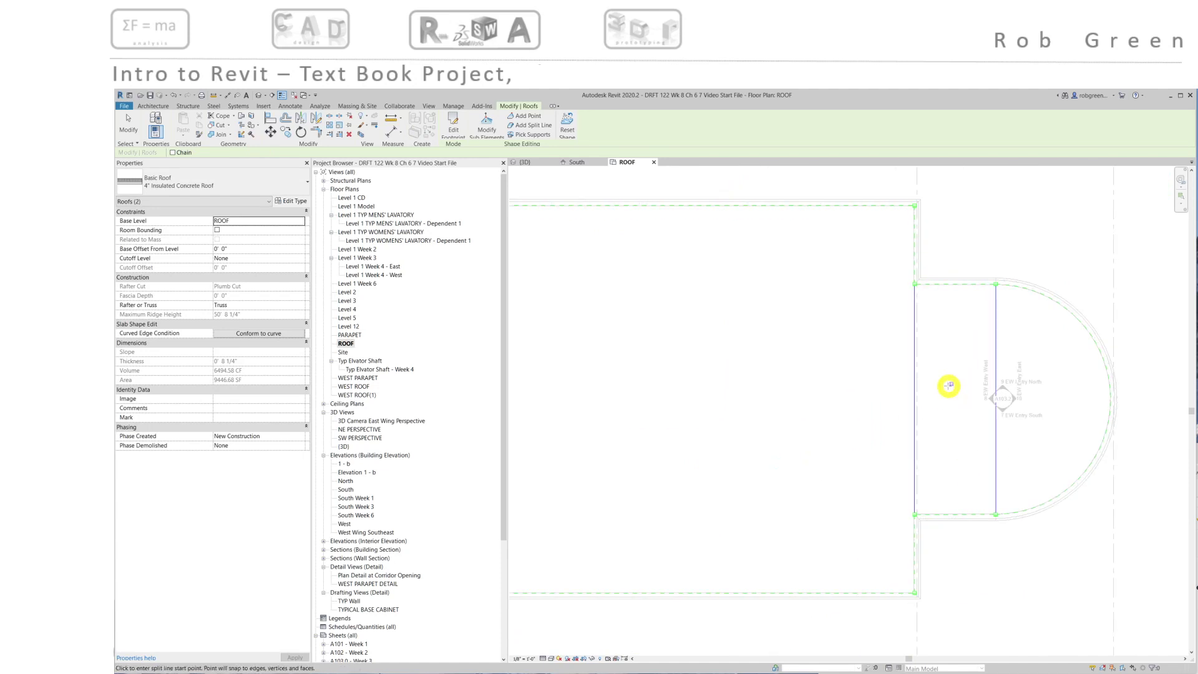
pyautogui.scroll(-1, 874, 396)
pyautogui.scroll(5, 792, 398)
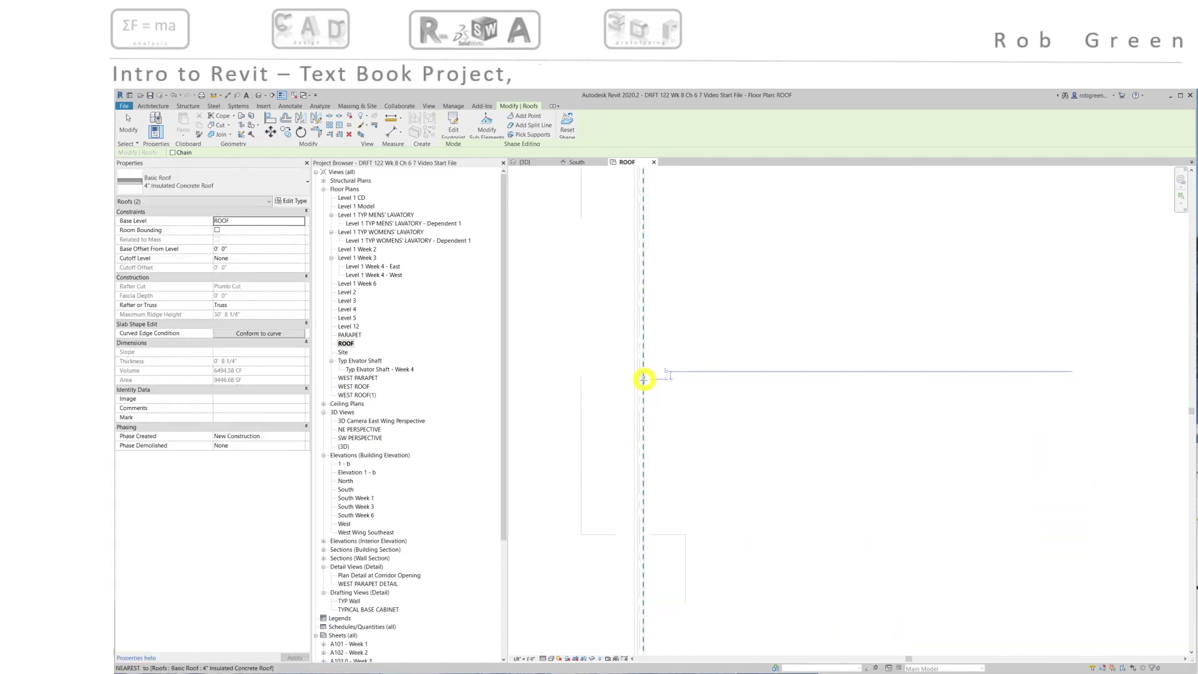
pyautogui.scroll(2, 709, 400)
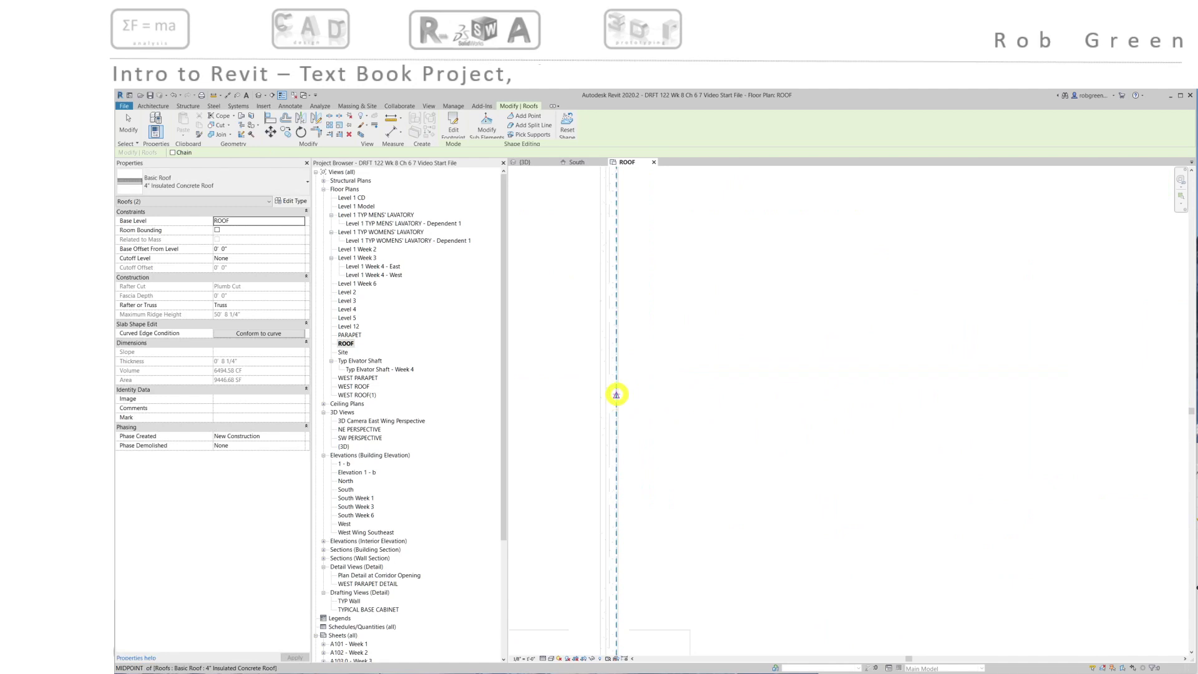
pyautogui.click(616, 396)
pyautogui.scroll(-4, 792, 406)
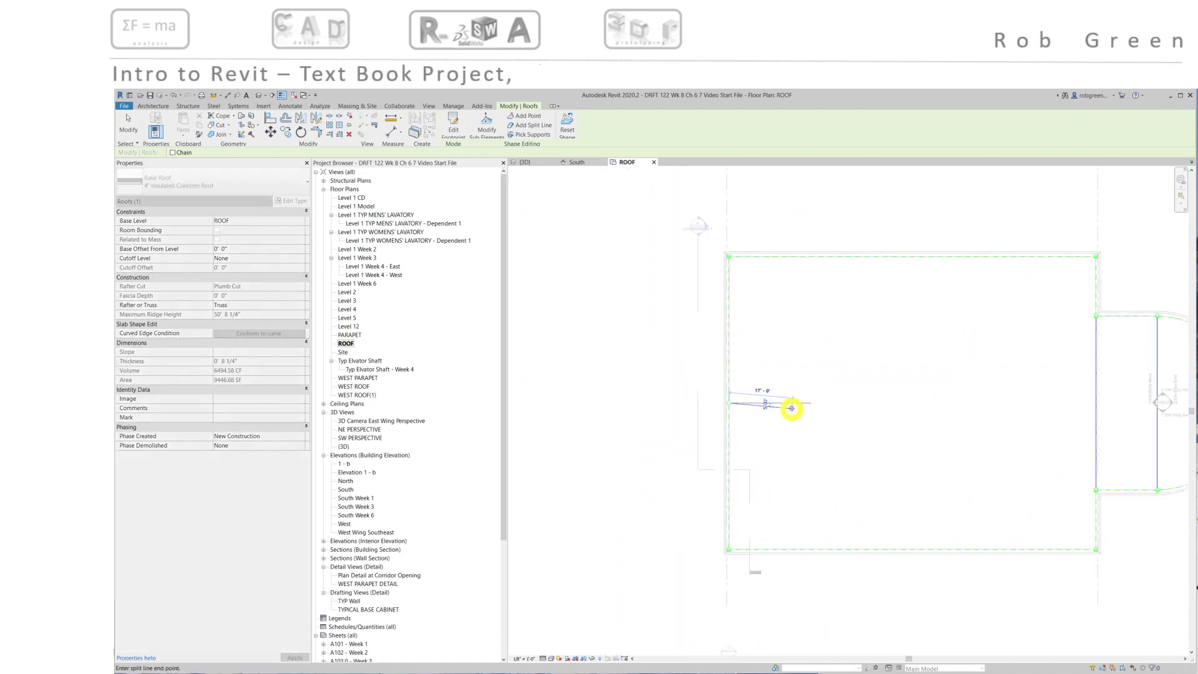
pyautogui.moveTo(909, 422); pyautogui.dragTo(670, 404, button='middle')
pyautogui.scroll(5, 856, 388)
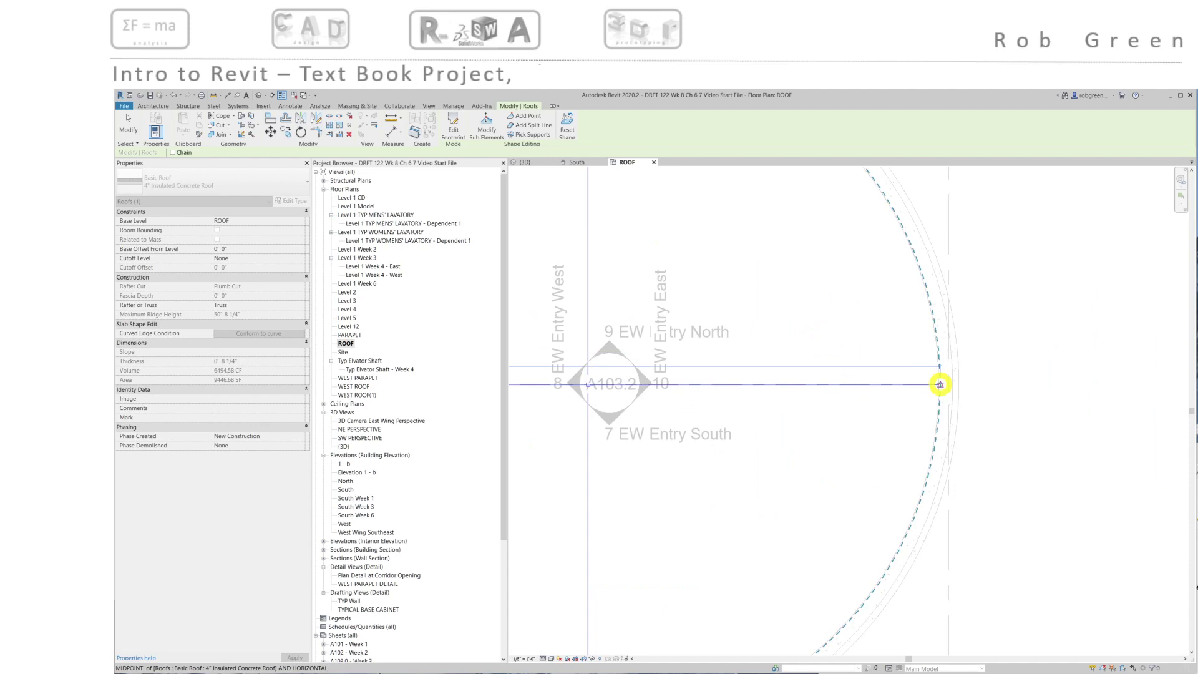
pyautogui.scroll(3, 940, 385)
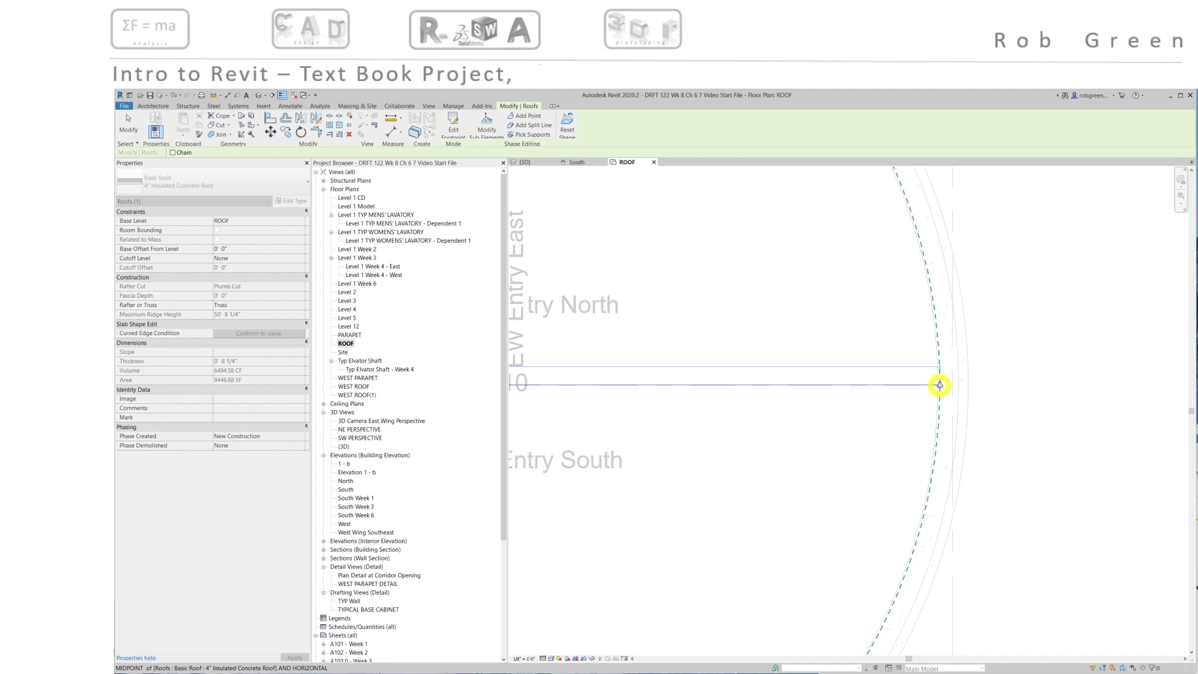
pyautogui.scroll(-5, 940, 386)
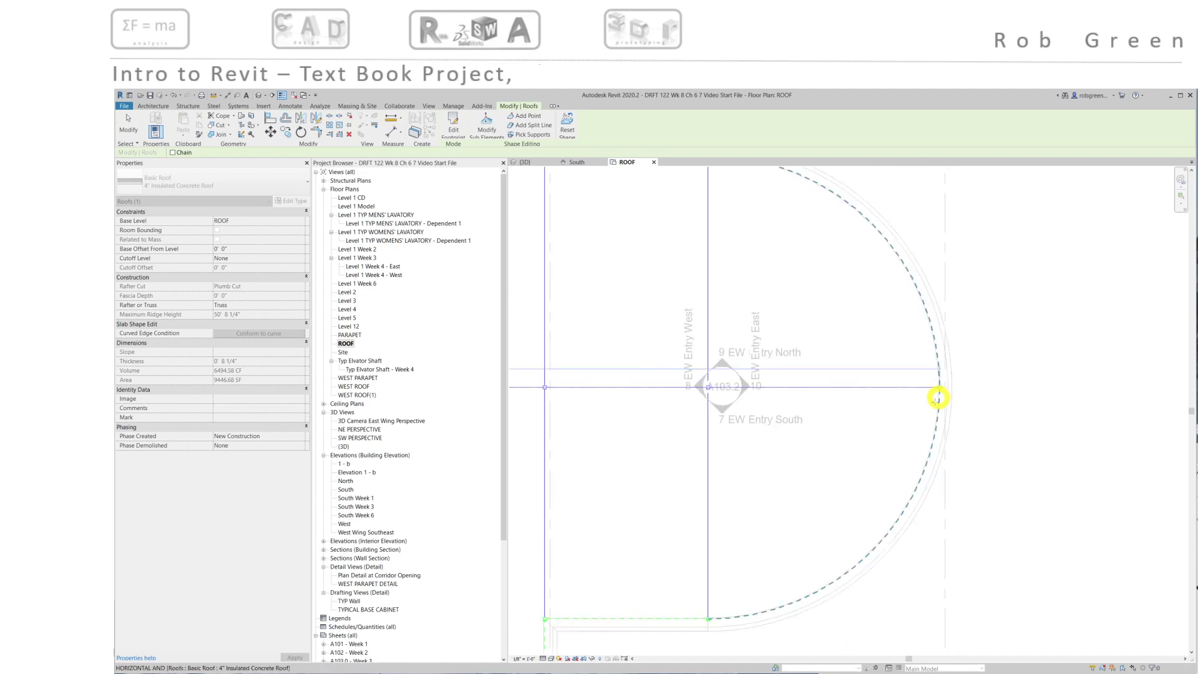
pyautogui.scroll(2, 882, 420)
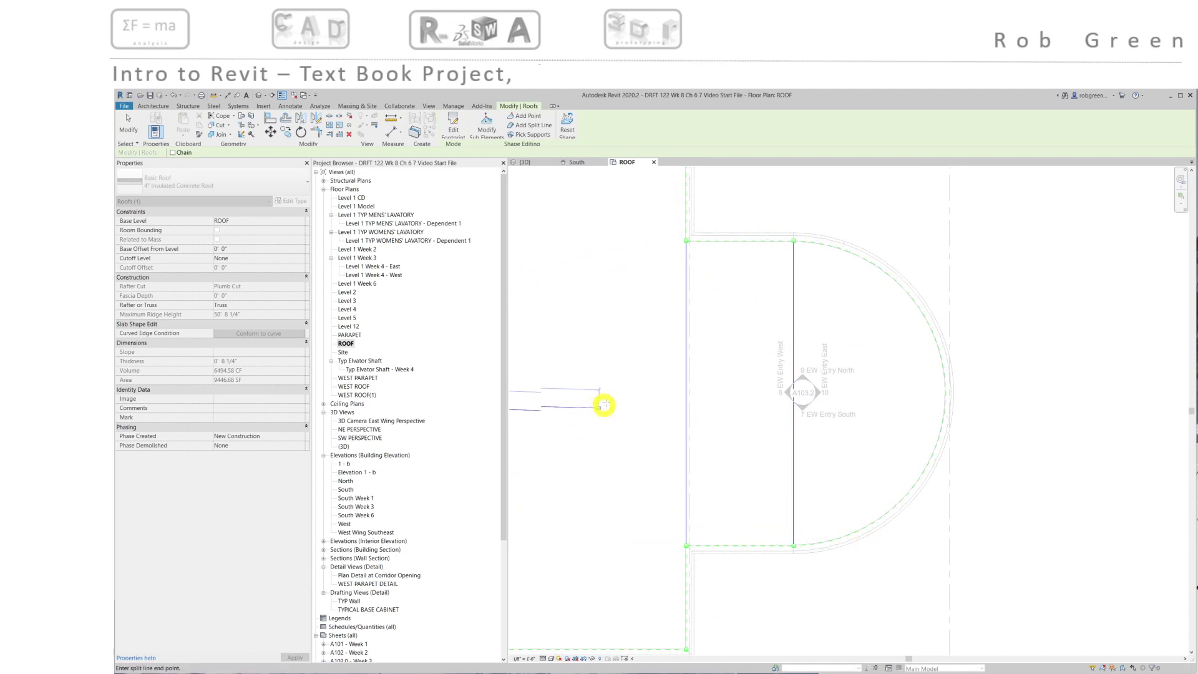
pyautogui.scroll(5, 923, 395)
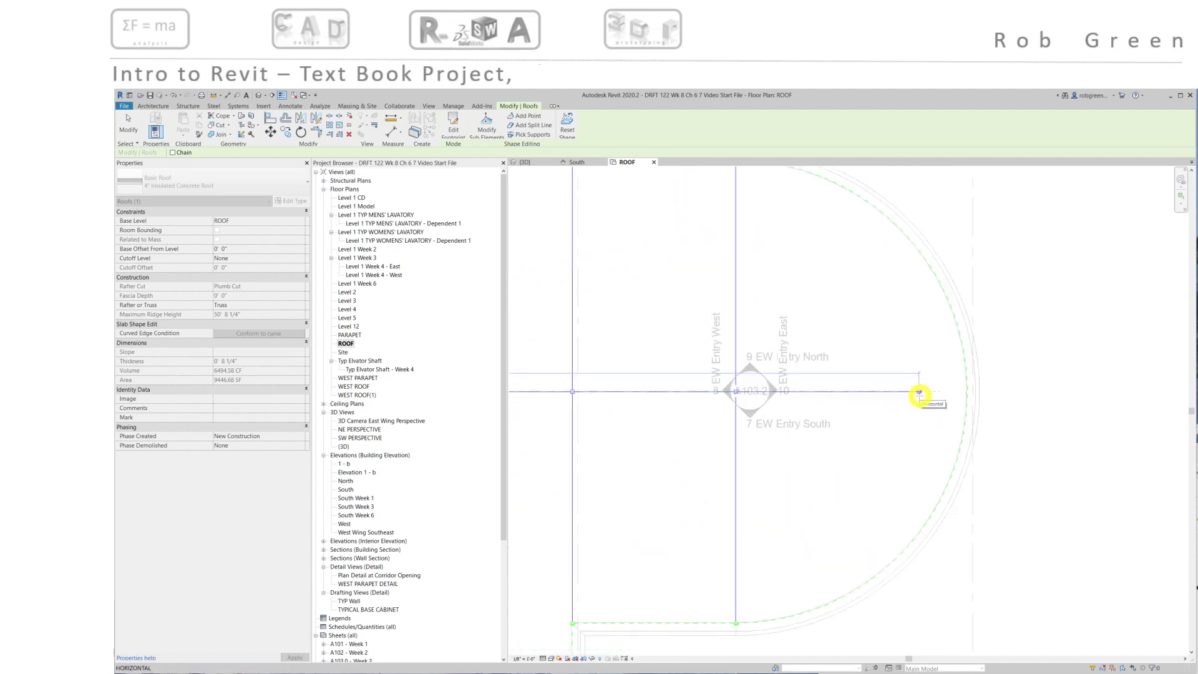
pyautogui.moveTo(923, 396); pyautogui.dragTo(761, 396, button='middle')
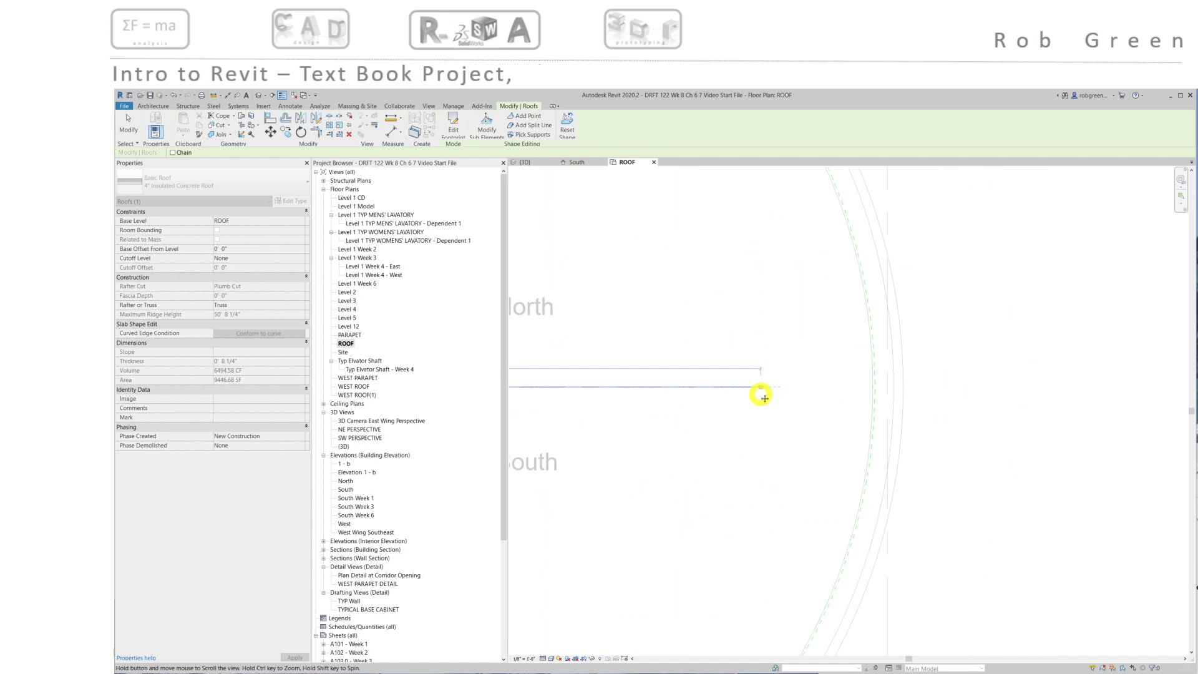
pyautogui.click(875, 387)
pyautogui.scroll(-1, 842, 427)
pyautogui.scroll(-3, 842, 427)
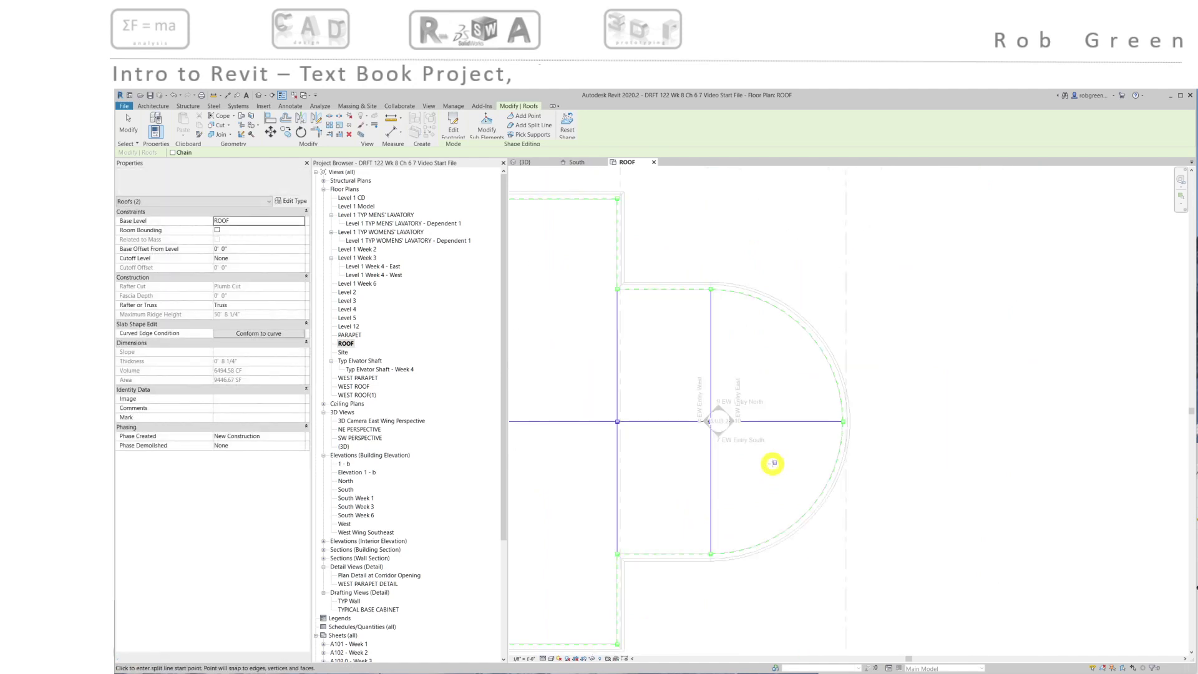
pyautogui.press('Escape')
pyautogui.press('Escape')
pyautogui.scroll(-1, 923, 441)
pyautogui.moveTo(861, 439); pyautogui.dragTo(949, 424, button='middle')
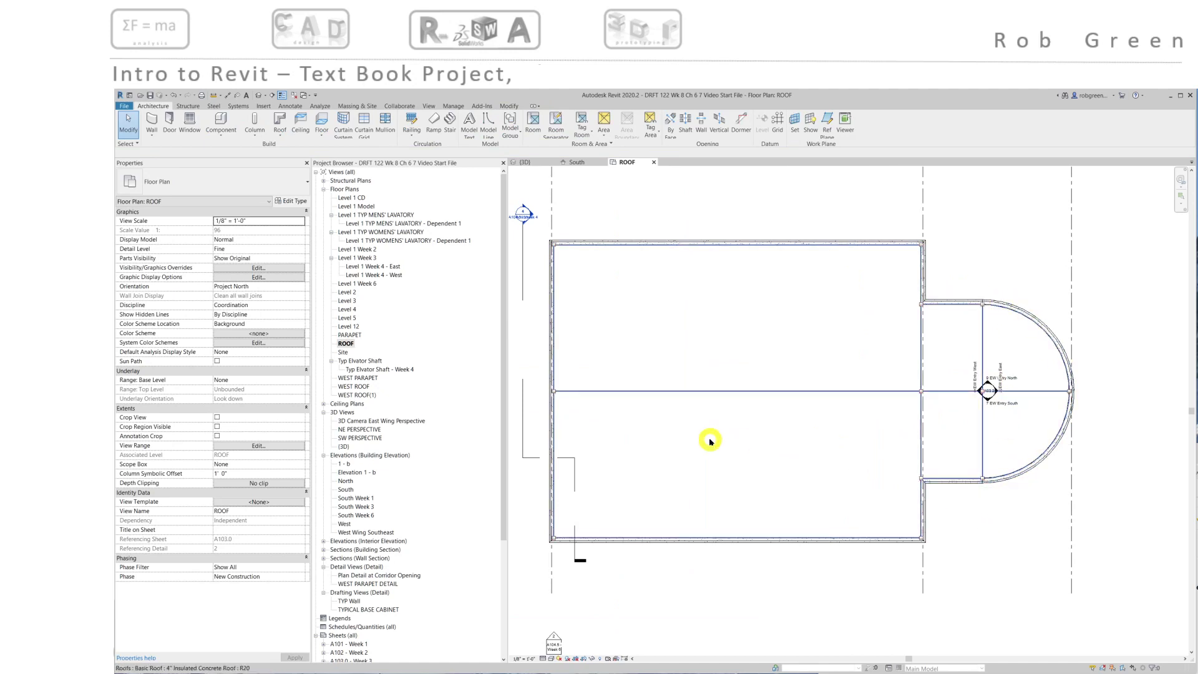
pyautogui.moveTo(668, 431); pyautogui.dragTo(687, 432, button='middle')
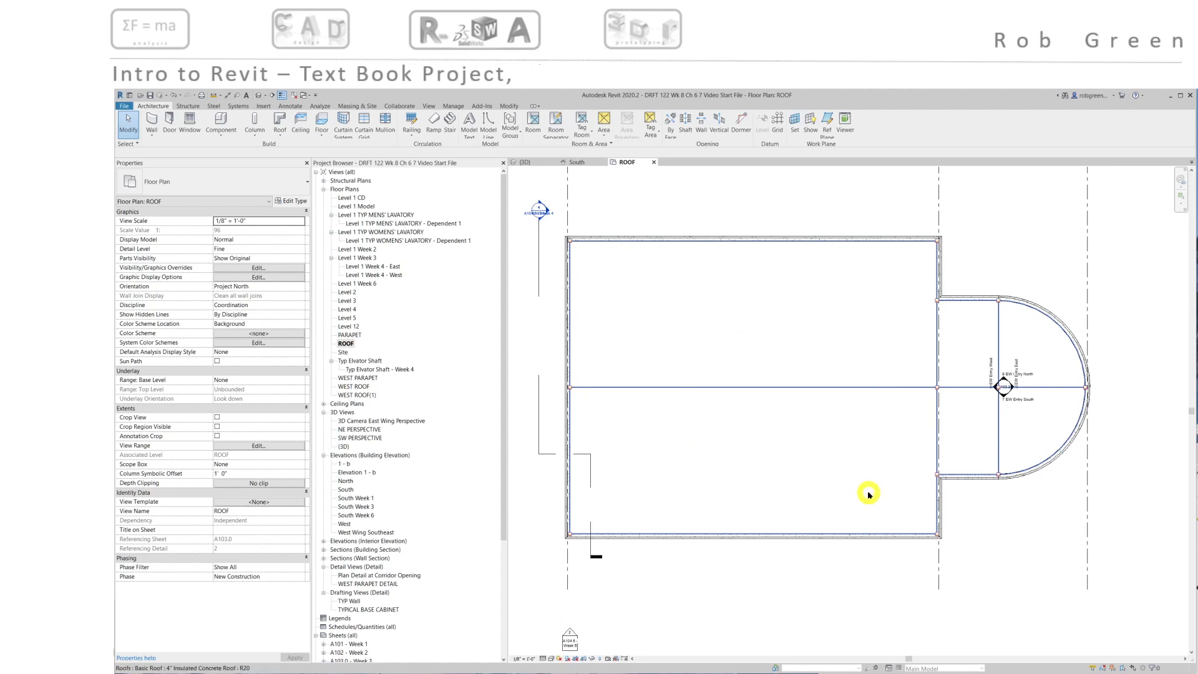
pyautogui.moveTo(792, 334); pyautogui.dragTo(801, 359, button='middle')
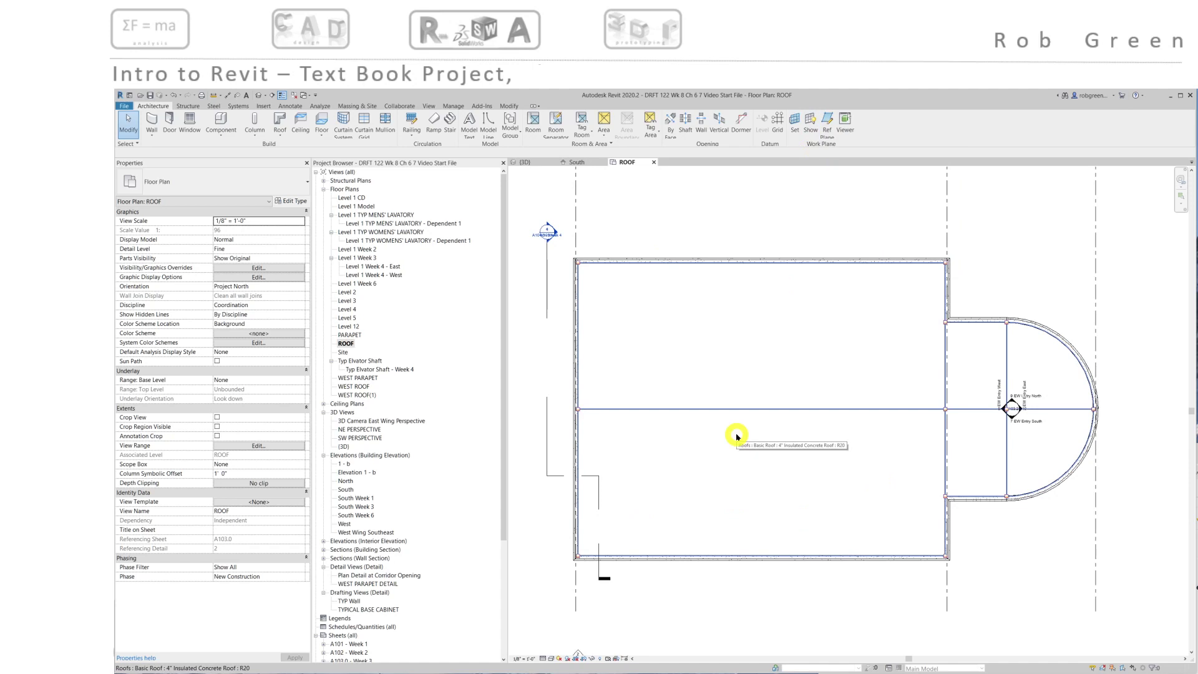
pyautogui.moveTo(708, 373); pyautogui.dragTo(716, 366, button='middle')
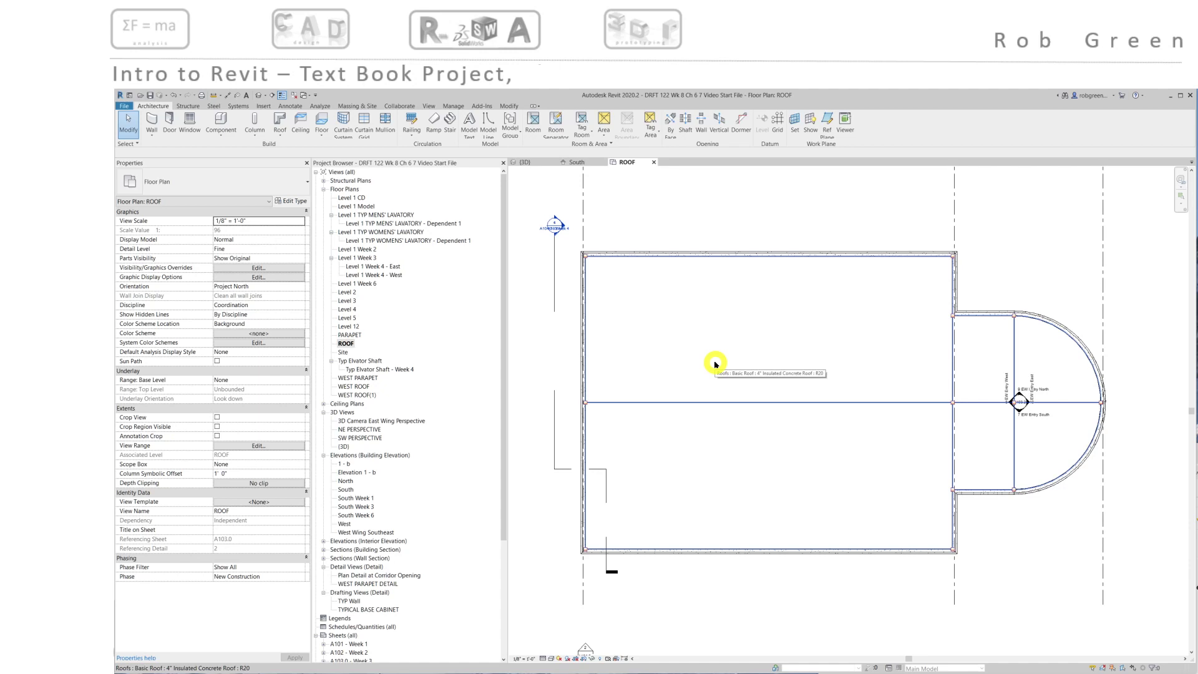
pyautogui.moveTo(716, 365); pyautogui.dragTo(717, 369, button='middle')
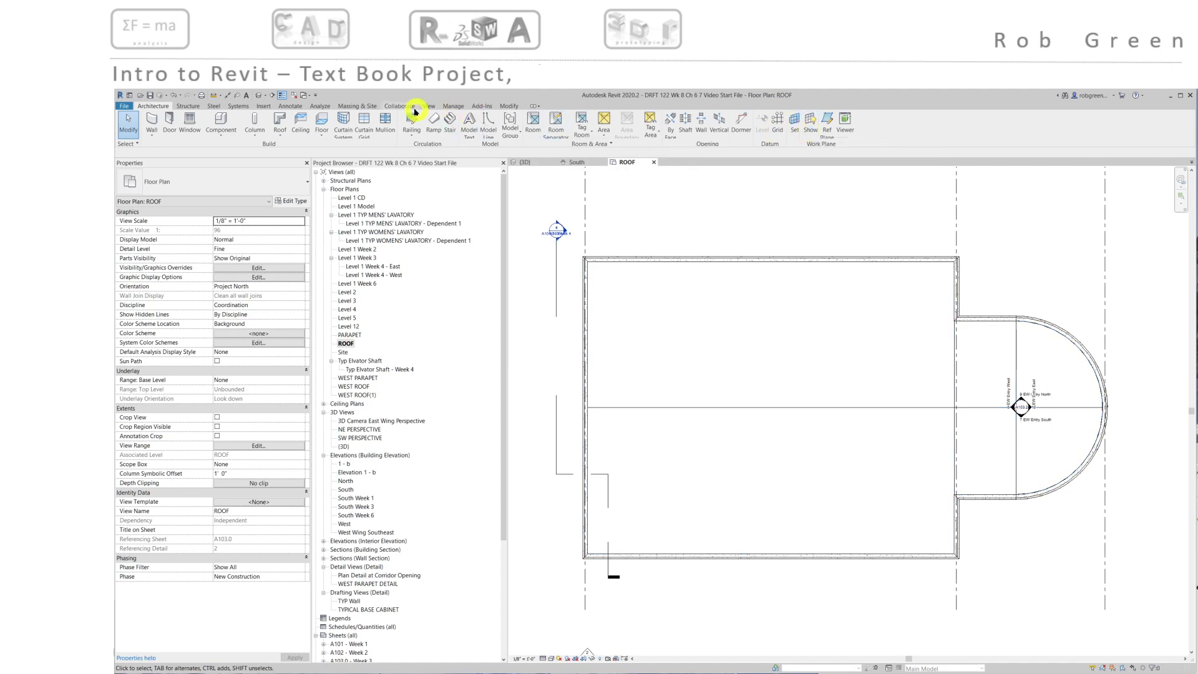
# - Draw a Thin Lines detail line vertically between the north and south walls, about 17' from the roof's west edge, and turn off chaining
pyautogui.click(292, 106)
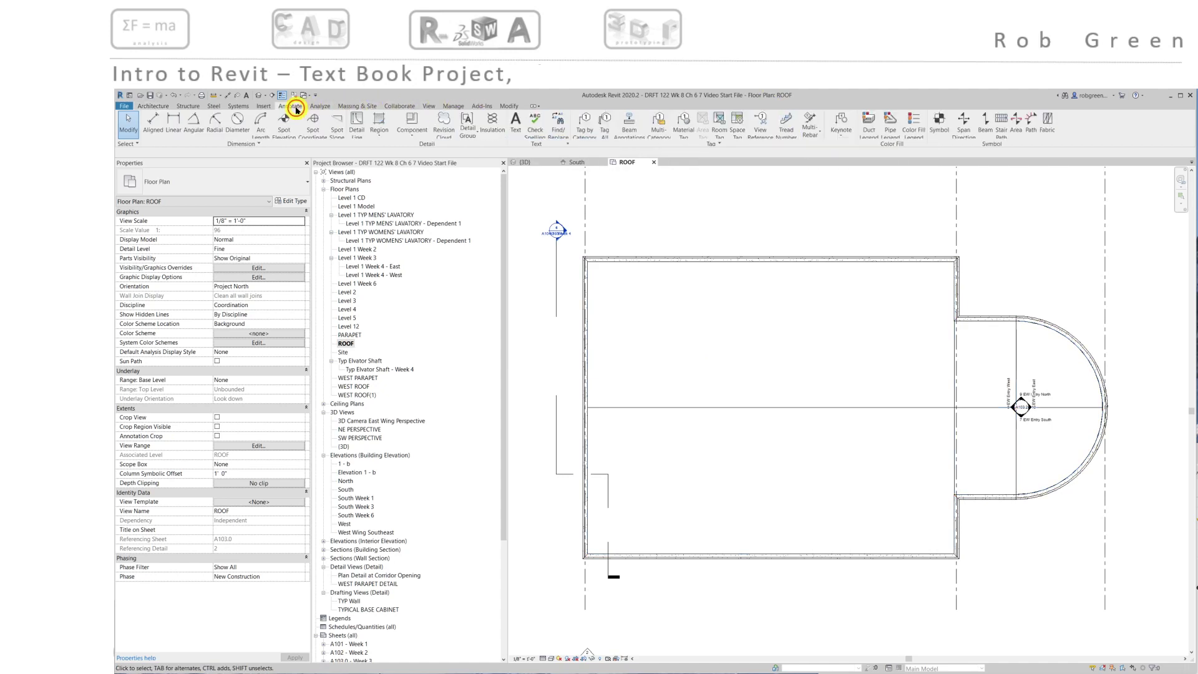
pyautogui.click(358, 119)
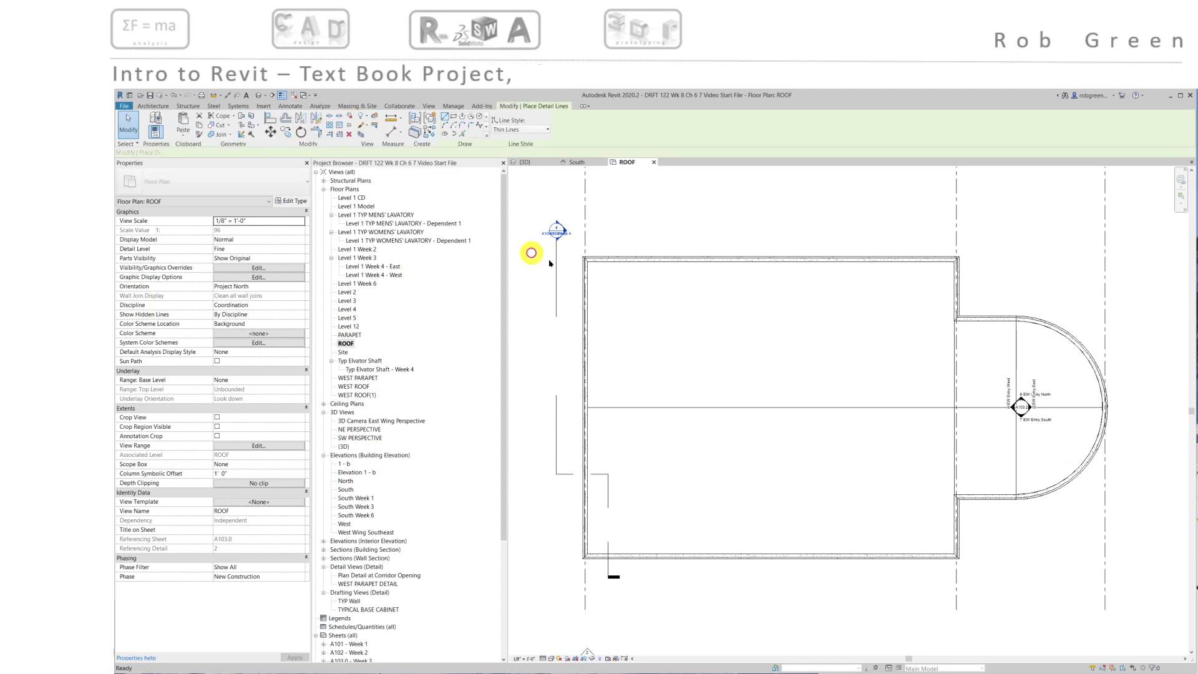
pyautogui.click(650, 262)
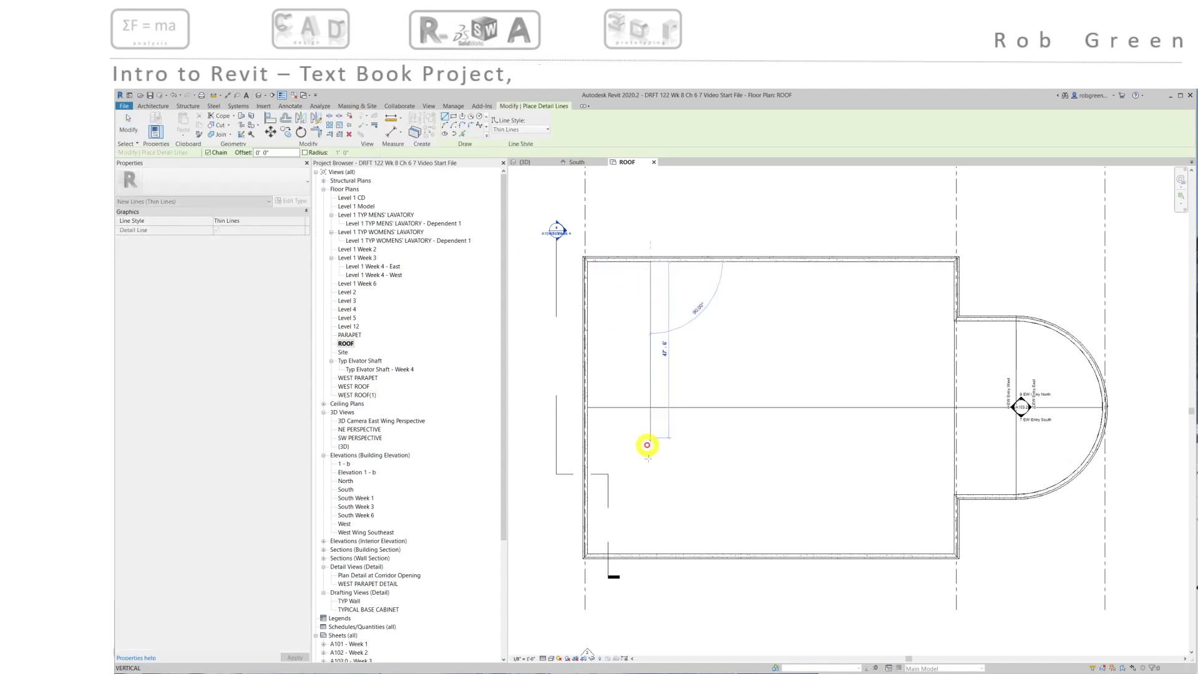
pyautogui.click(650, 553)
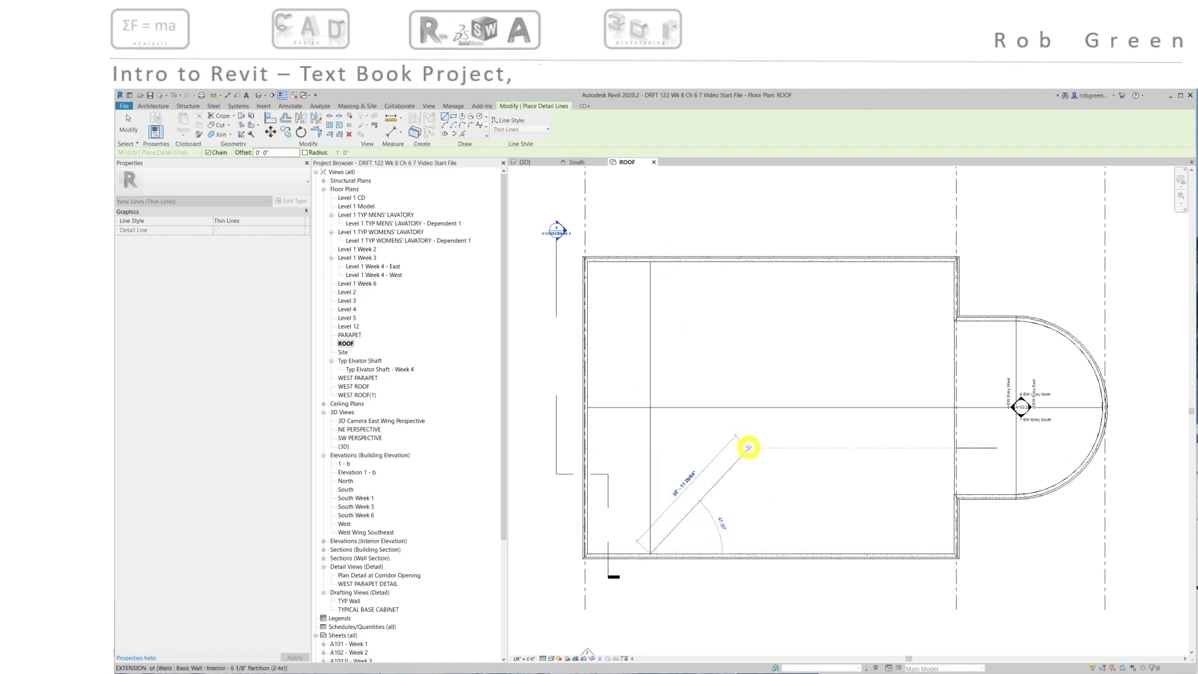
pyautogui.click(207, 153)
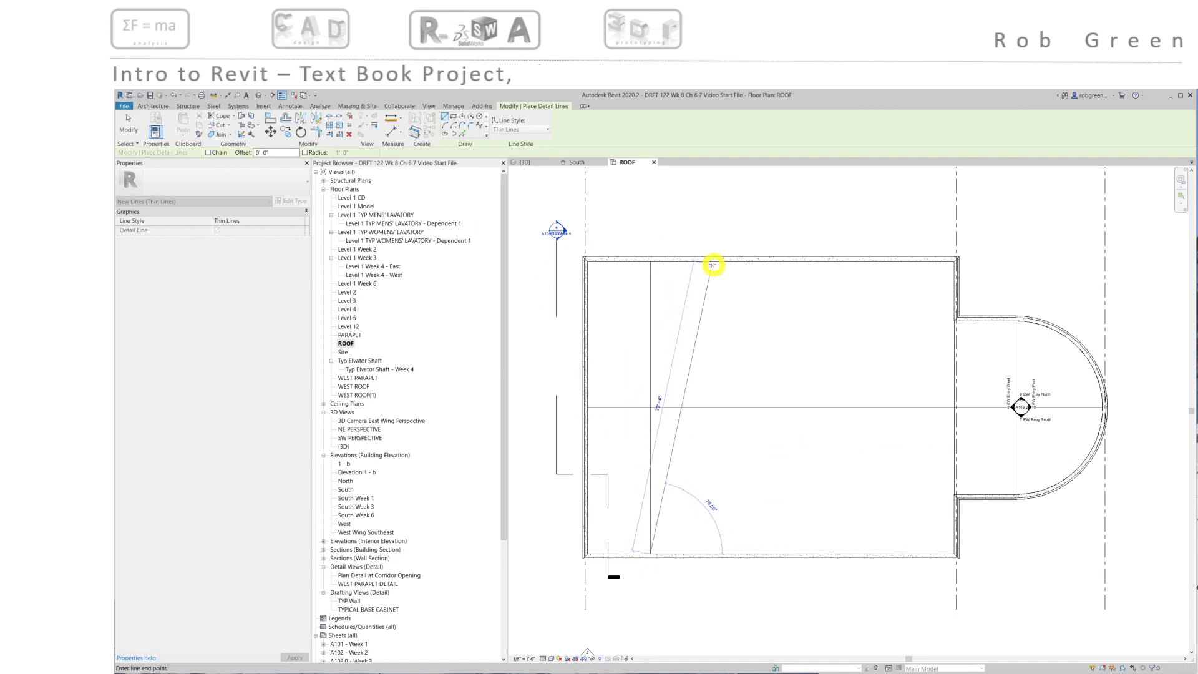
pyautogui.press('Escape')
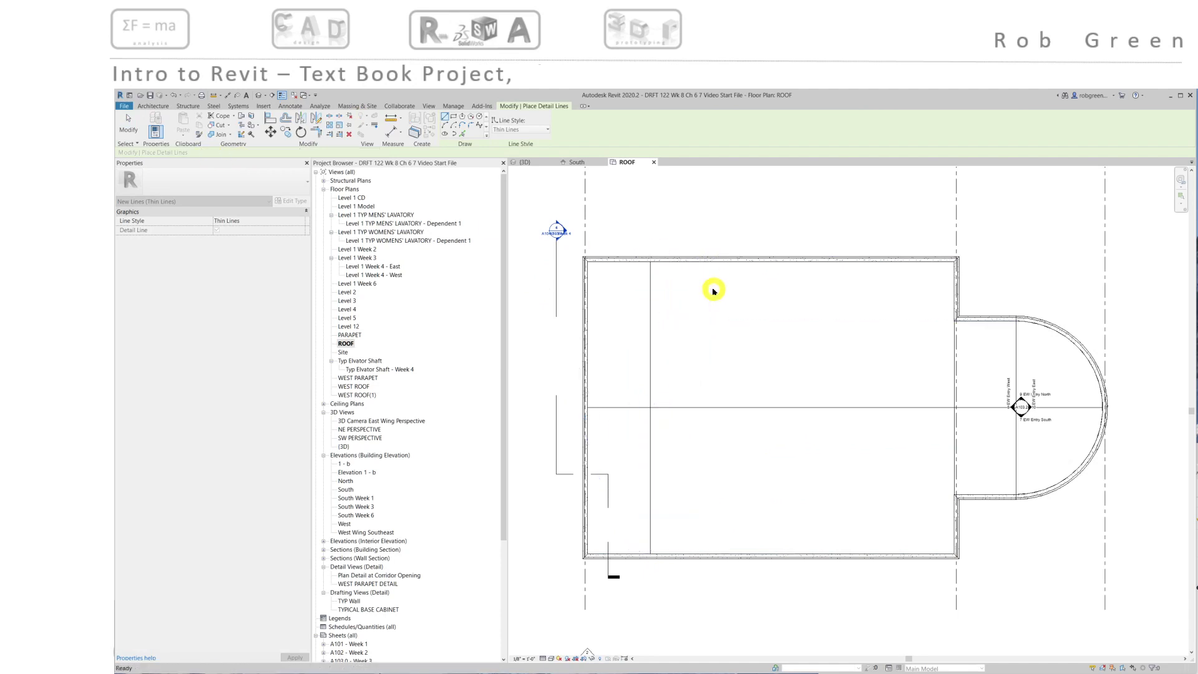
# - Draw three more full-height vertical detail lines east of the first, at successive spacings of about 16', 16' and 20'
pyautogui.click(711, 263)
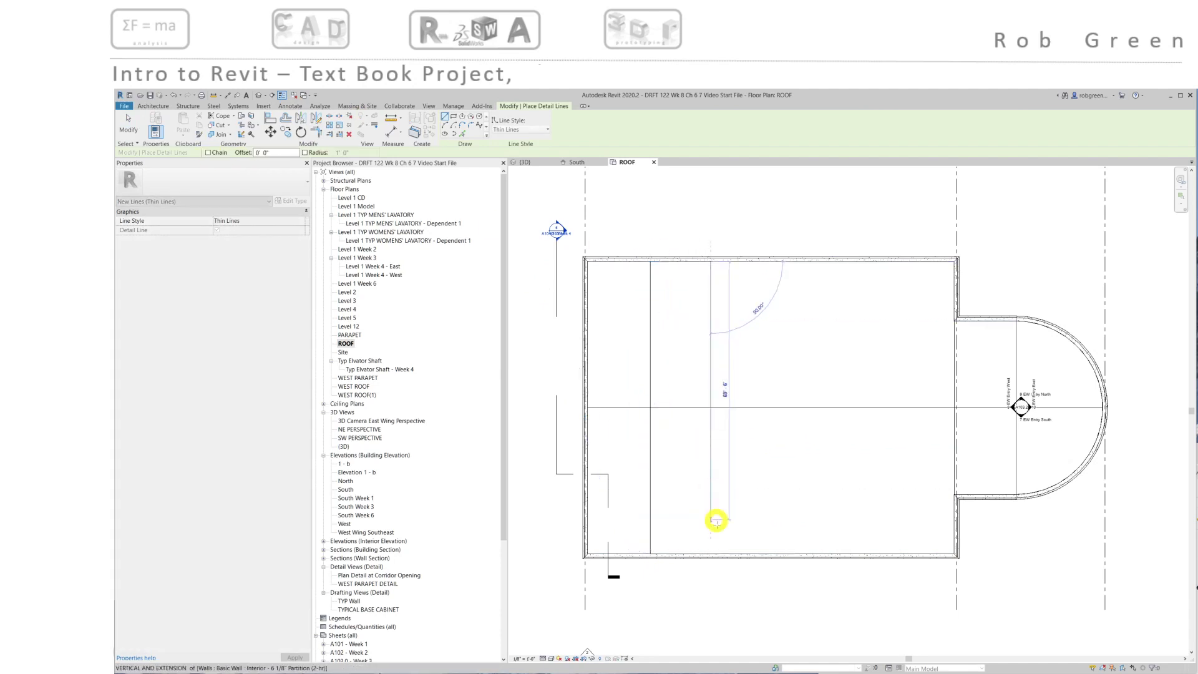
pyautogui.click(714, 551)
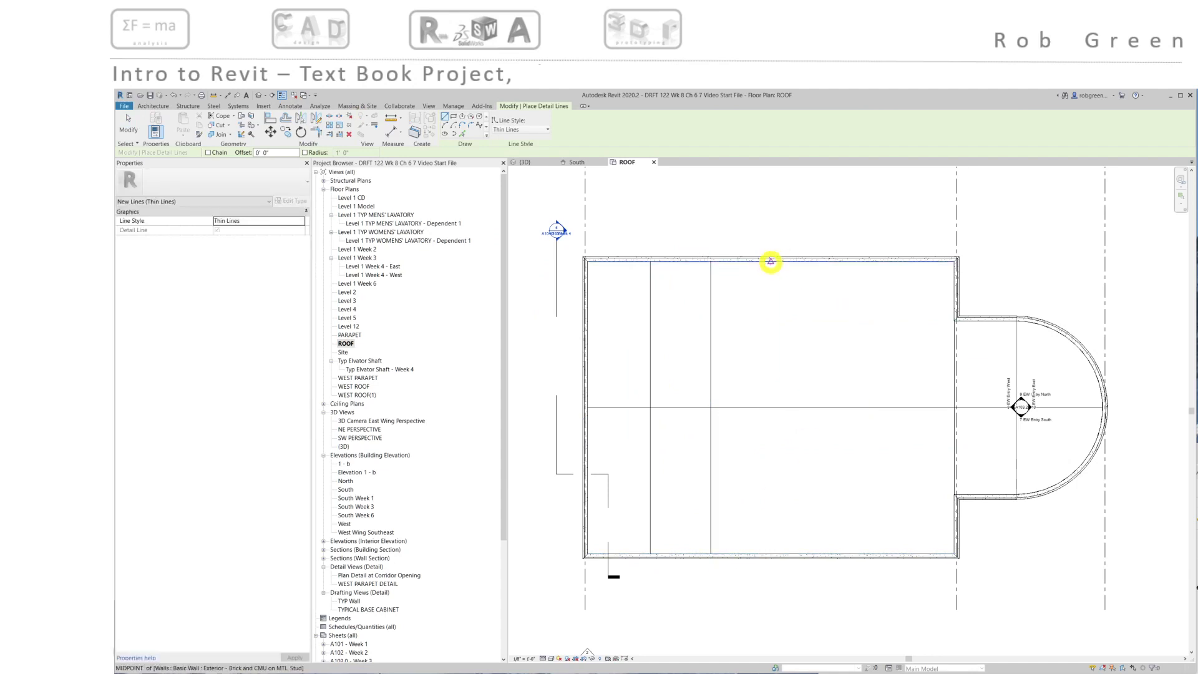
pyautogui.click(771, 262)
pyautogui.click(771, 554)
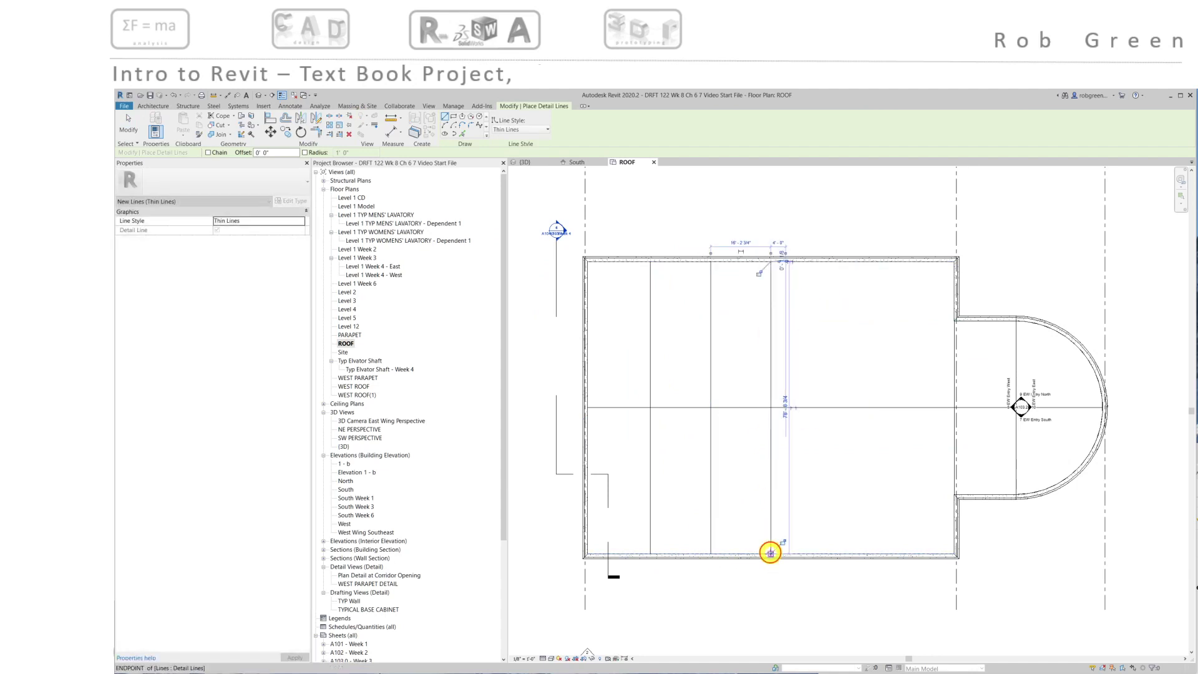
pyautogui.click(849, 262)
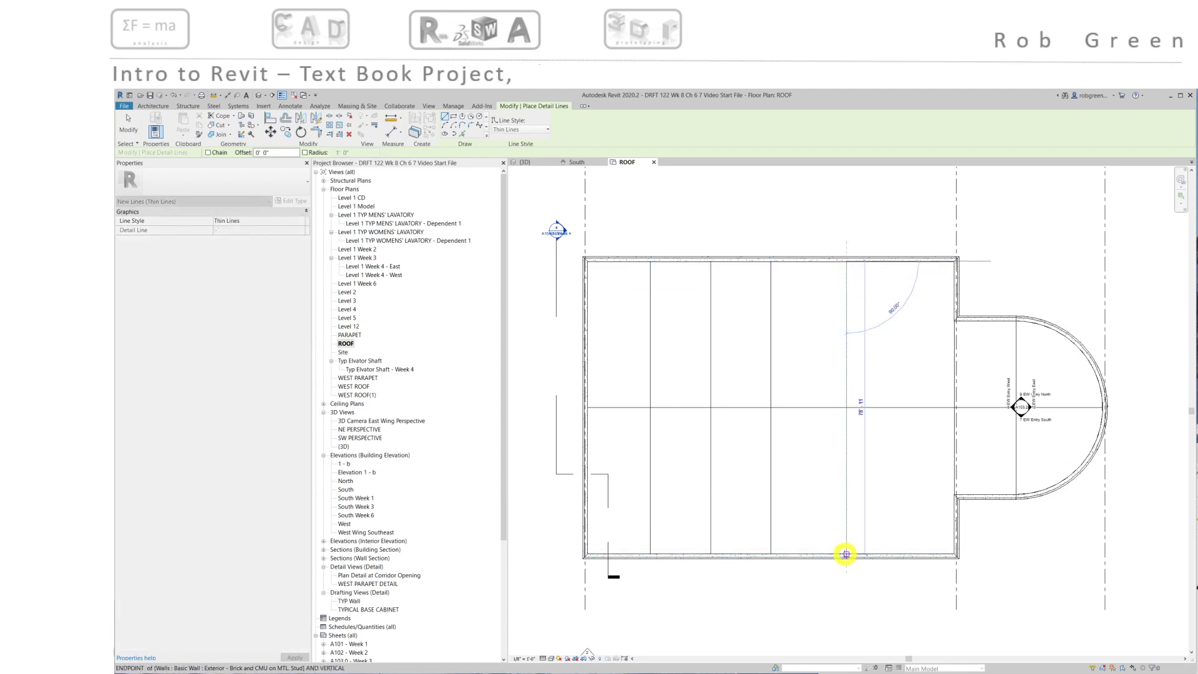
pyautogui.click(846, 553)
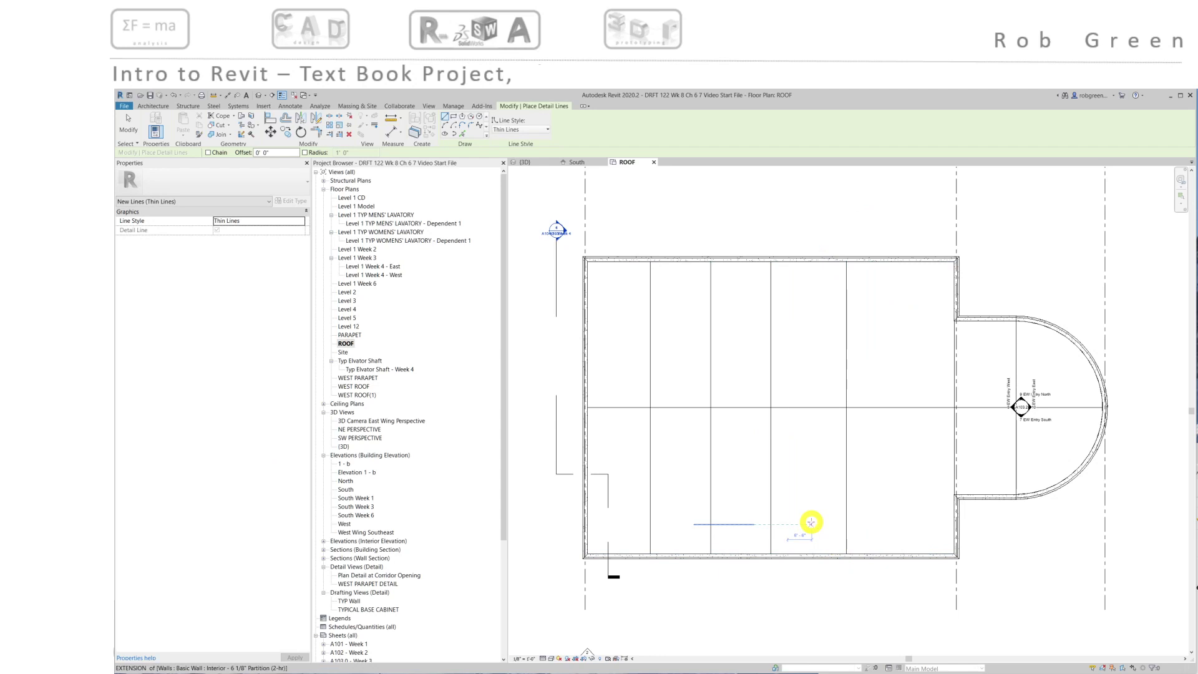
pyautogui.press('Escape')
pyautogui.press('Escape')
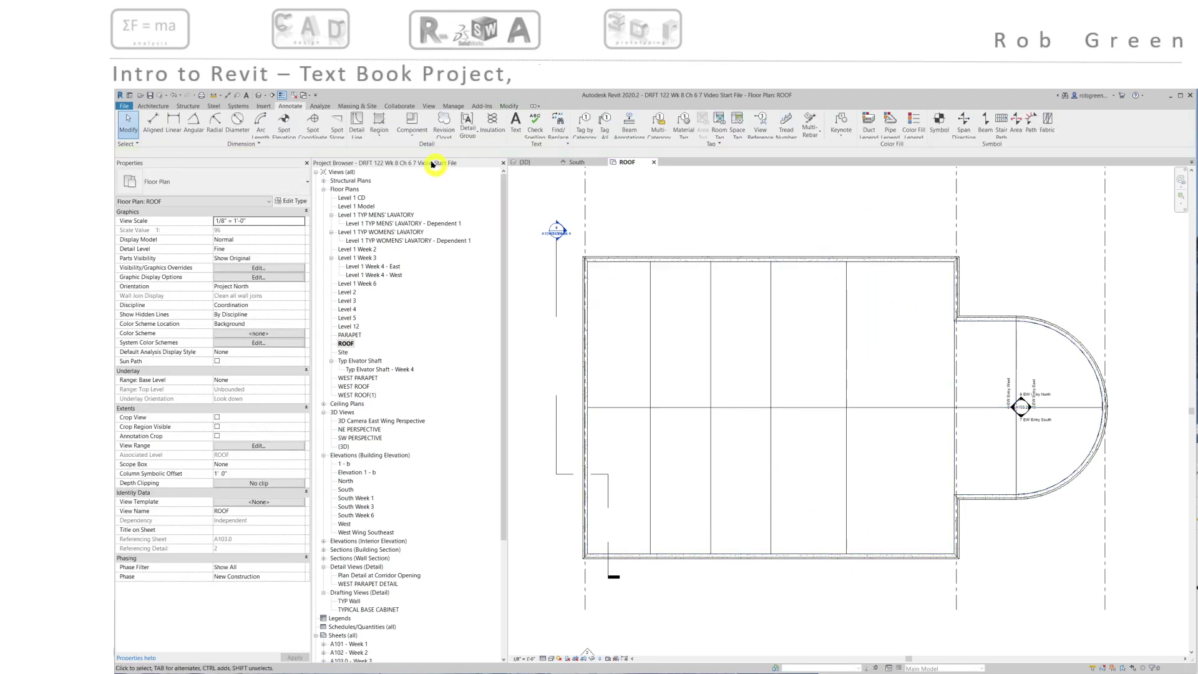
# - Place an aligned dimension string north of the roof, from its west edge across the four vertical detail lines to the main block's east wall face
pyautogui.press('d')
pyautogui.press('i')
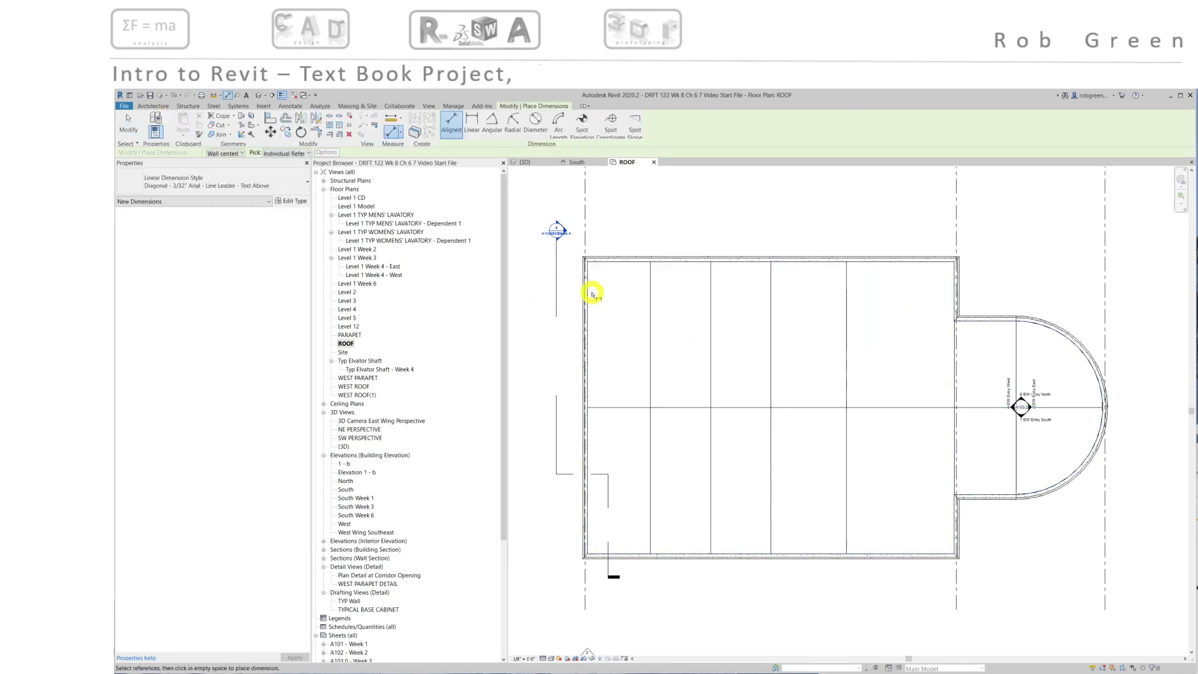
pyautogui.scroll(2, 589, 294)
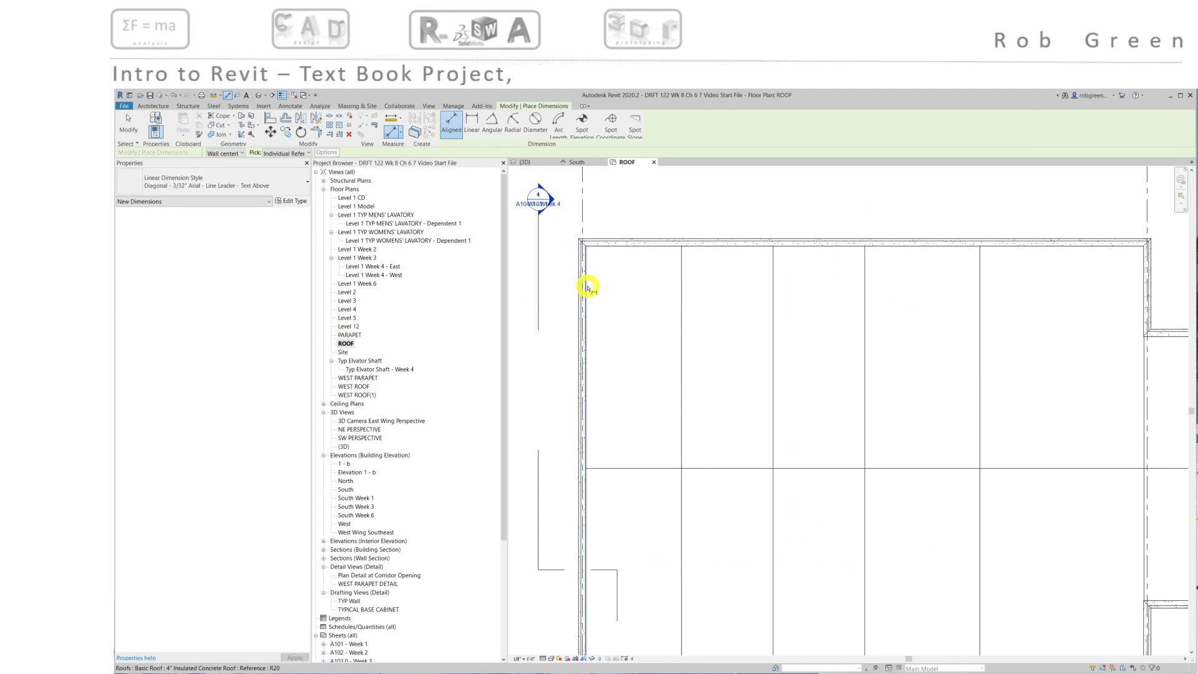
pyautogui.click(587, 288)
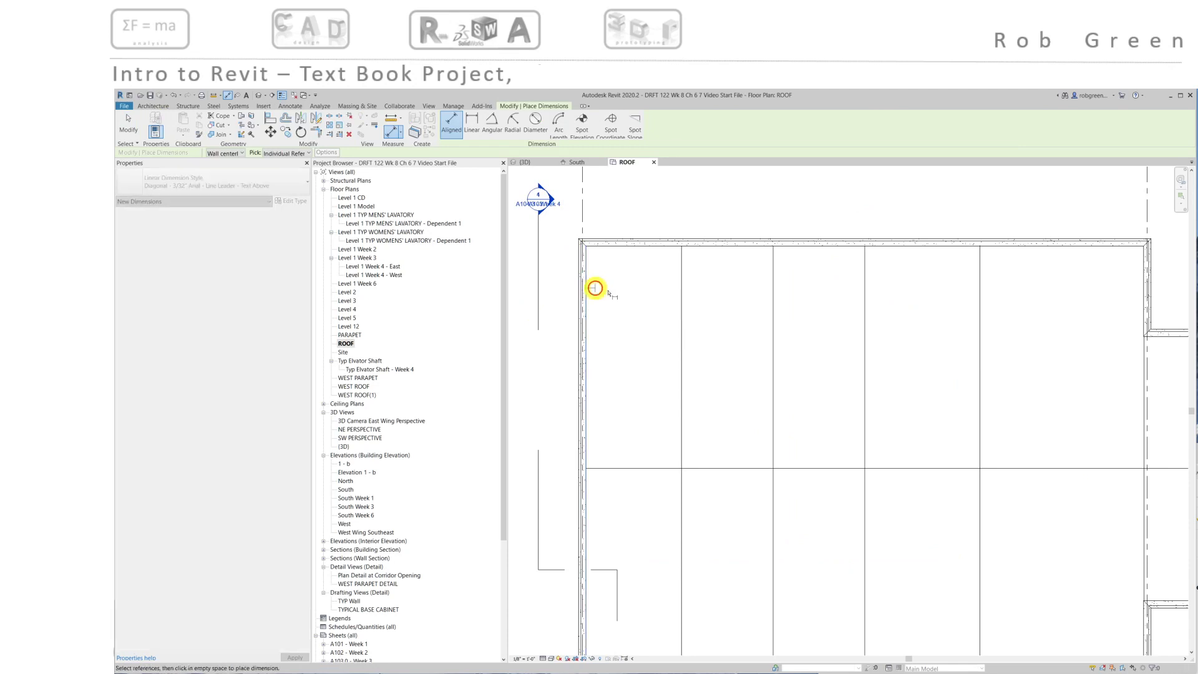
pyautogui.click(681, 298)
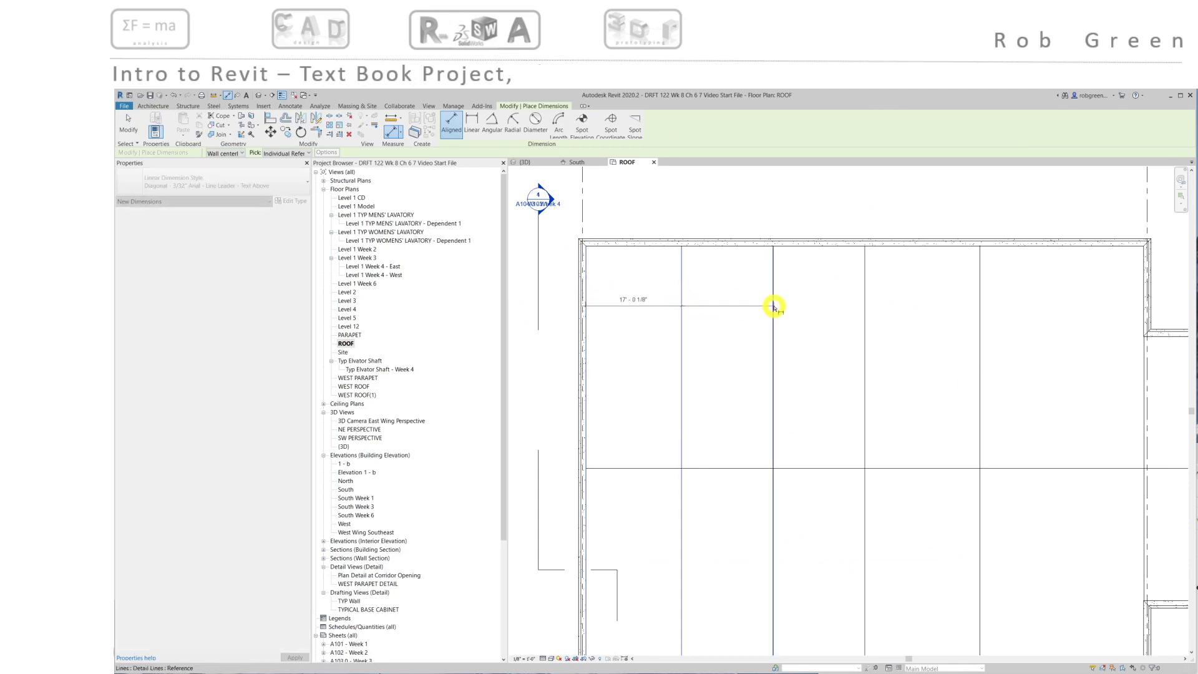
pyautogui.click(773, 307)
pyautogui.click(865, 308)
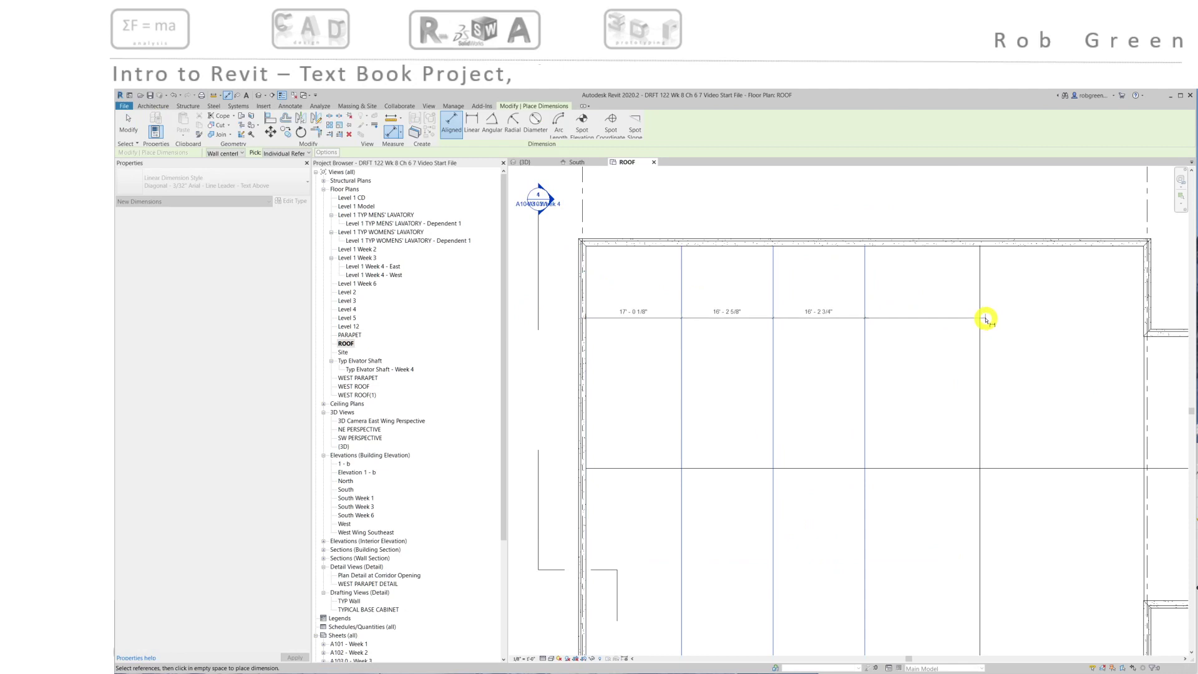
pyautogui.click(981, 319)
pyautogui.moveTo(1013, 324); pyautogui.dragTo(862, 342, button='middle')
pyautogui.scroll(3, 899, 322)
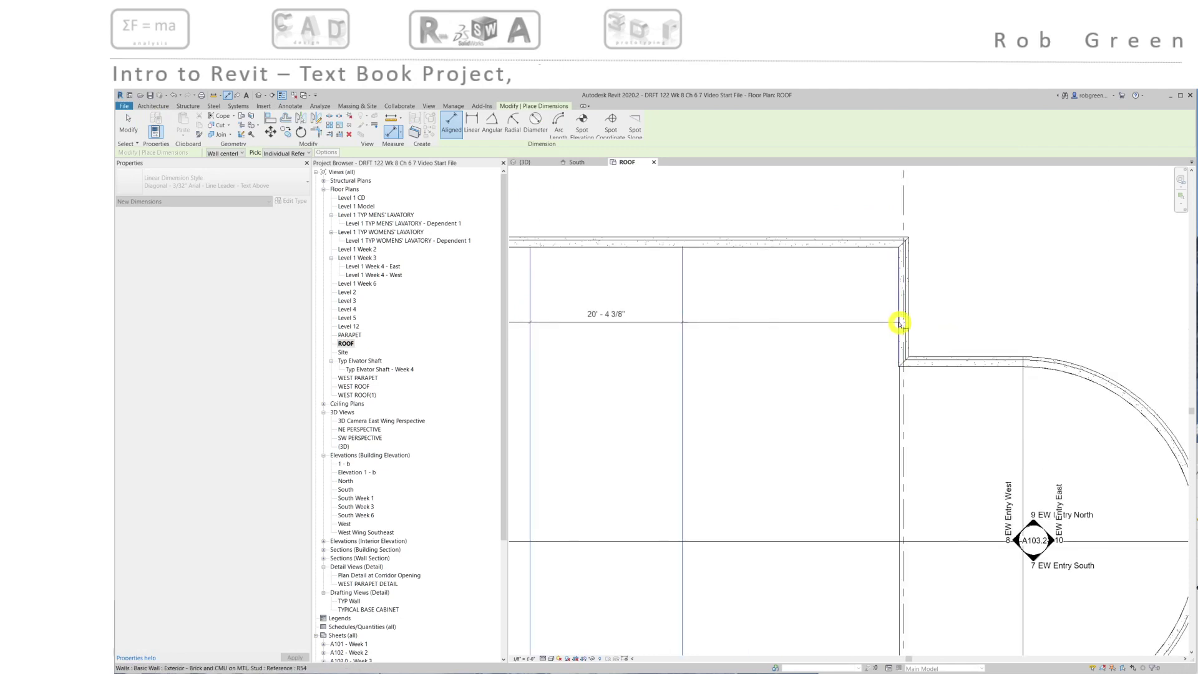
pyautogui.click(899, 322)
pyautogui.scroll(-2, 899, 322)
pyautogui.moveTo(771, 337); pyautogui.dragTo(836, 425, button='middle')
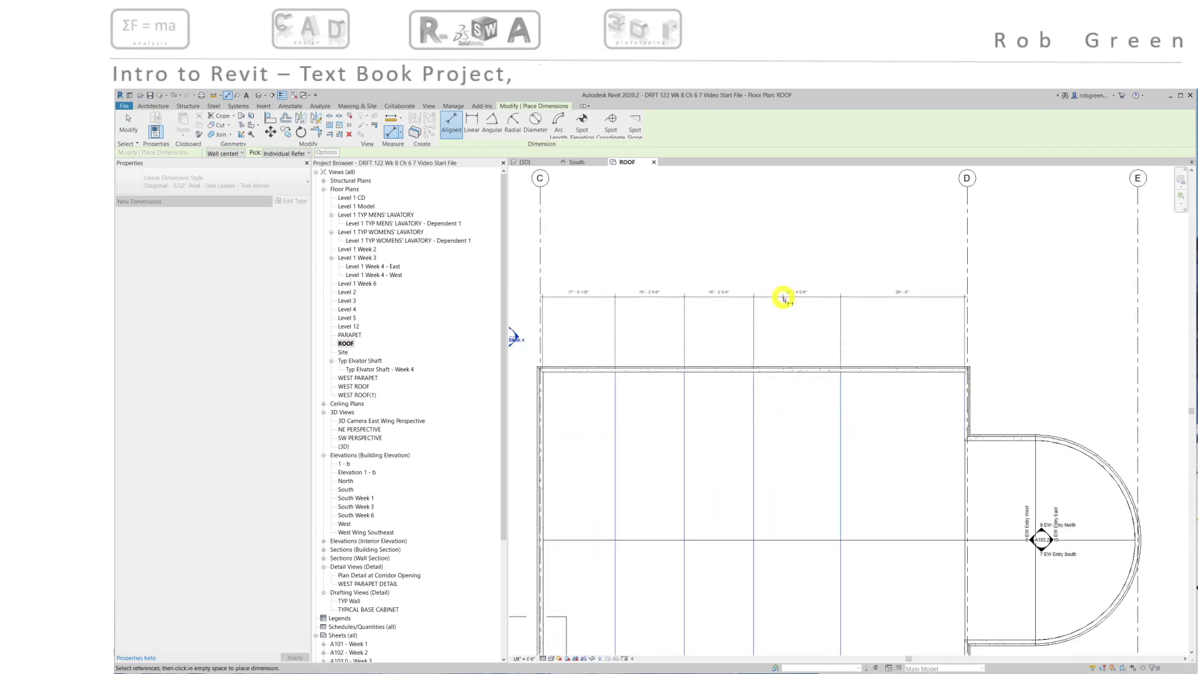
pyautogui.click(781, 299)
# - Apply the EQ constraint to the dimension string so the detail lines are equally spaced, and end dimensioning
pyautogui.click(753, 285)
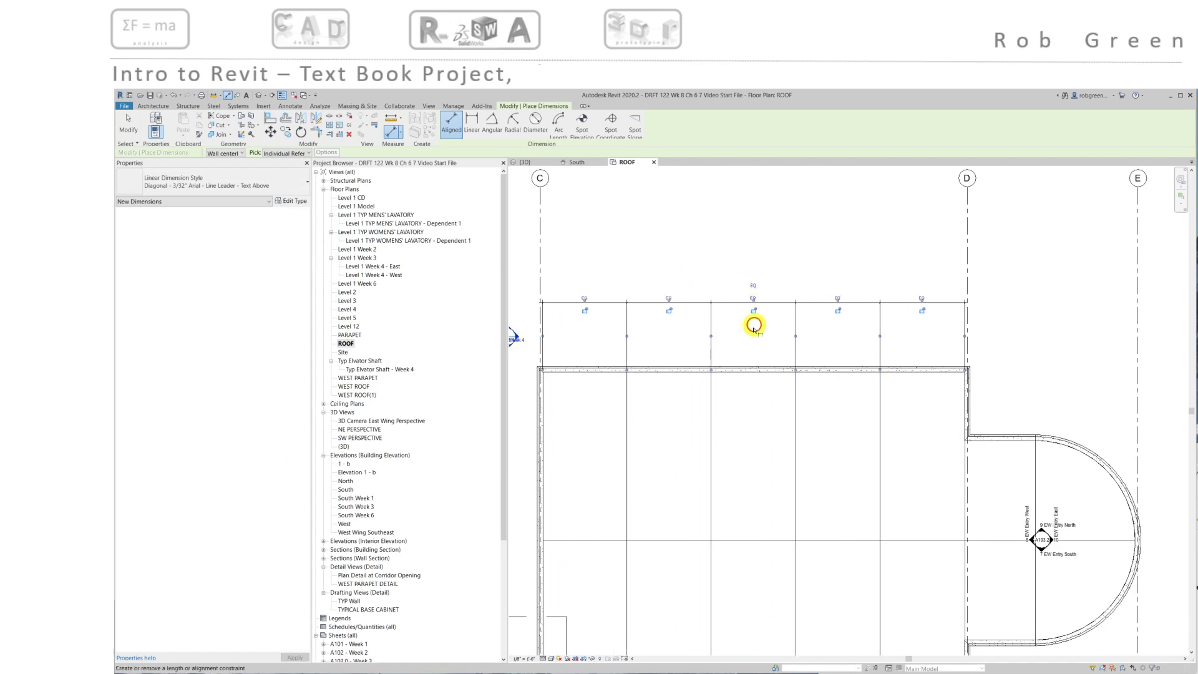
pyautogui.scroll(-2, 753, 338)
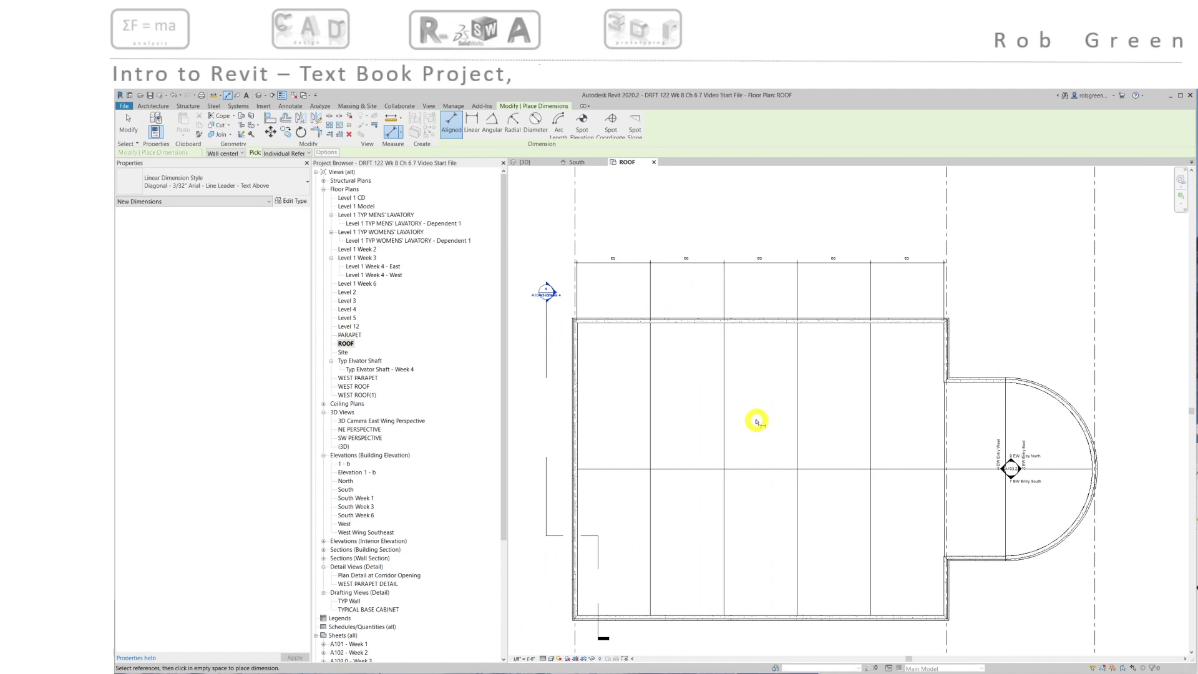
pyautogui.moveTo(762, 414); pyautogui.dragTo(767, 410, button='middle')
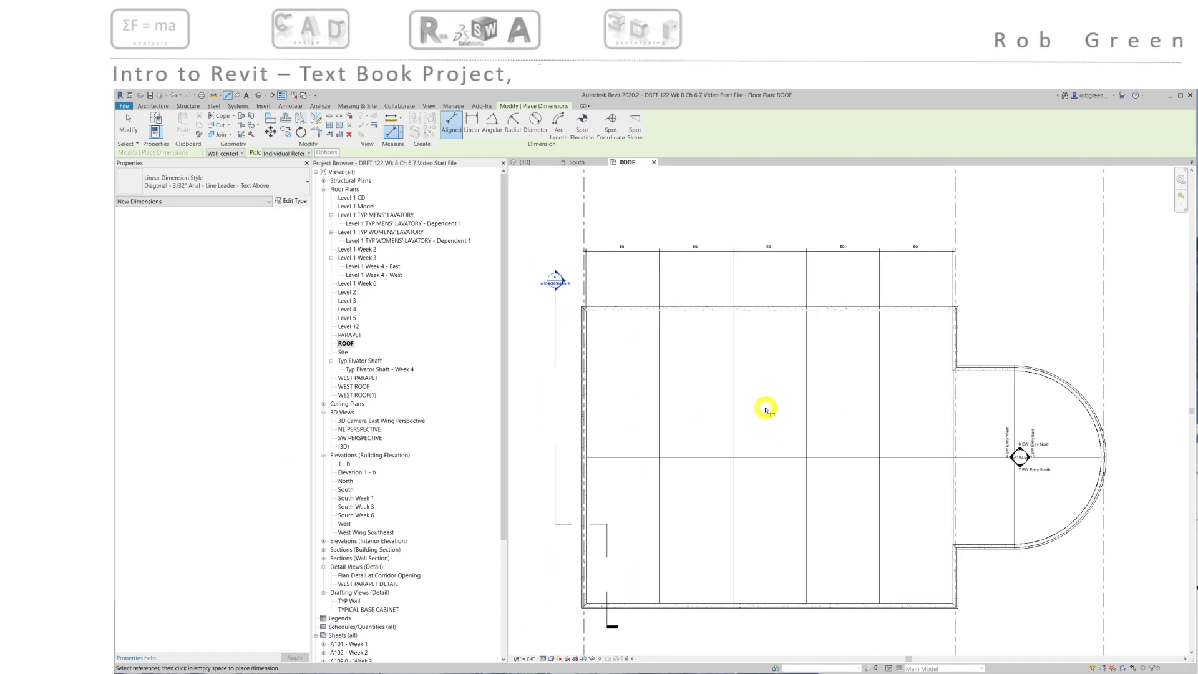
pyautogui.press('Escape')
pyautogui.press('Escape')
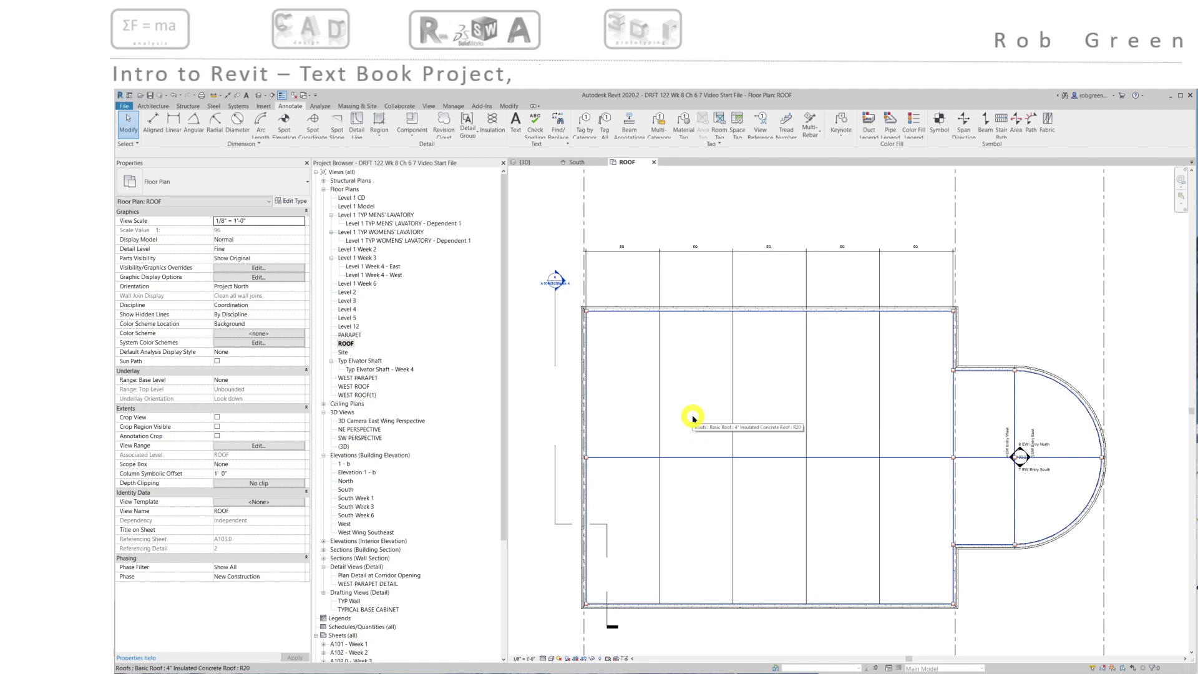
# - Add a roof split line along the westernmost detail line, from its north endpoint to the roof's south edge
pyautogui.click(691, 417)
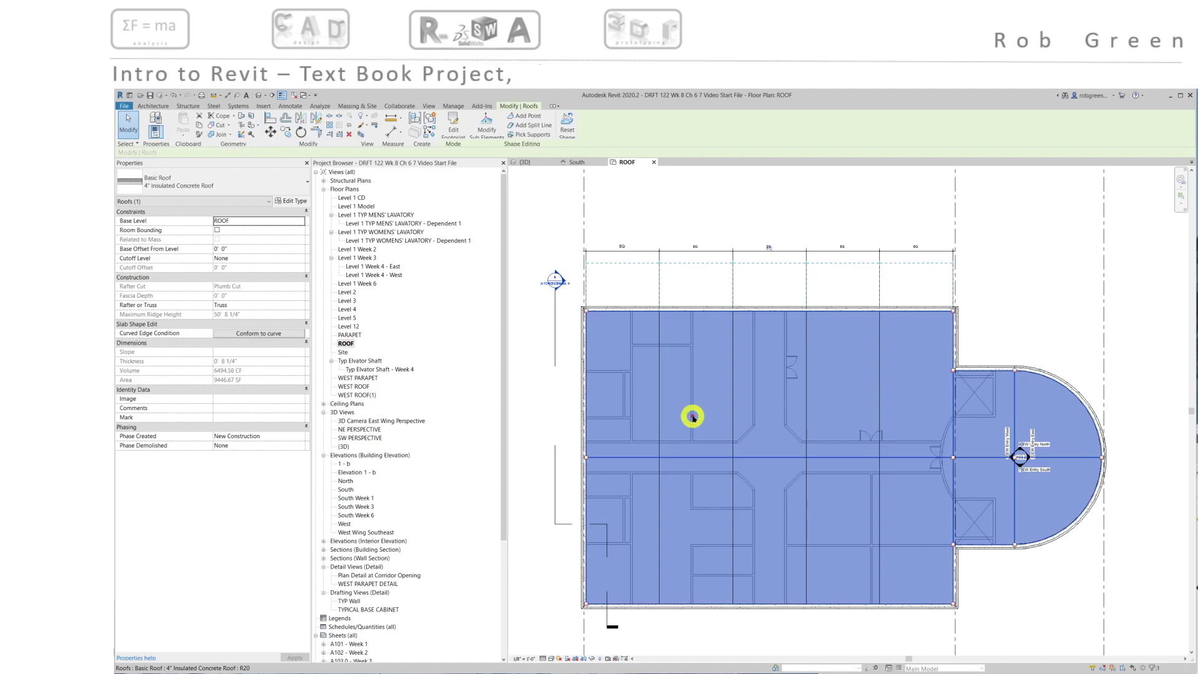
pyautogui.click(522, 125)
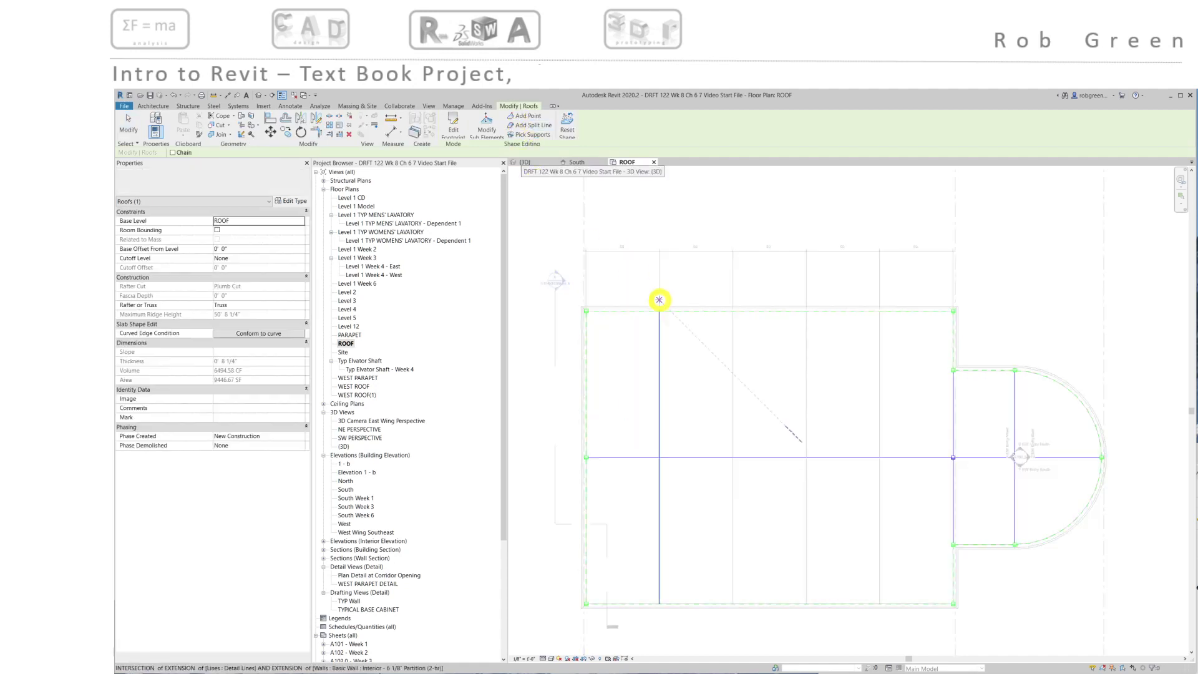
pyautogui.scroll(2, 659, 313)
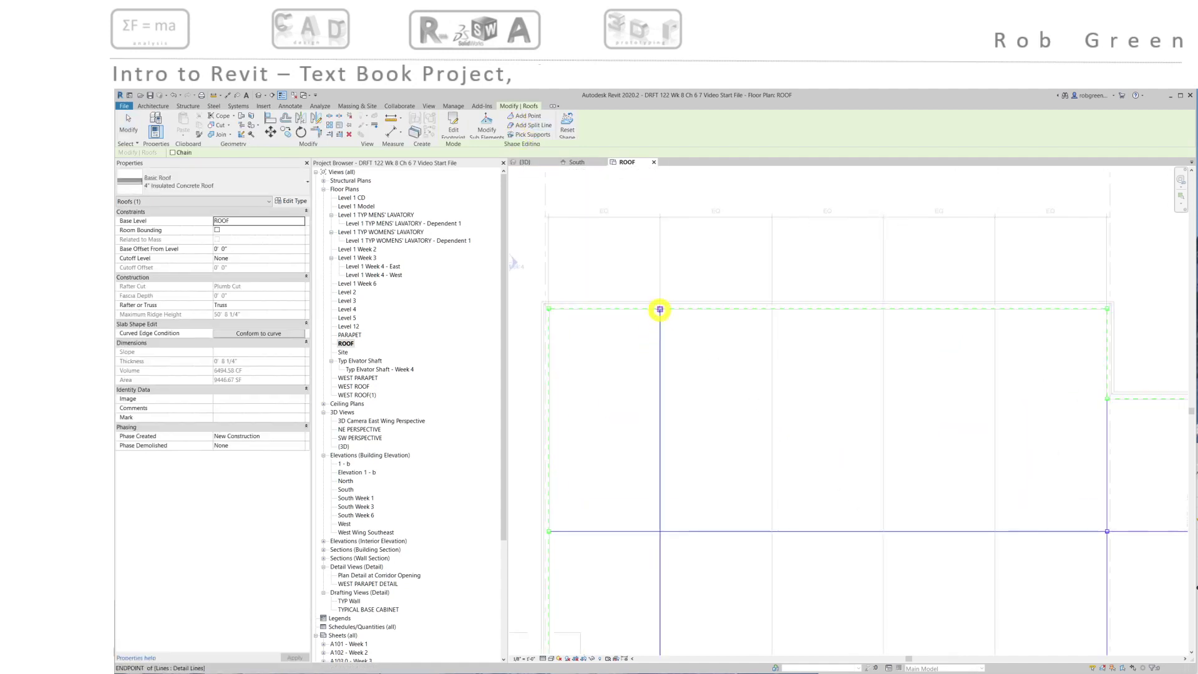
pyautogui.click(660, 309)
pyautogui.scroll(-3, 669, 481)
pyautogui.scroll(4, 701, 355)
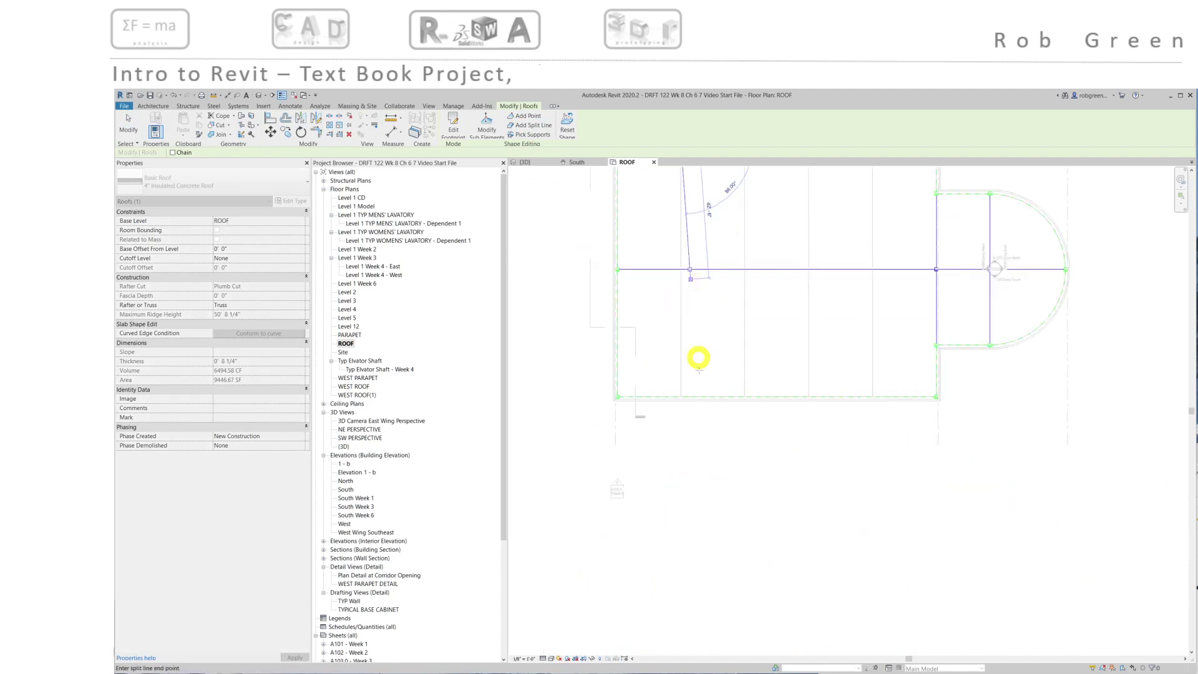
pyautogui.scroll(2, 690, 391)
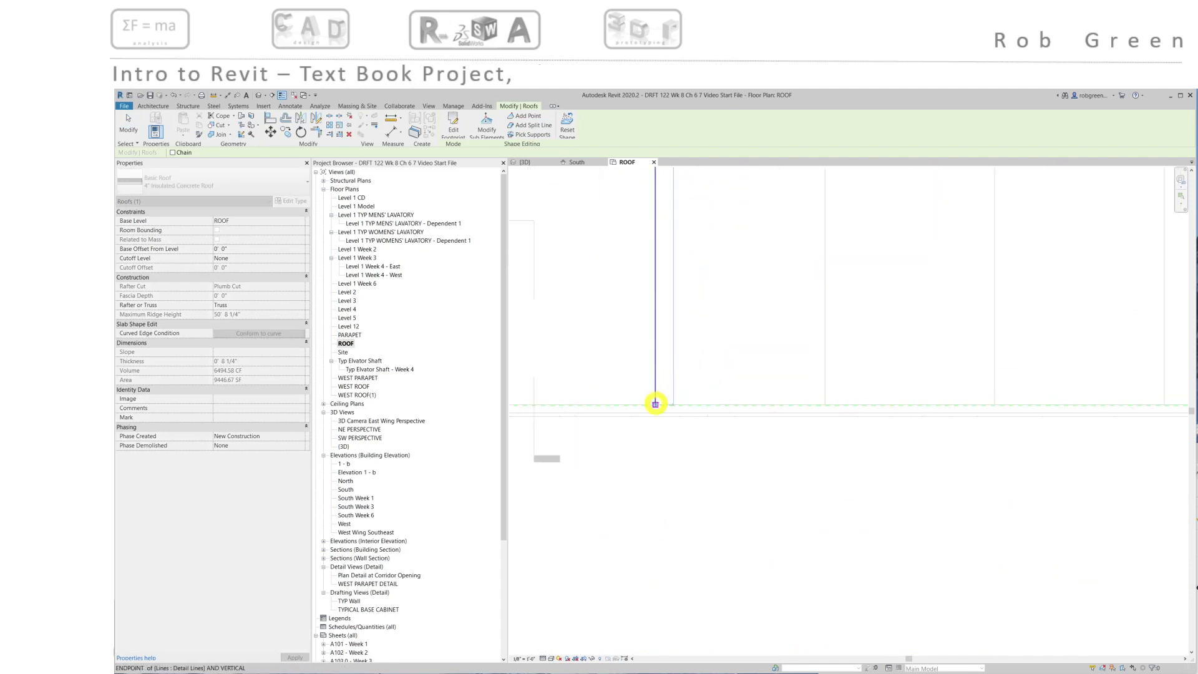
pyautogui.scroll(2, 655, 403)
pyautogui.scroll(4, 655, 400)
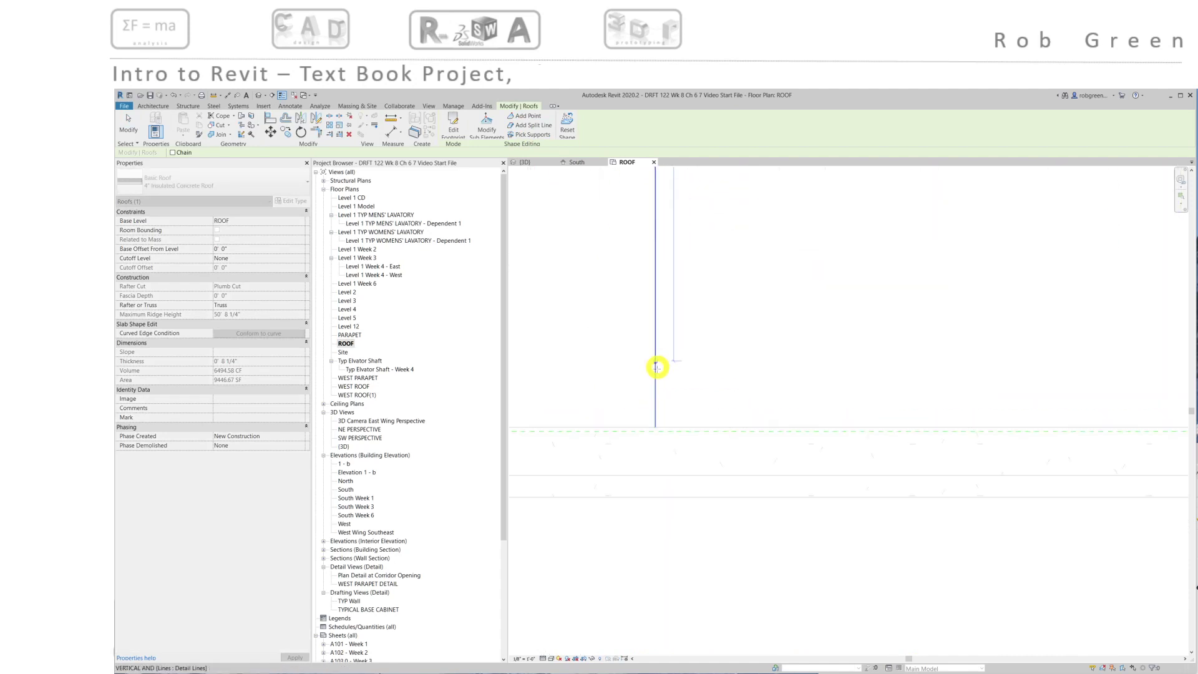
pyautogui.scroll(2, 655, 427)
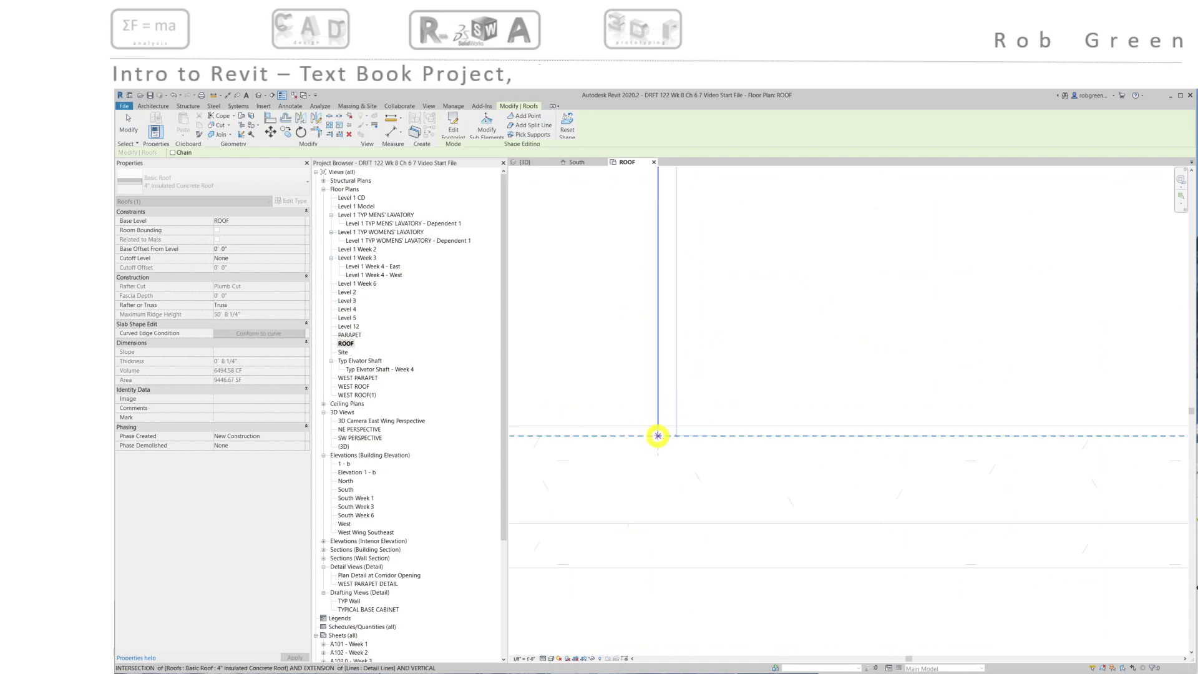
pyautogui.press('Escape')
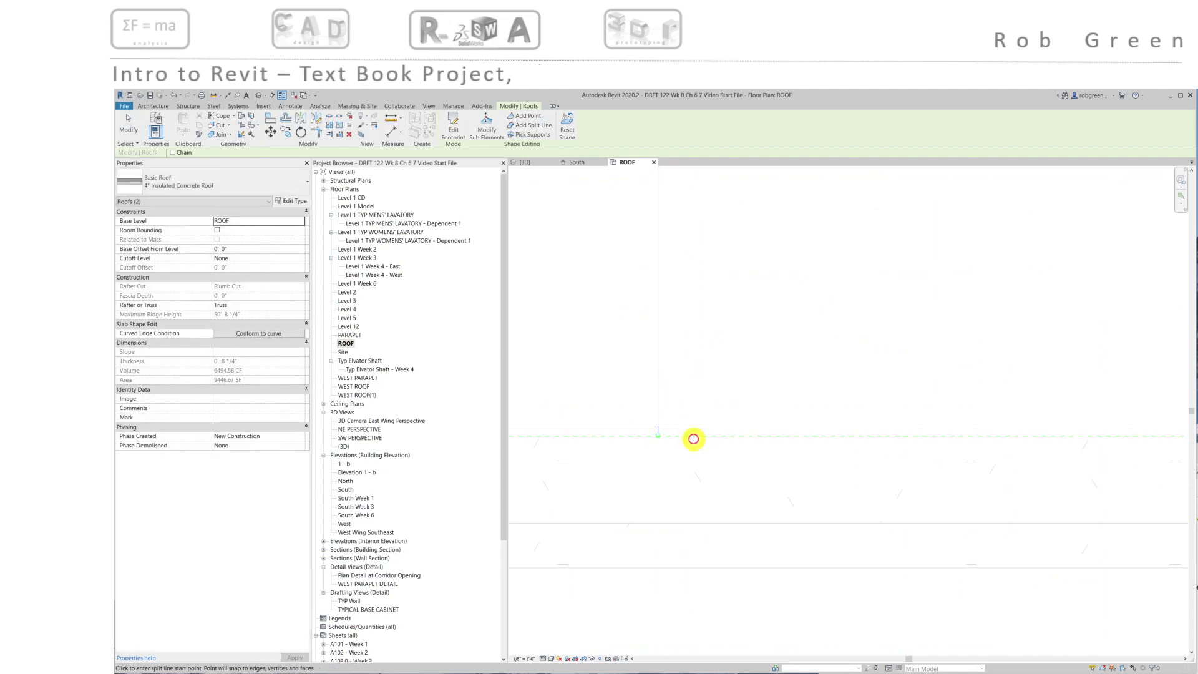
pyautogui.scroll(-5, 697, 437)
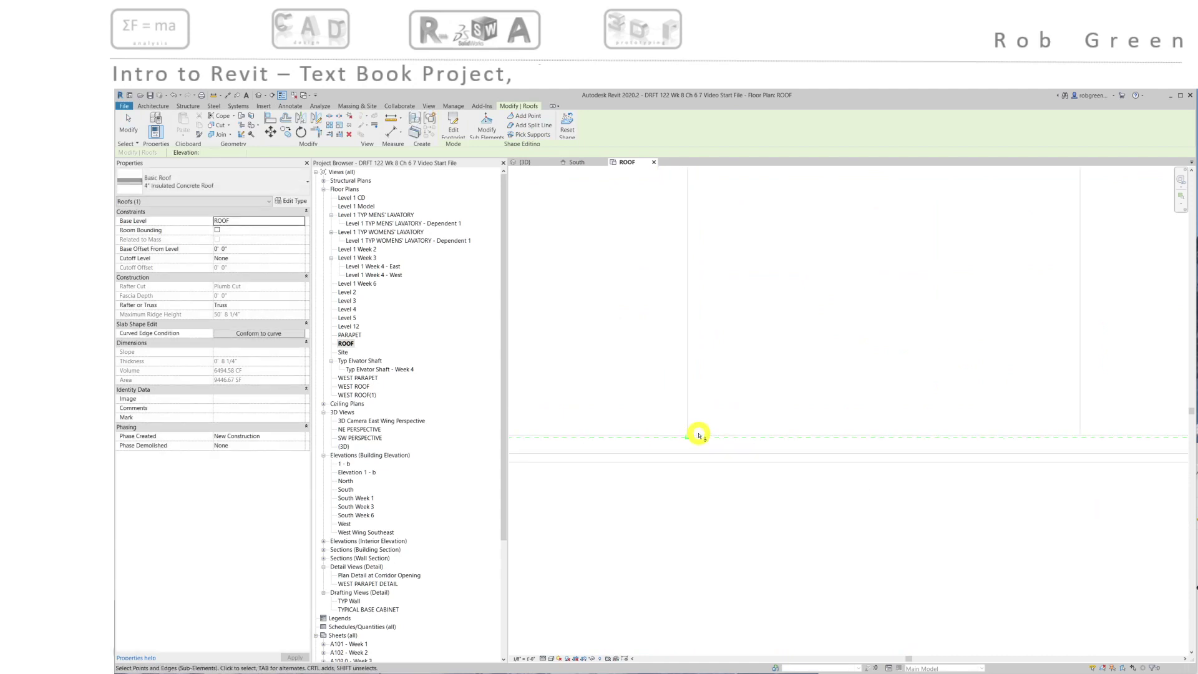
# - Extend the north end of the westernmost detail line to the roof's north edge, beneath the wall
pyautogui.scroll(5, 696, 262)
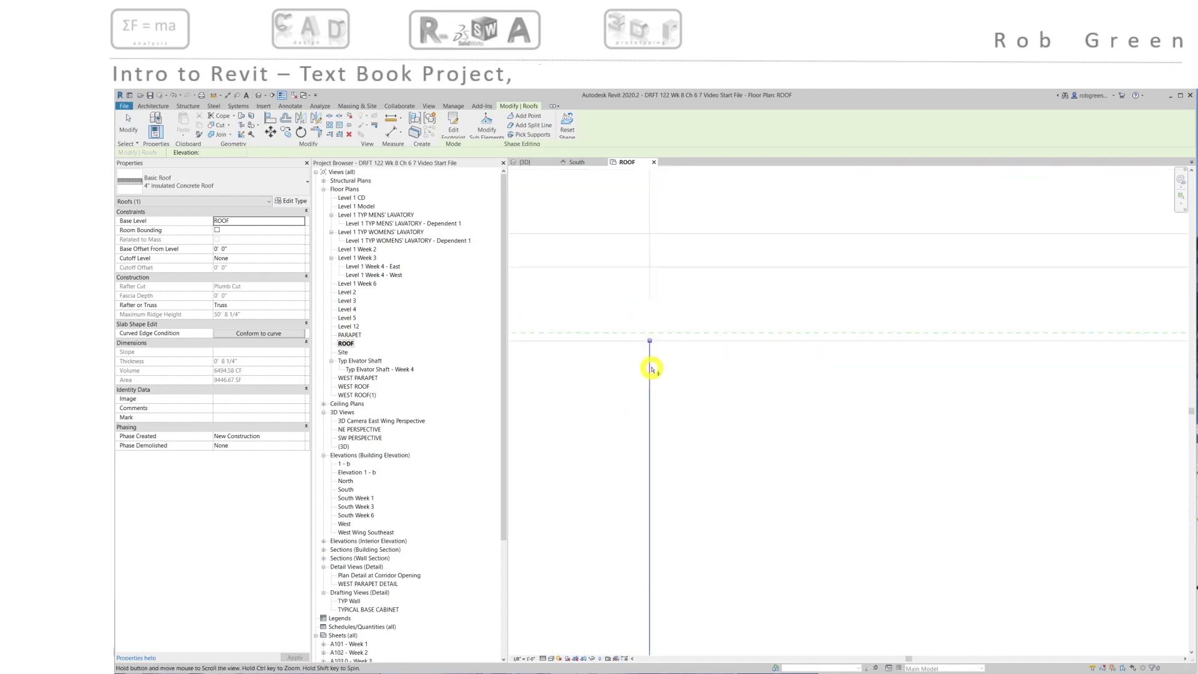
pyautogui.press('Escape')
pyautogui.click(650, 356)
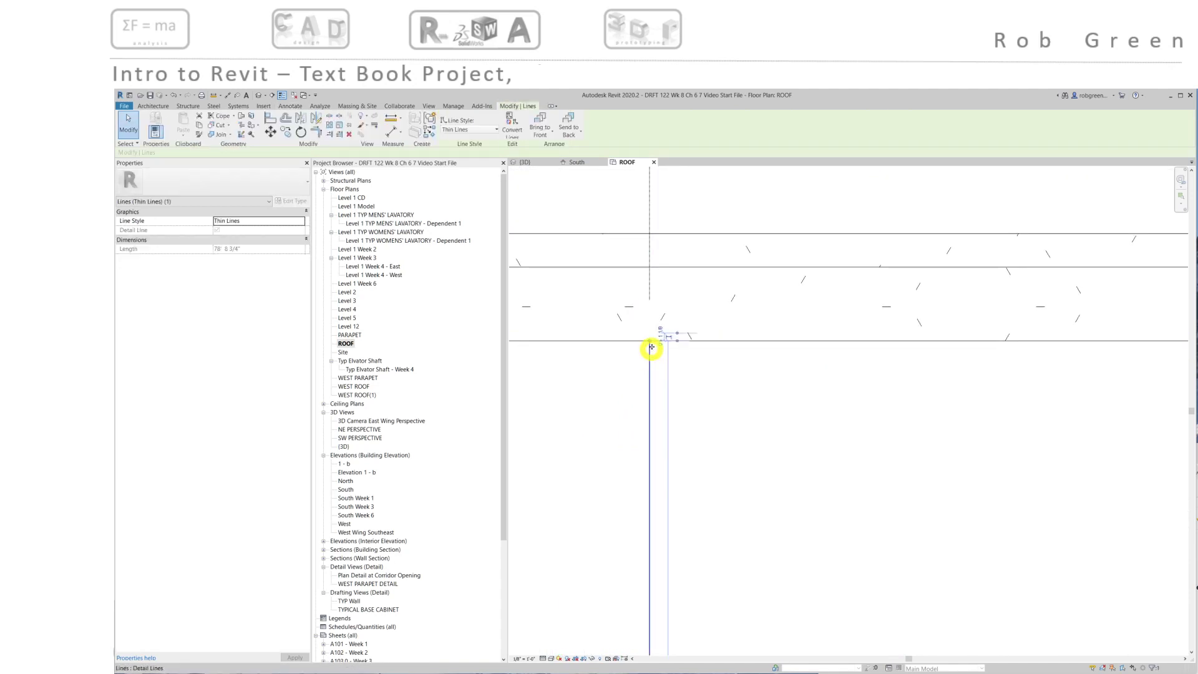
pyautogui.moveTo(650, 342); pyautogui.dragTo(650, 334)
pyautogui.press('Escape')
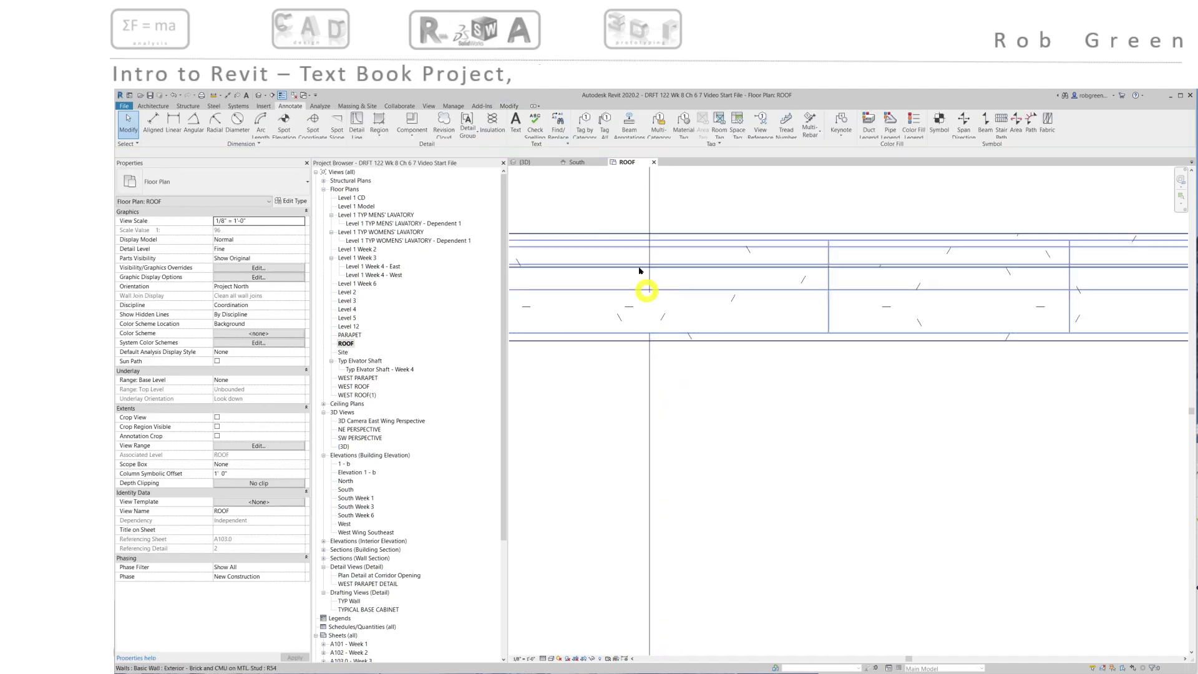
pyautogui.click(678, 397)
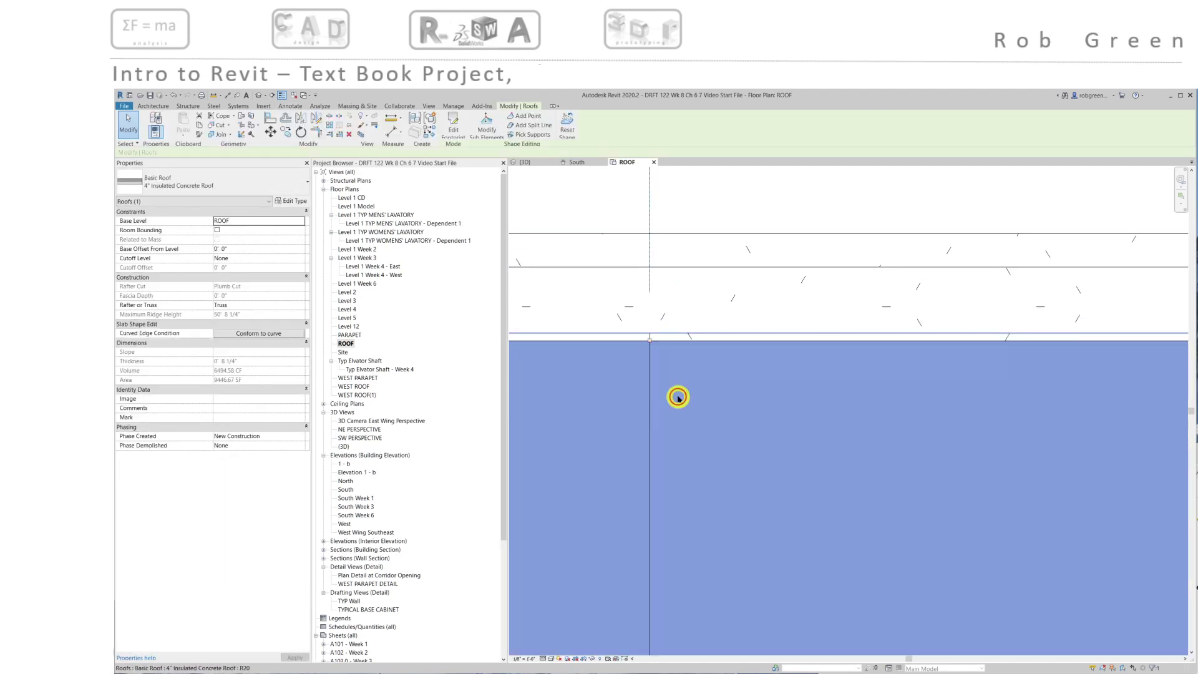
pyautogui.click(536, 126)
pyautogui.click(548, 258)
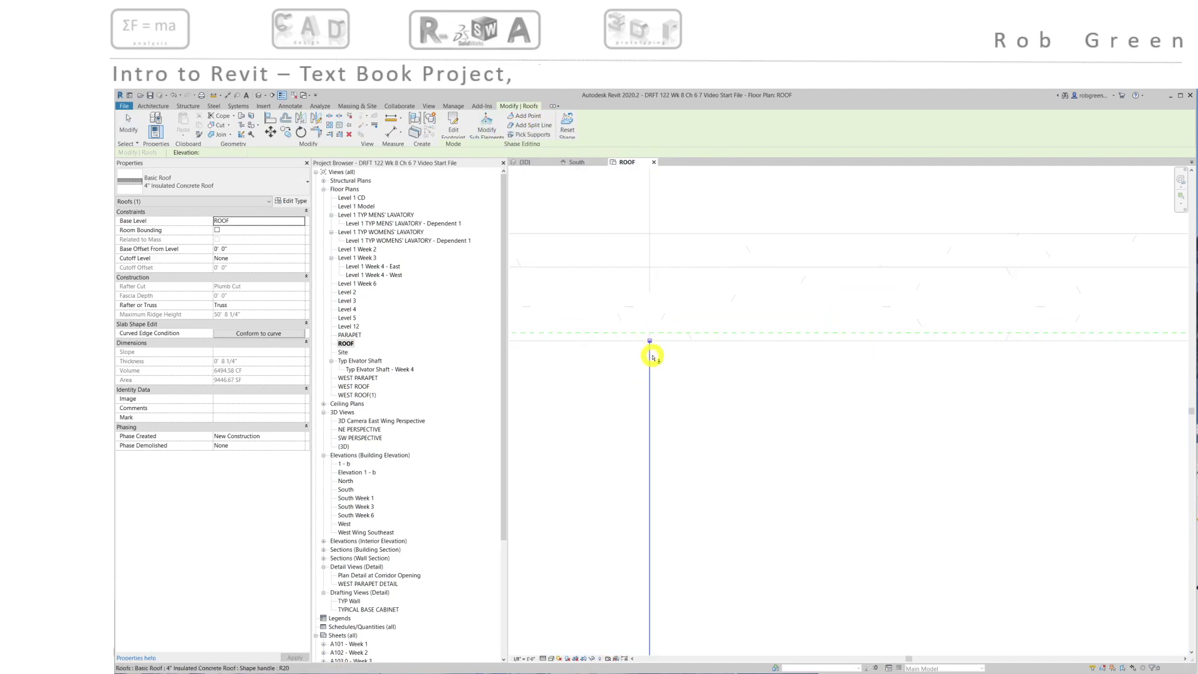
pyautogui.press('Escape')
pyautogui.press('Escape')
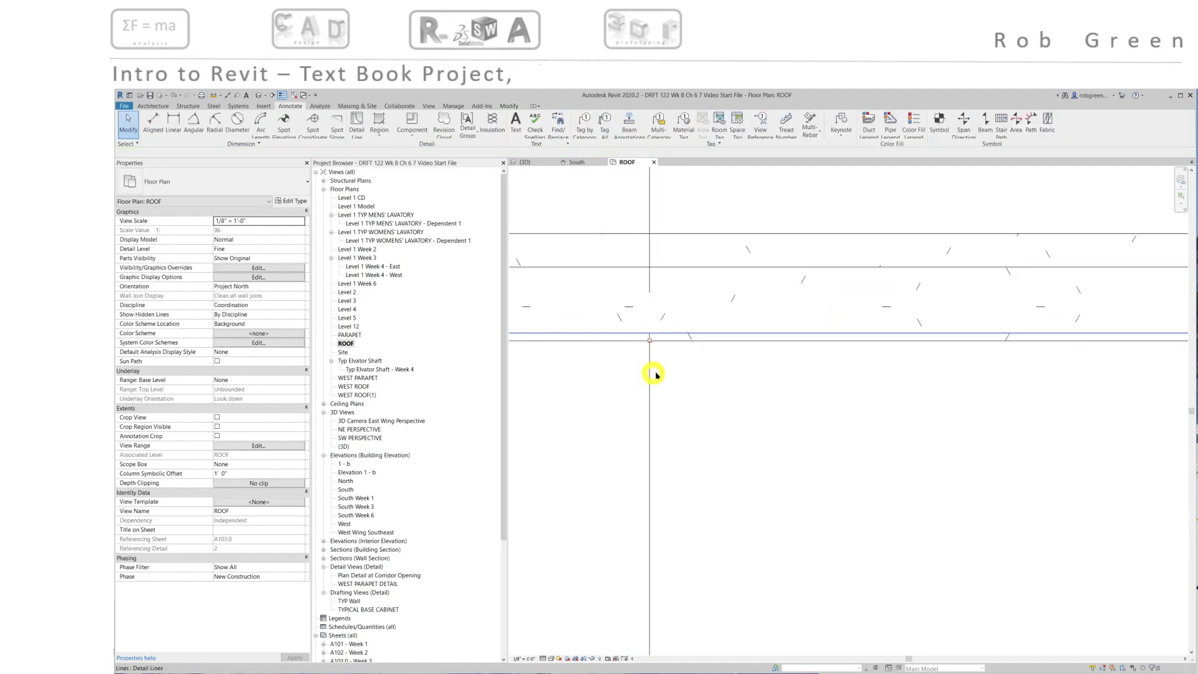
pyautogui.click(655, 374)
pyautogui.click(490, 127)
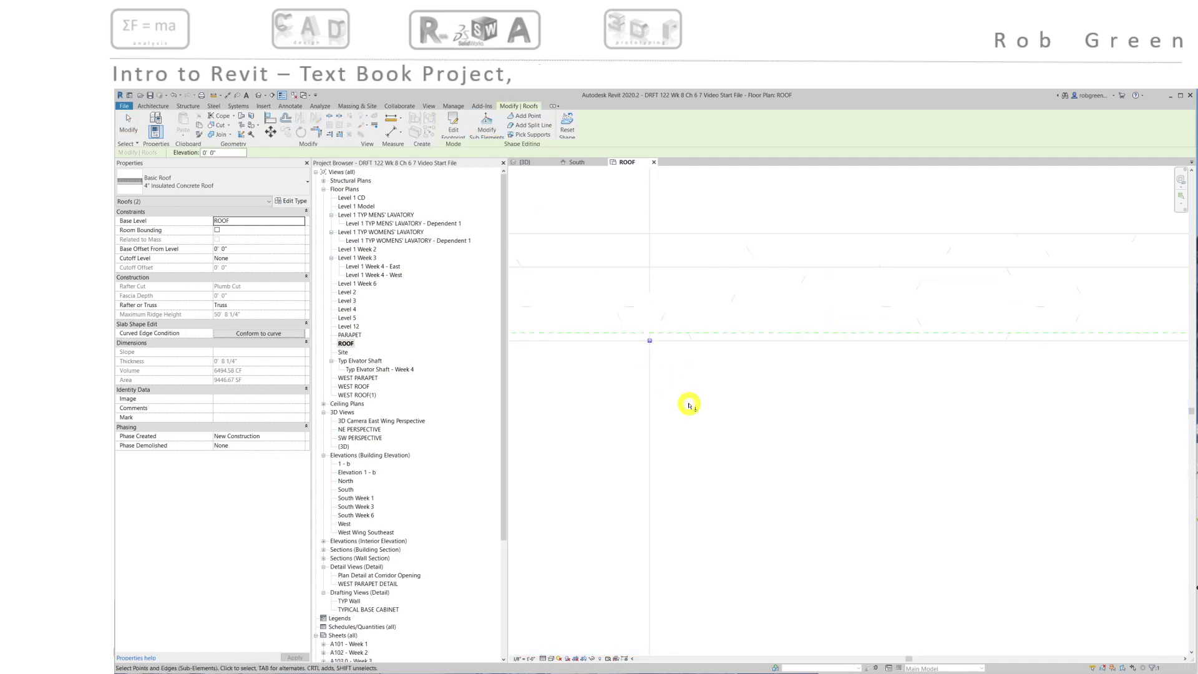
pyautogui.press('Escape')
pyautogui.press('Escape')
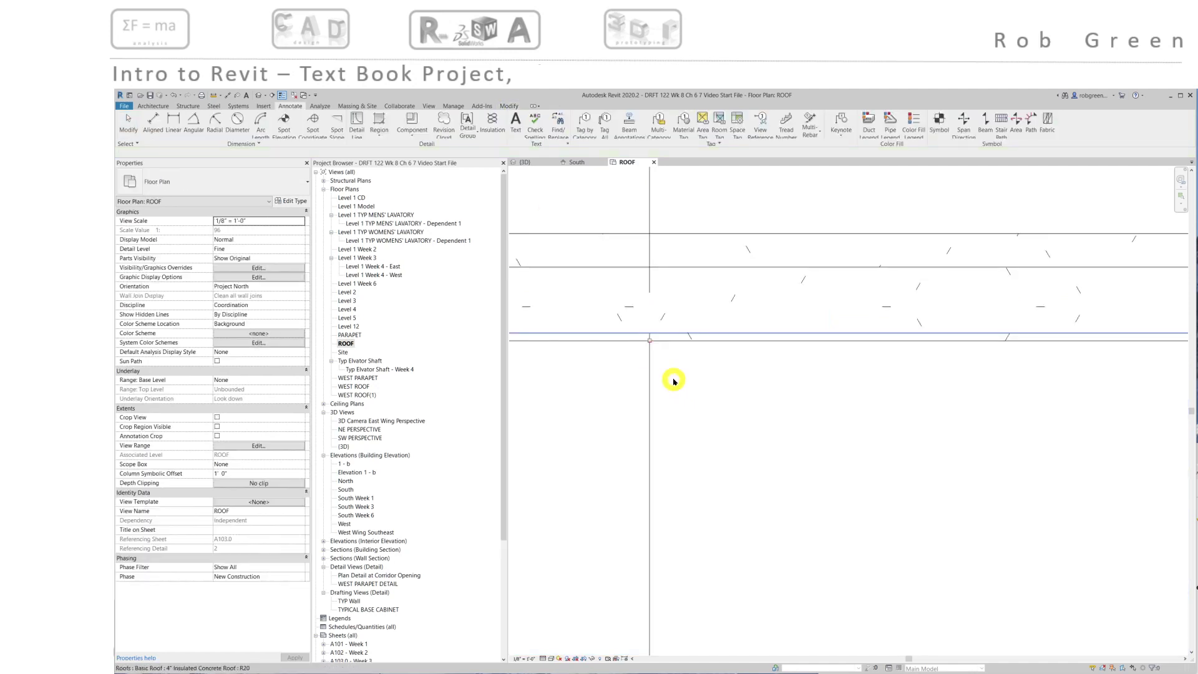
pyautogui.click(649, 338)
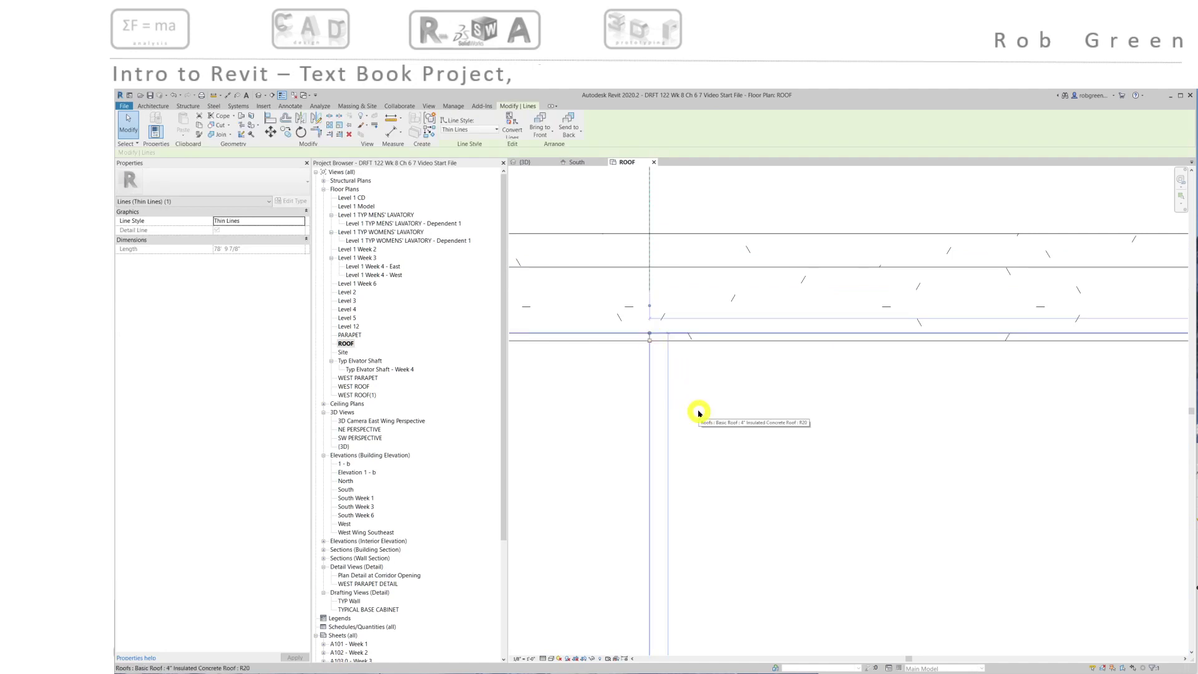
pyautogui.press('Escape')
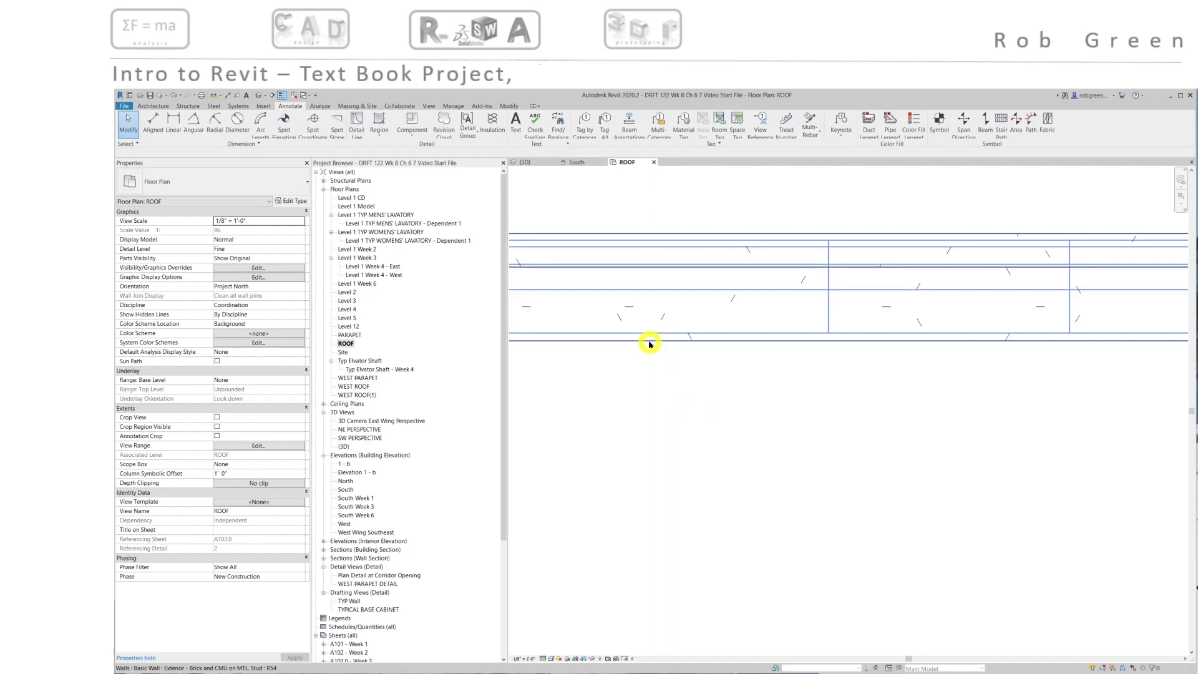
# - Modify the roof's sub-elements and delete the split line running south from the westernmost detail line's north end
pyautogui.scroll(-5, 686, 431)
pyautogui.moveTo(711, 465); pyautogui.dragTo(783, 385, button='middle')
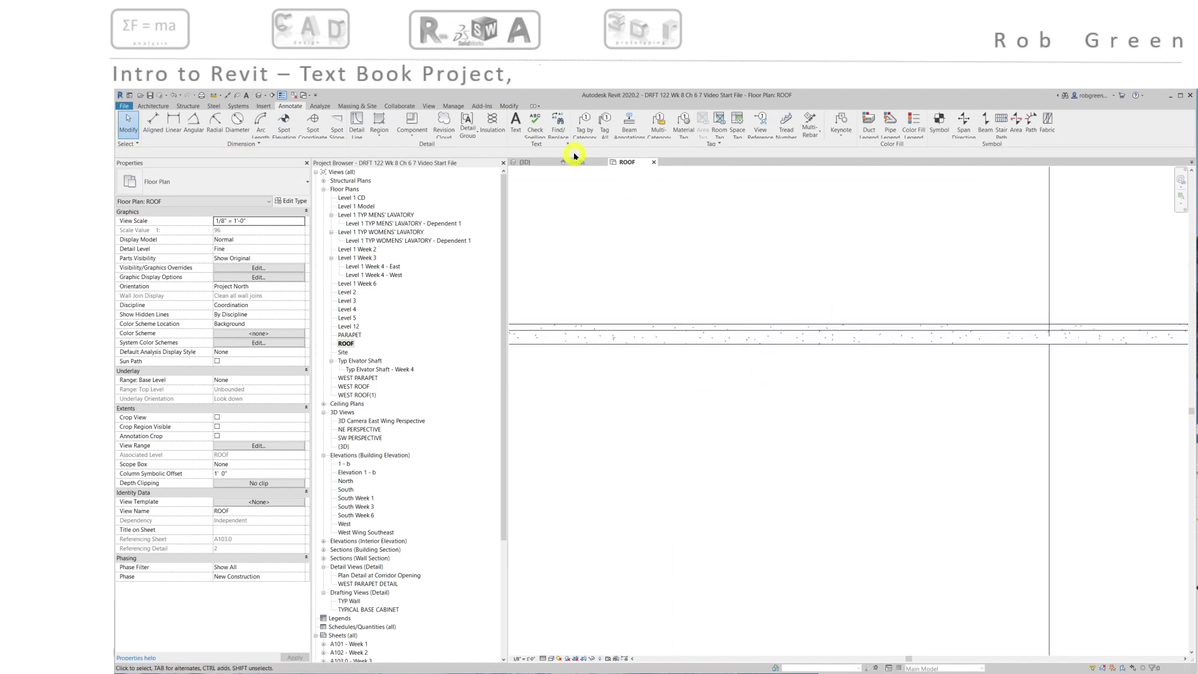
pyautogui.click(667, 389)
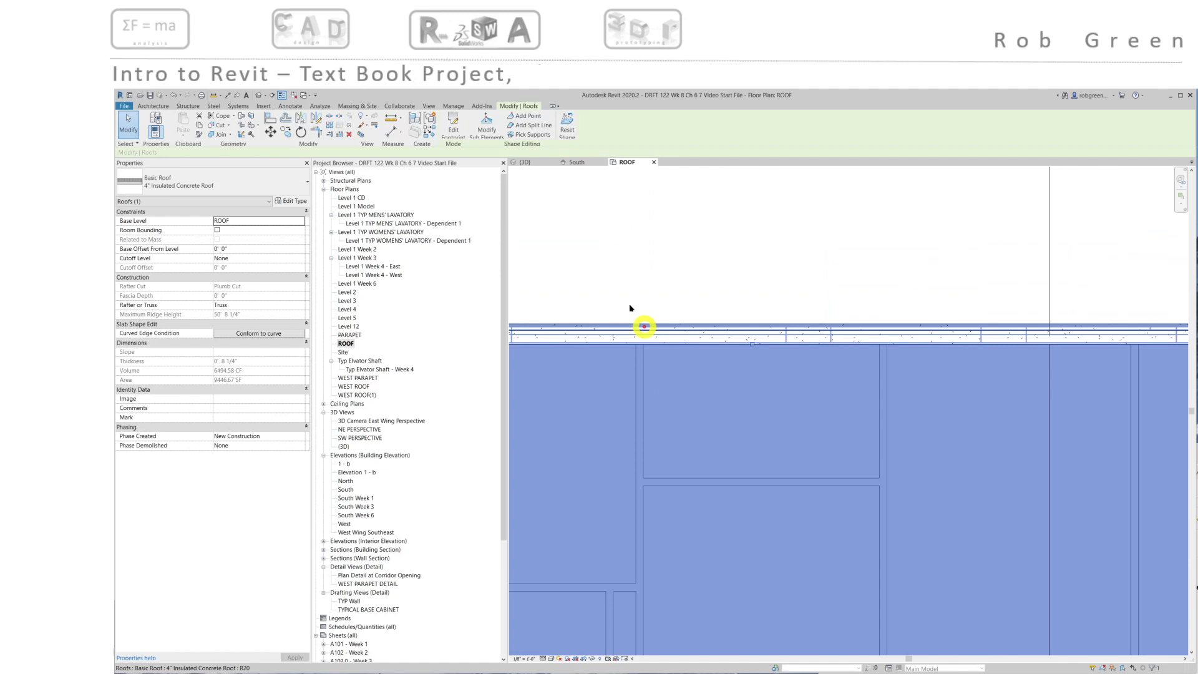
pyautogui.click(479, 130)
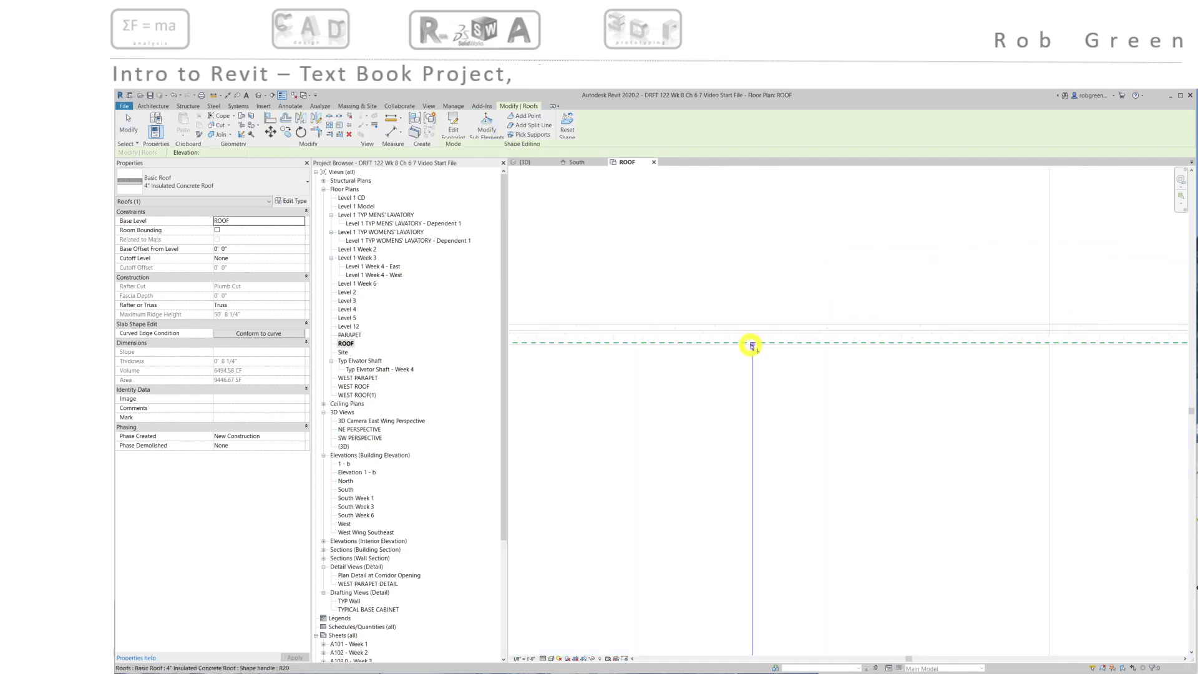
pyautogui.click(752, 347)
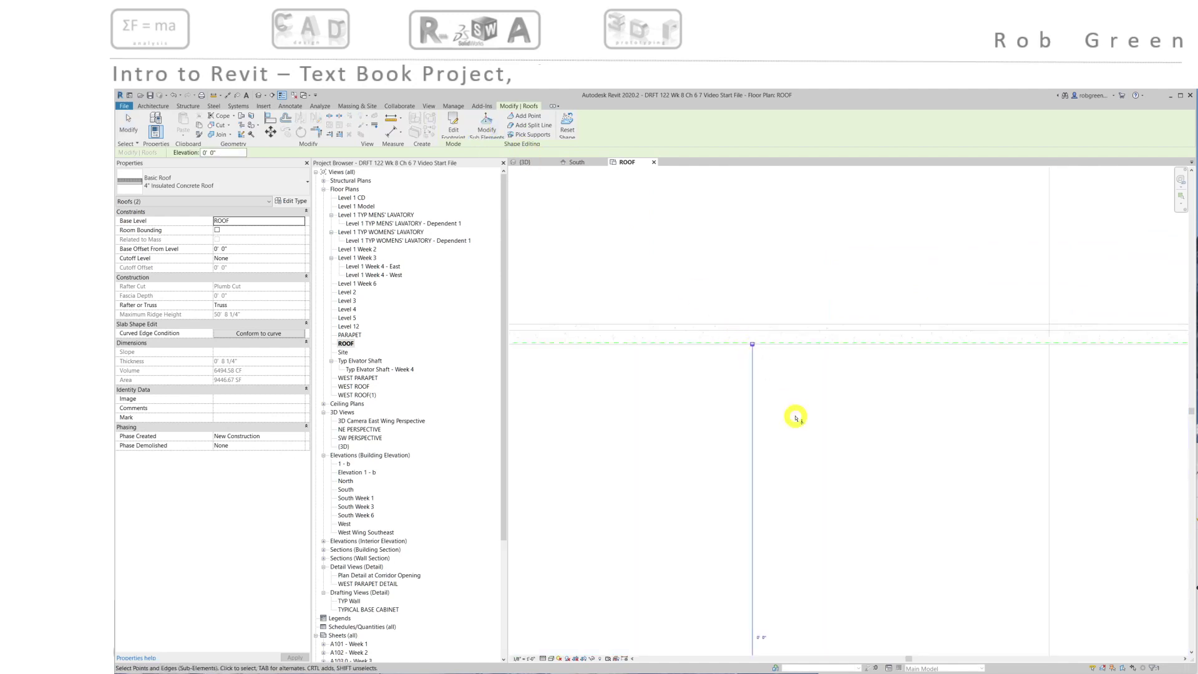
pyautogui.press('Delete')
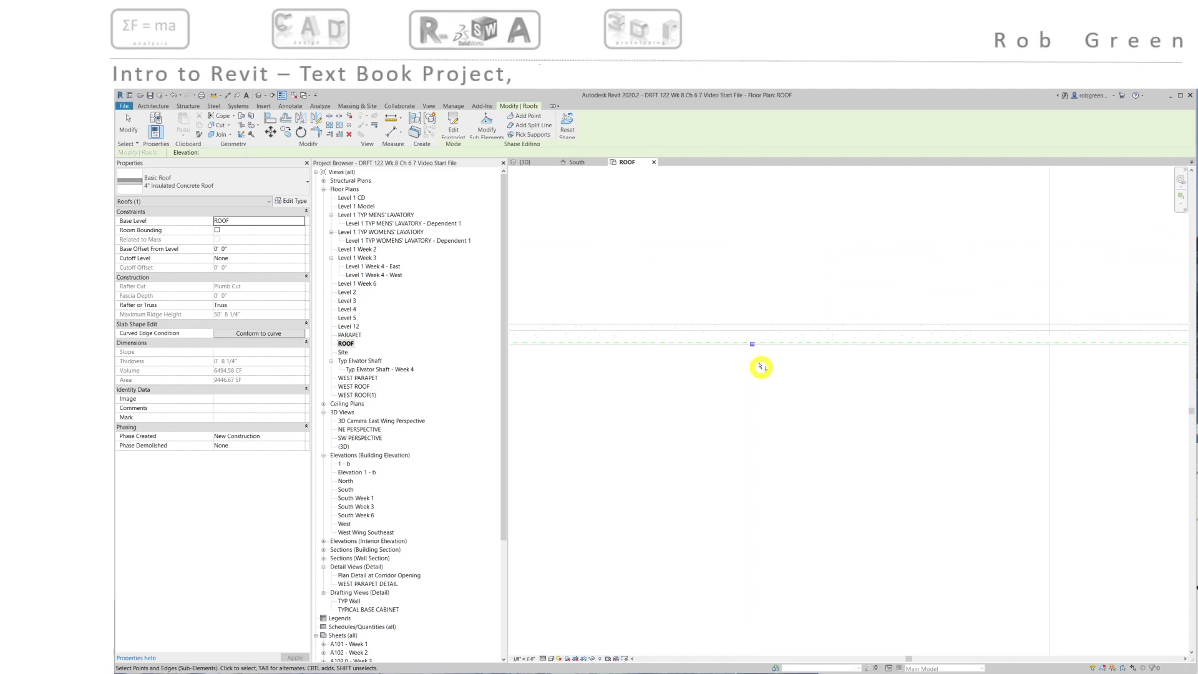
# - Delete the roof split line running from the middle ridge line to the south edge along the westernmost bay
pyautogui.click(753, 345)
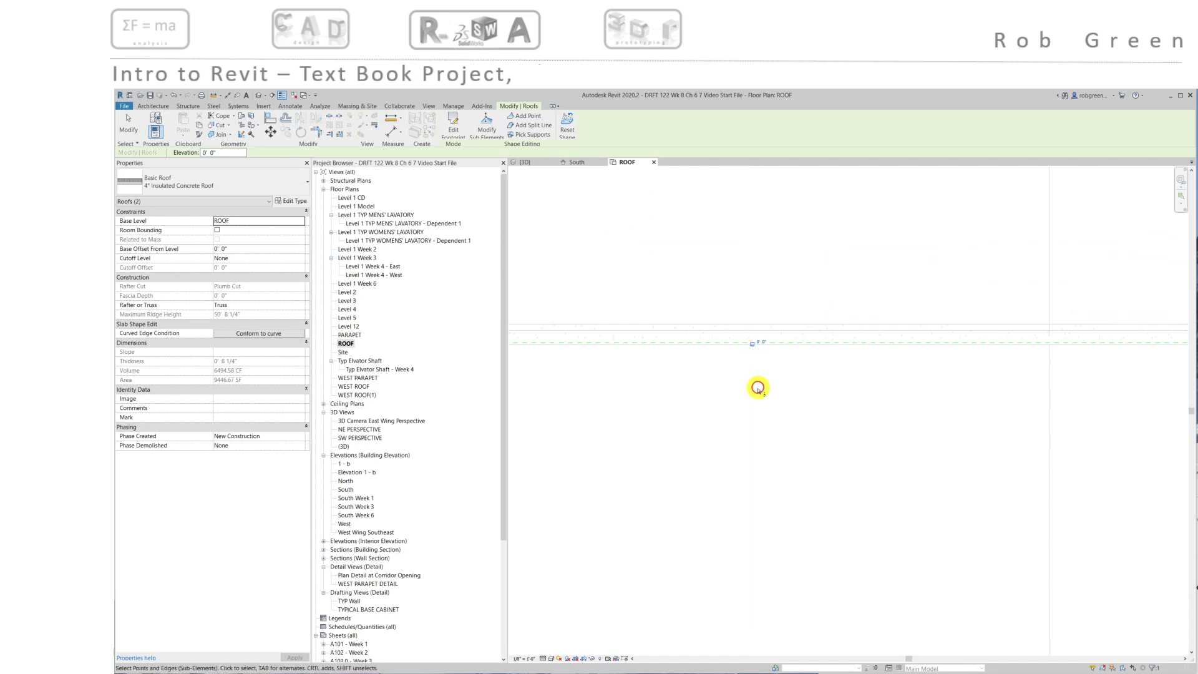
pyautogui.press('Escape')
pyautogui.scroll(-5, 762, 414)
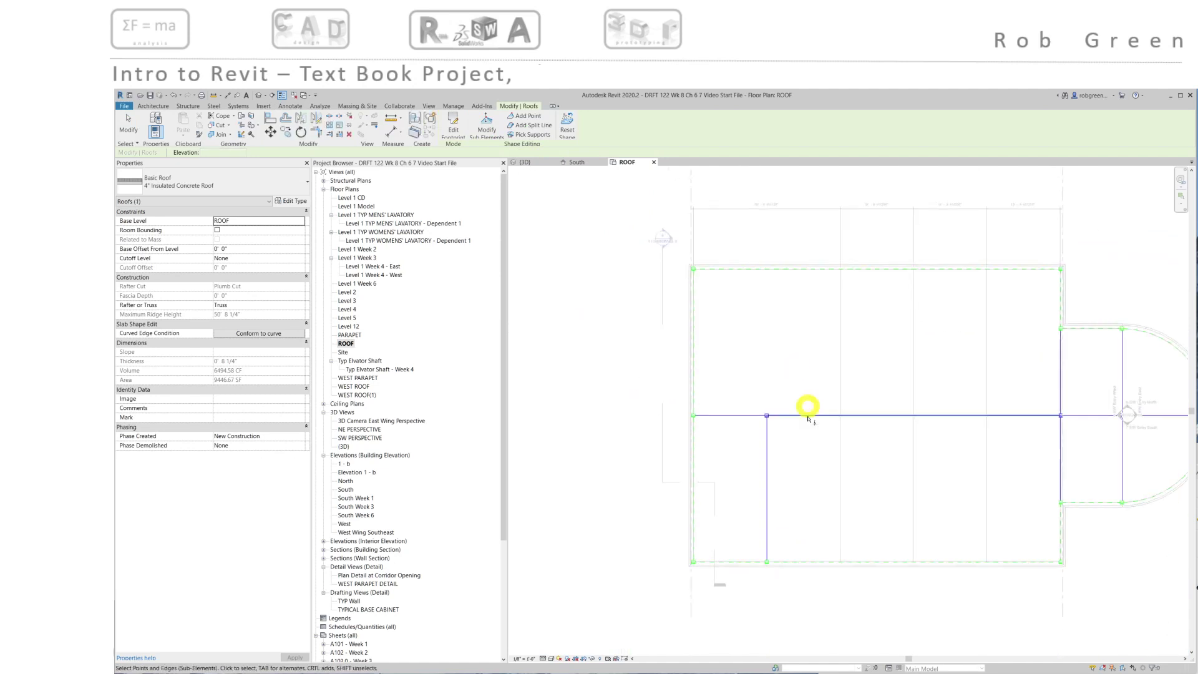
pyautogui.click(767, 476)
pyautogui.press('Delete')
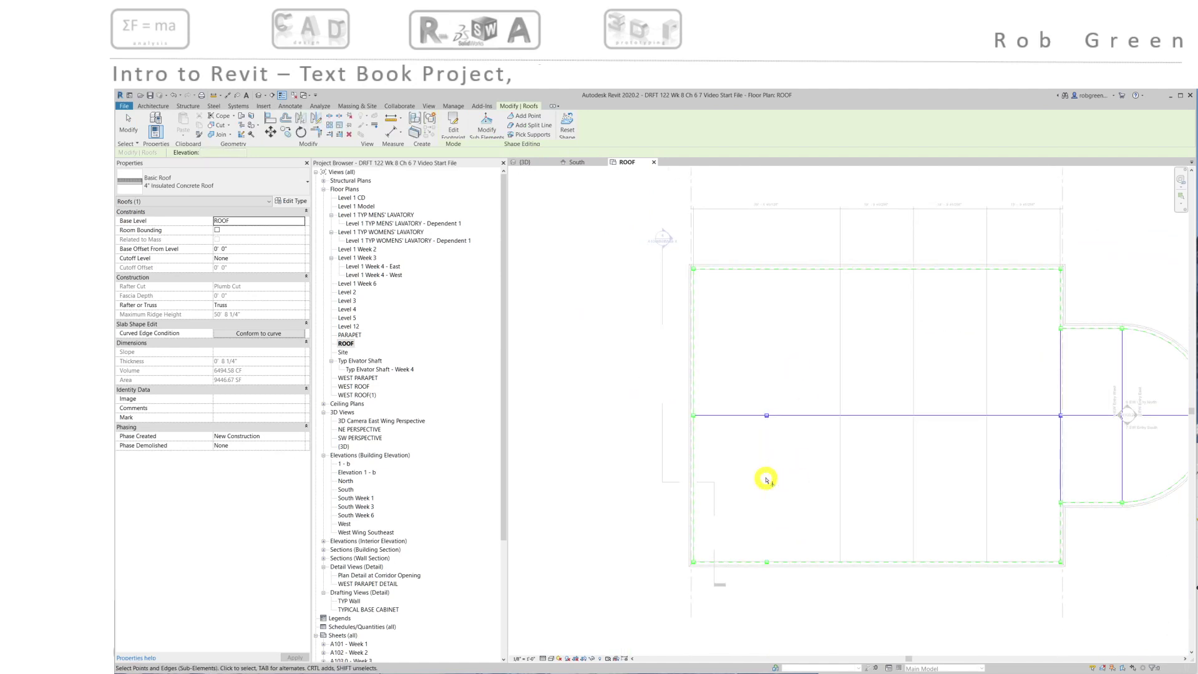
pyautogui.scroll(2, 771, 423)
pyautogui.moveTo(777, 481); pyautogui.dragTo(780, 332, button='middle')
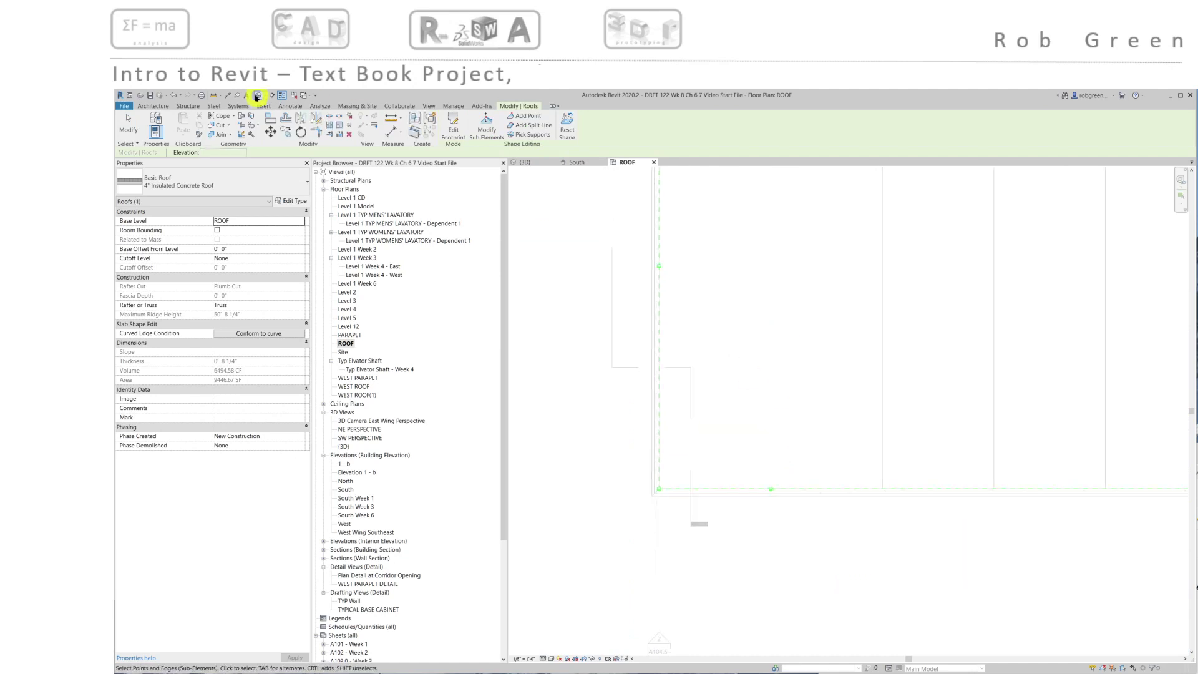
# - Undo the recent roof edits until the westernmost detail line is restored and its split lines and points are removed
pyautogui.click(174, 96)
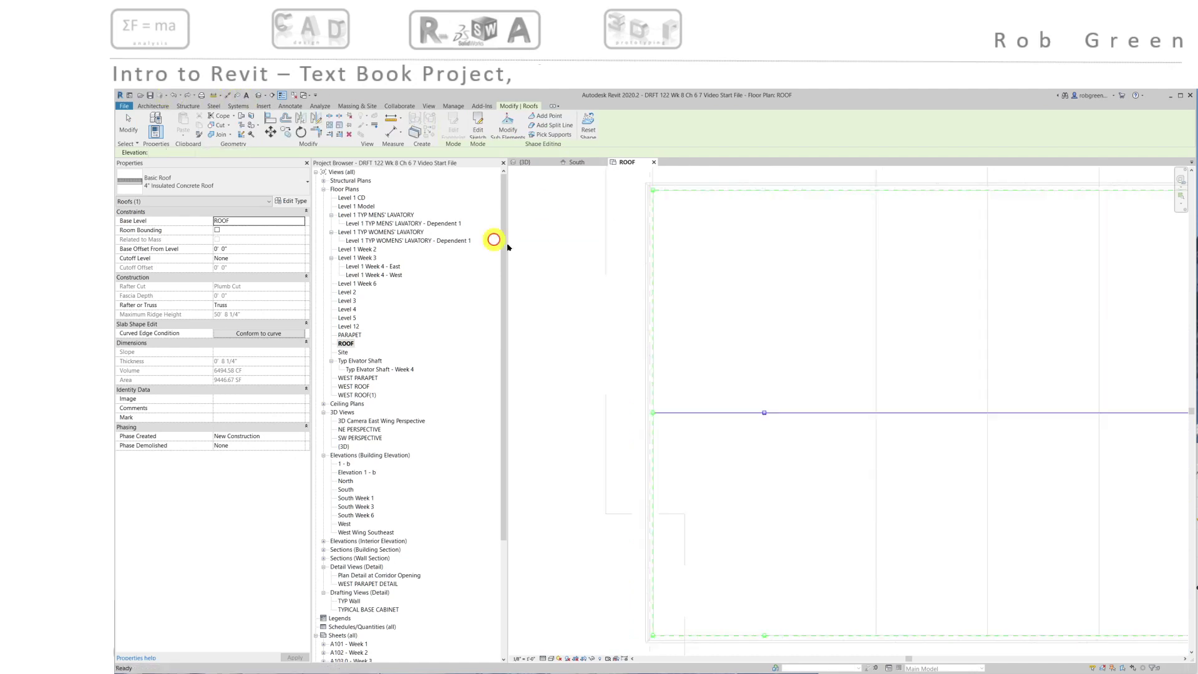
pyautogui.moveTo(785, 473); pyautogui.dragTo(783, 451, button='middle')
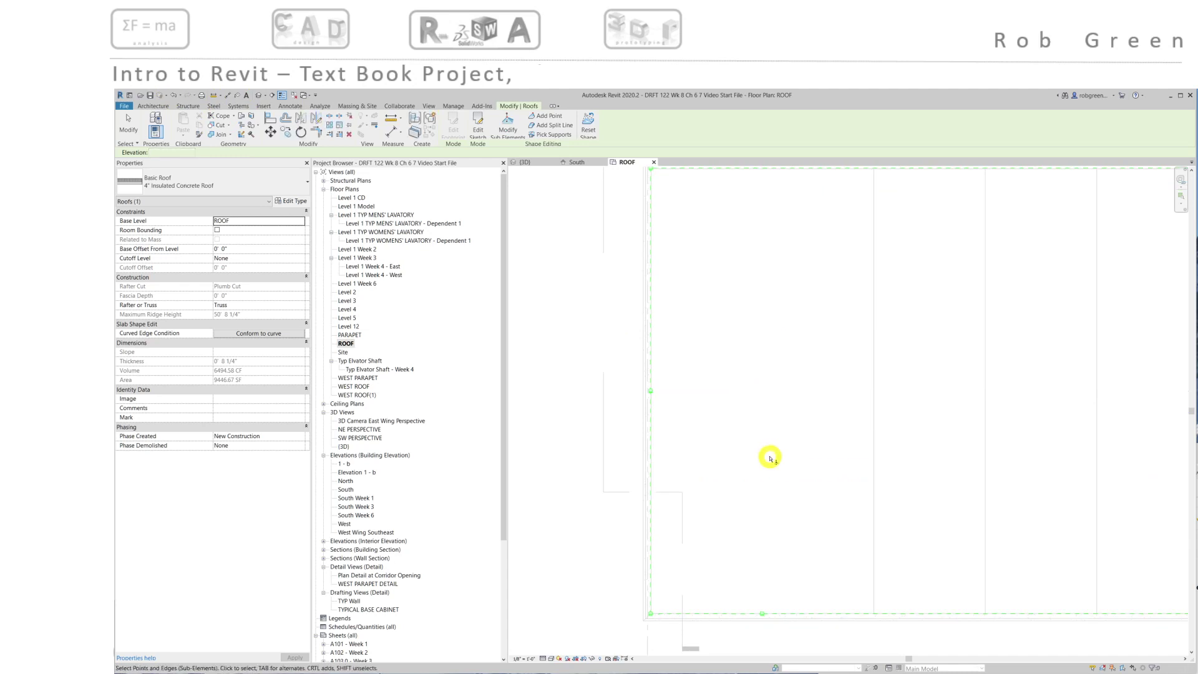
pyautogui.click(175, 97)
pyautogui.moveTo(684, 466); pyautogui.dragTo(696, 392, button='middle')
pyautogui.scroll(6, 789, 545)
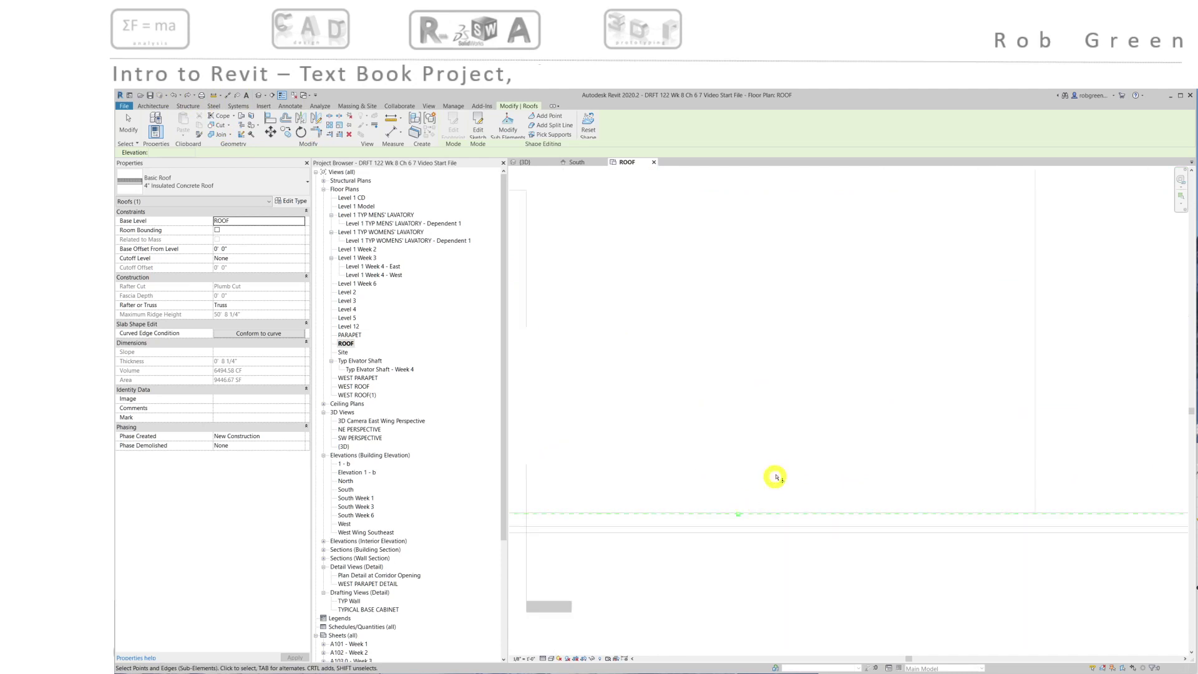
pyautogui.scroll(-5, 775, 476)
pyautogui.press('Escape')
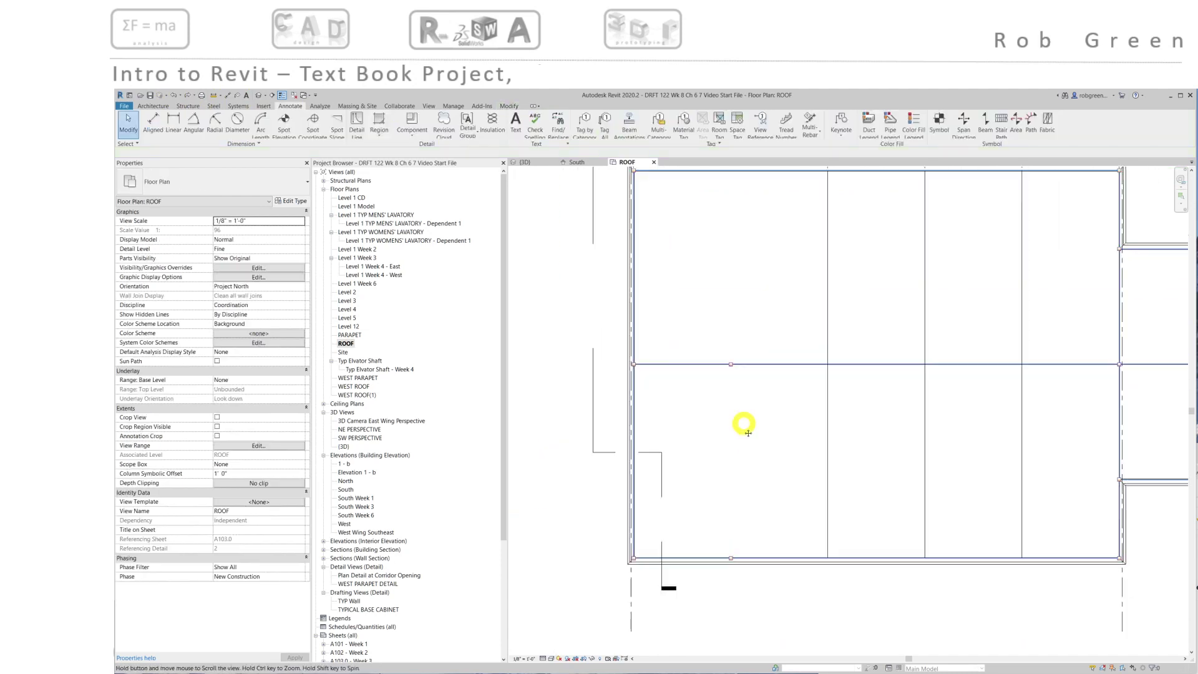
pyautogui.moveTo(741, 422); pyautogui.dragTo(714, 516, button='middle')
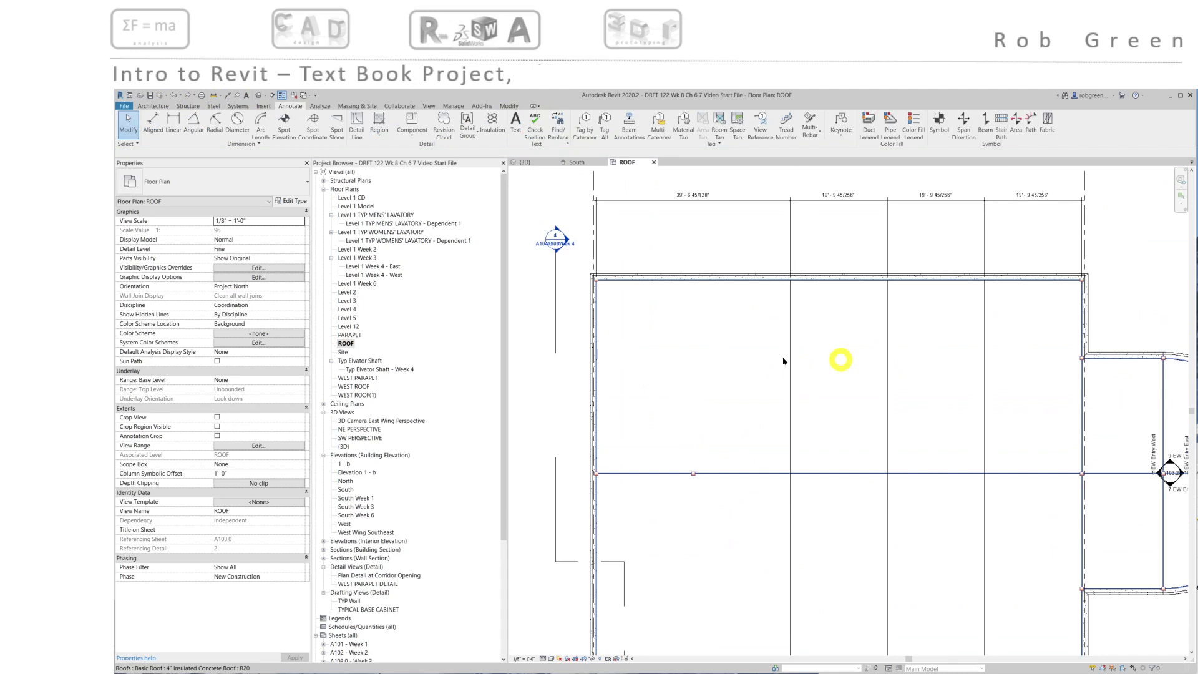
pyautogui.scroll(-3, 733, 336)
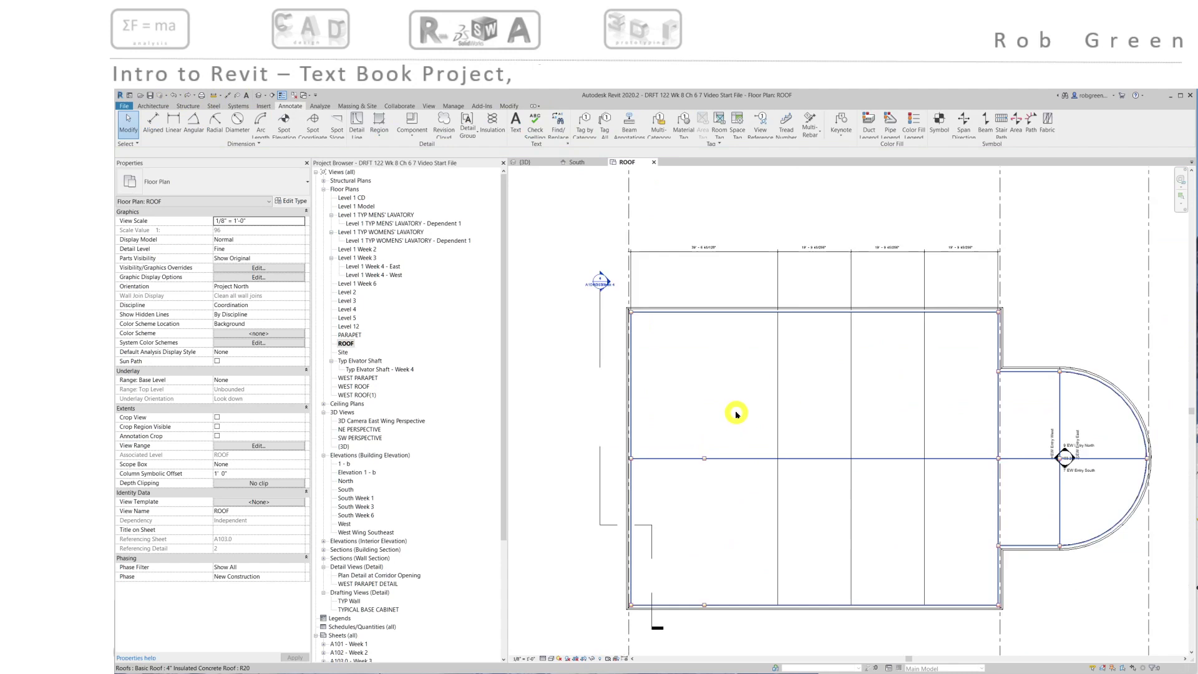
pyautogui.click(176, 96)
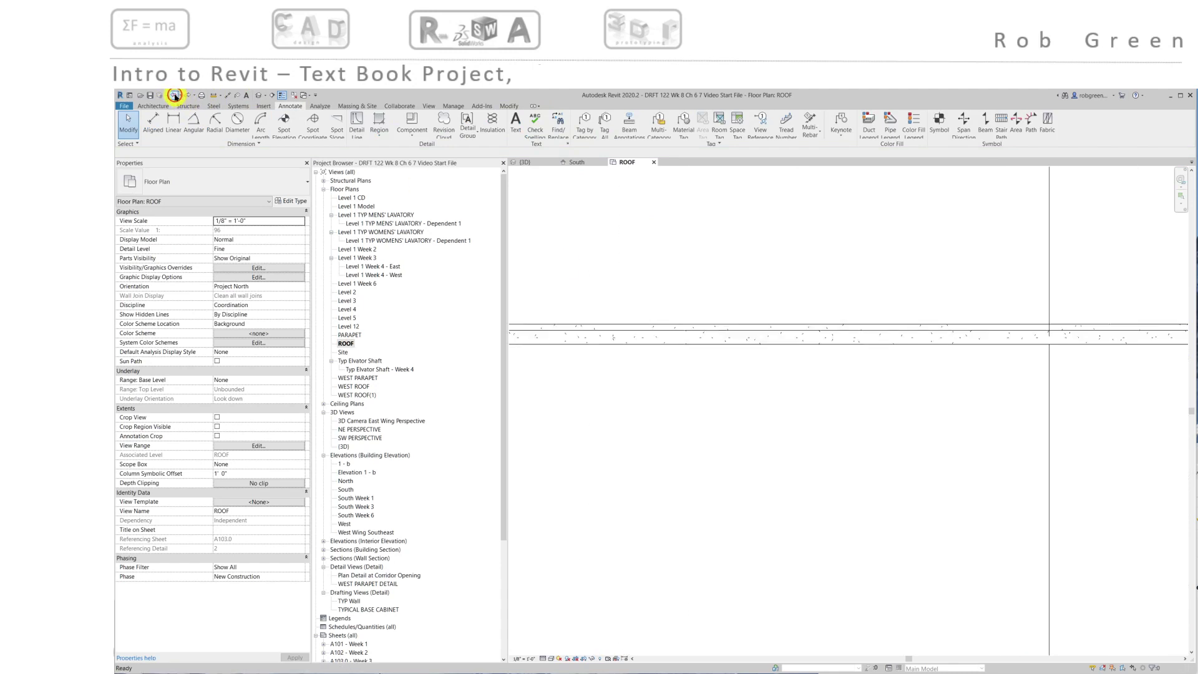
pyautogui.click(176, 95)
pyautogui.click(175, 96)
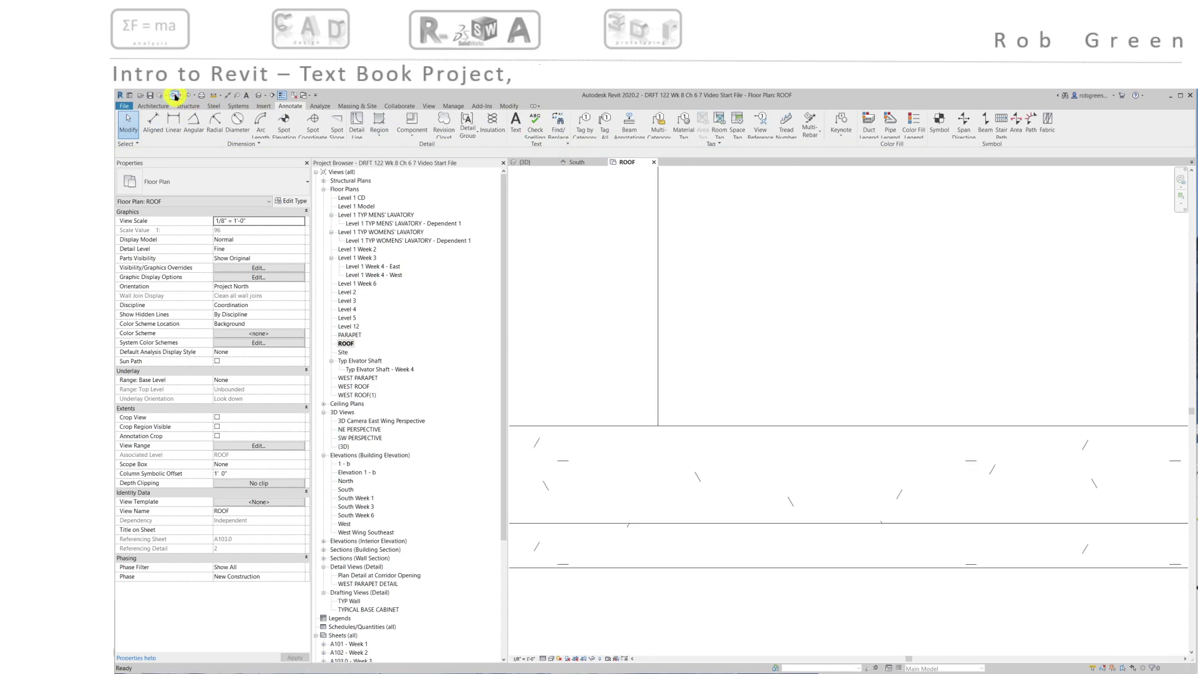
pyautogui.scroll(-5, 695, 455)
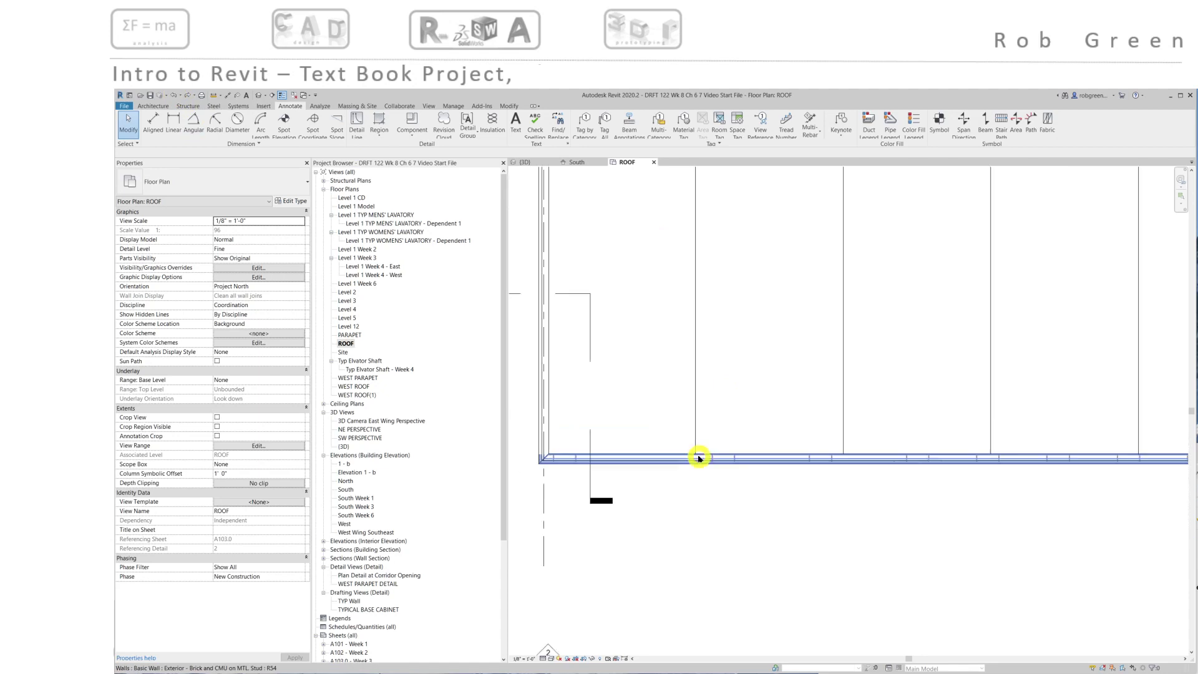
pyautogui.moveTo(717, 398); pyautogui.dragTo(717, 515, button='middle')
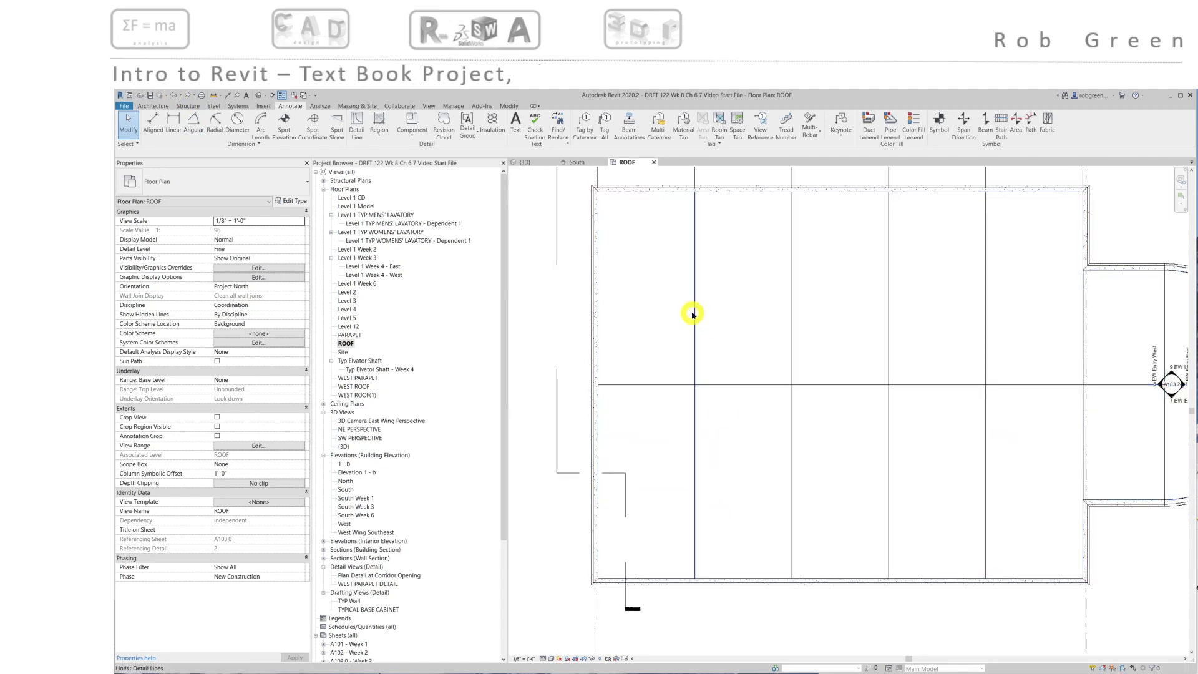
# - Add a roof split line along the westernmost detail line, from the roof's north edge to its south edge
pyautogui.click(623, 245)
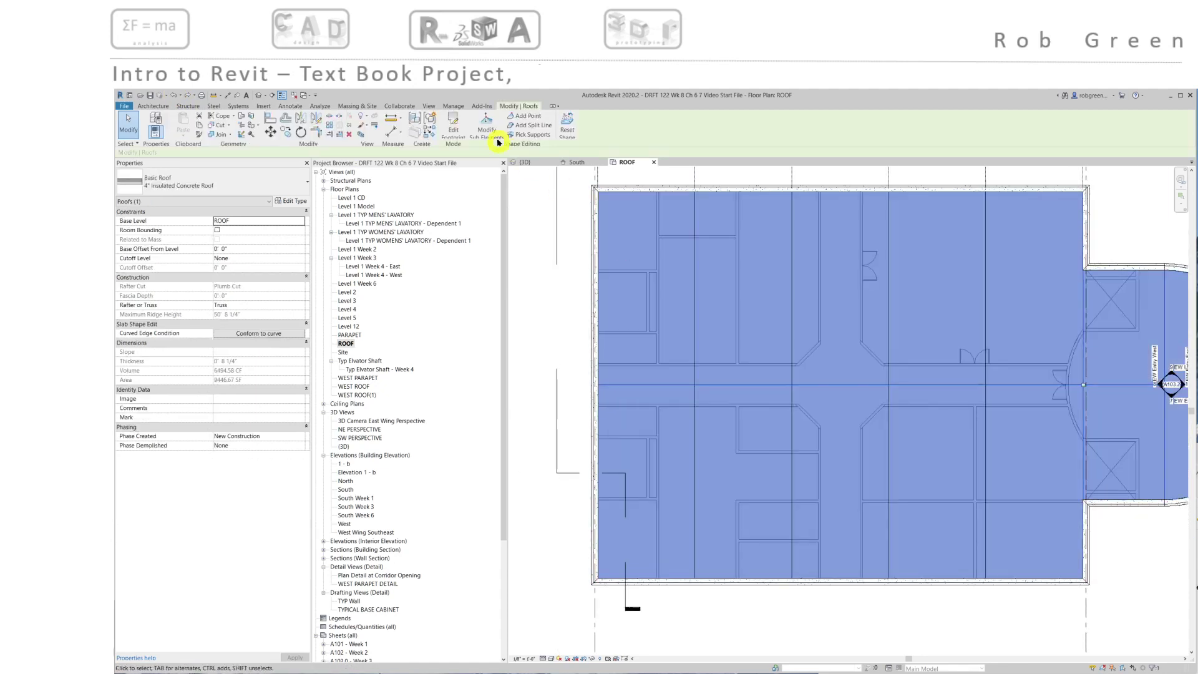
pyautogui.click(525, 128)
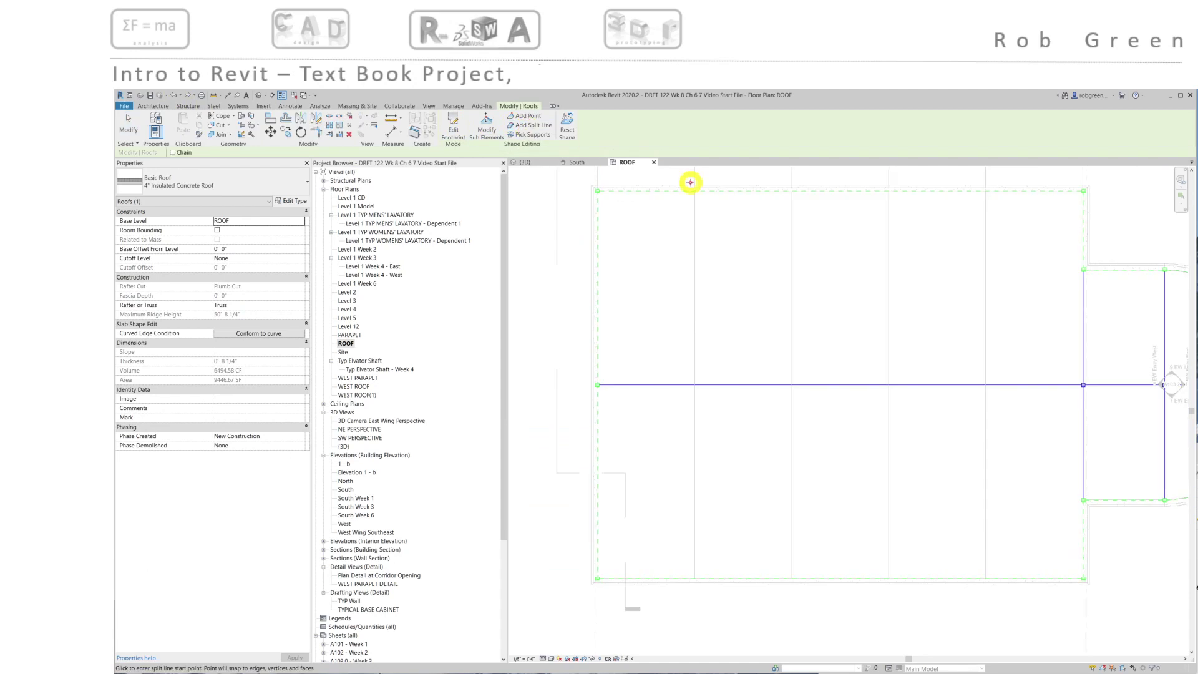
pyautogui.scroll(5, 671, 258)
pyautogui.scroll(3, 692, 288)
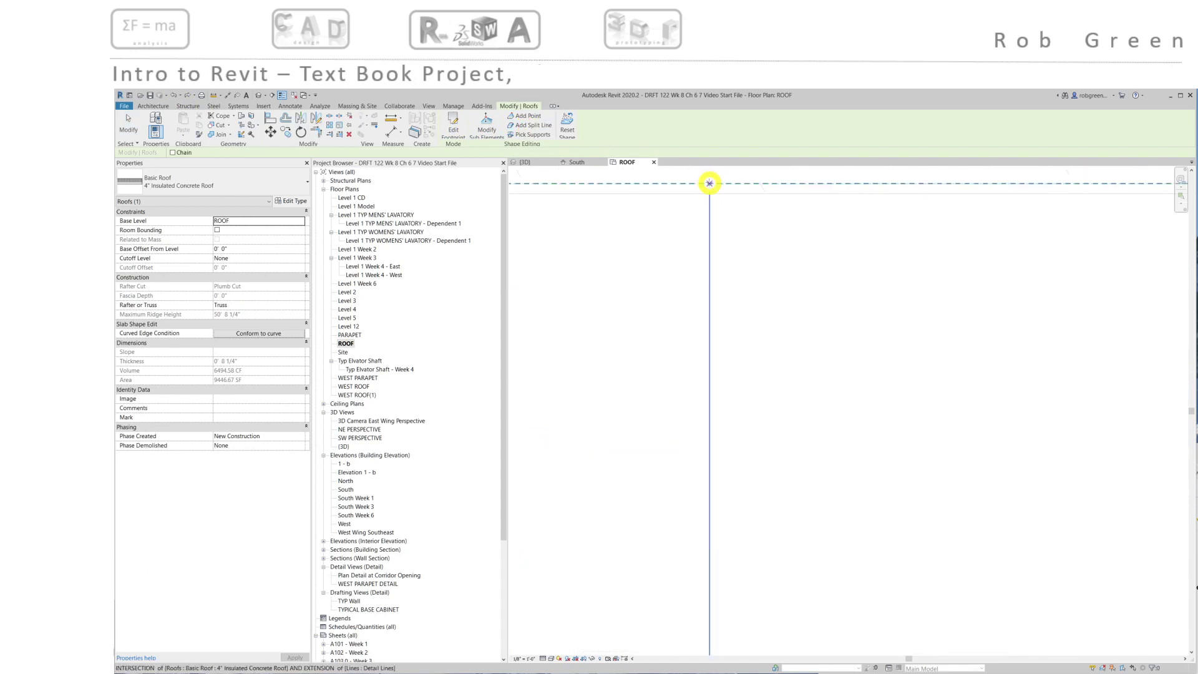
pyautogui.click(710, 183)
pyautogui.scroll(-5, 698, 496)
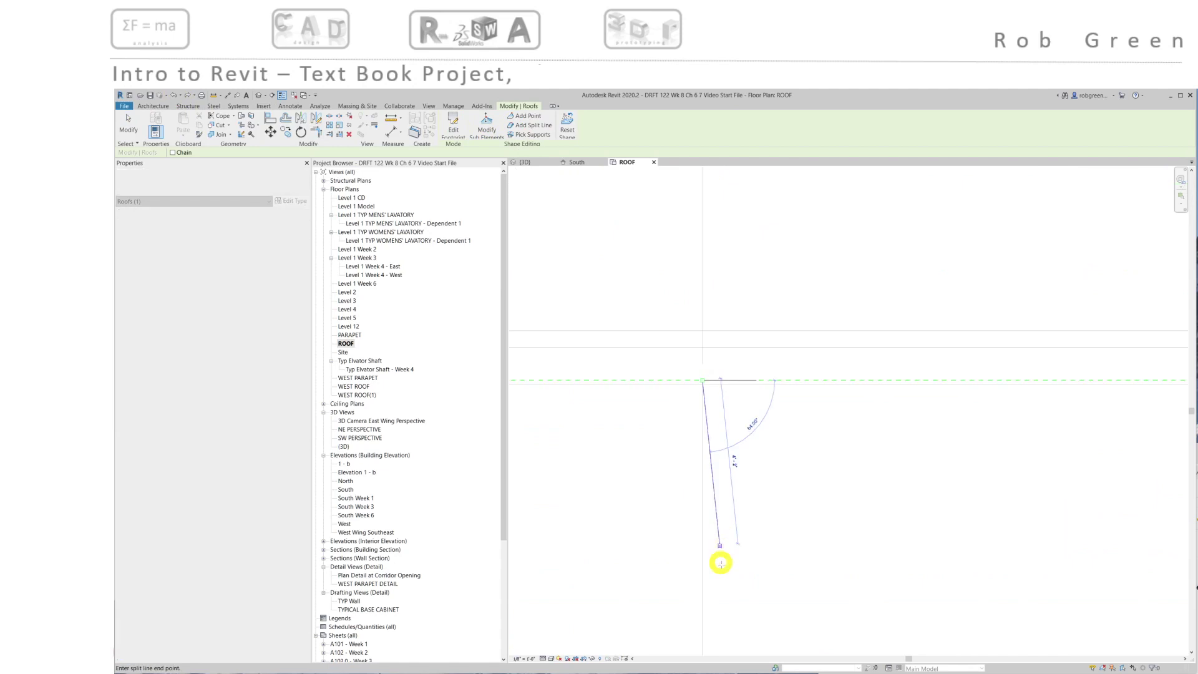
pyautogui.moveTo(737, 593); pyautogui.dragTo(762, 167, button='middle')
pyautogui.moveTo(760, 530); pyautogui.dragTo(745, 197, button='middle')
pyautogui.moveTo(746, 490); pyautogui.dragTo(759, 222, button='middle')
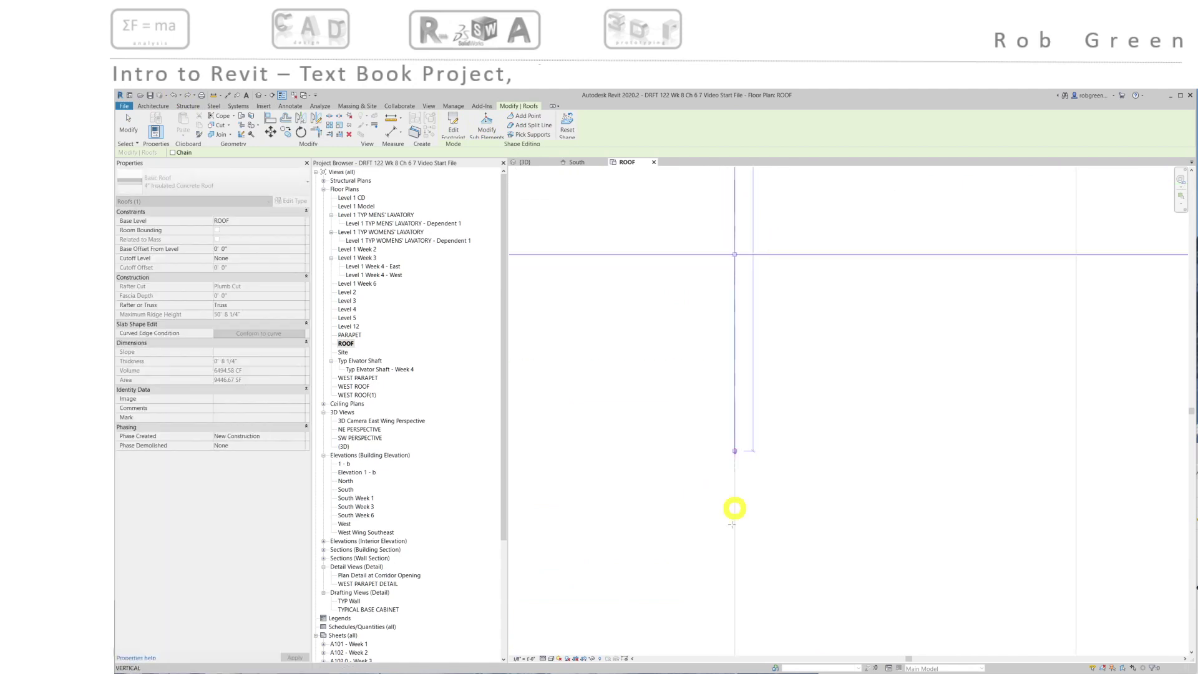
pyautogui.moveTo(734, 531); pyautogui.dragTo(768, 250, button='middle')
pyautogui.moveTo(769, 442); pyautogui.dragTo(774, 250, button='middle')
pyautogui.scroll(3, 772, 499)
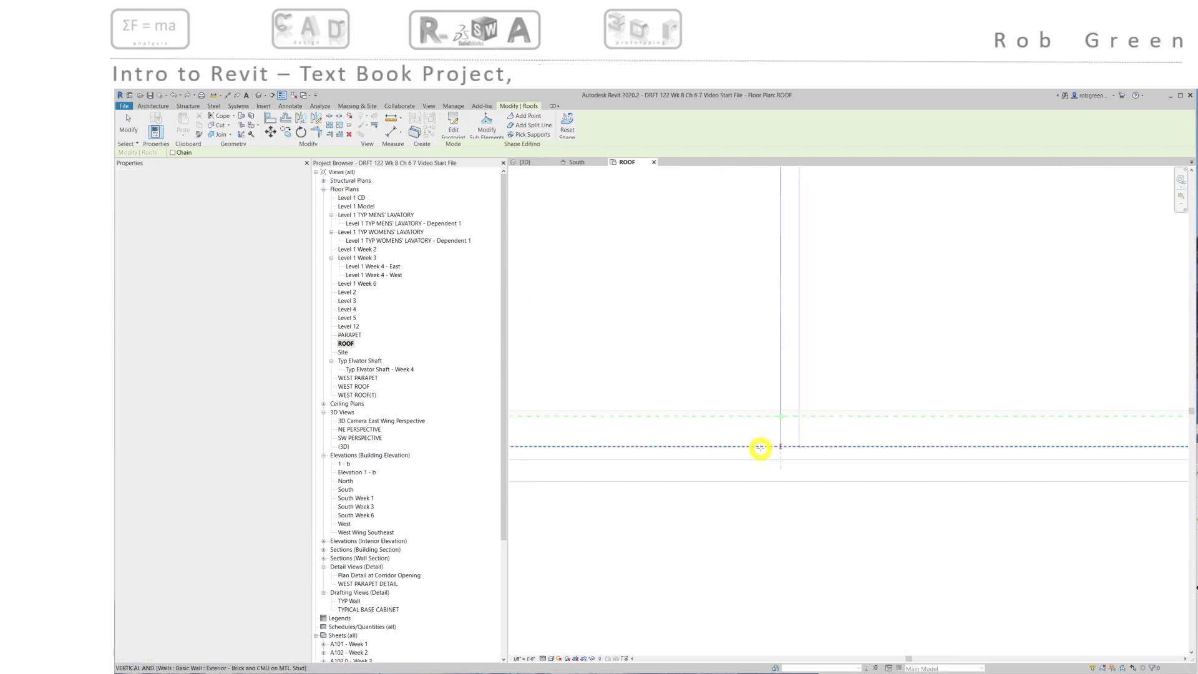
pyautogui.scroll(3, 770, 431)
pyautogui.click(792, 398)
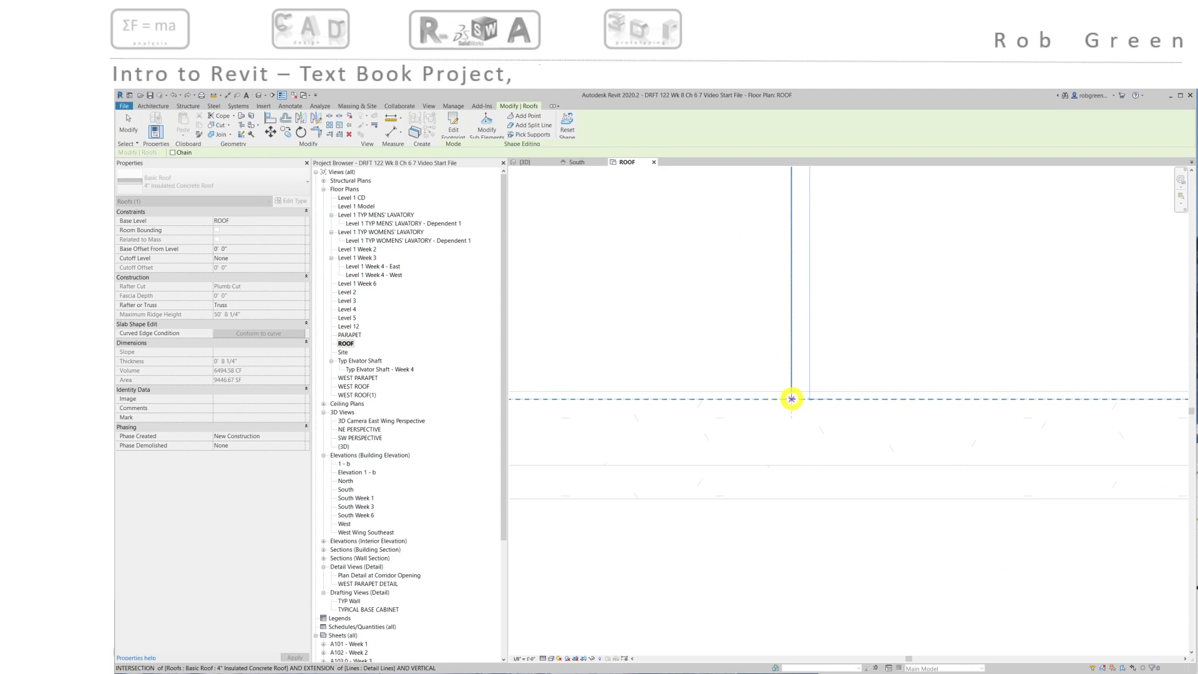
pyautogui.press('Escape')
pyautogui.scroll(-3, 789, 446)
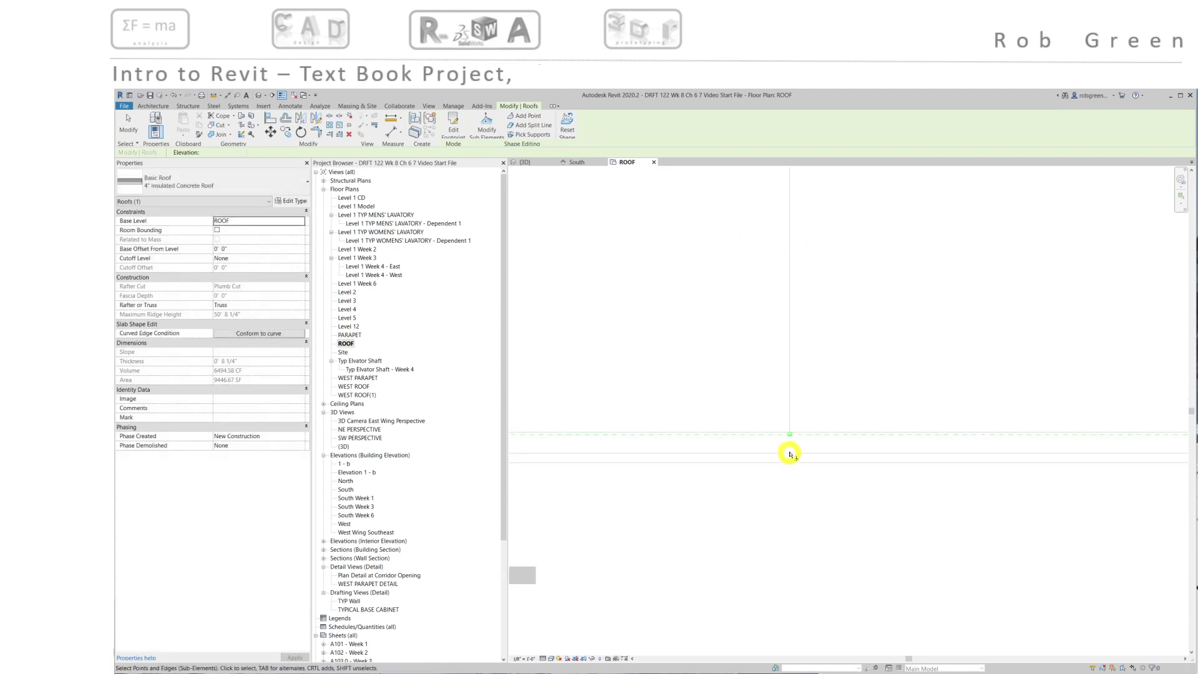
# - Add a roof split line along the second detail line from the west, from the roof's south edge to its north edge
pyautogui.scroll(4, 792, 439)
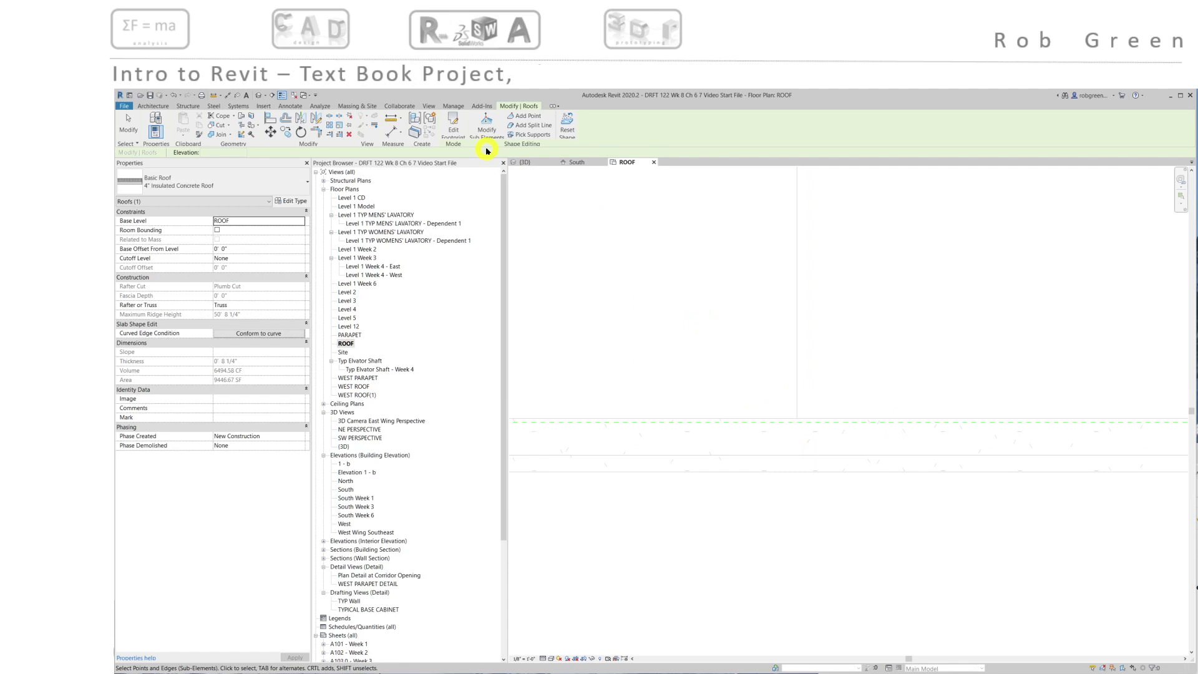
pyautogui.click(528, 126)
pyautogui.scroll(3, 802, 434)
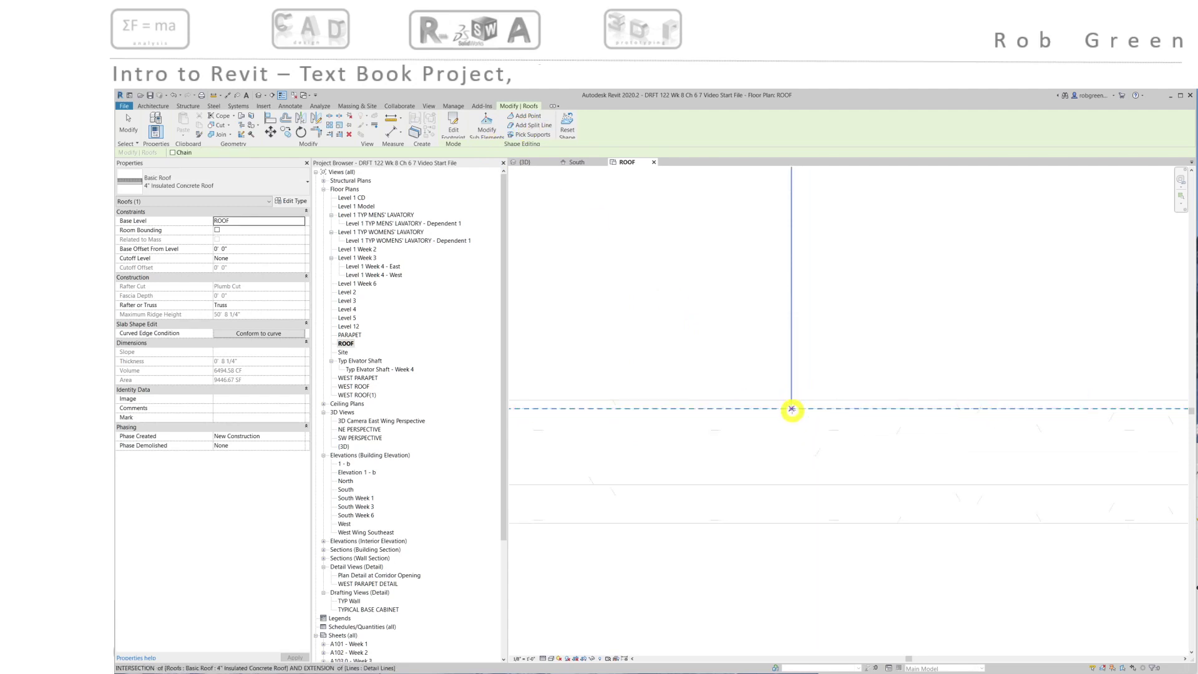
pyautogui.click(791, 409)
pyautogui.scroll(-5, 815, 388)
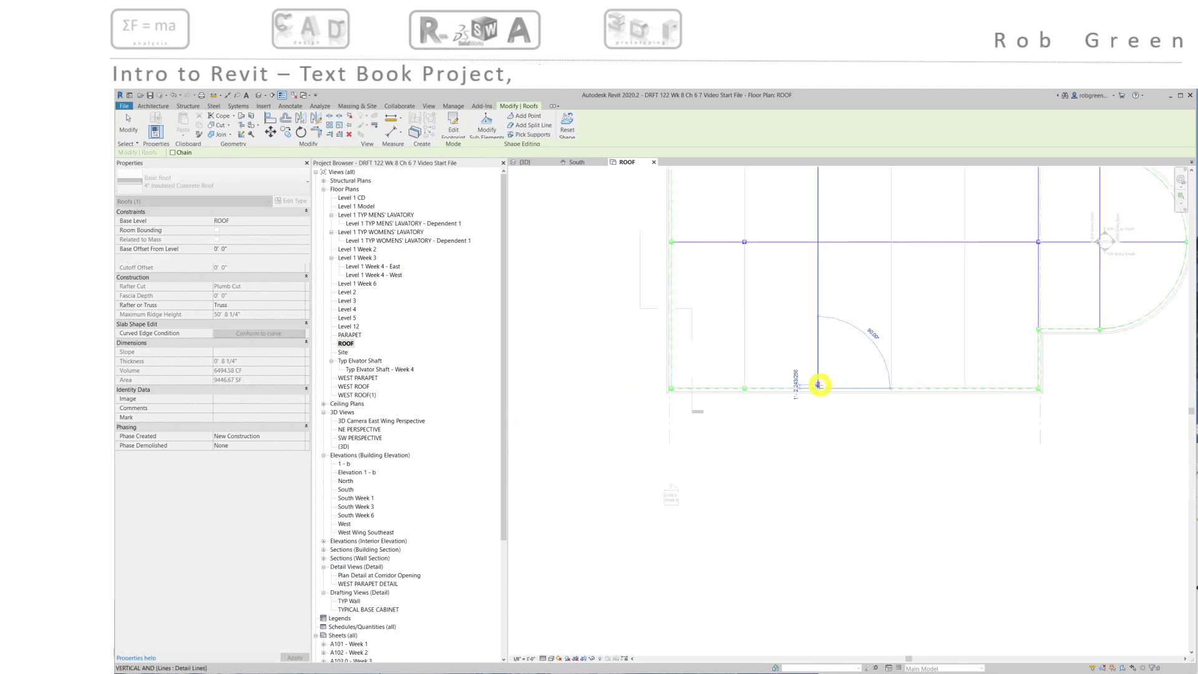
pyautogui.scroll(6, 794, 337)
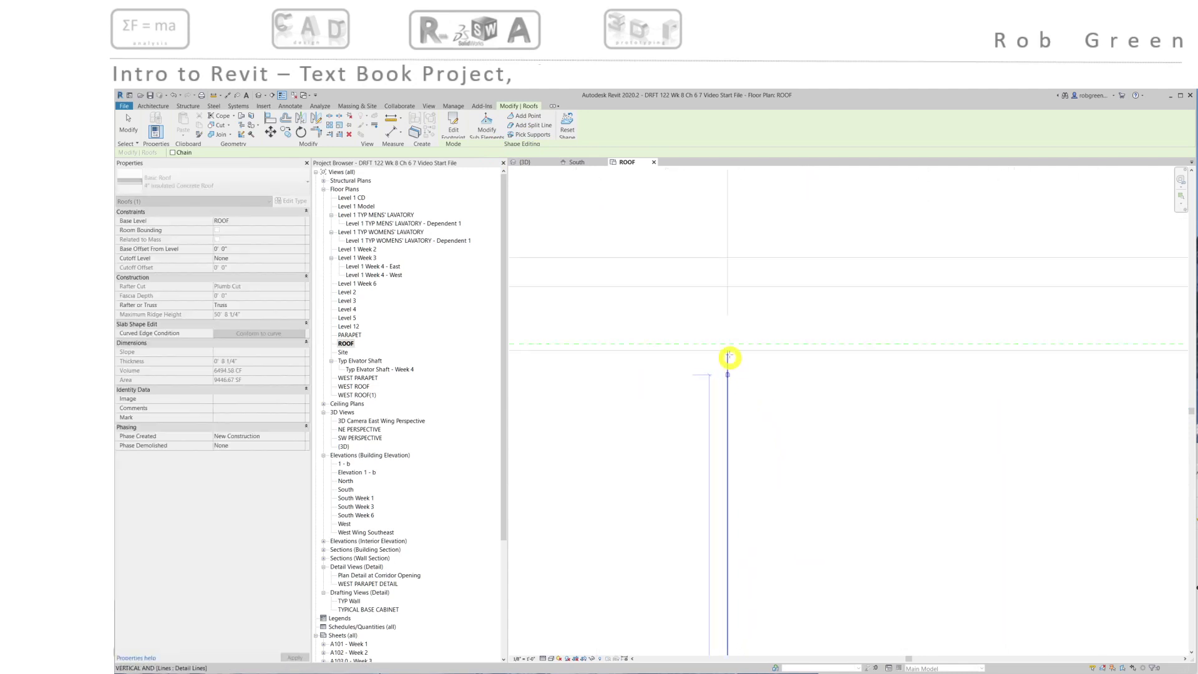
pyautogui.click(727, 343)
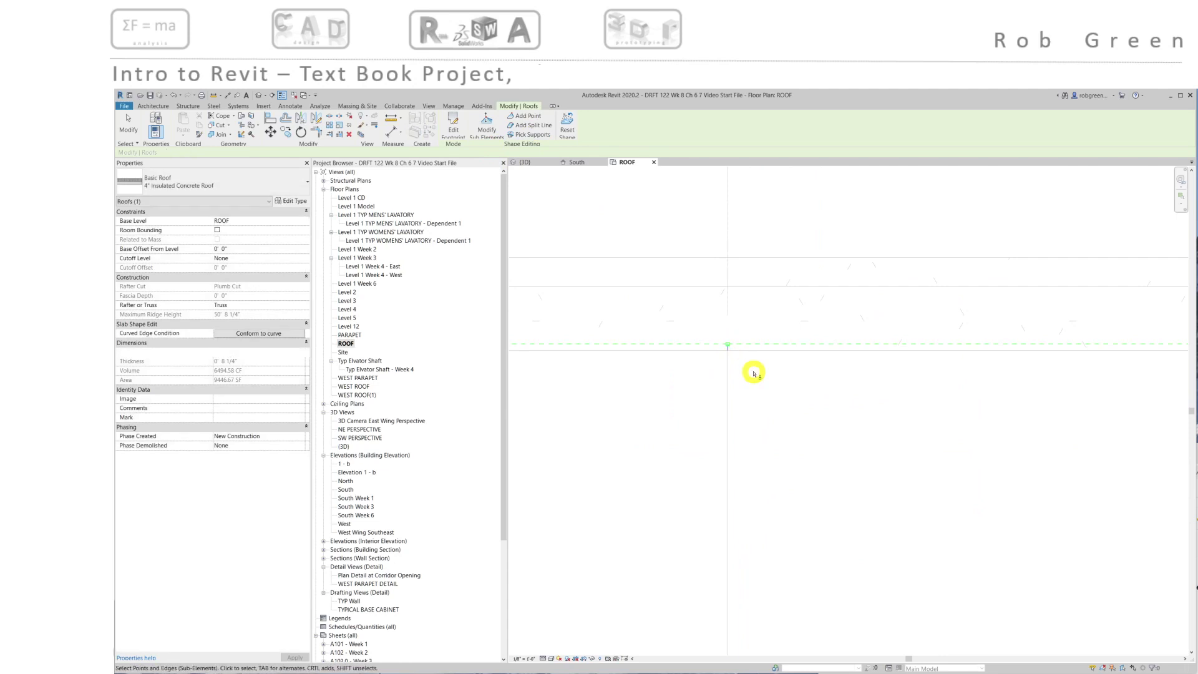
# - Add a roof split line along the third detail line from the west, from the roof's north edge to its south edge
pyautogui.moveTo(757, 369); pyautogui.dragTo(569, 411, button='middle')
pyautogui.moveTo(1062, 404); pyautogui.dragTo(816, 397, button='middle')
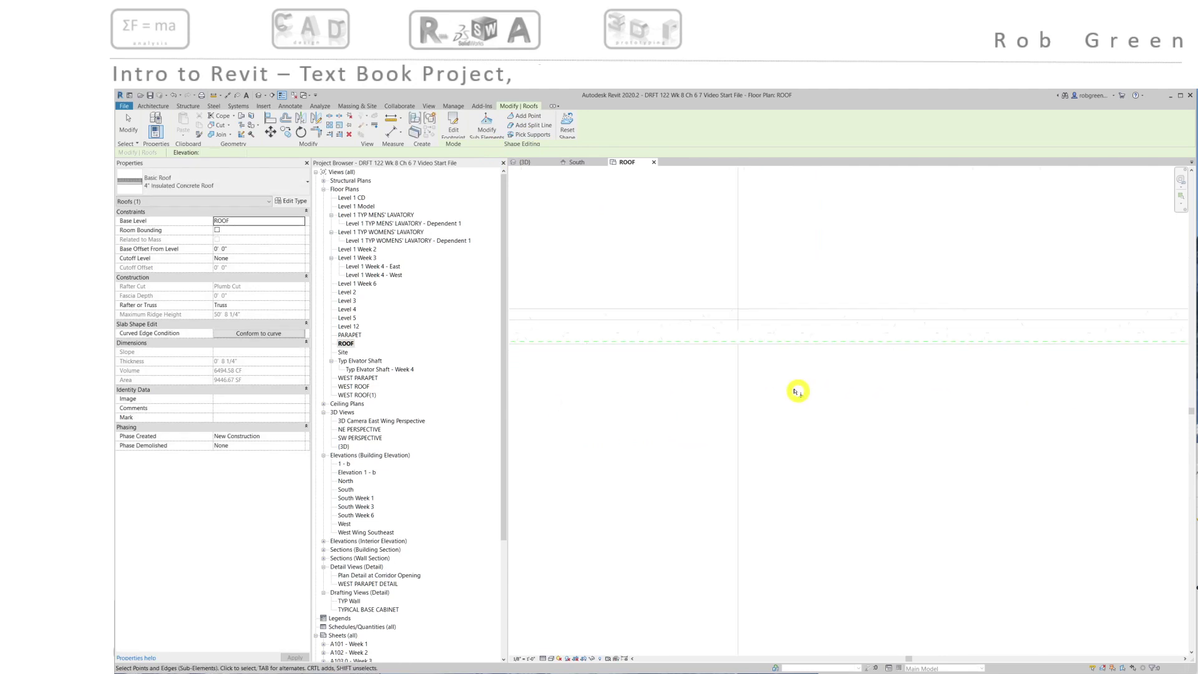
pyautogui.scroll(2, 770, 378)
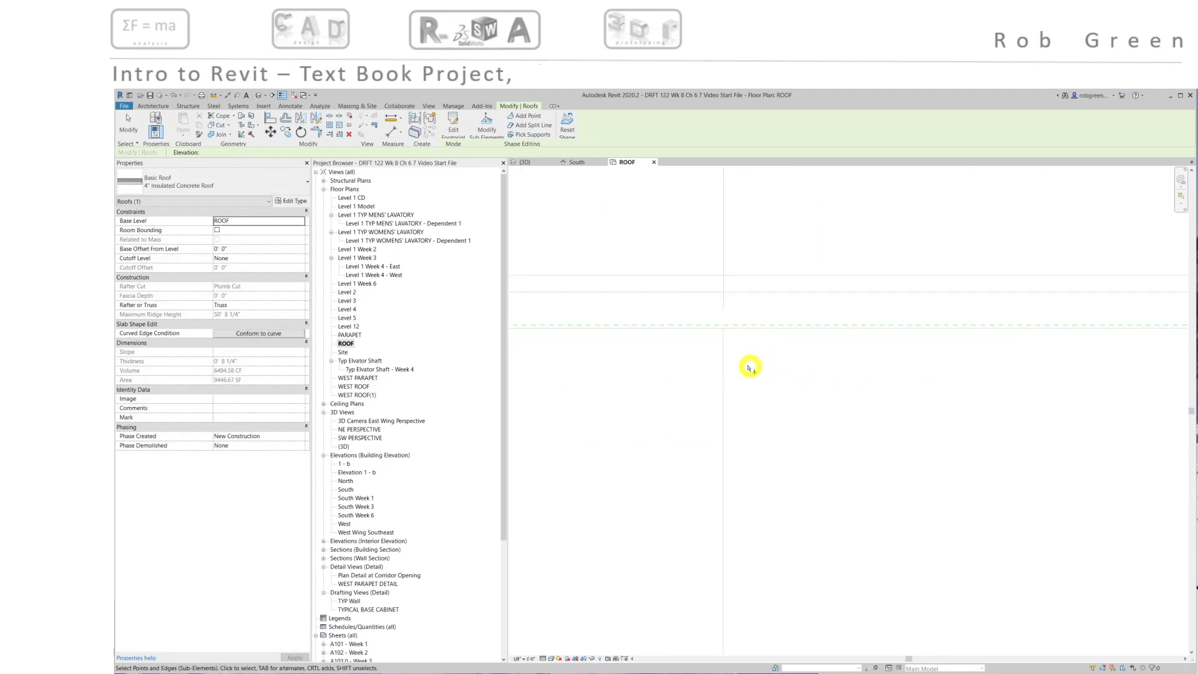
pyautogui.click(530, 124)
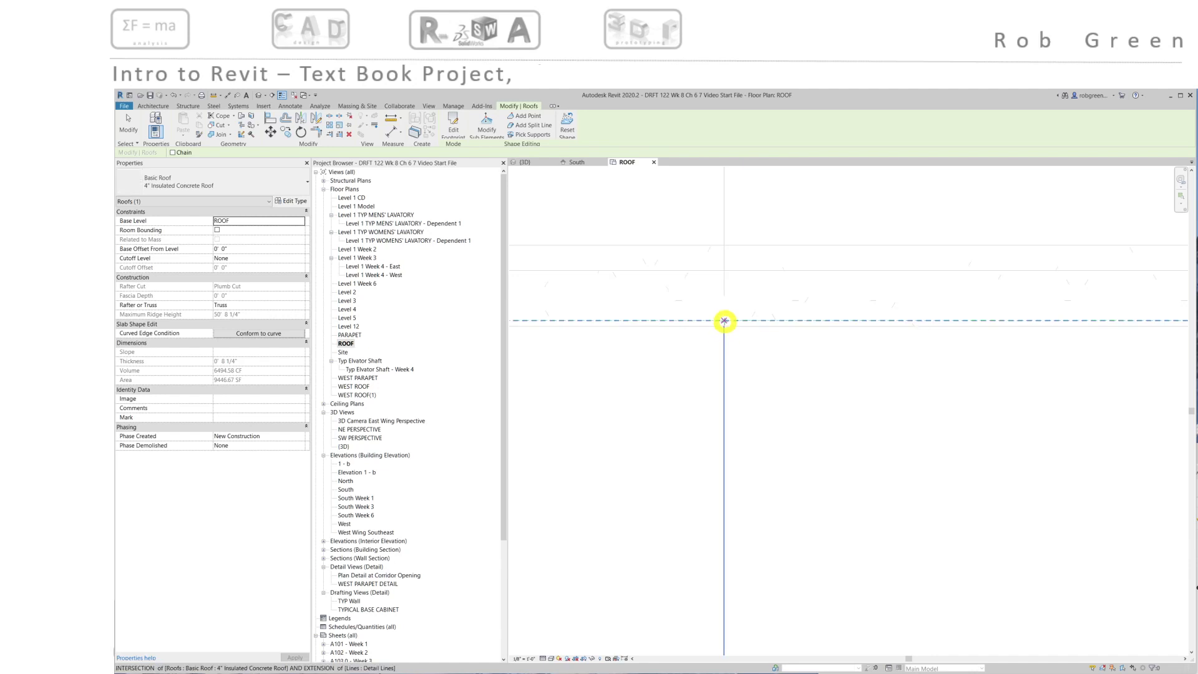
pyautogui.click(724, 321)
pyautogui.moveTo(727, 410)
pyautogui.mouseDown(button='middle')
pyautogui.moveTo(724, 512)
pyautogui.moveTo(748, 492)
pyautogui.moveTo(766, 302)
pyautogui.mouseUp(button='middle')
pyautogui.scroll(-2, 733, 549)
pyautogui.moveTo(765, 481); pyautogui.dragTo(758, 249, button='middle')
pyautogui.moveTo(740, 457); pyautogui.dragTo(754, 362, button='middle')
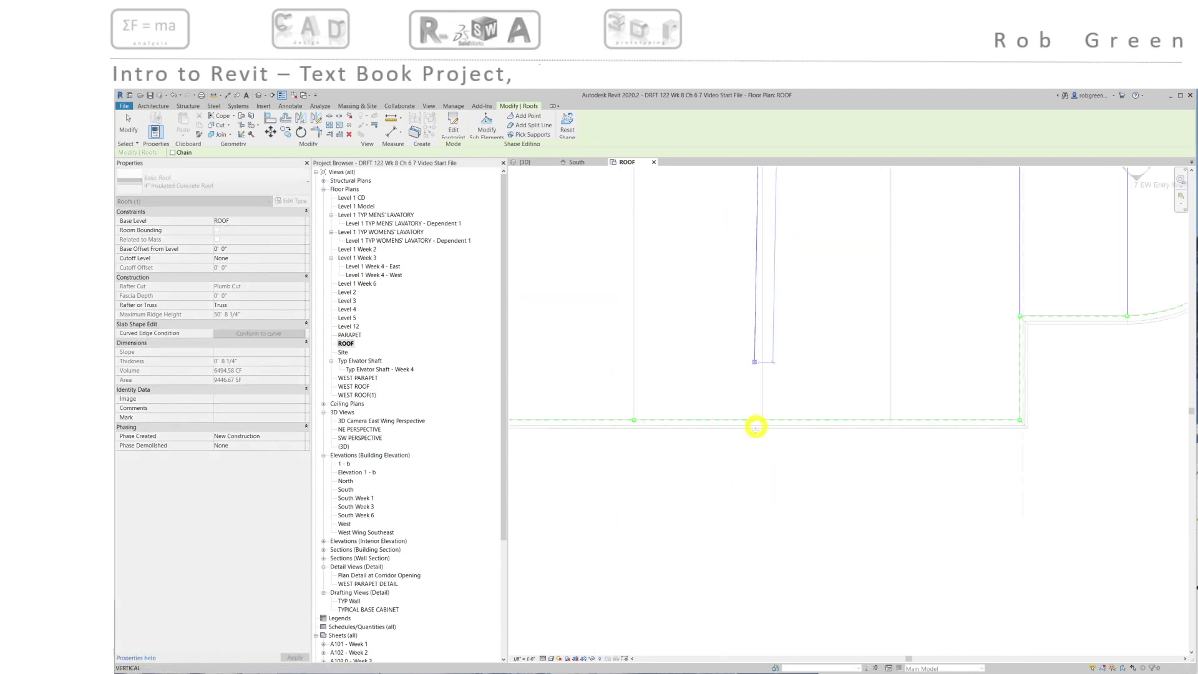
pyautogui.scroll(7, 766, 423)
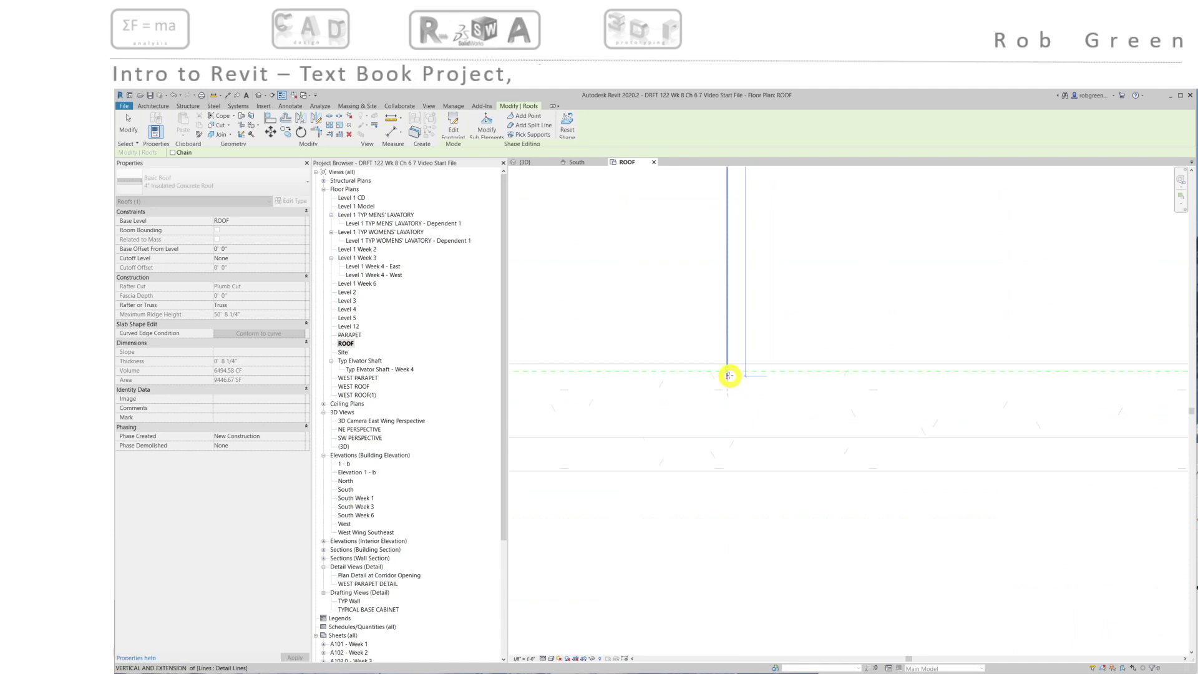
pyautogui.click(727, 371)
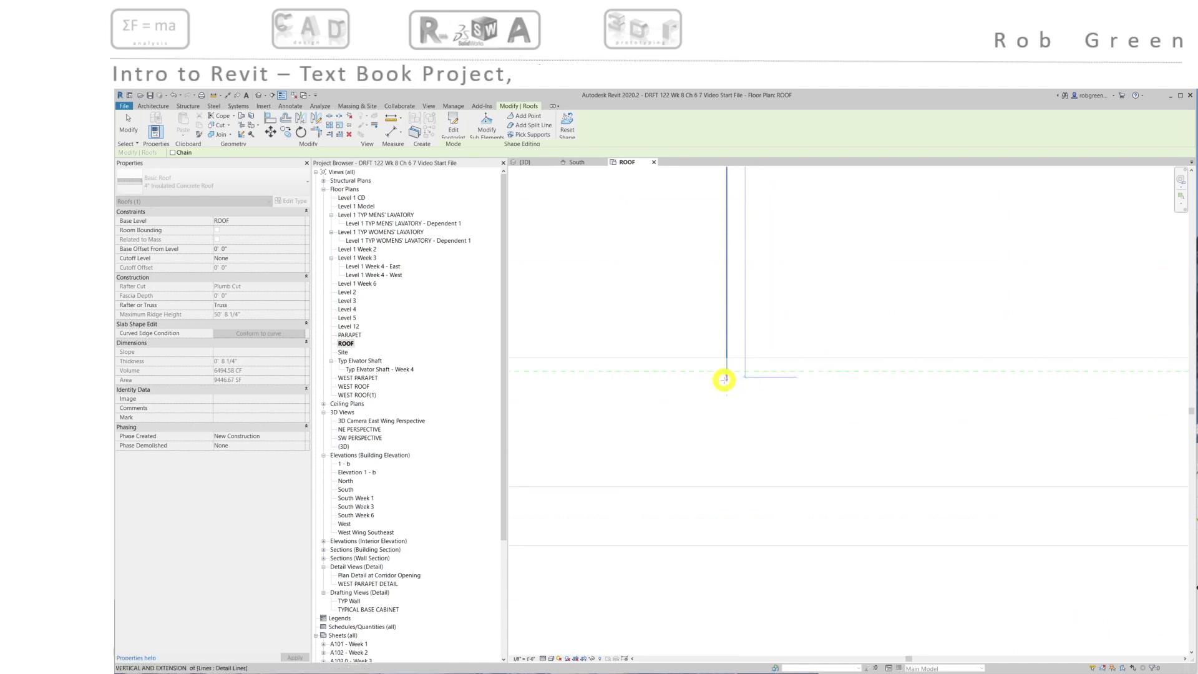
pyautogui.click(729, 363)
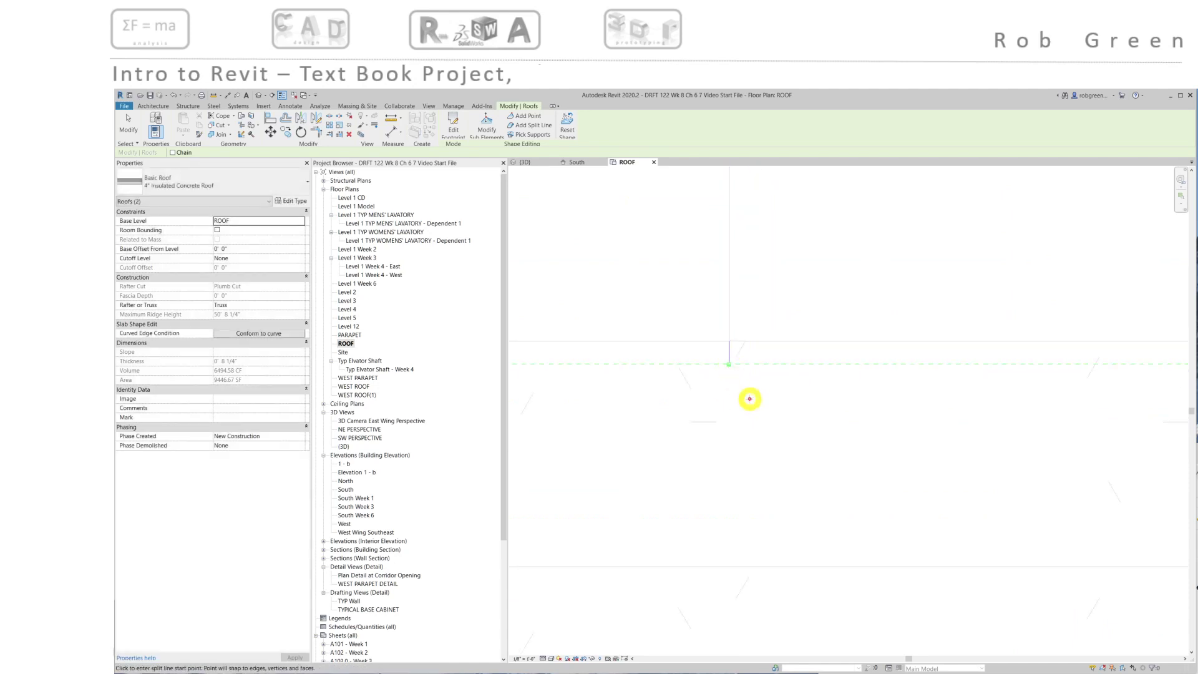
pyautogui.press('Escape')
pyautogui.scroll(-7, 751, 405)
pyautogui.moveTo(902, 400); pyautogui.dragTo(853, 398, button='middle')
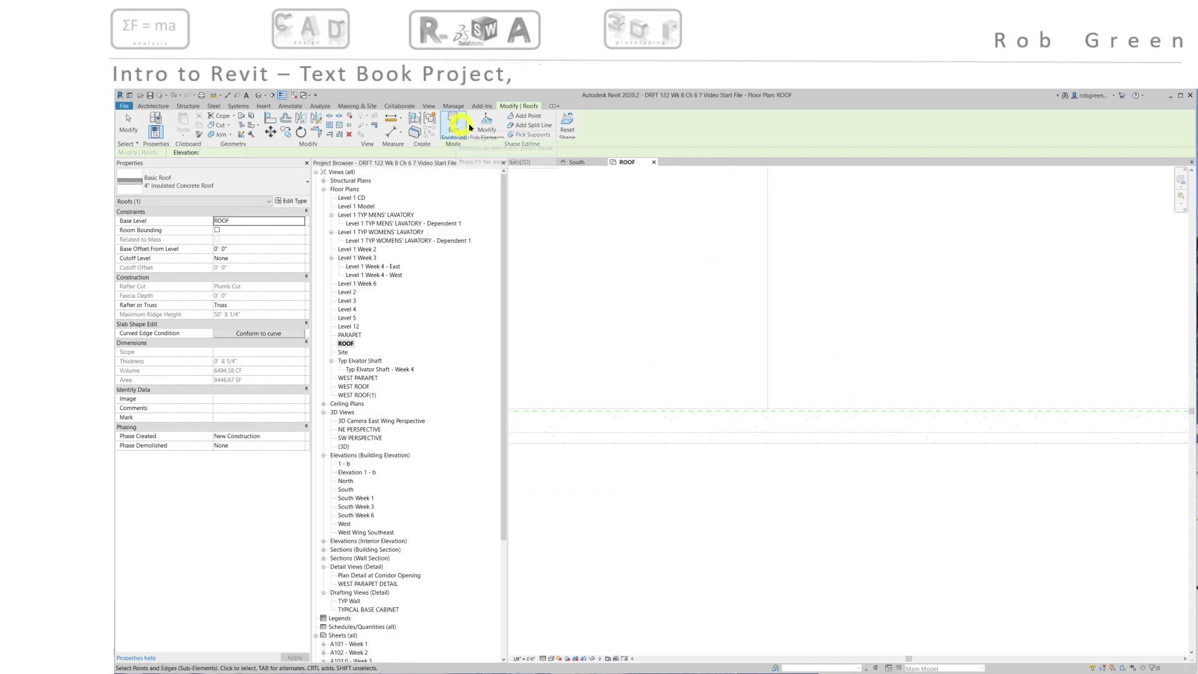
# - Add a roof split line along the easternmost detail line, from the roof's south edge to its north edge, and finish shape editing
pyautogui.click(529, 125)
pyautogui.scroll(2, 758, 418)
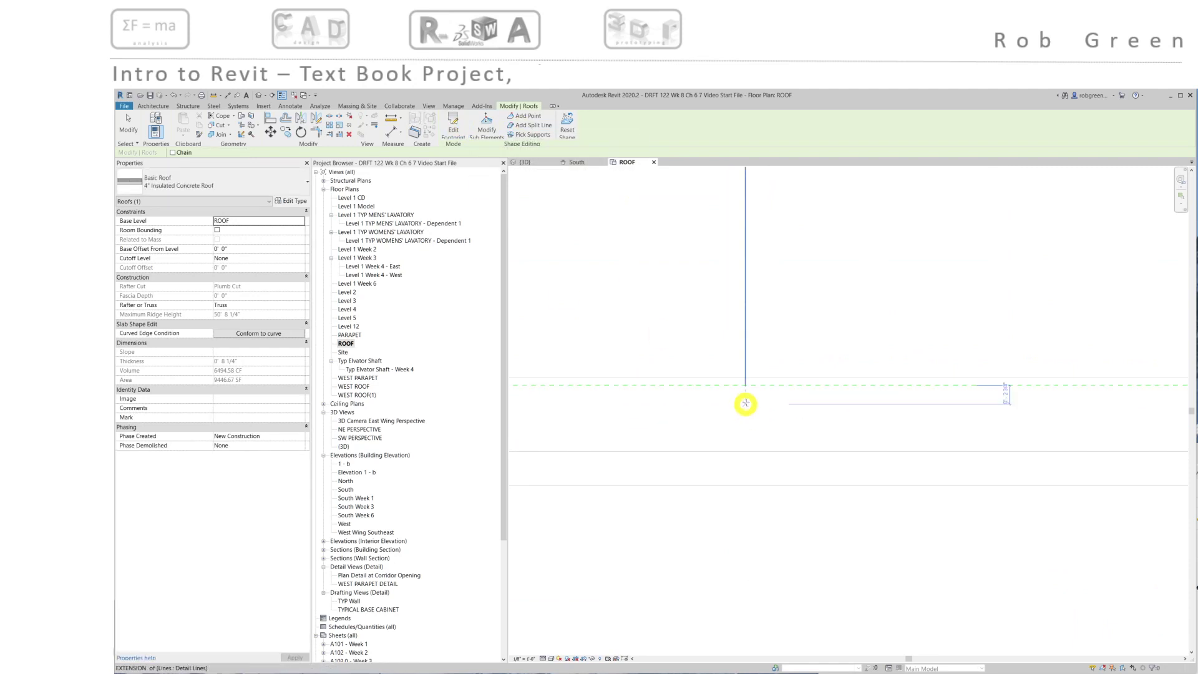
pyautogui.click(743, 386)
pyautogui.scroll(-7, 743, 386)
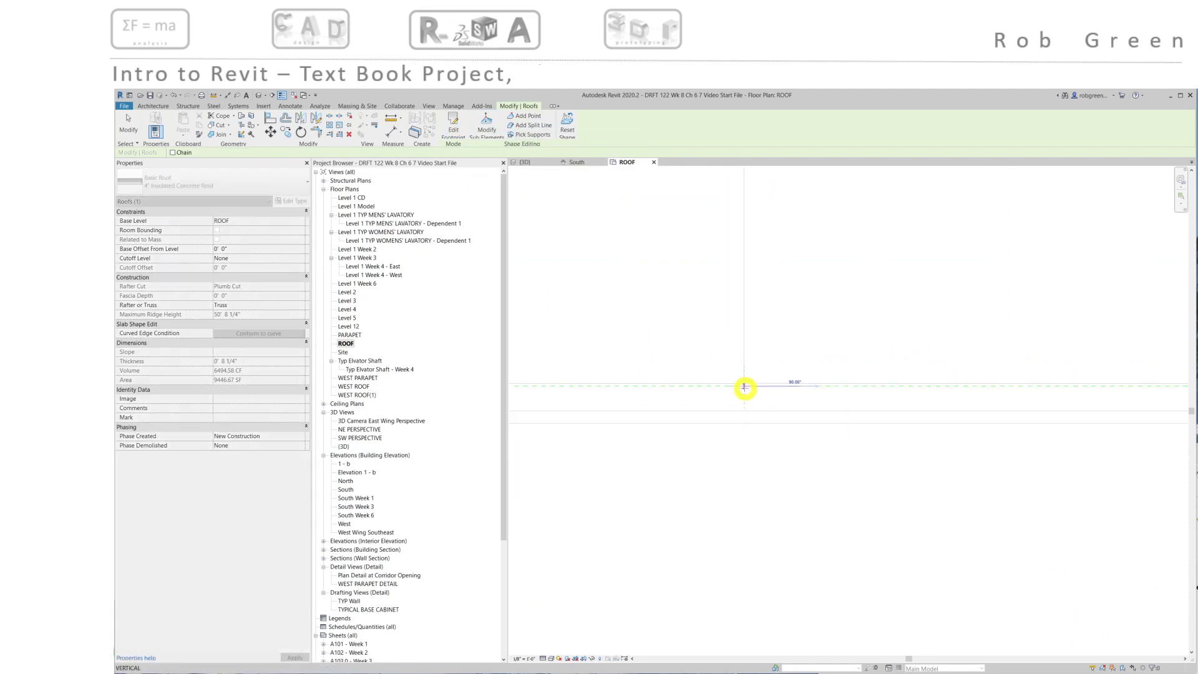
pyautogui.moveTo(759, 258); pyautogui.dragTo(743, 531, button='middle')
pyautogui.scroll(2, 706, 556)
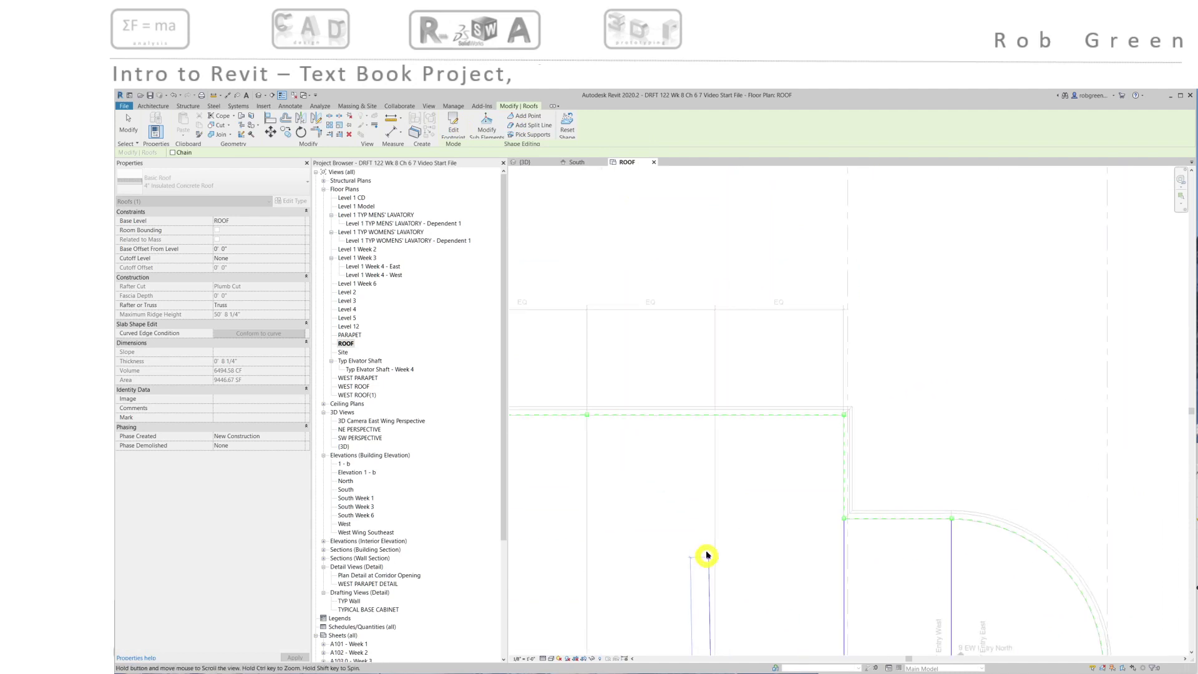
pyautogui.scroll(3, 717, 441)
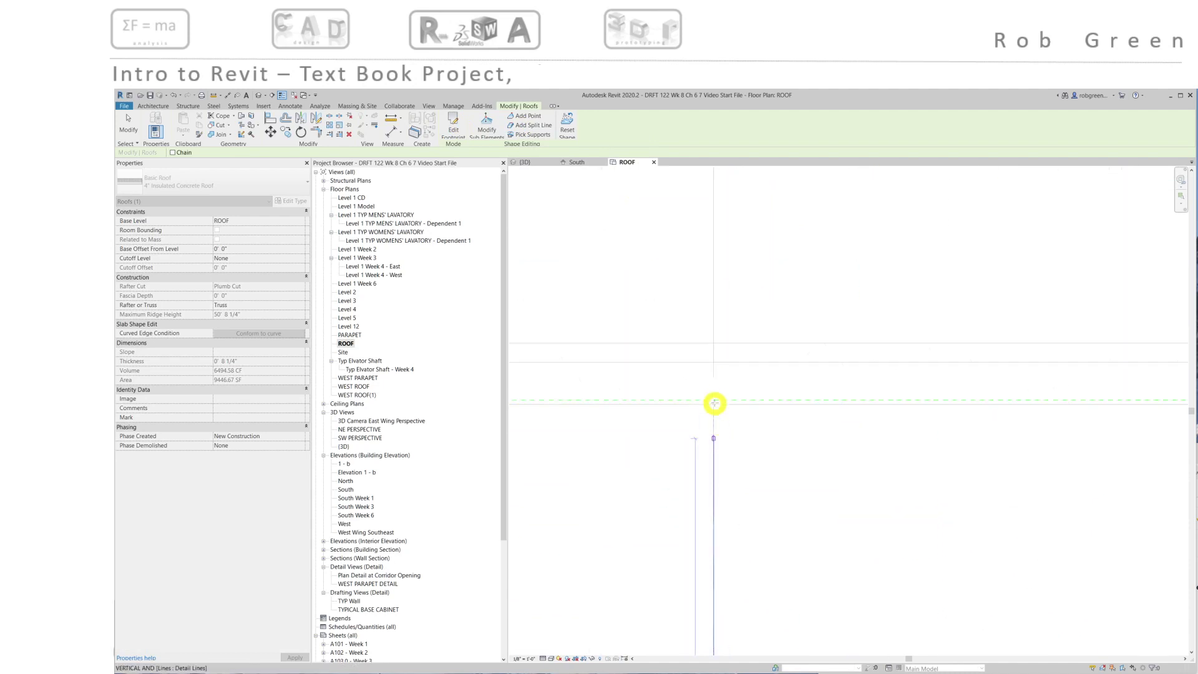
pyautogui.click(713, 399)
pyautogui.press('Escape')
pyautogui.scroll(-1, 738, 466)
pyautogui.scroll(-5, 738, 466)
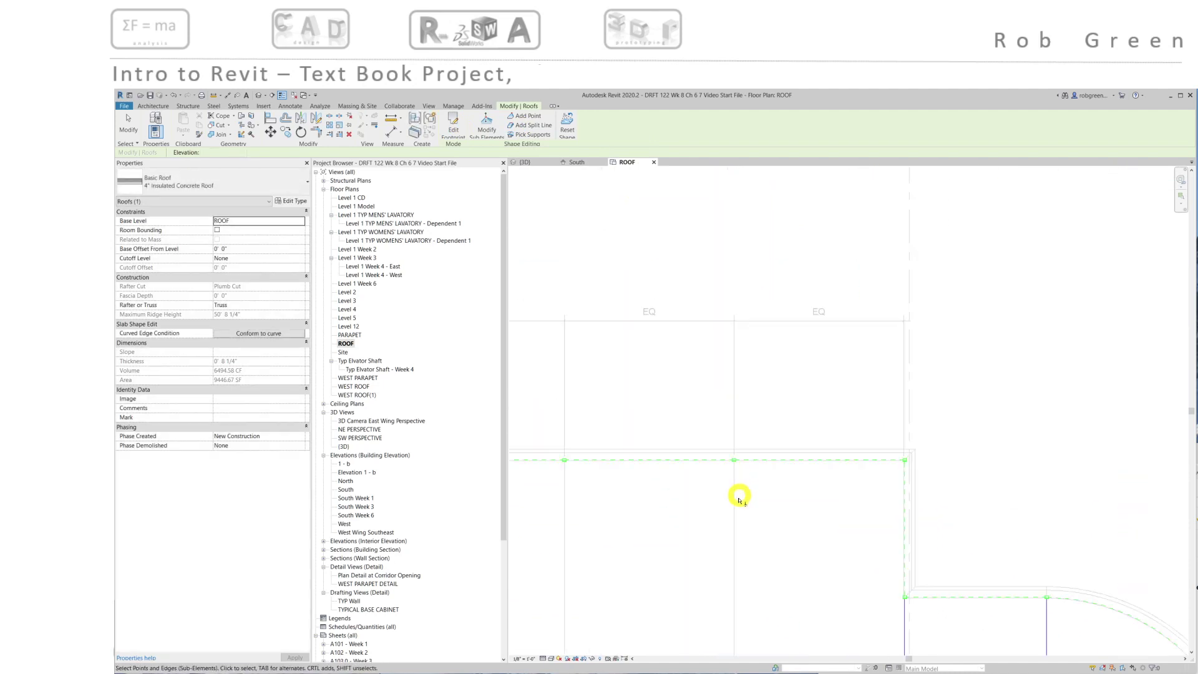
pyautogui.moveTo(815, 433)
pyautogui.mouseDown(button='middle')
pyautogui.moveTo(801, 431)
pyautogui.moveTo(810, 415)
pyautogui.mouseUp(button='middle')
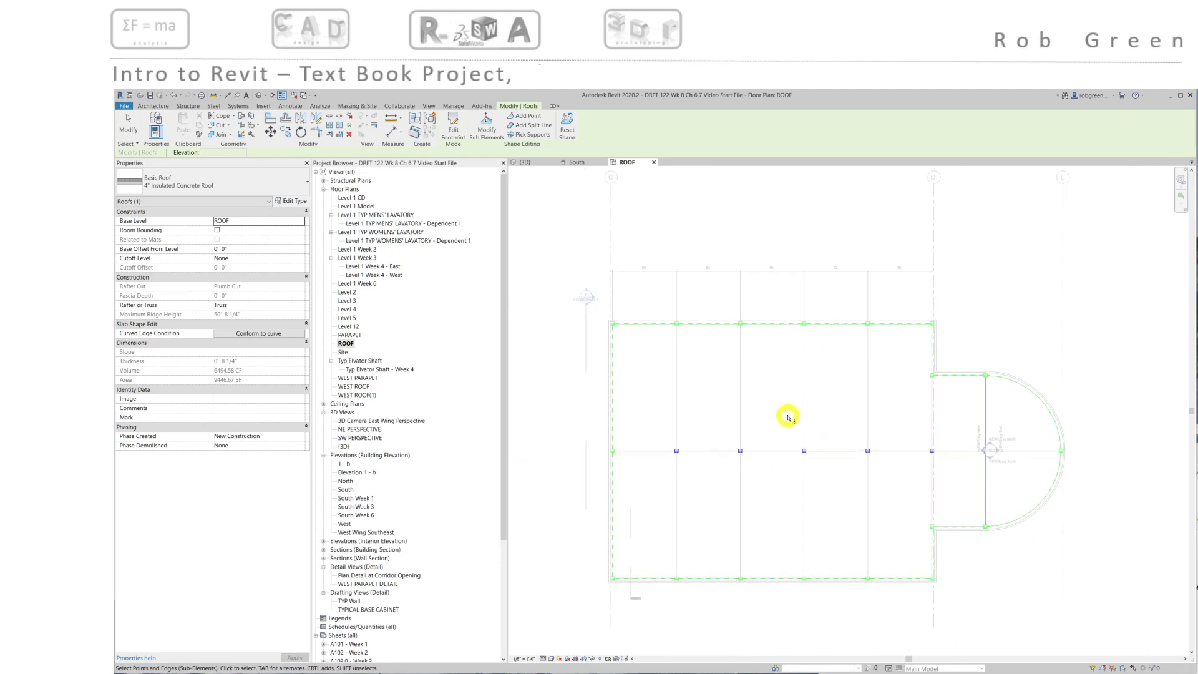
pyautogui.moveTo(788, 418); pyautogui.dragTo(769, 414, button='middle')
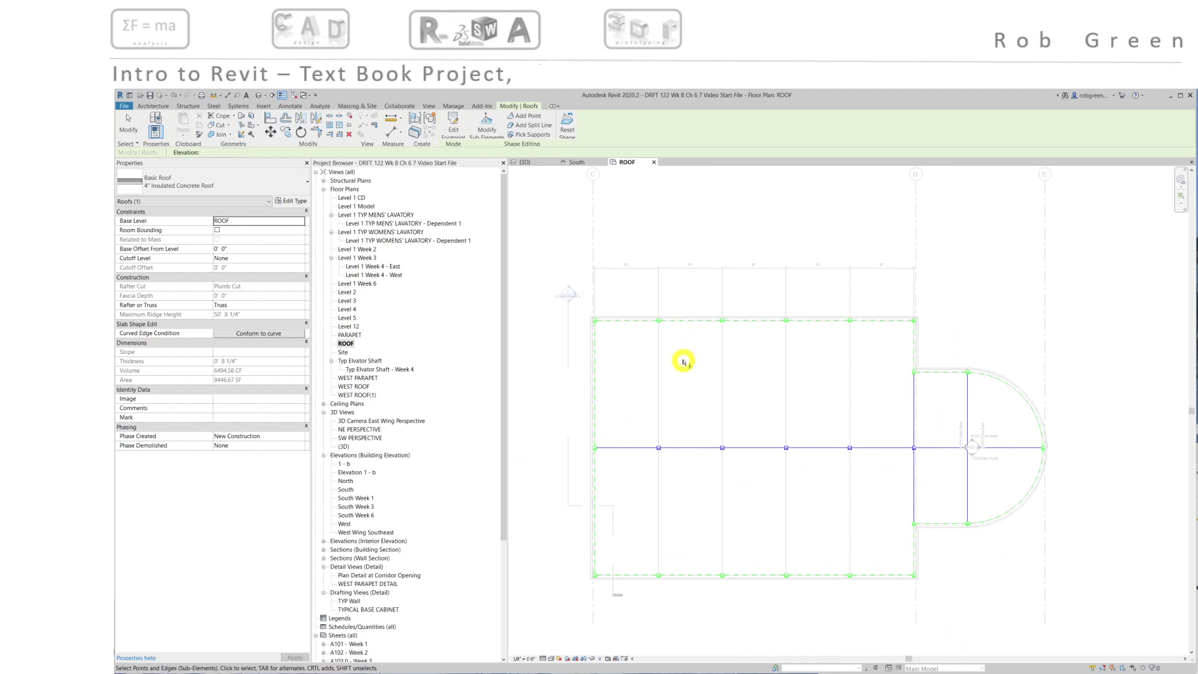
pyautogui.moveTo(683, 362); pyautogui.dragTo(689, 354, button='middle')
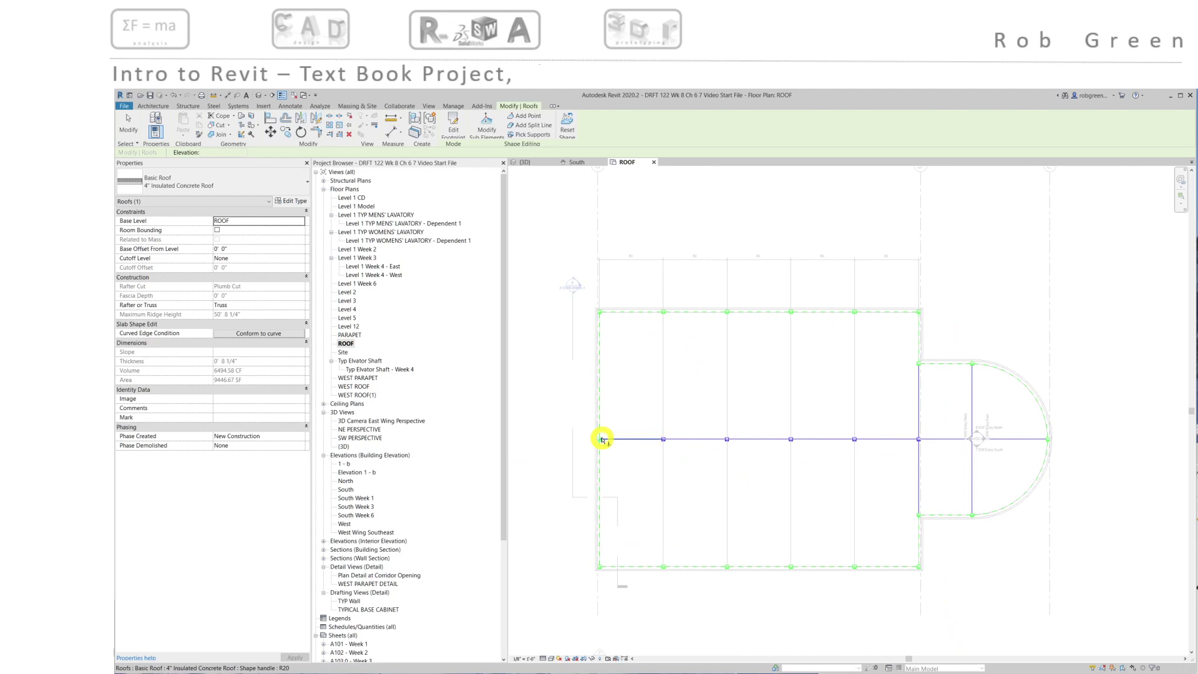
pyautogui.scroll(2, 663, 442)
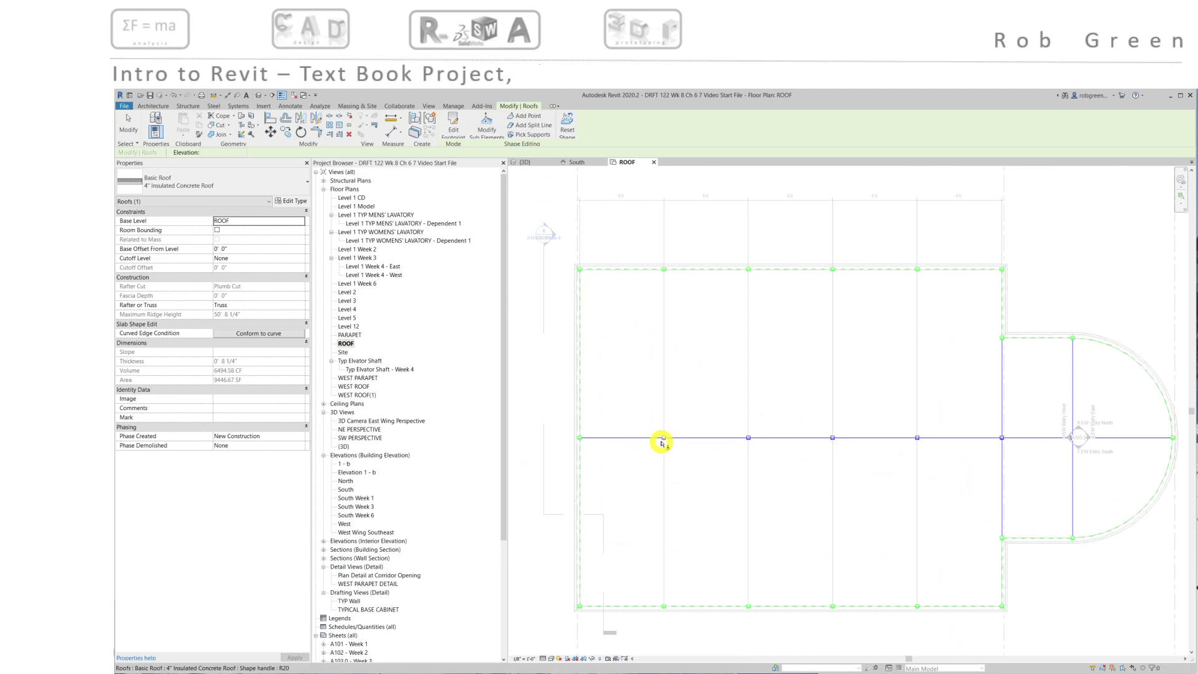
pyautogui.press('Escape')
pyautogui.press('Escape')
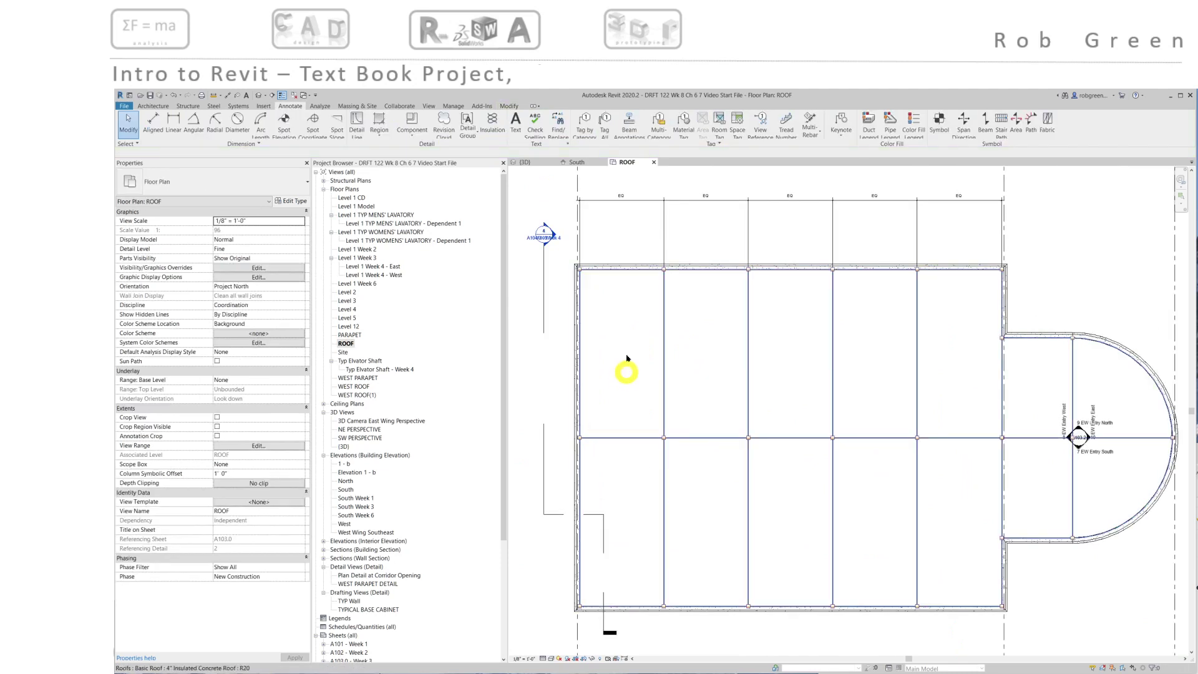
pyautogui.click(618, 319)
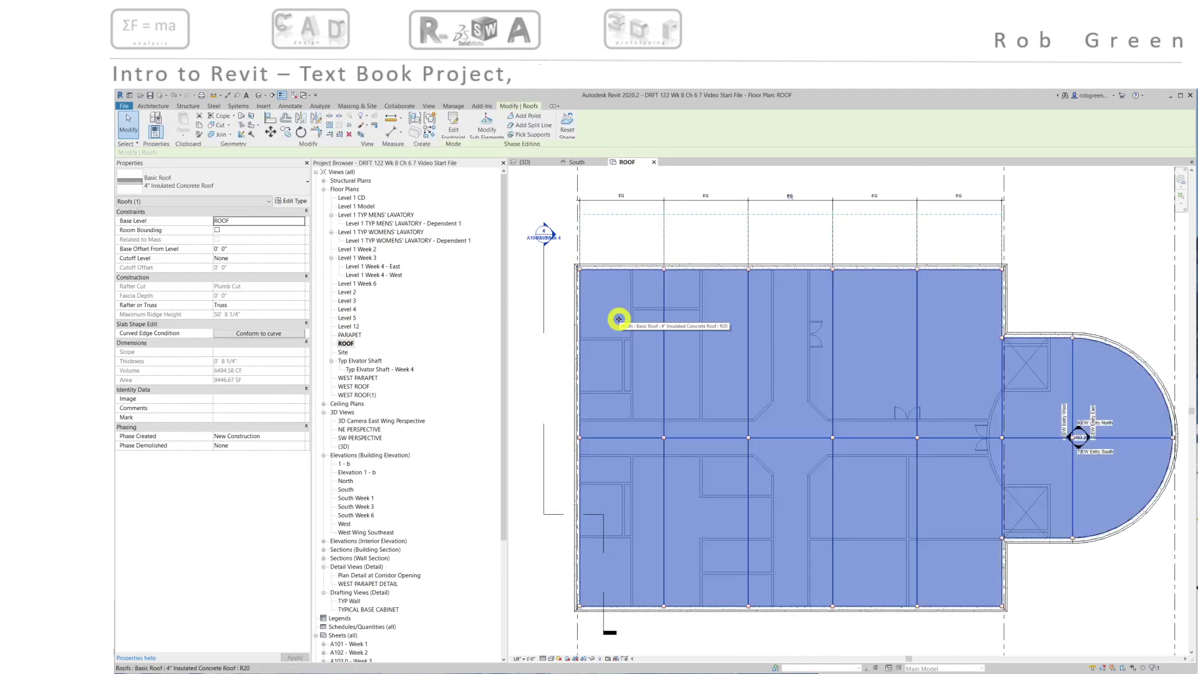
pyautogui.click(487, 127)
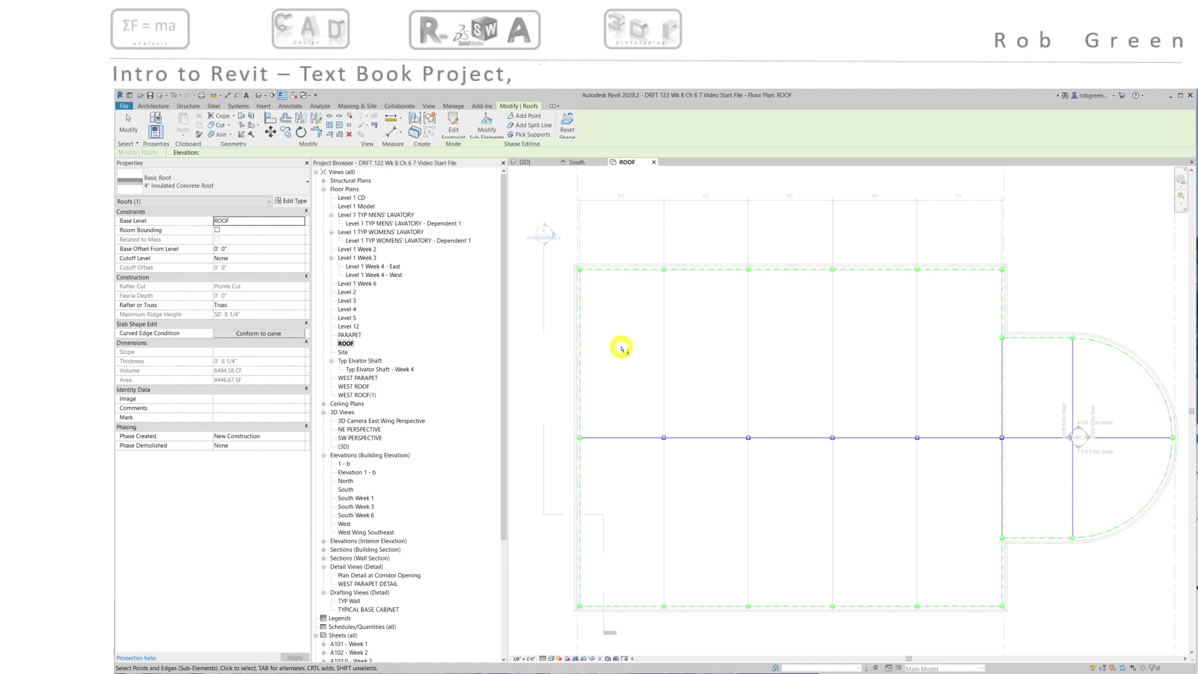
pyautogui.moveTo(621, 349); pyautogui.dragTo(630, 358, button='middle')
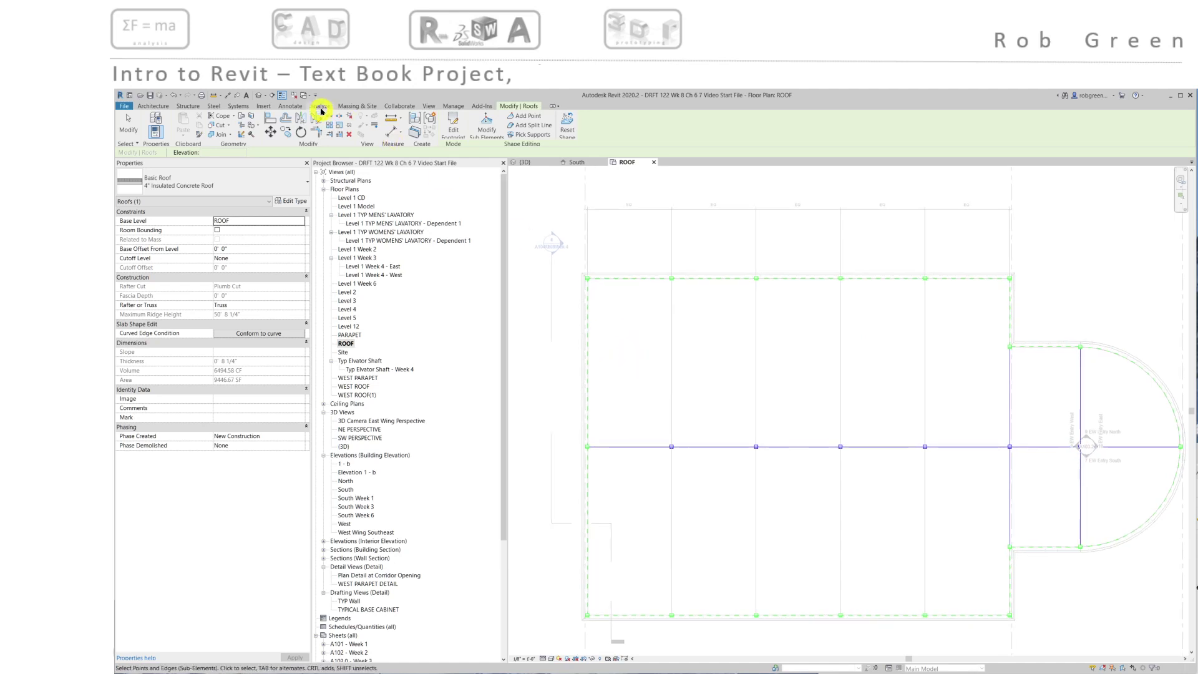
# - Draw a diagonal Thin Lines detail line across the northwest bay, from its inner northwest wall corner to its southeast corner on the middle split line
pyautogui.click(290, 106)
pyautogui.click(342, 120)
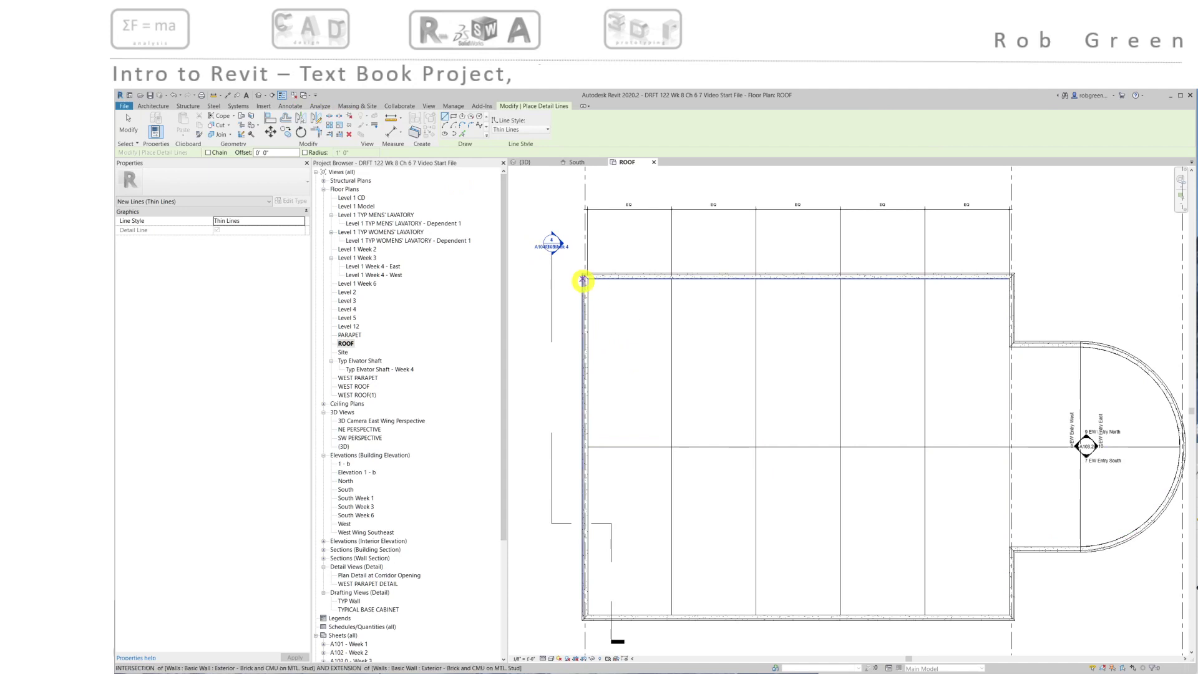
pyautogui.scroll(5, 582, 281)
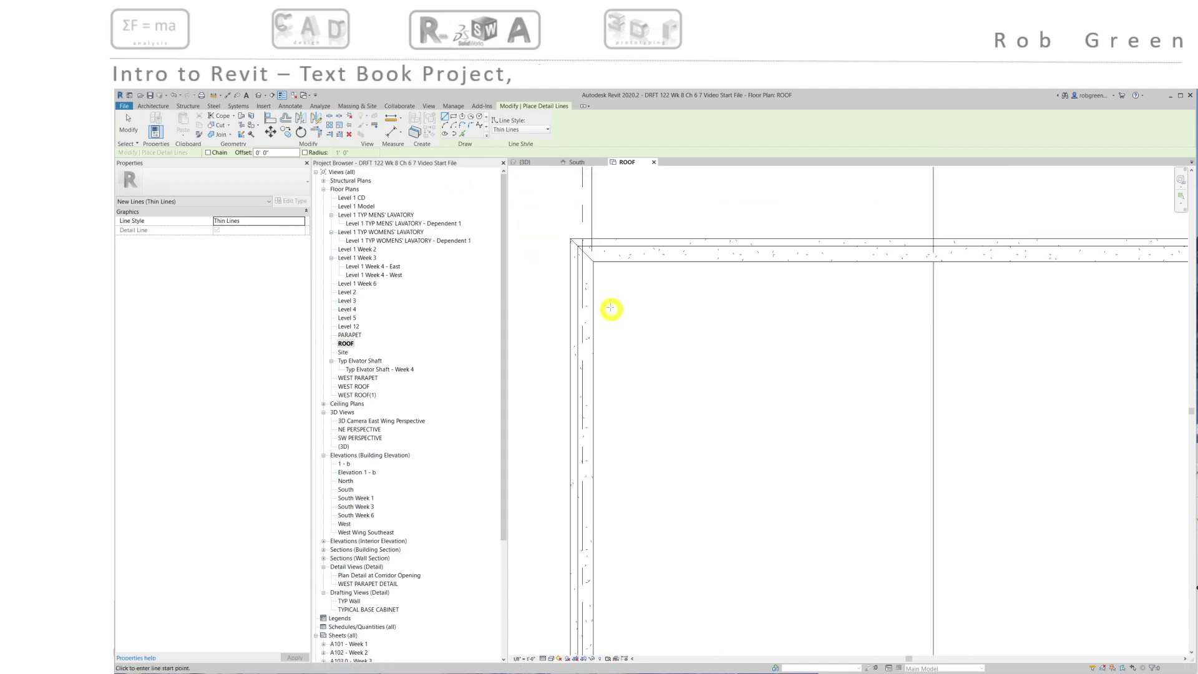
pyautogui.scroll(3, 586, 256)
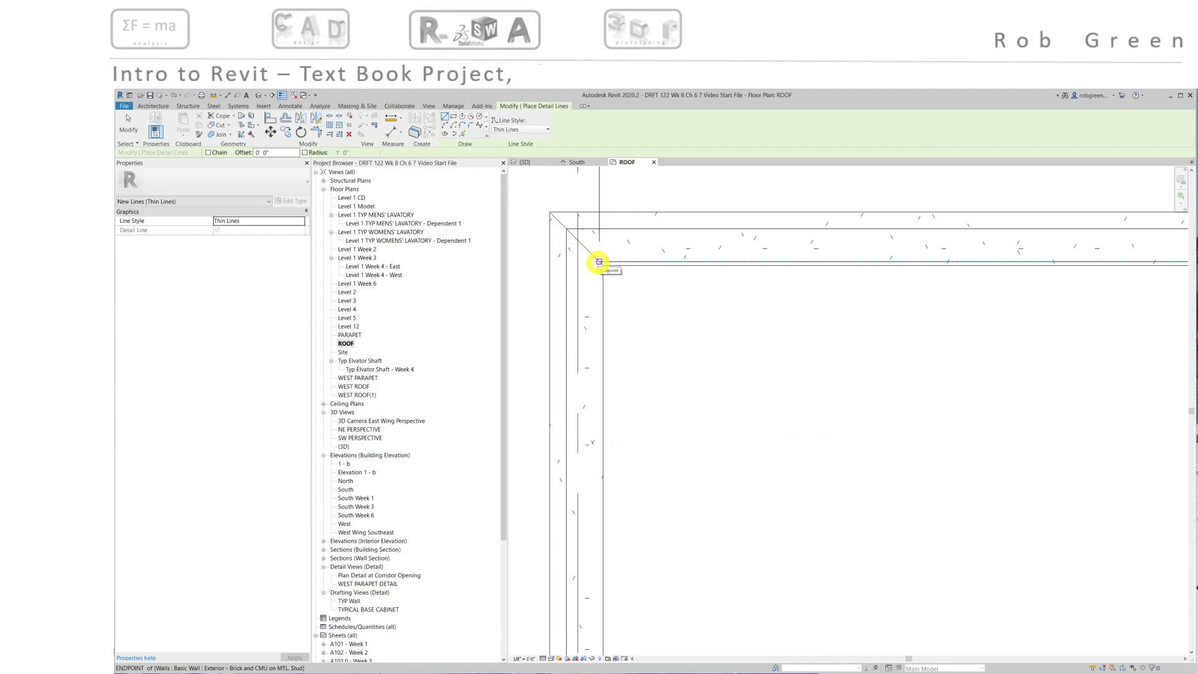
pyautogui.click(599, 261)
pyautogui.moveTo(682, 374); pyautogui.dragTo(718, 161, button='middle')
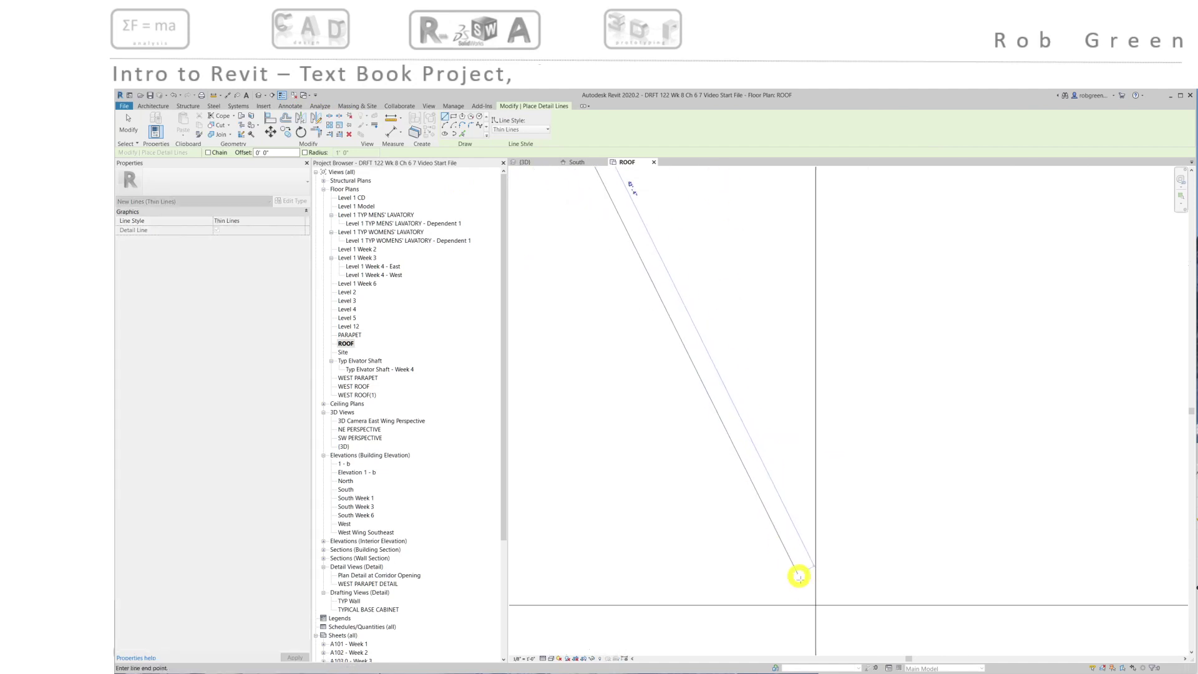
pyautogui.click(816, 606)
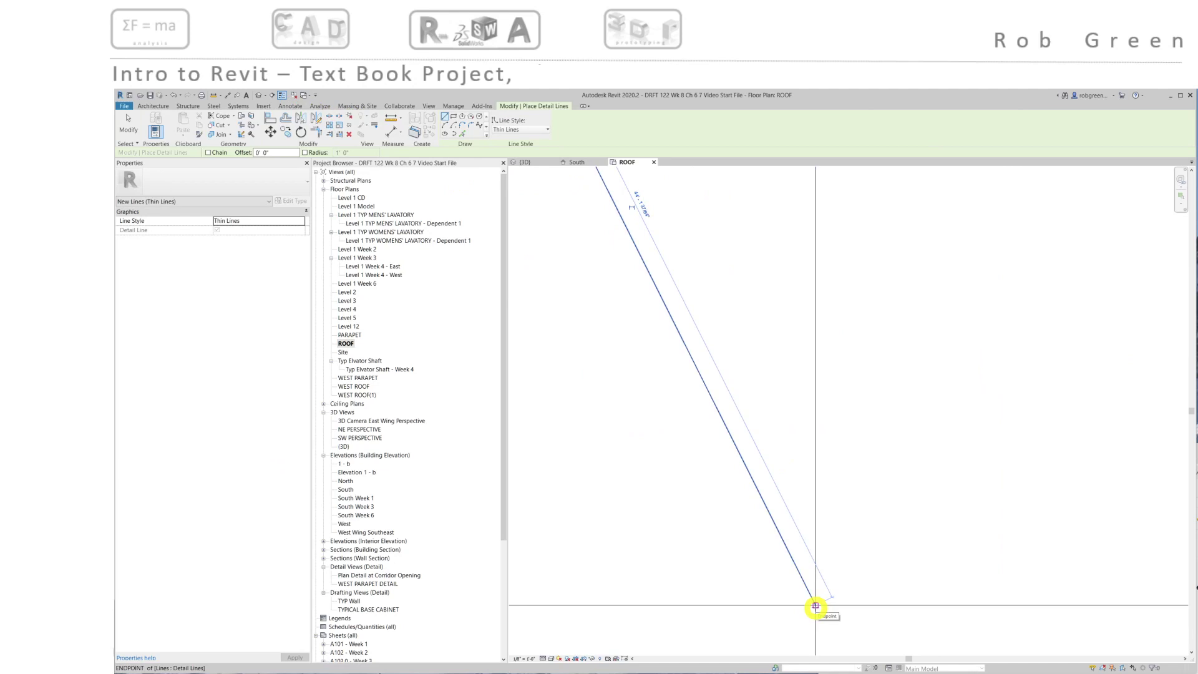
pyautogui.press('Escape')
pyautogui.press('Escape')
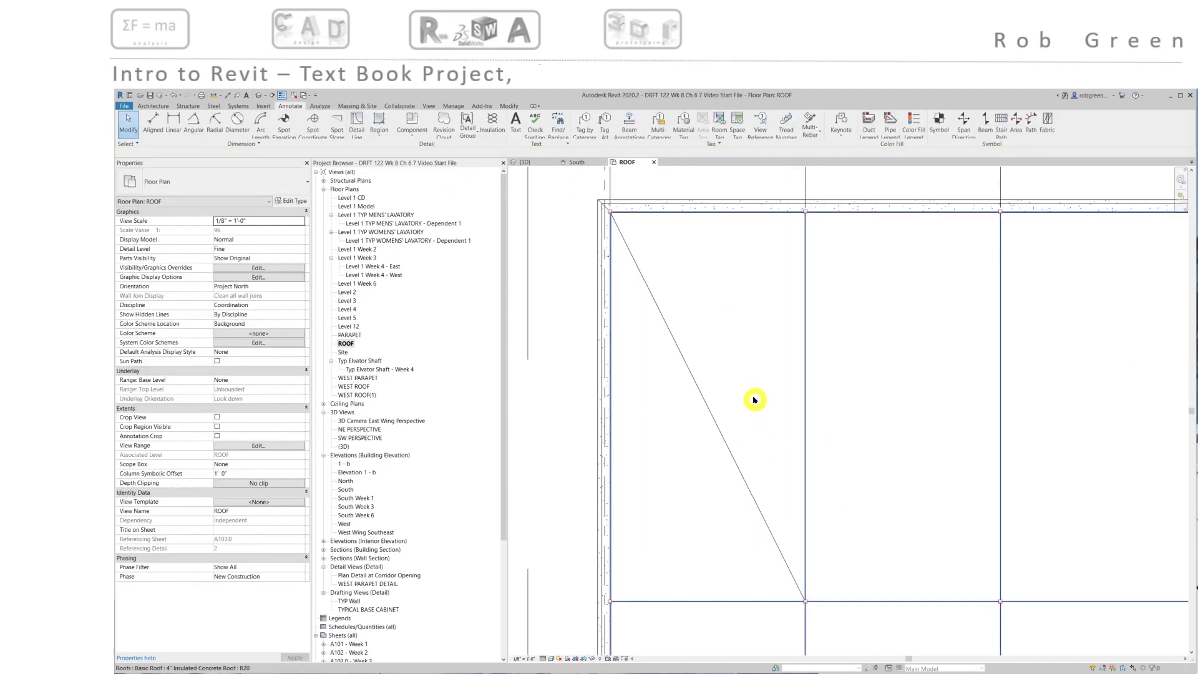
# - Add a roof shape point at the midpoint of the diagonal detail line in the northwest bay
pyautogui.click(730, 287)
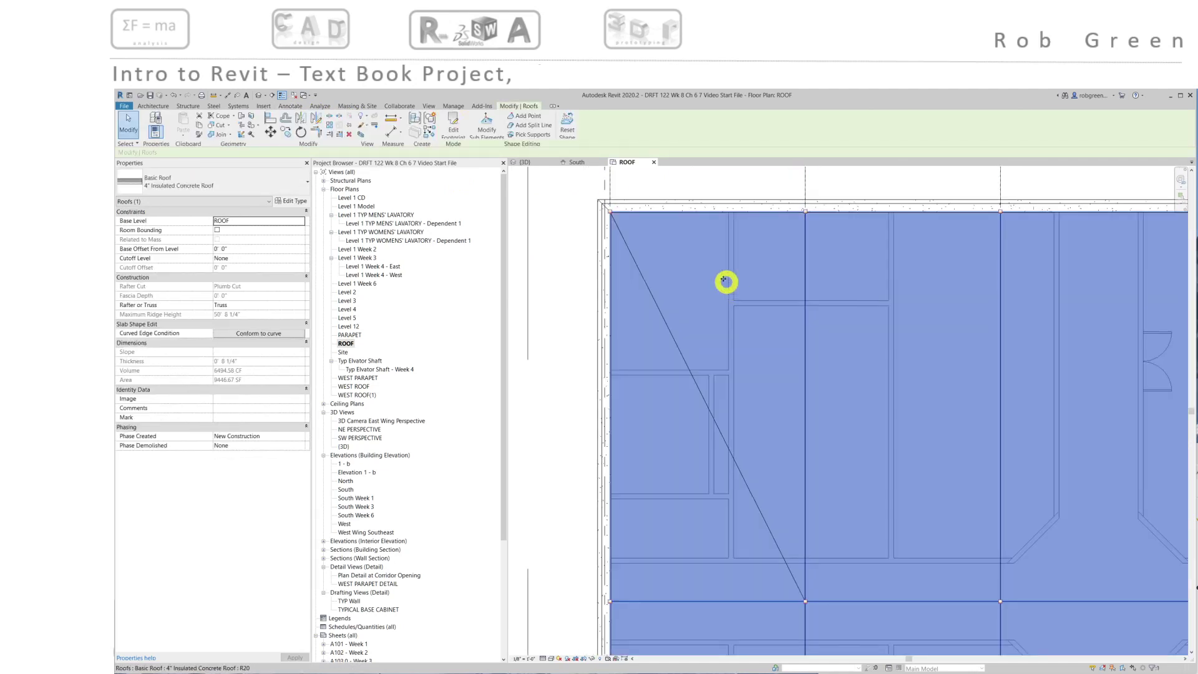
pyautogui.click(484, 127)
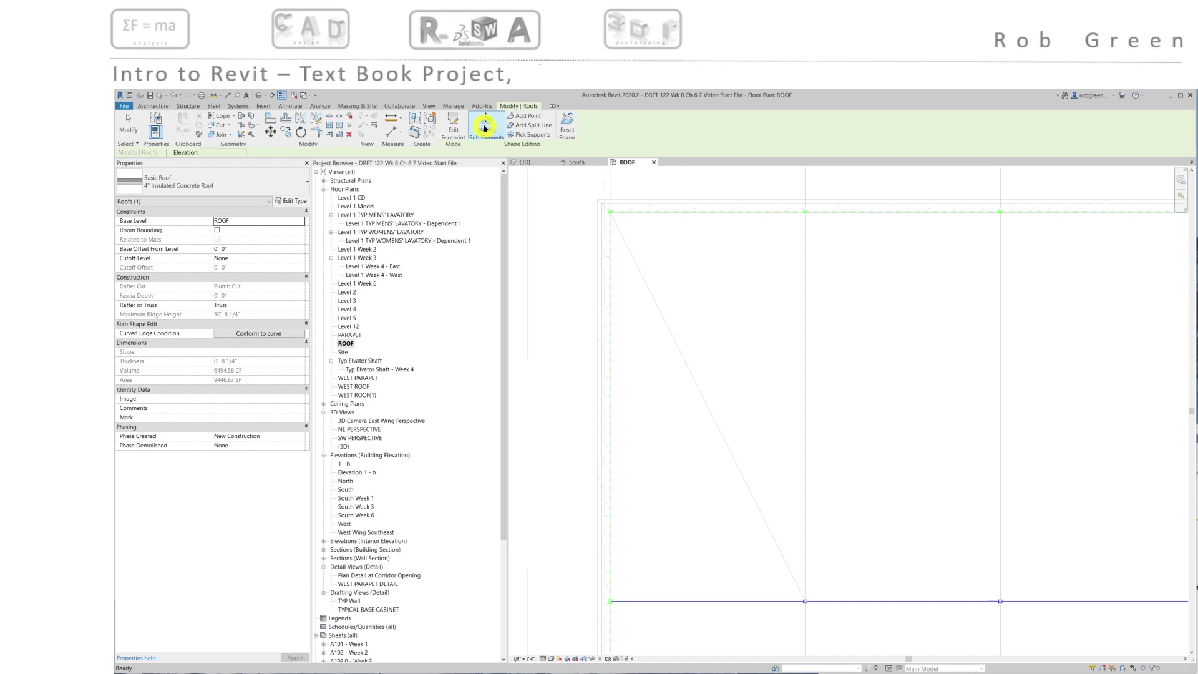
pyautogui.click(523, 119)
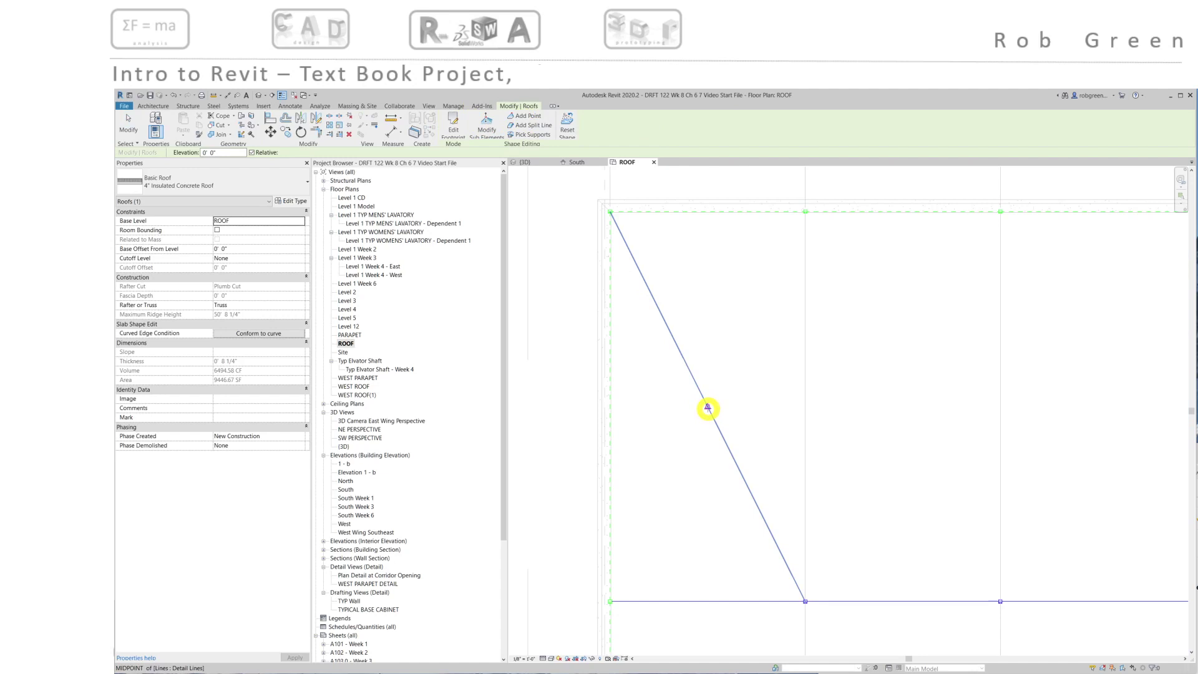
pyautogui.click(707, 407)
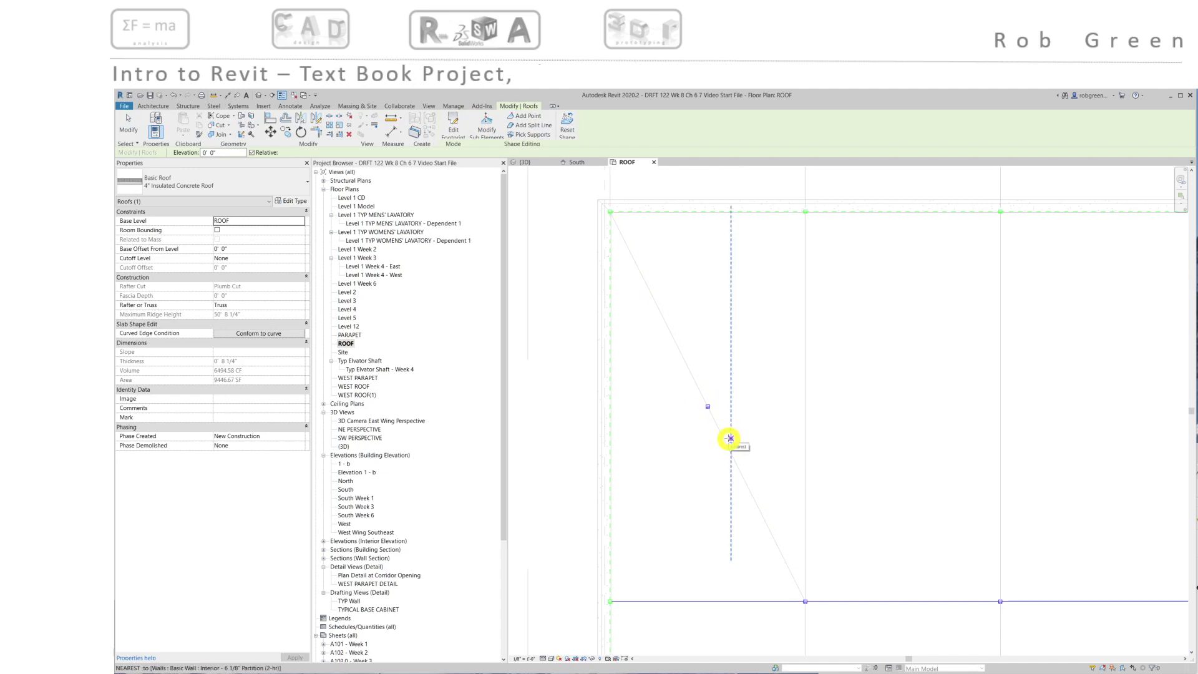
pyautogui.press('Escape')
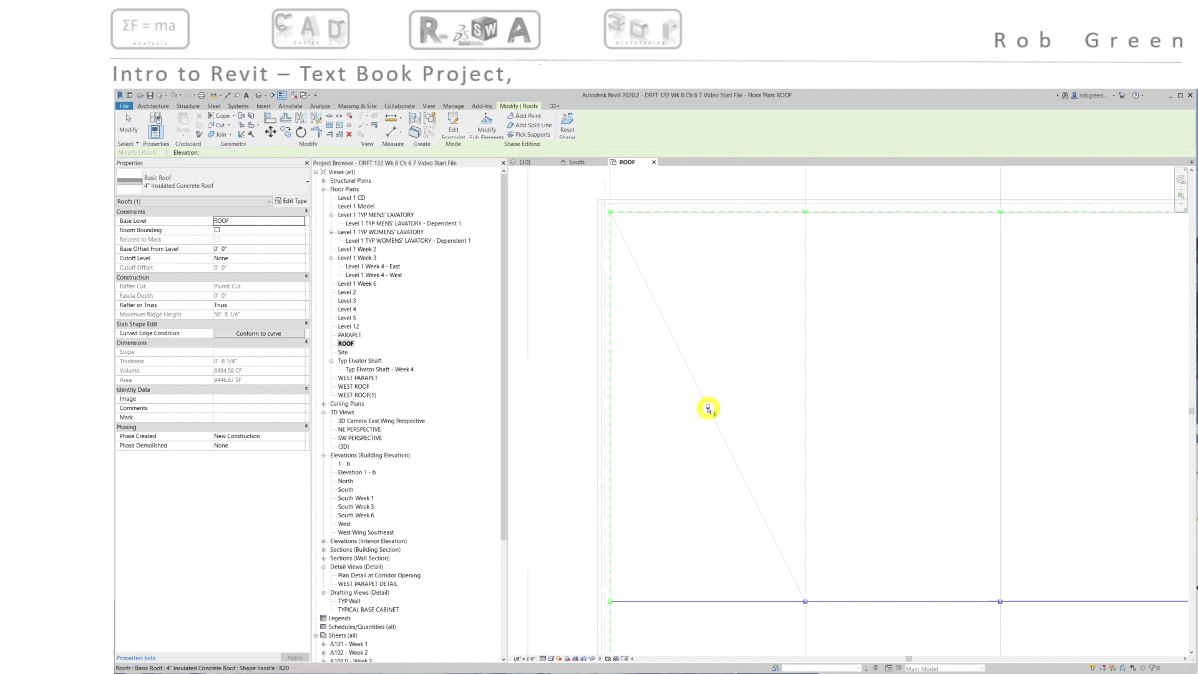
# - Set the elevation of the northwest bay's centre point to -0' 3" and finish the roof's shape editing
pyautogui.click(707, 409)
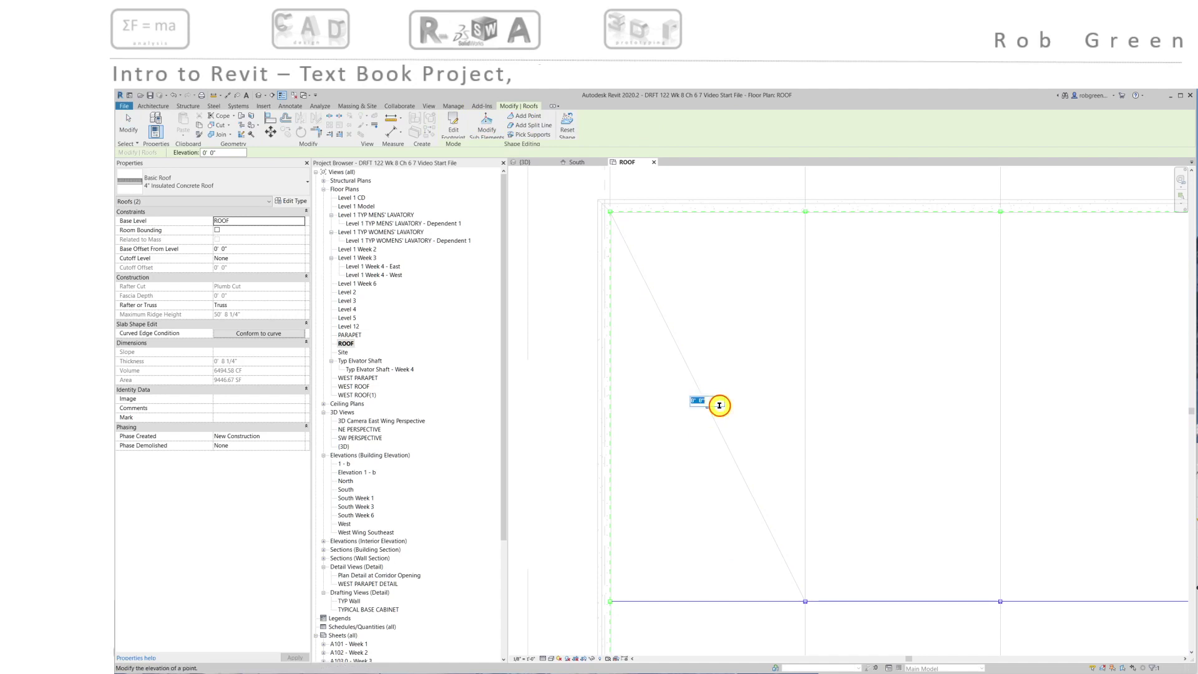
pyautogui.write('-3')
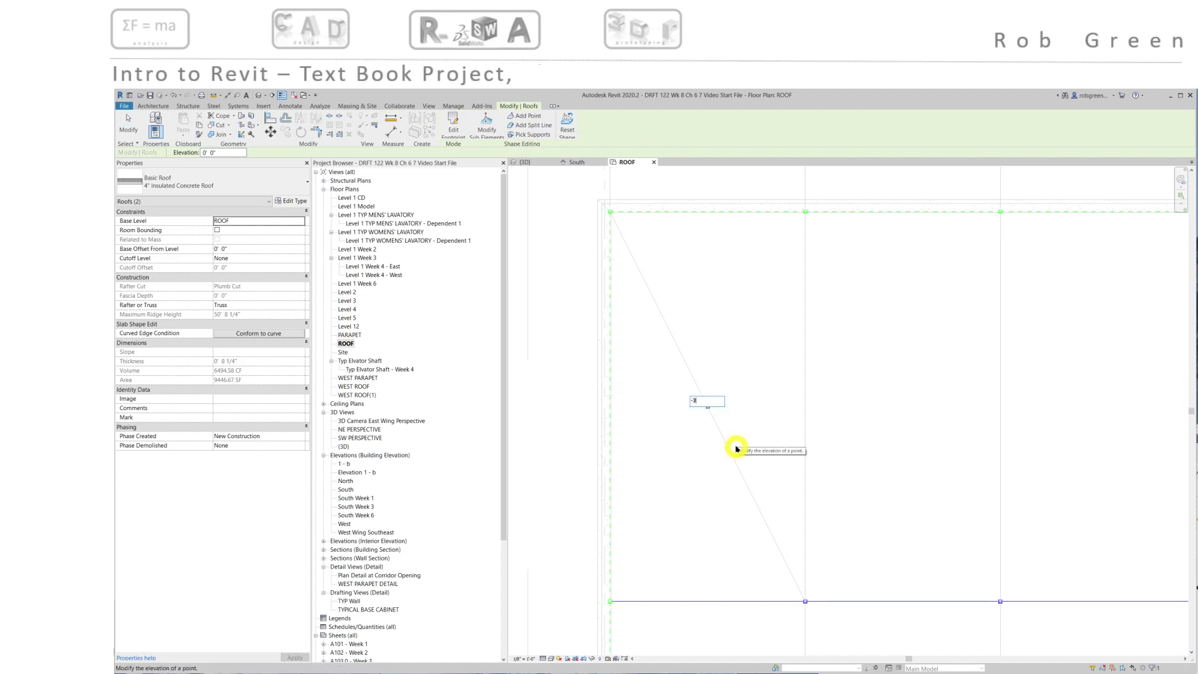
pyautogui.press('Return')
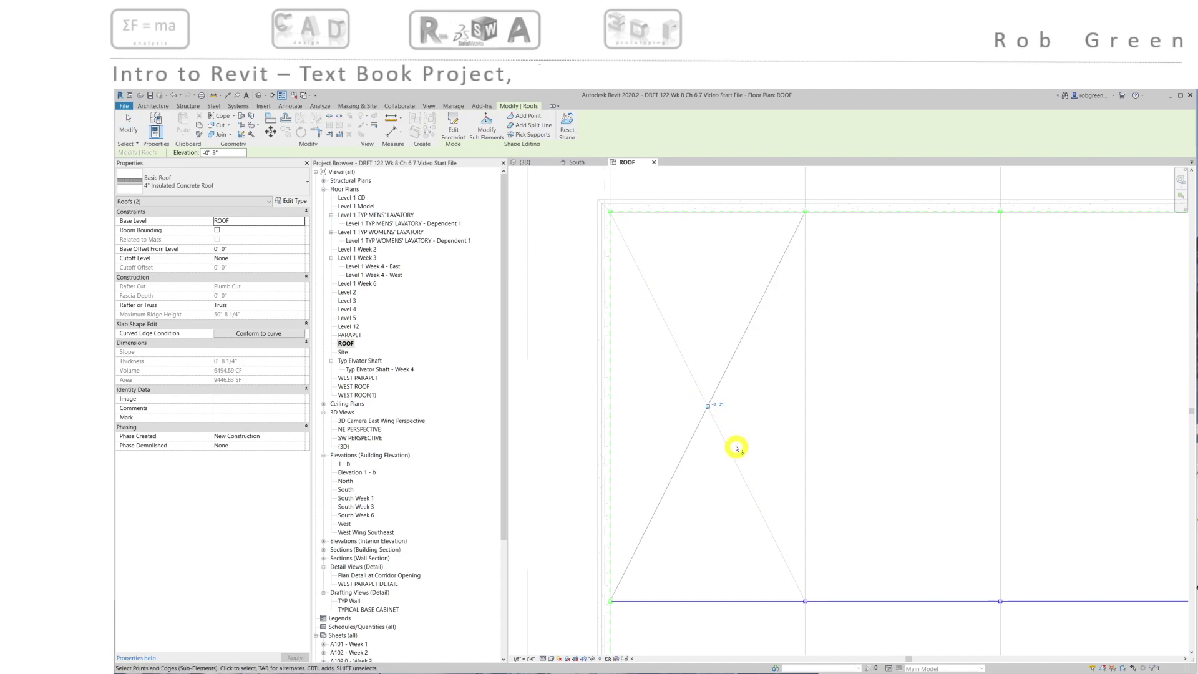
pyautogui.press('Escape')
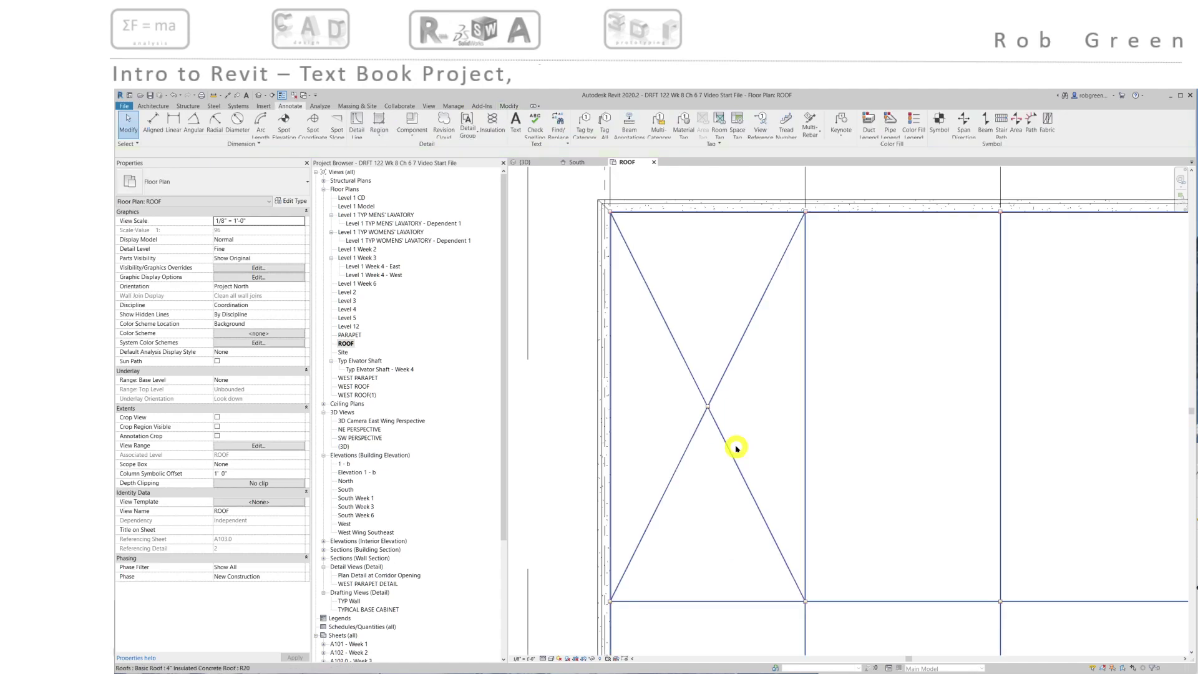
# - Check the elevation of the roof shape point at the centre of the northwest bay
pyautogui.scroll(-2, 736, 447)
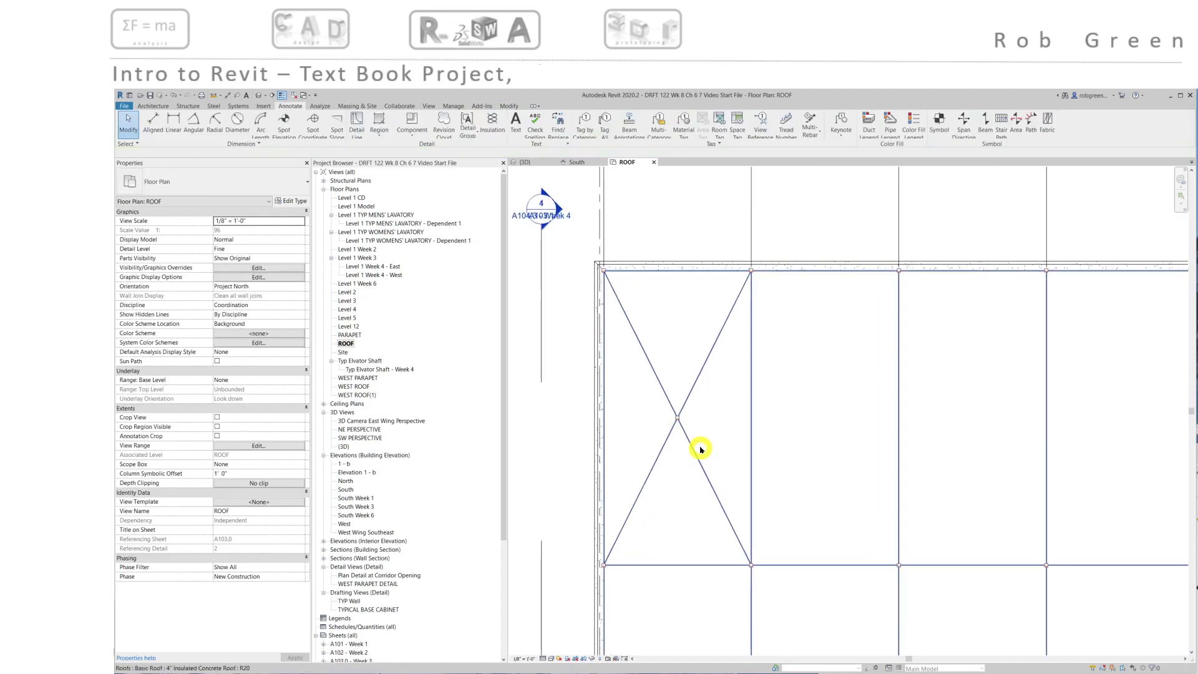
pyautogui.moveTo(700, 447); pyautogui.dragTo(645, 424, button='middle')
pyautogui.scroll(-2, 645, 423)
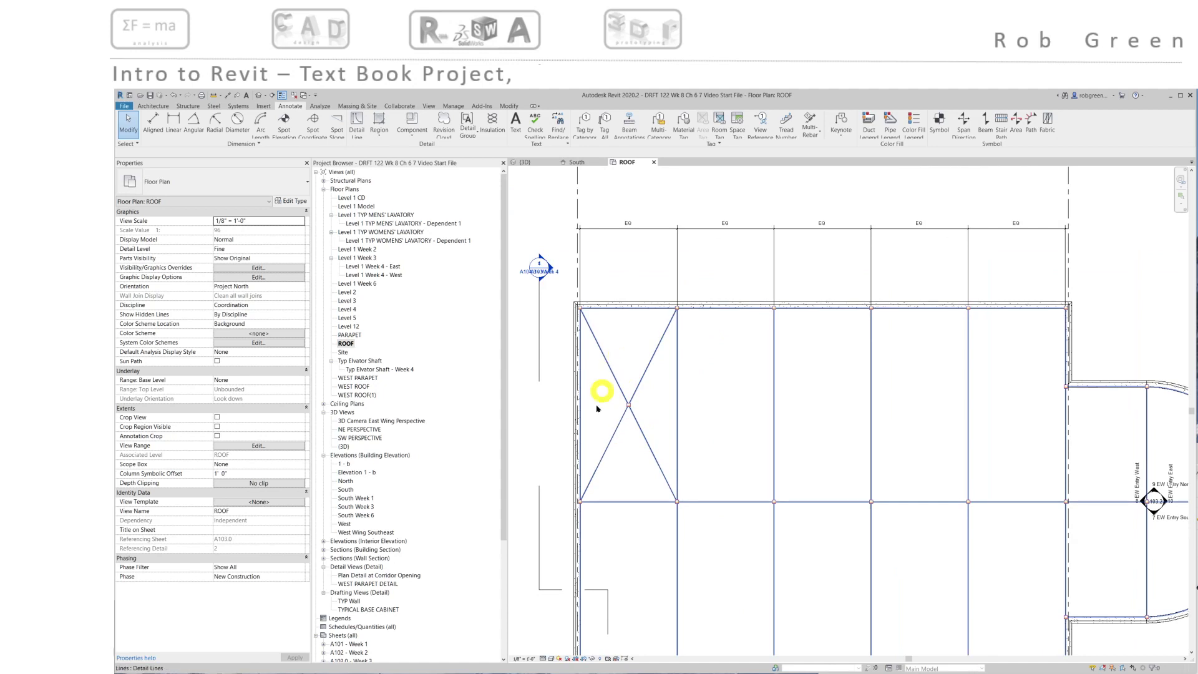
pyautogui.moveTo(629, 399); pyautogui.dragTo(583, 393, button='middle')
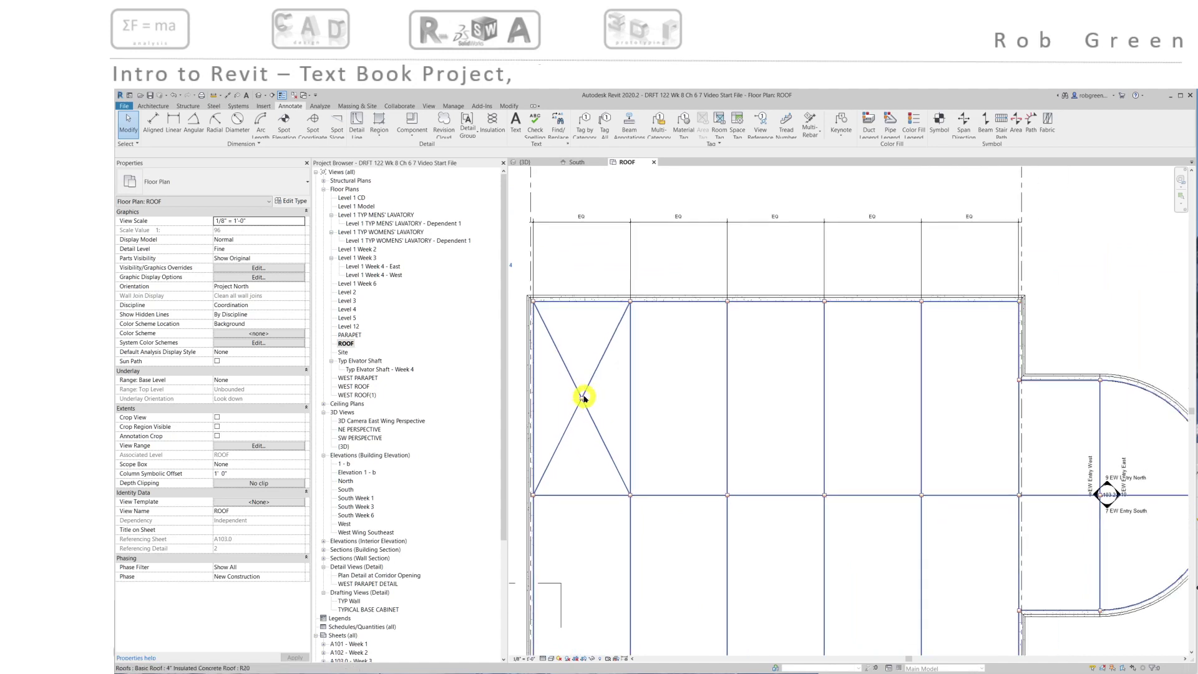
pyautogui.scroll(-1, 583, 398)
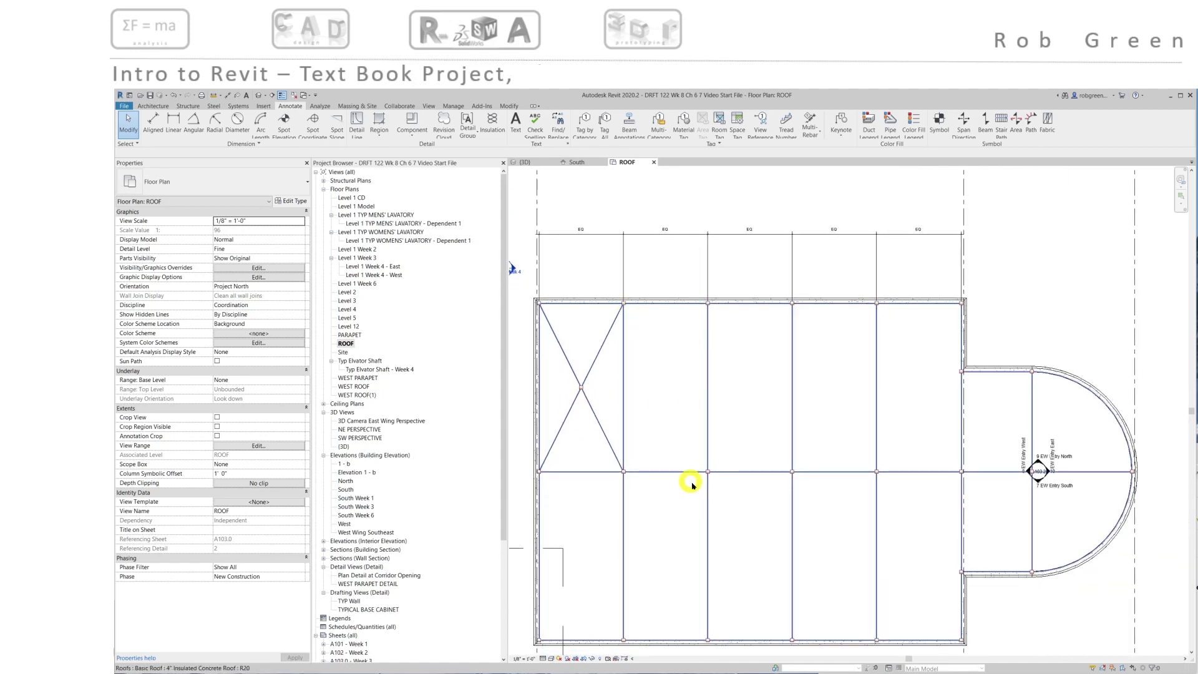
pyautogui.moveTo(694, 429); pyautogui.dragTo(729, 426, button='middle')
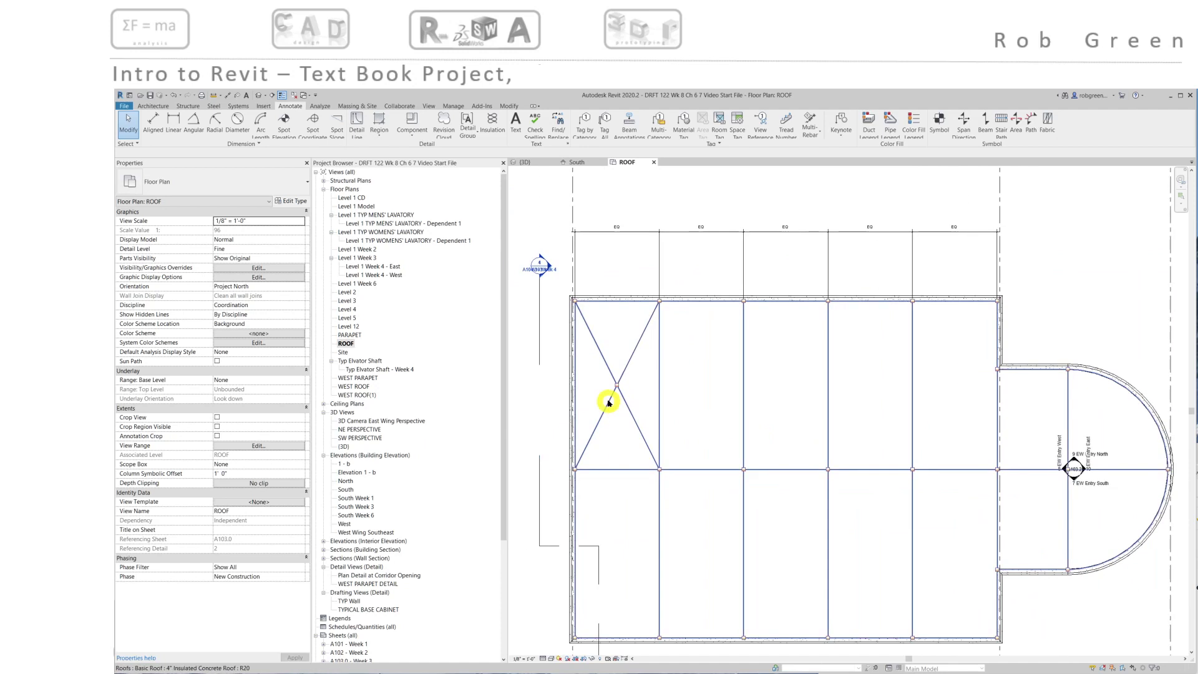
pyautogui.scroll(4, 608, 403)
pyautogui.click(626, 270)
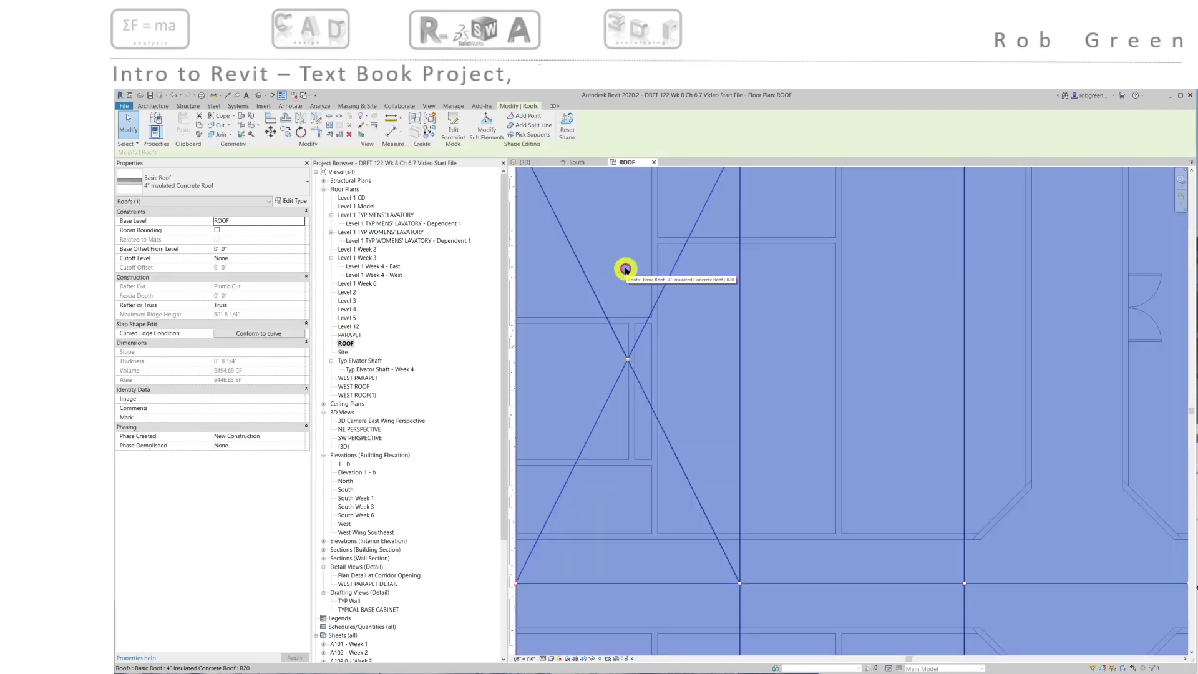
pyautogui.click(492, 129)
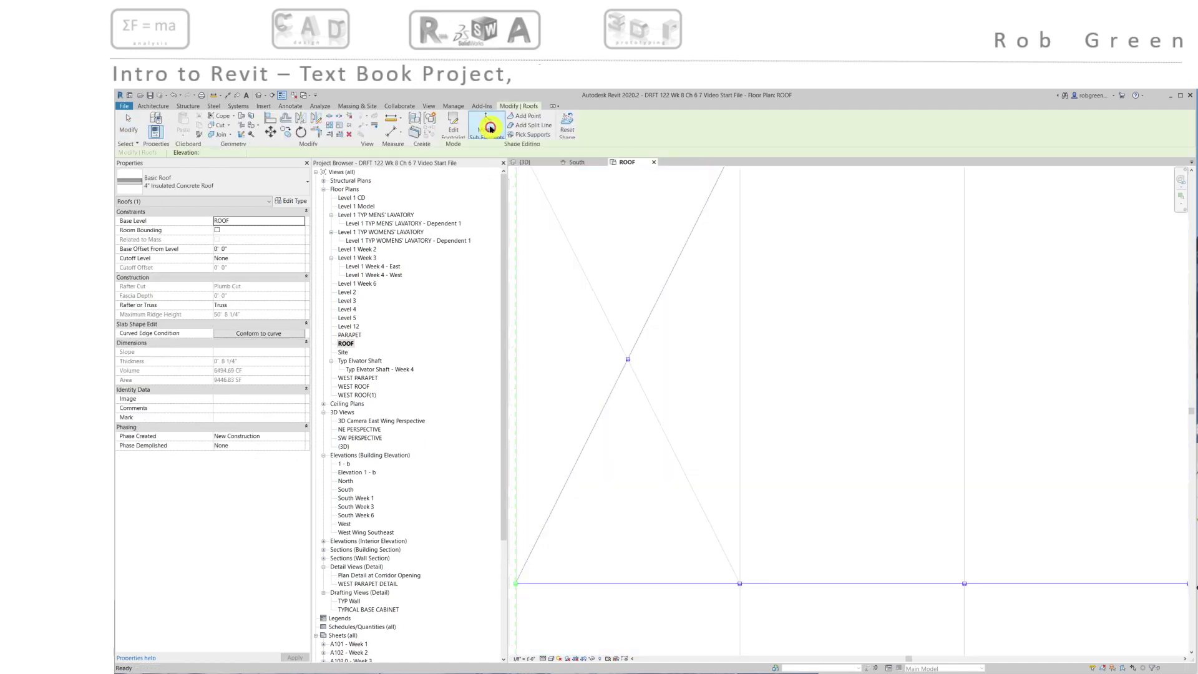
pyautogui.click(628, 360)
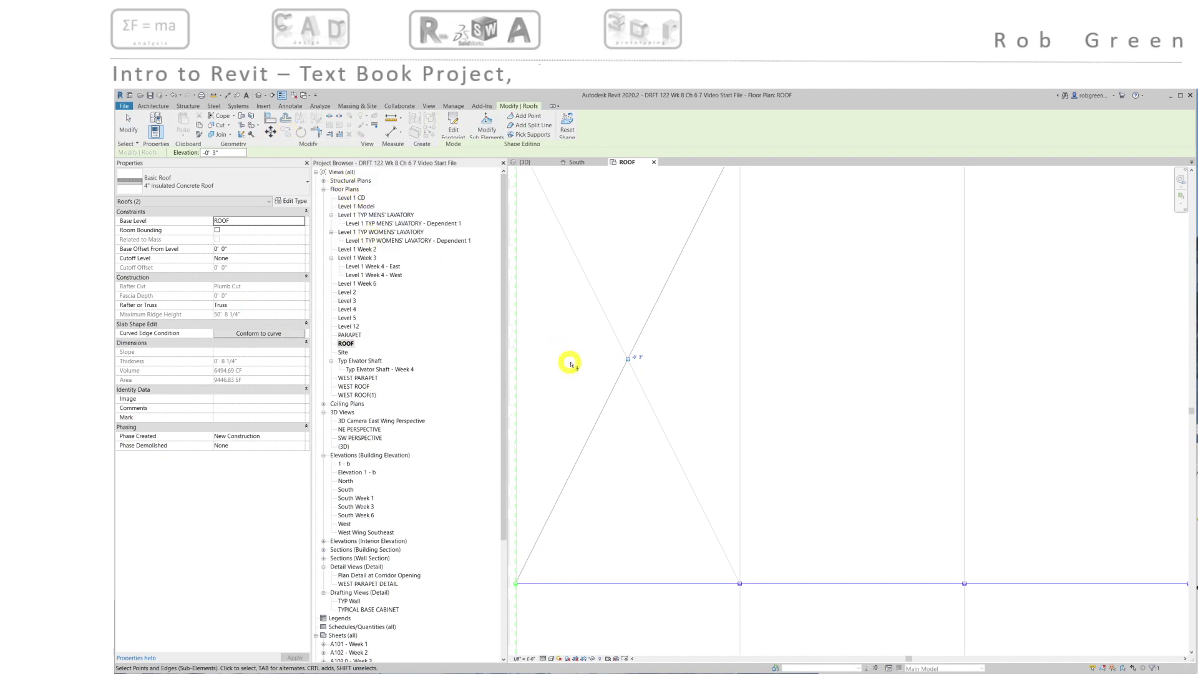
pyautogui.press('Escape')
pyautogui.scroll(-5, 571, 365)
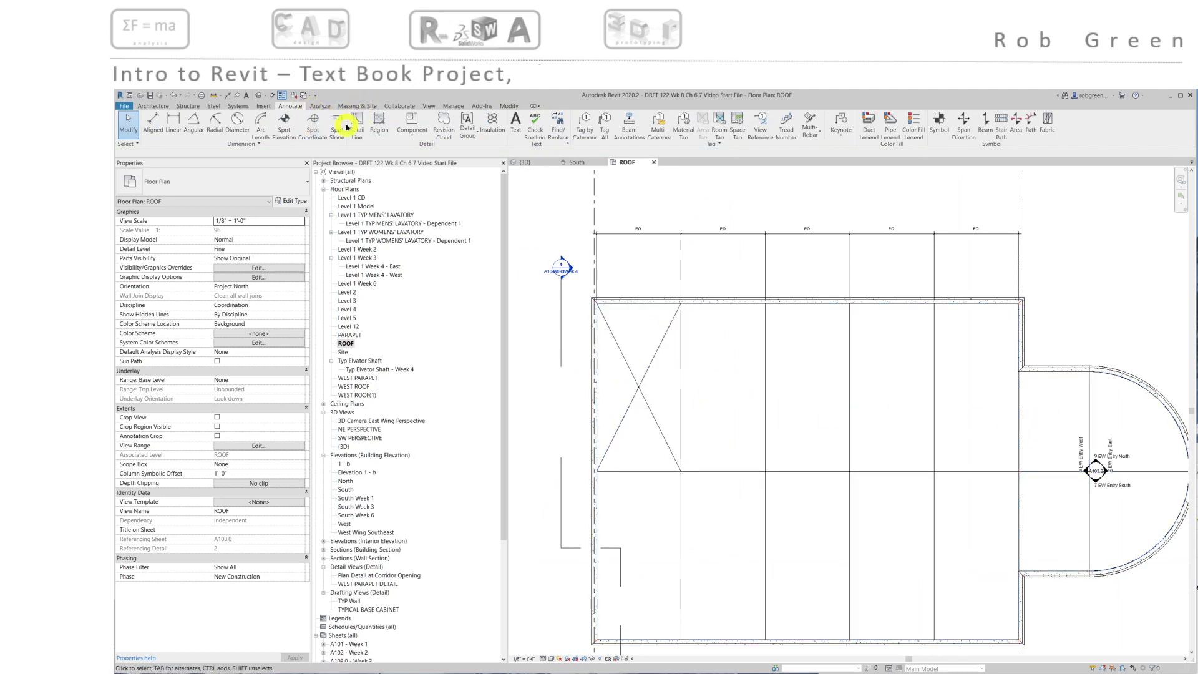
pyautogui.click(357, 123)
pyautogui.scroll(2, 672, 321)
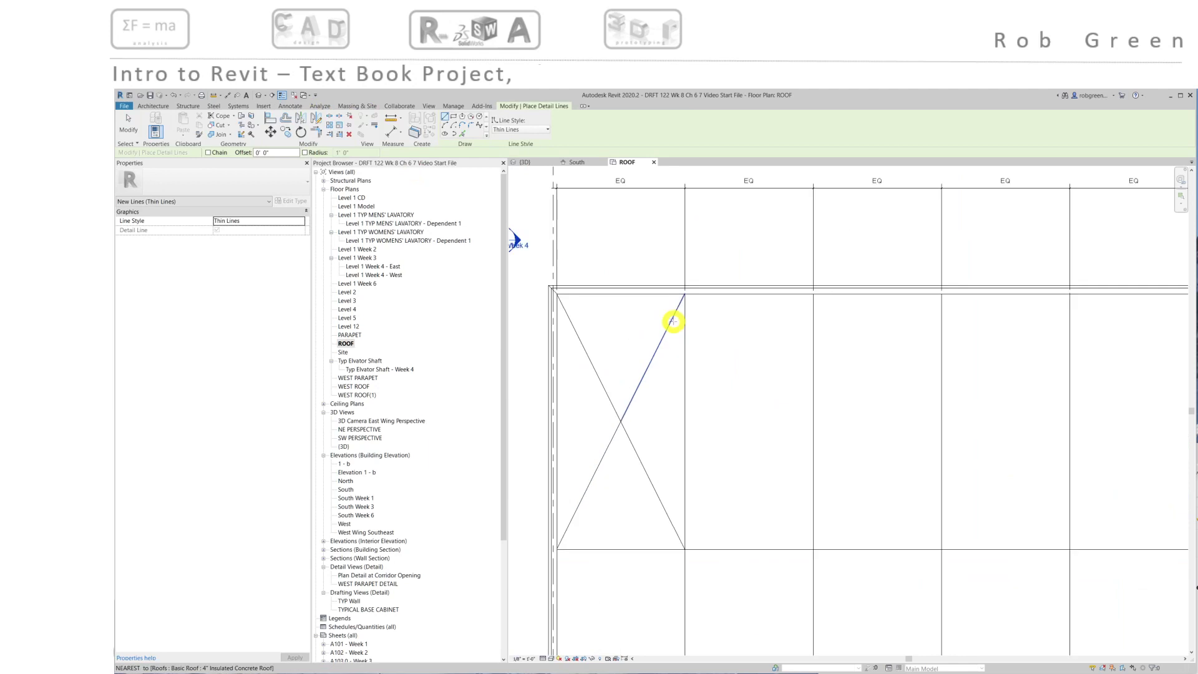
pyautogui.press('Escape')
pyautogui.press('Escape')
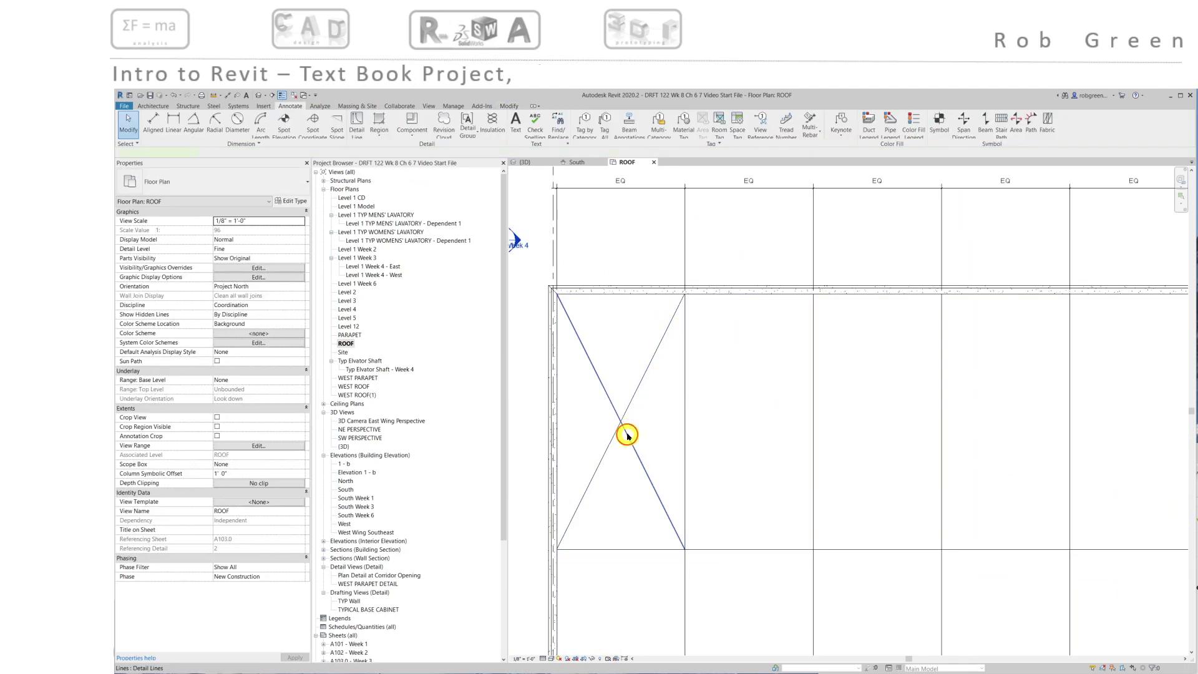
pyautogui.click(627, 435)
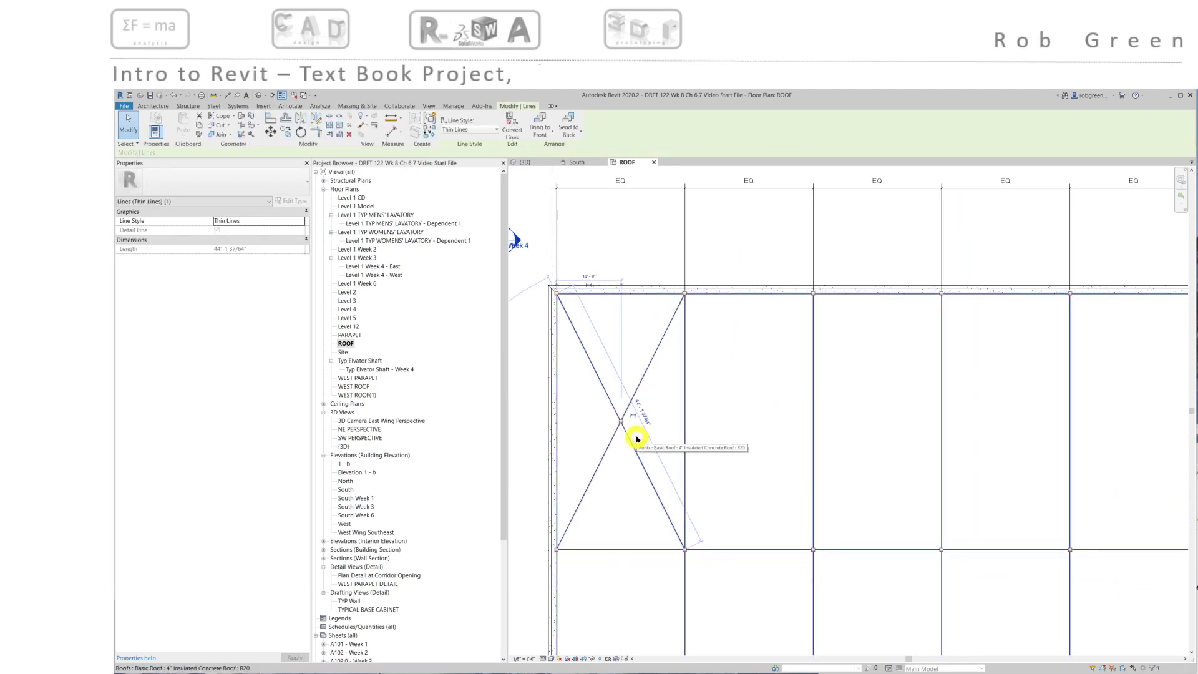
pyautogui.press('Escape')
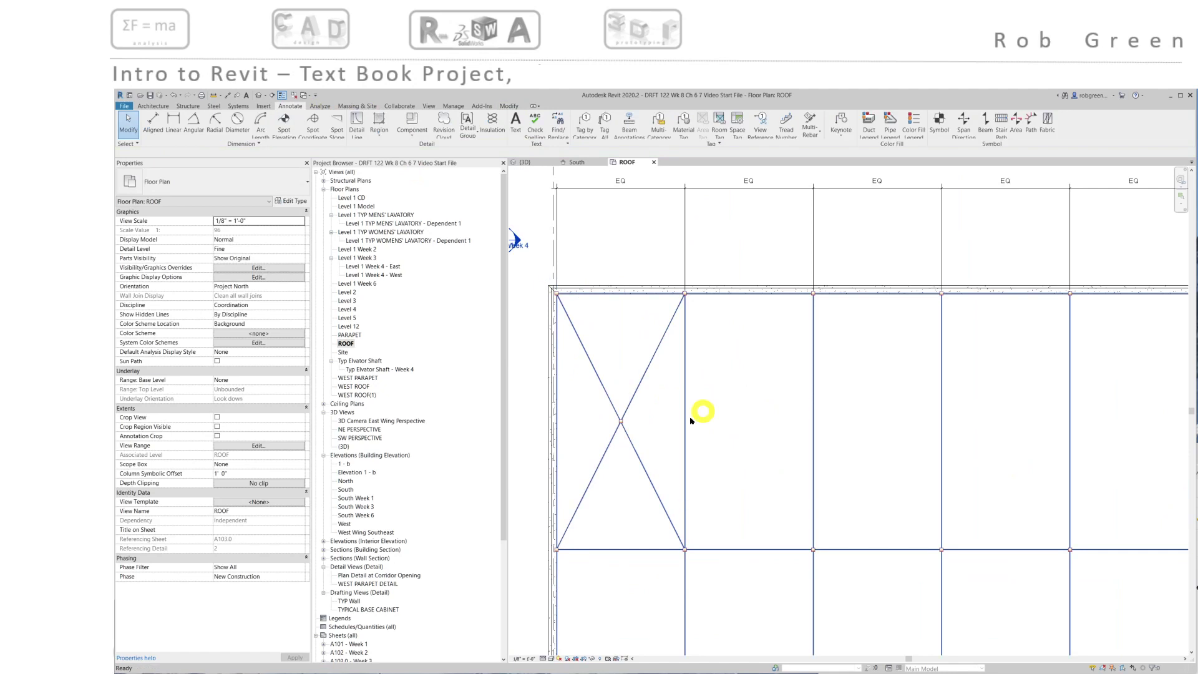
# - Mirror a copy of the northwest bay's diagonal detail line about the roof's middle east-west line into the southwest bay
pyautogui.click(641, 461)
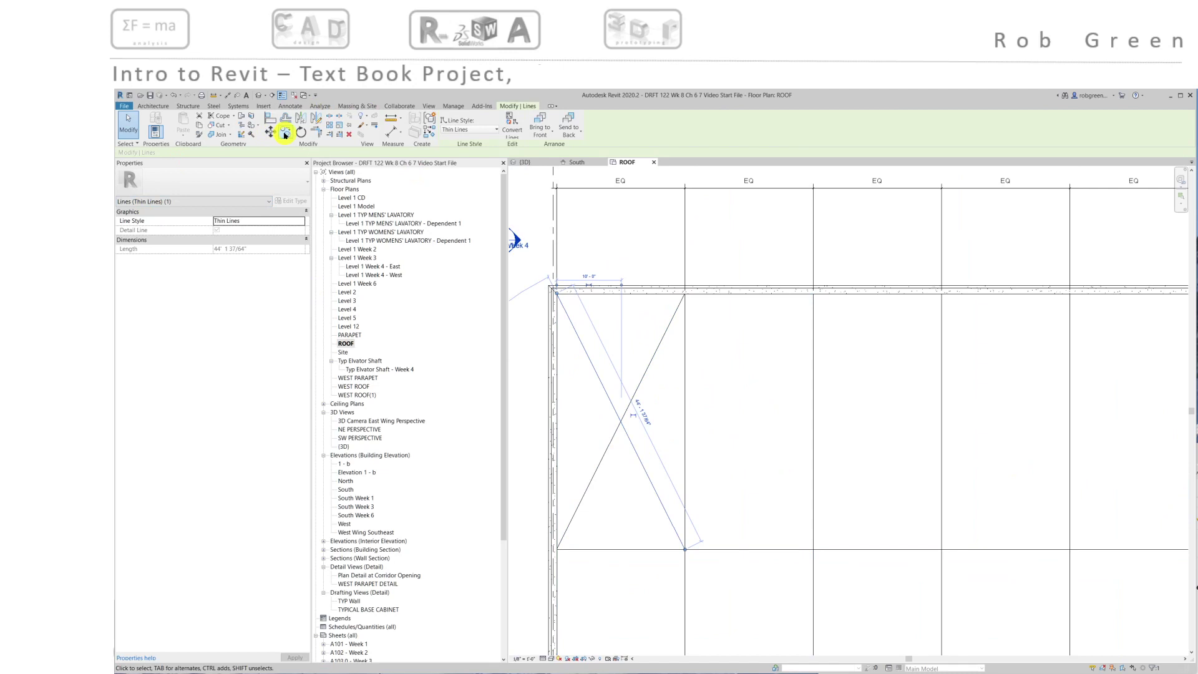
pyautogui.click(285, 132)
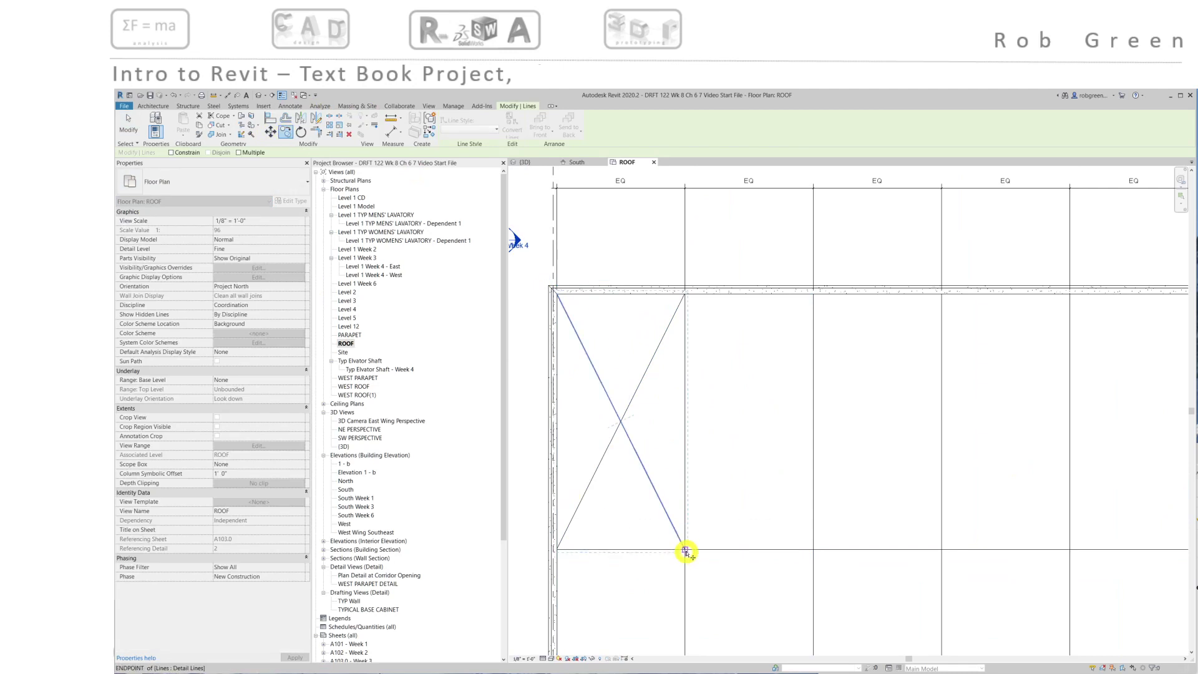
pyautogui.moveTo(685, 551); pyautogui.dragTo(690, 388, button='middle')
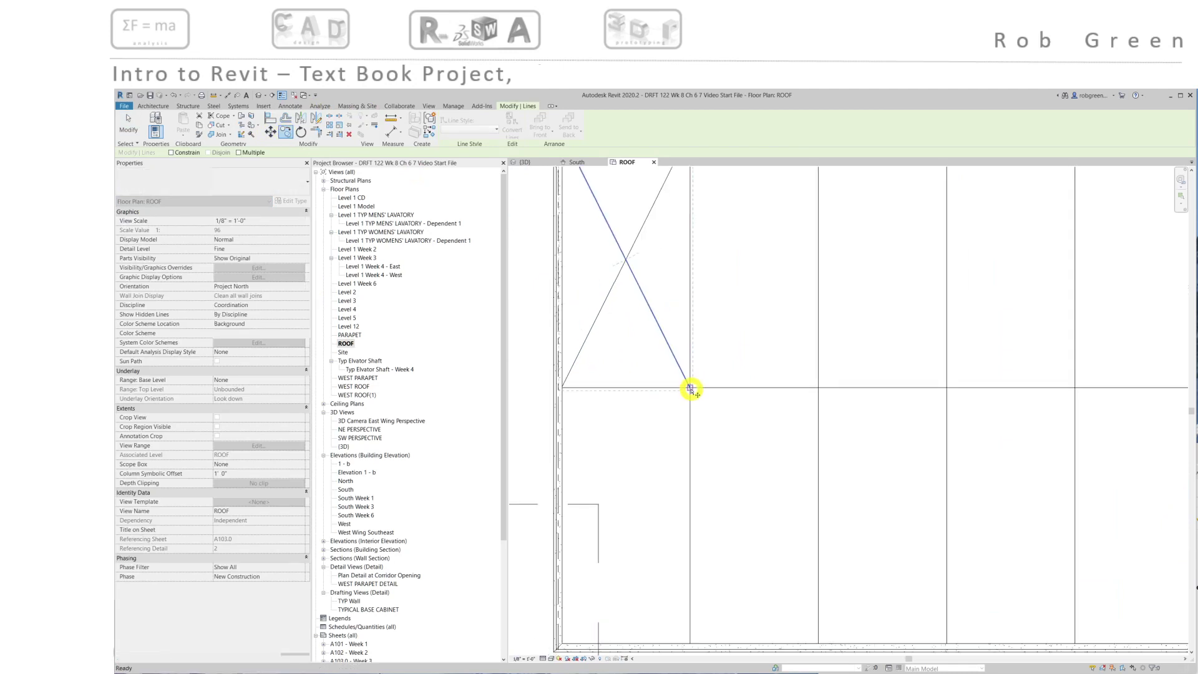
pyautogui.click(301, 117)
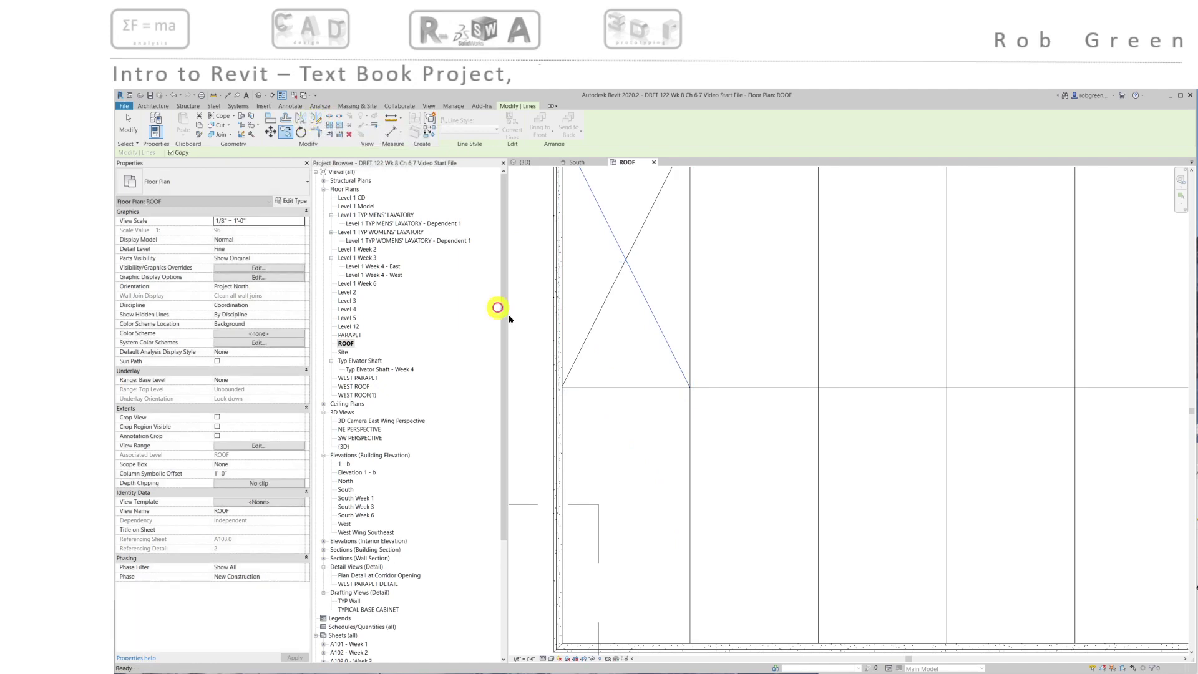
pyautogui.click(604, 388)
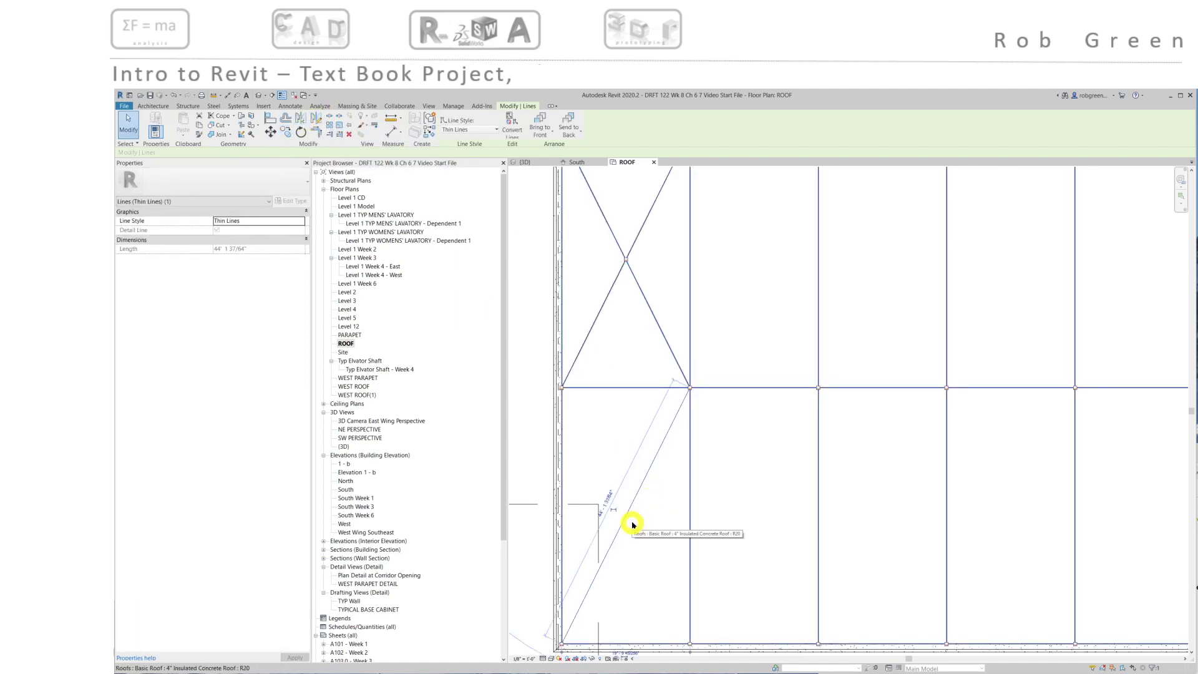
pyautogui.press('Escape')
# - Copy the two west-bay diagonal detail lines together into the four bay pairs to the east, using constrained multiple copies snapped along the middle line
pyautogui.click(636, 497)
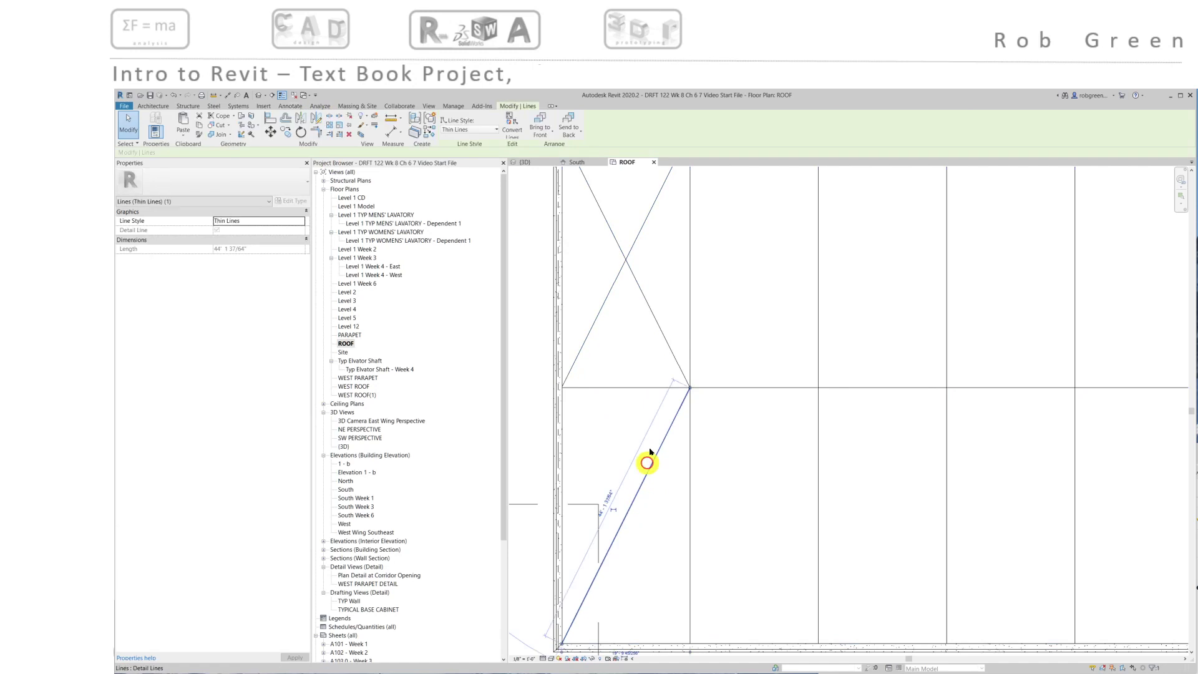
pyautogui.keyDown('ctrl'); pyautogui.click(665, 342); pyautogui.keyUp('ctrl')
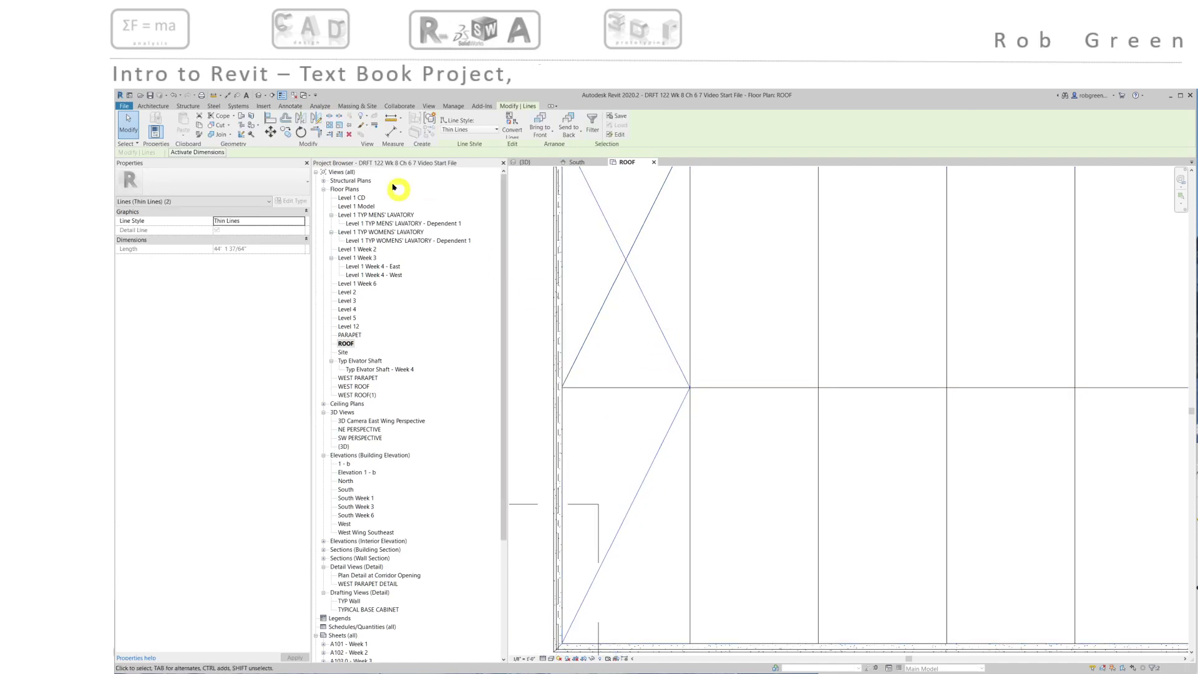
pyautogui.click(283, 133)
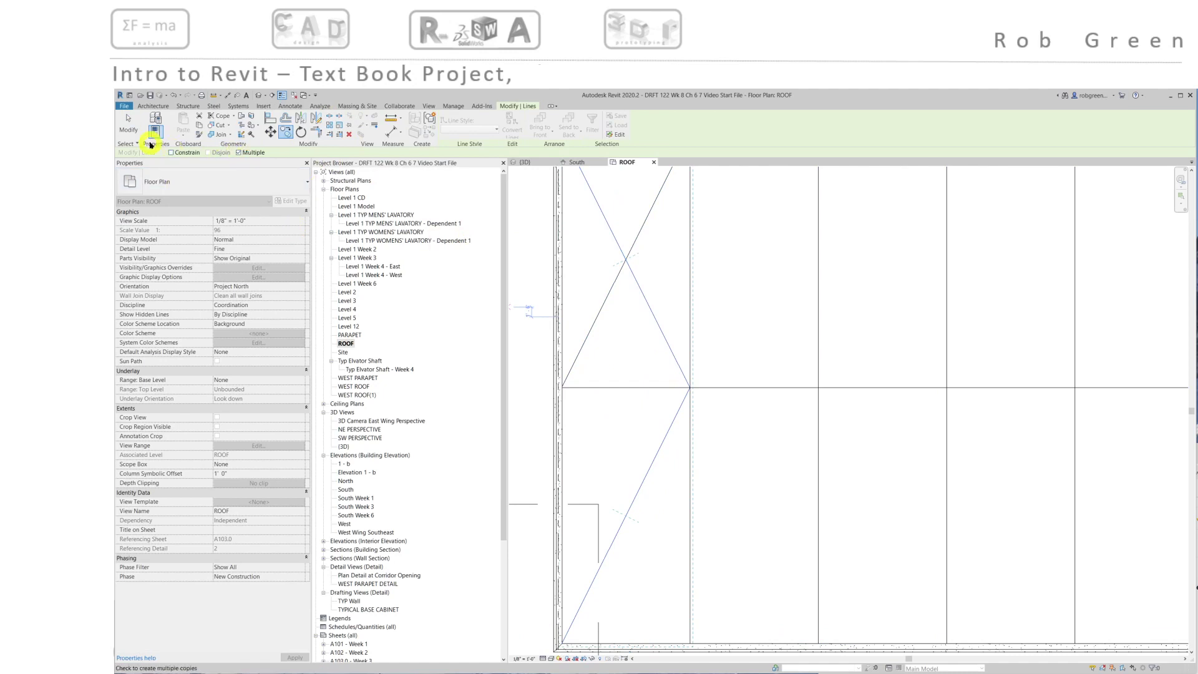
pyautogui.click(690, 388)
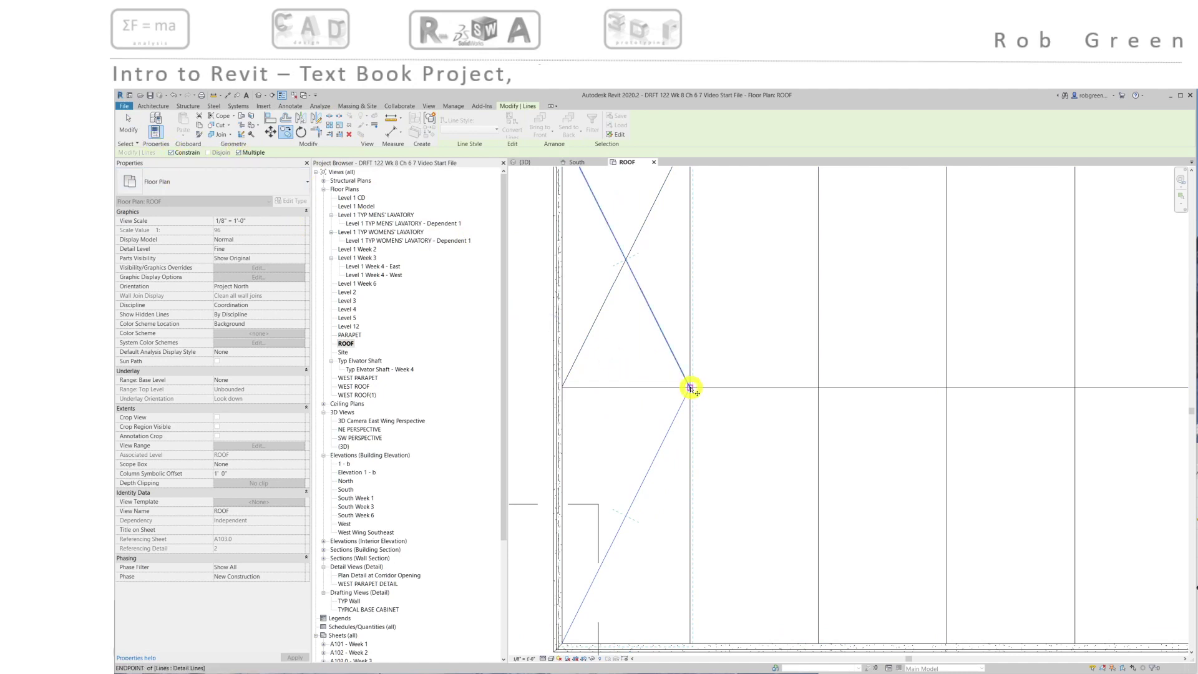
pyautogui.click(818, 388)
pyautogui.moveTo(861, 387); pyautogui.dragTo(616, 409, button='middle')
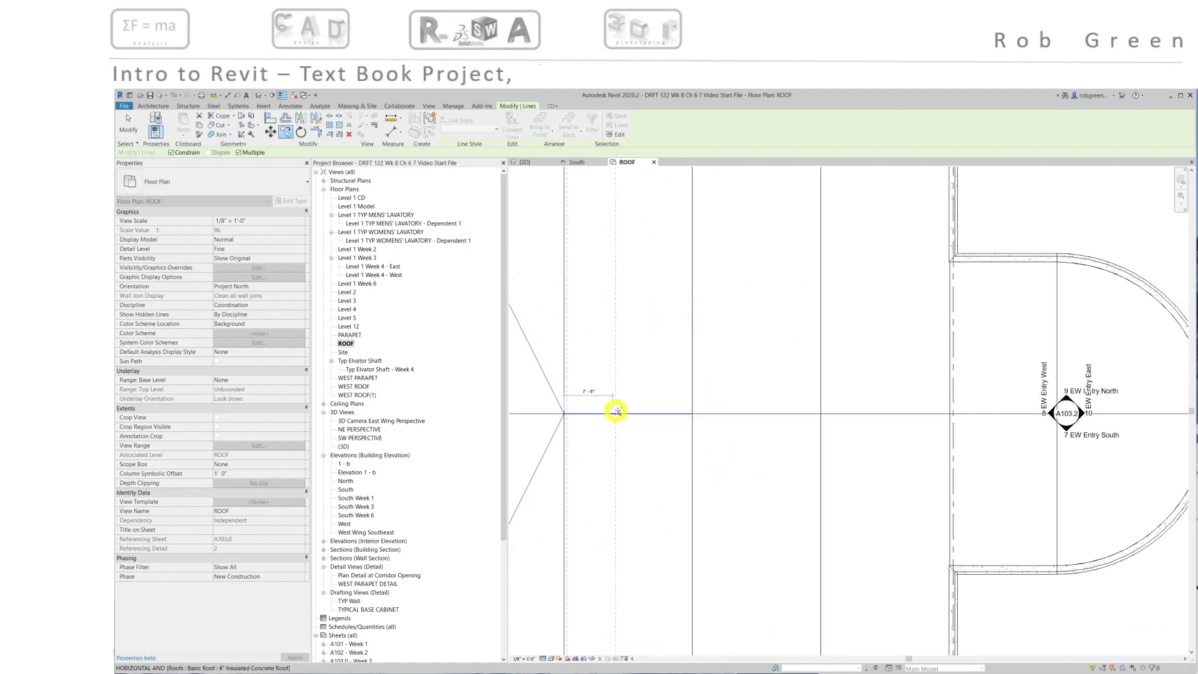
pyautogui.click(694, 414)
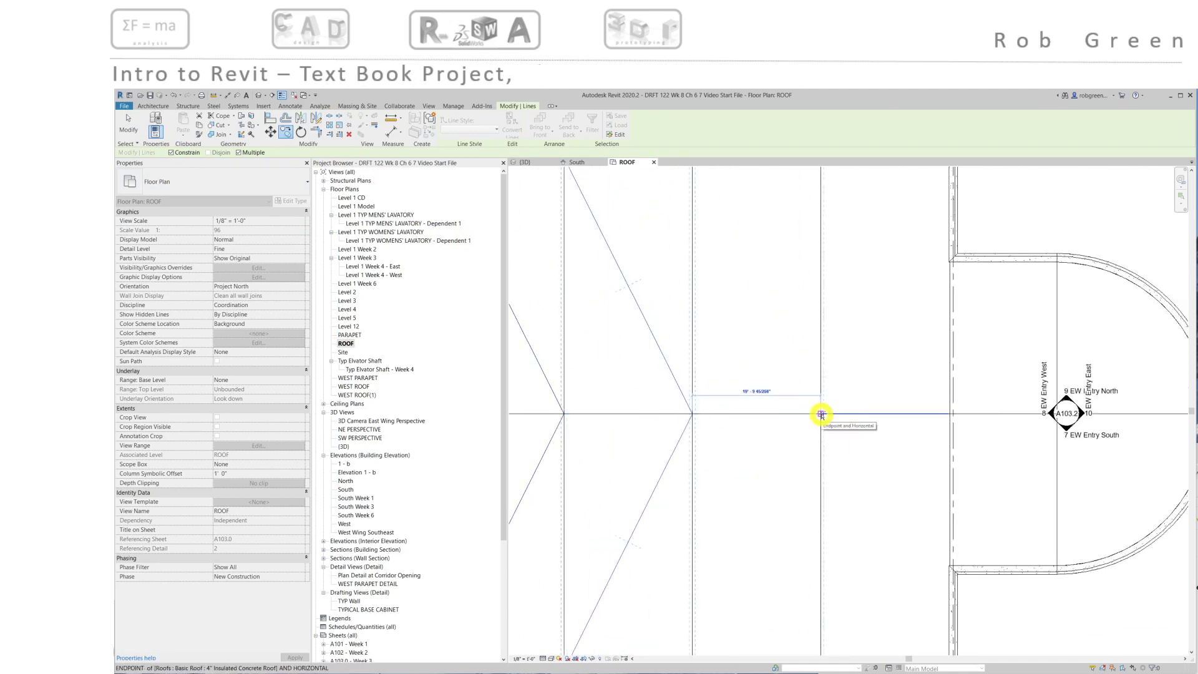
pyautogui.click(821, 414)
pyautogui.click(949, 413)
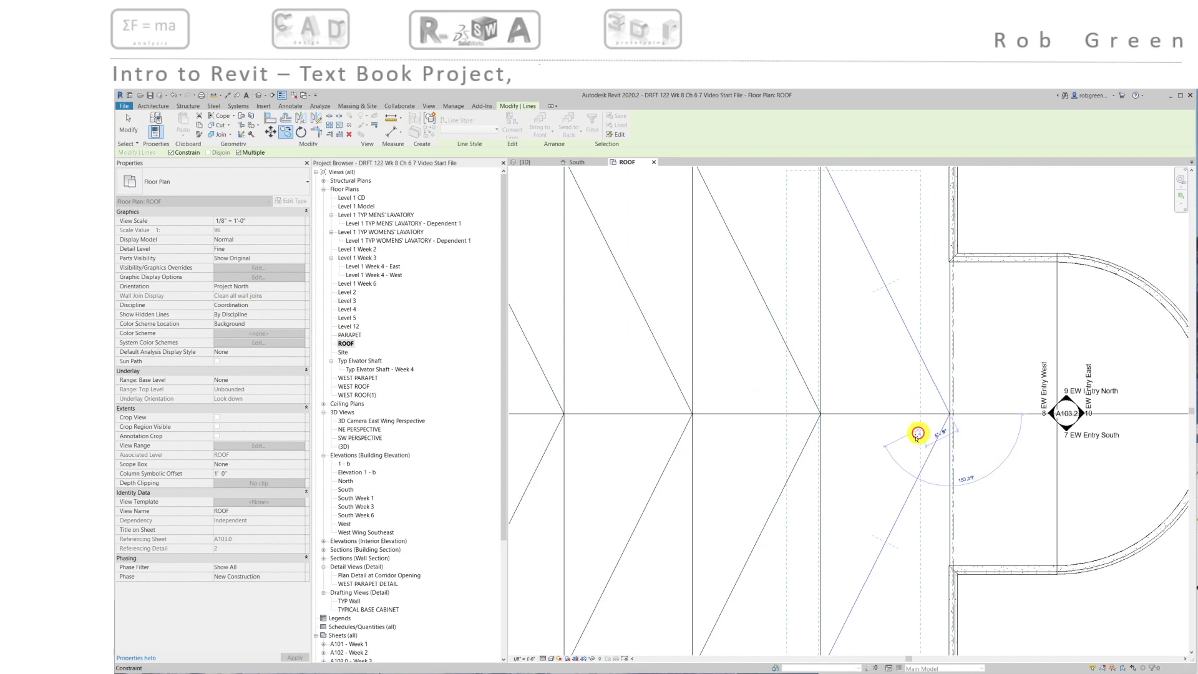
pyautogui.press('Escape')
pyautogui.press('Escape')
pyautogui.scroll(-3, 859, 503)
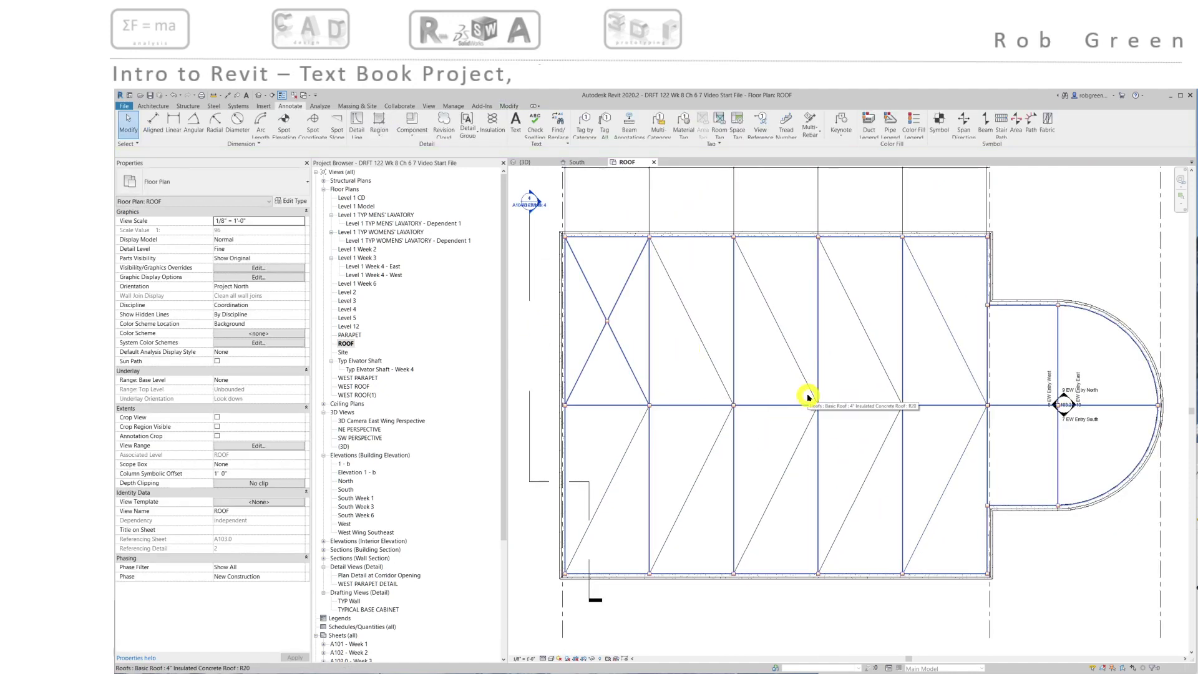
# - Add roof shape points at the midpoints of the diagonal detail lines in the four remaining northern bays
pyautogui.click(596, 251)
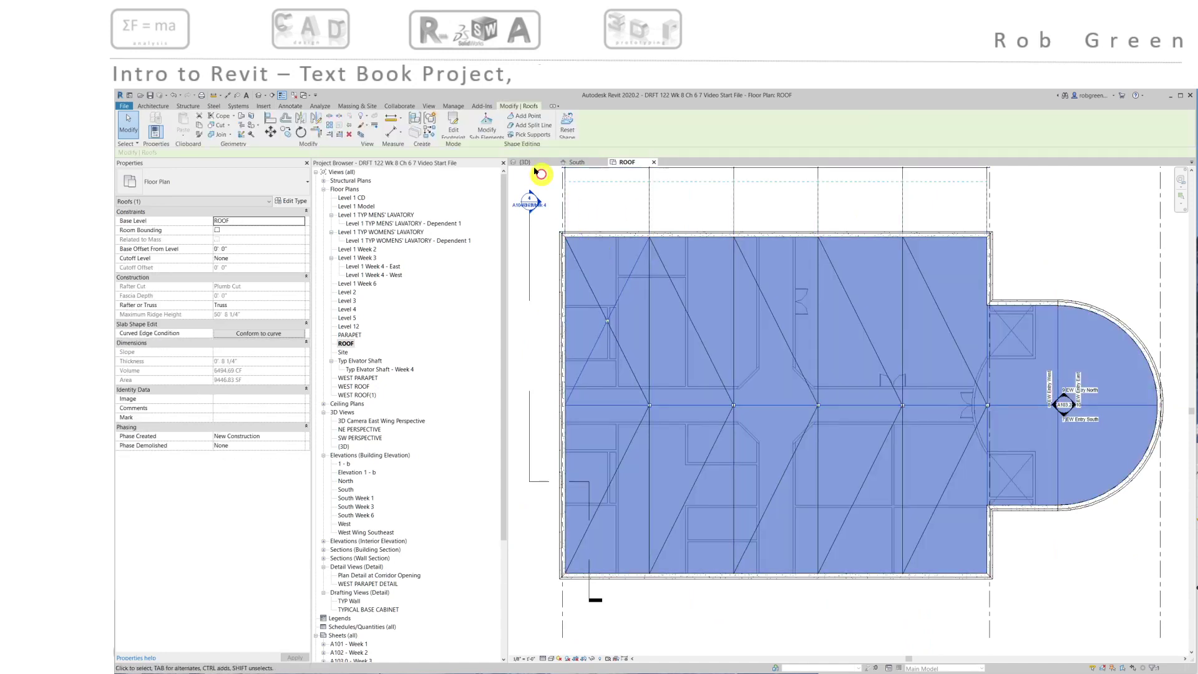
pyautogui.click(492, 133)
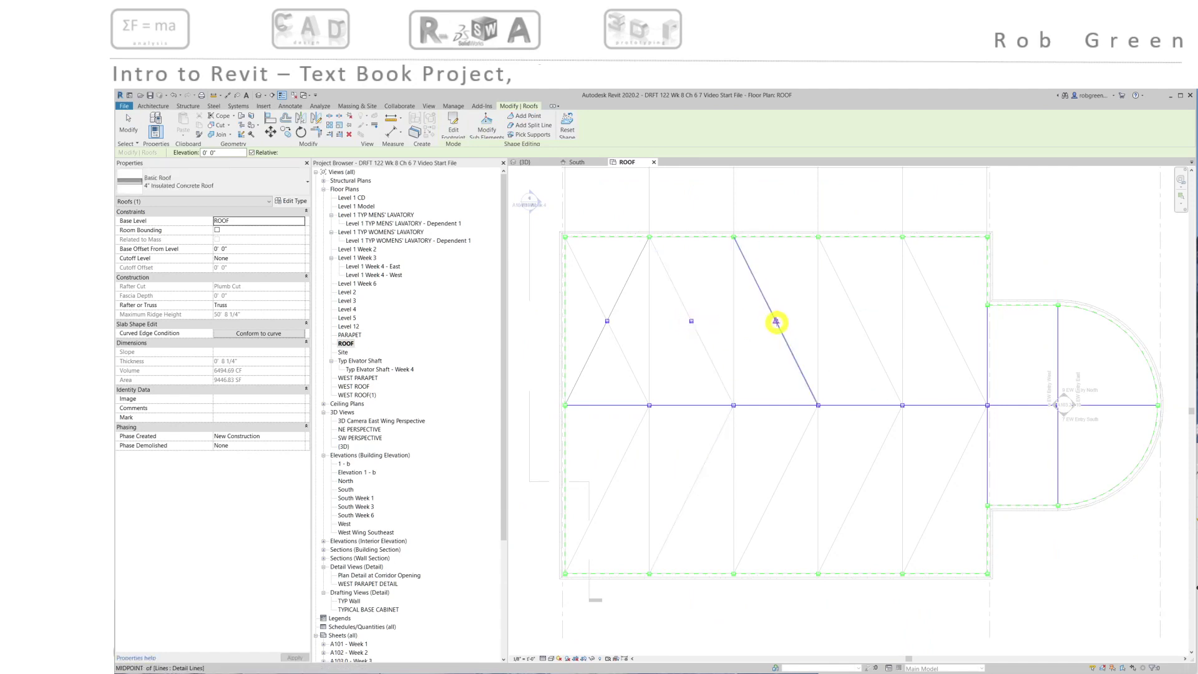
pyautogui.click(776, 322)
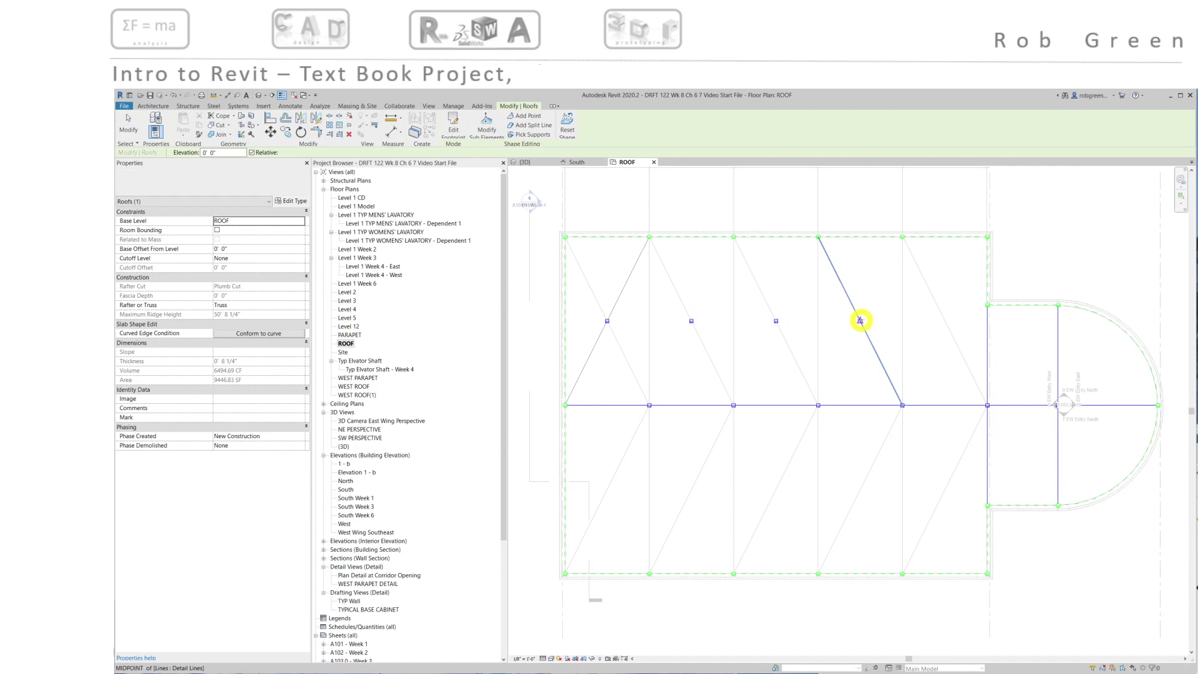
pyautogui.click(860, 320)
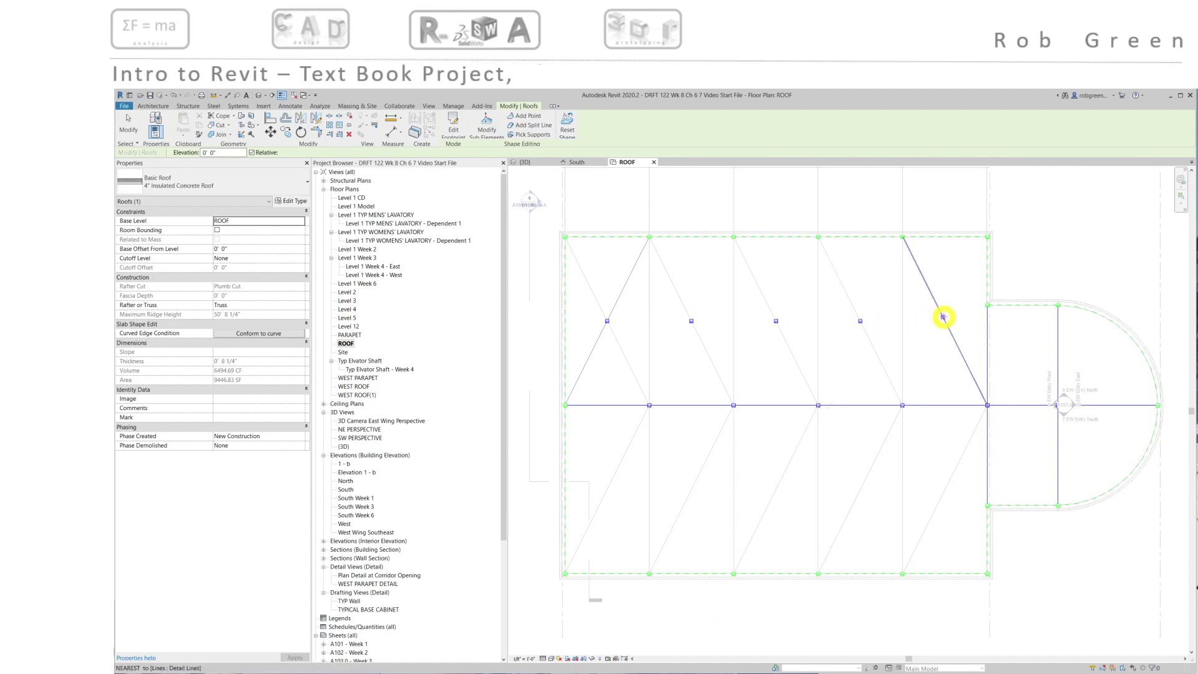
pyautogui.click(945, 320)
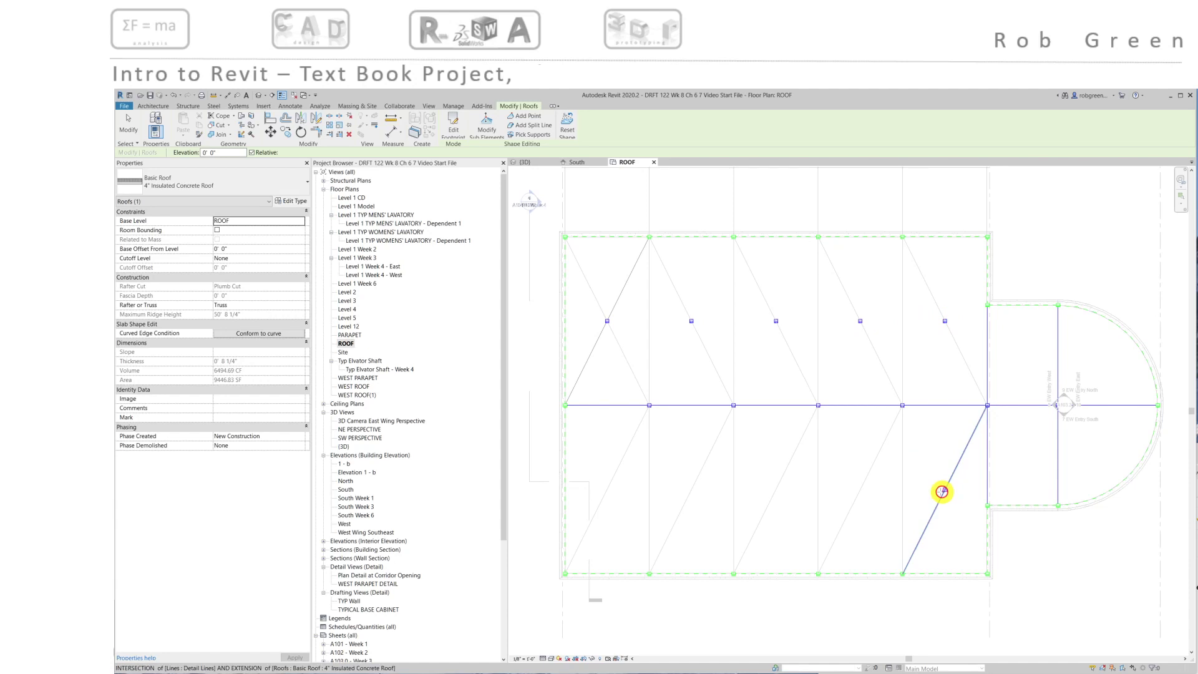
# - Add roof shape points at the diagonal midpoints of the five southern bays and finish the roof's shape editing
pyautogui.click(944, 490)
pyautogui.click(860, 488)
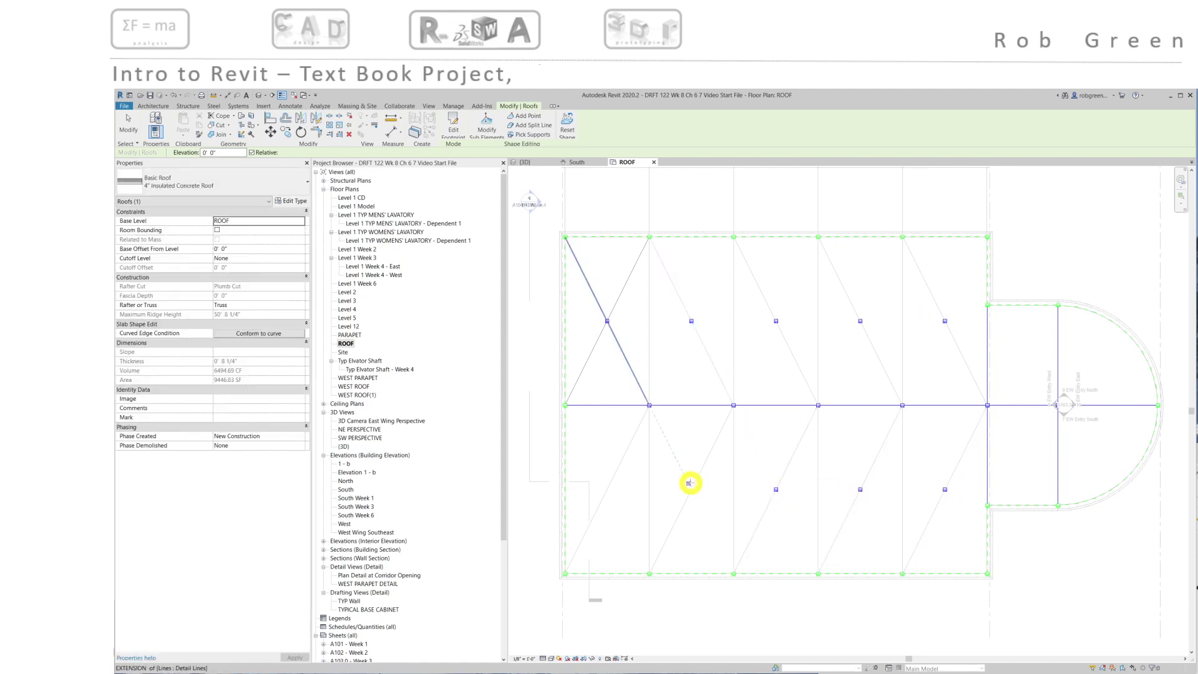
pyautogui.click(691, 489)
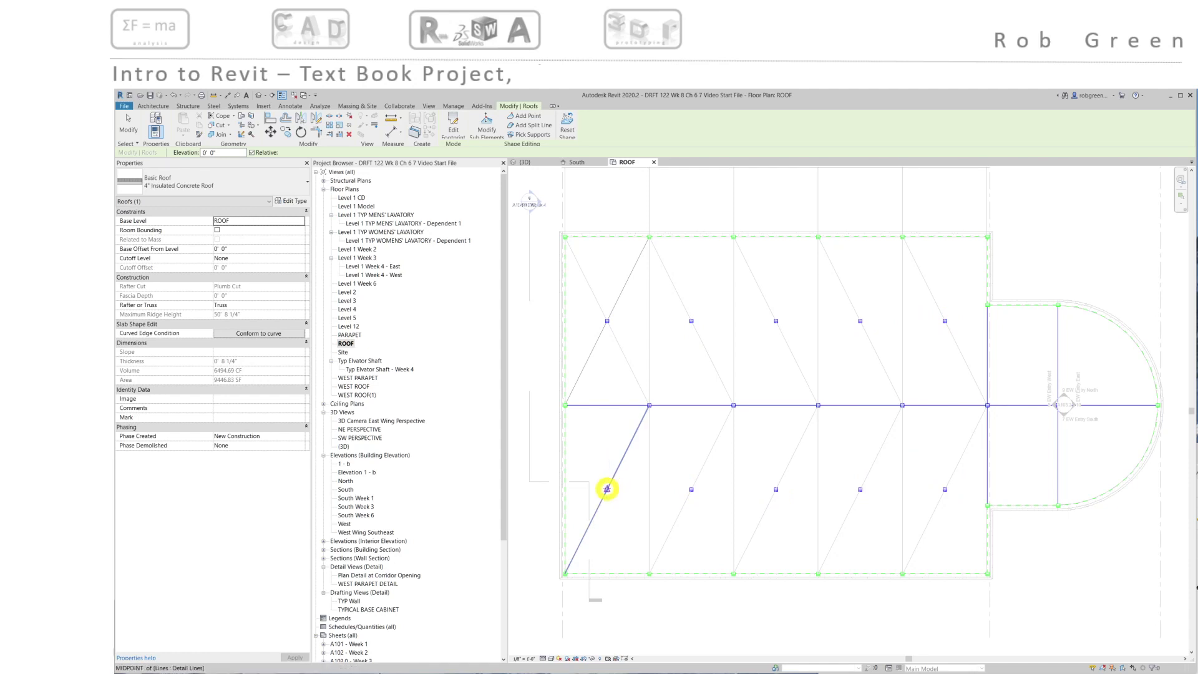
pyautogui.click(607, 489)
pyautogui.press('Escape')
pyautogui.press('Escape')
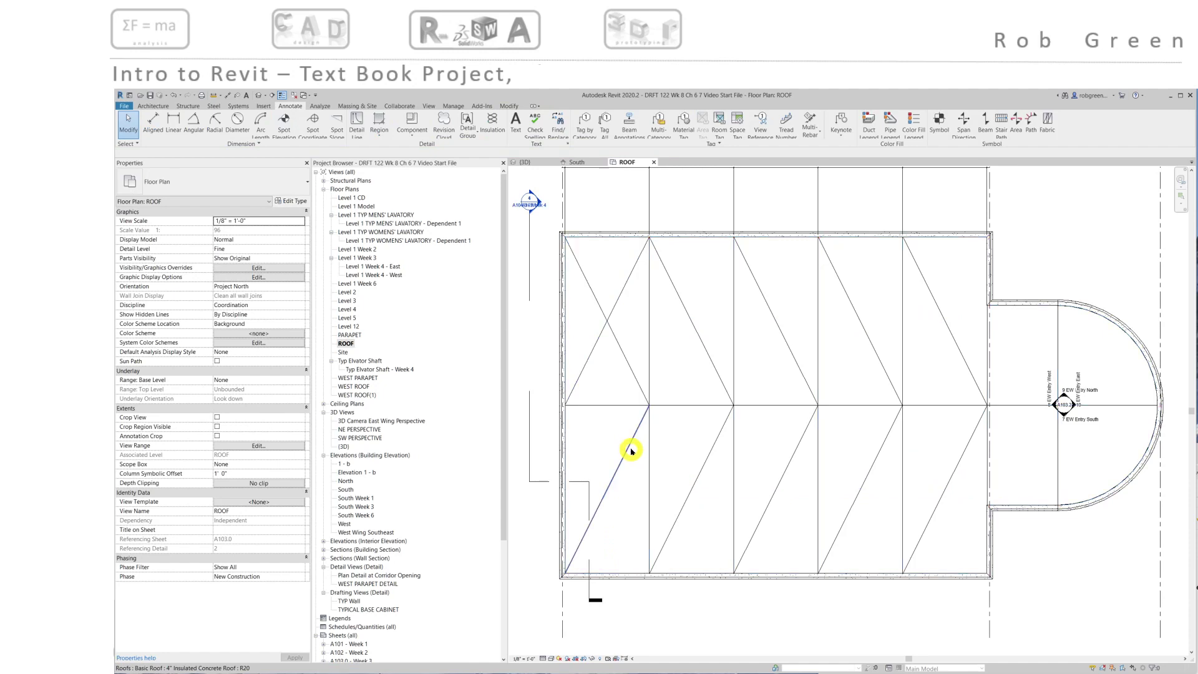
# - Delete the ten diagonal detail lines from the northern and southern roof bays
pyautogui.click(630, 449)
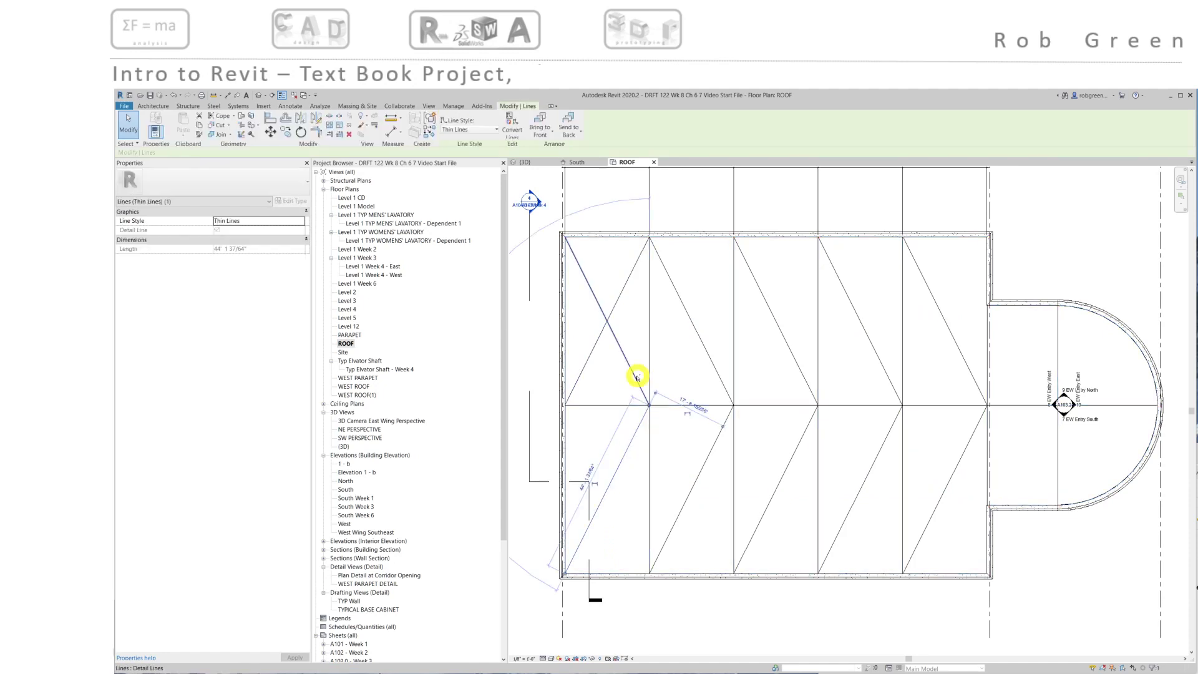
pyautogui.keyDown('ctrl'); pyautogui.click(709, 356); pyautogui.keyUp('ctrl')
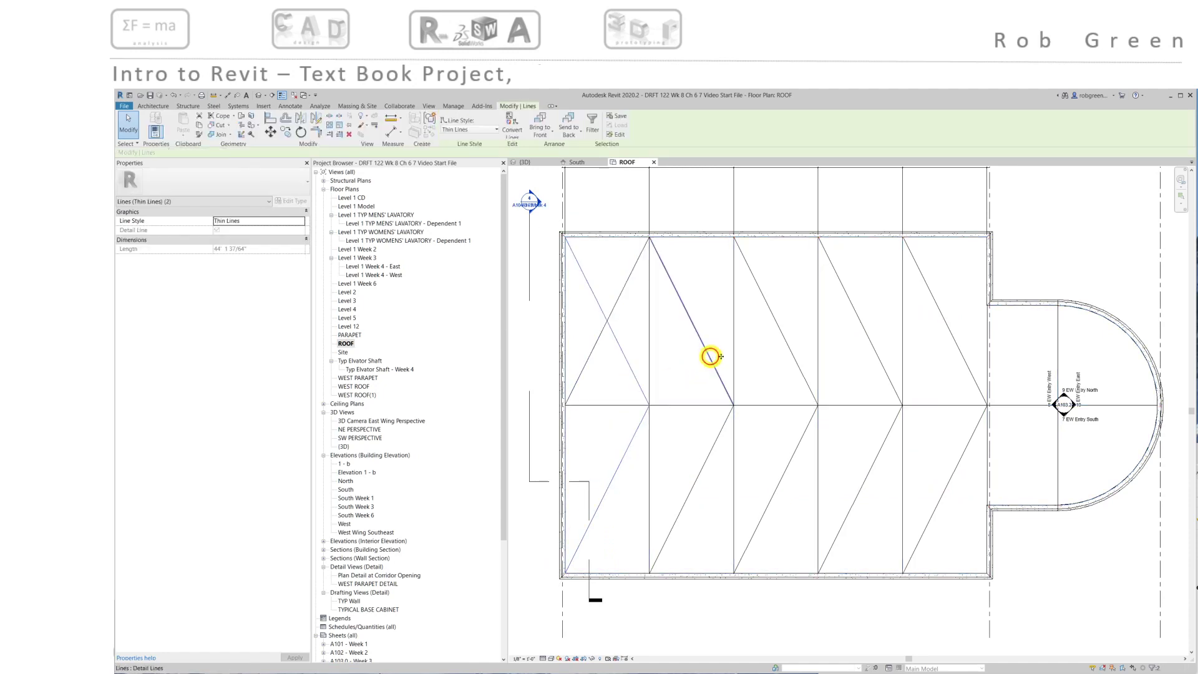
pyautogui.keyDown('ctrl'); pyautogui.click(796, 361); pyautogui.keyUp('ctrl')
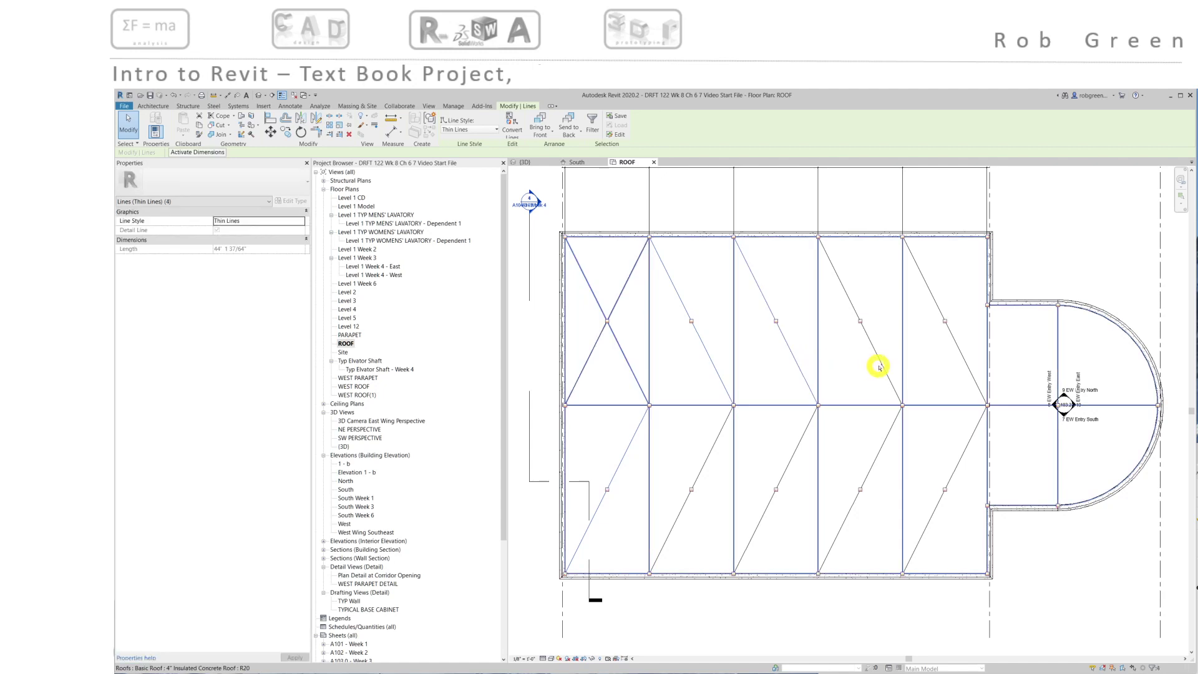
pyautogui.keyDown('ctrl'); pyautogui.click(881, 365); pyautogui.keyUp('ctrl')
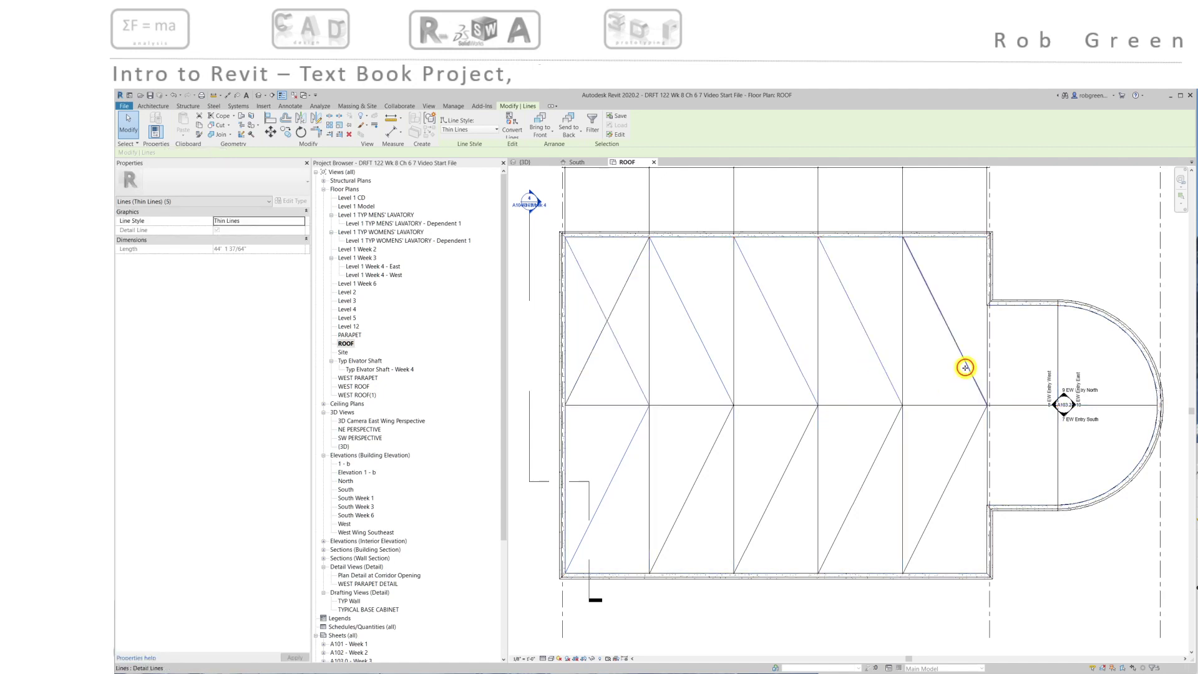
pyautogui.keyDown('ctrl'); pyautogui.click(967, 446); pyautogui.keyUp('ctrl')
pyautogui.keyDown('ctrl'); pyautogui.click(885, 441); pyautogui.keyUp('ctrl')
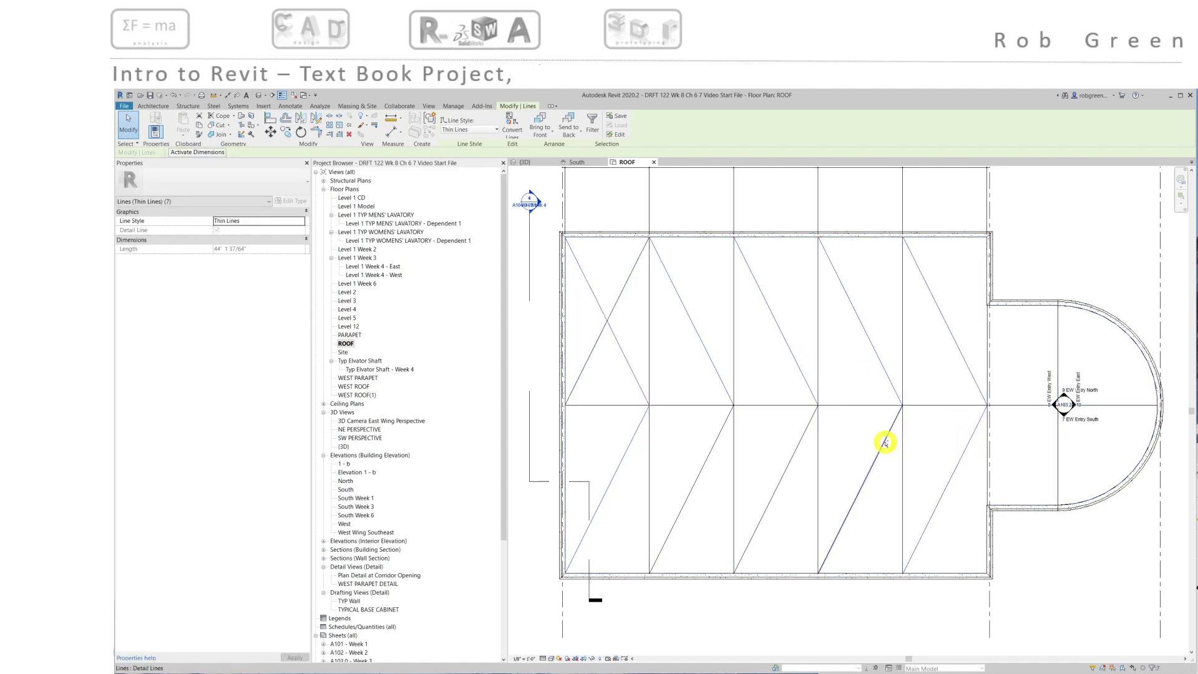
pyautogui.keyDown('ctrl'); pyautogui.click(789, 453); pyautogui.keyUp('ctrl')
pyautogui.keyDown('ctrl'); pyautogui.click(709, 457); pyautogui.keyUp('ctrl')
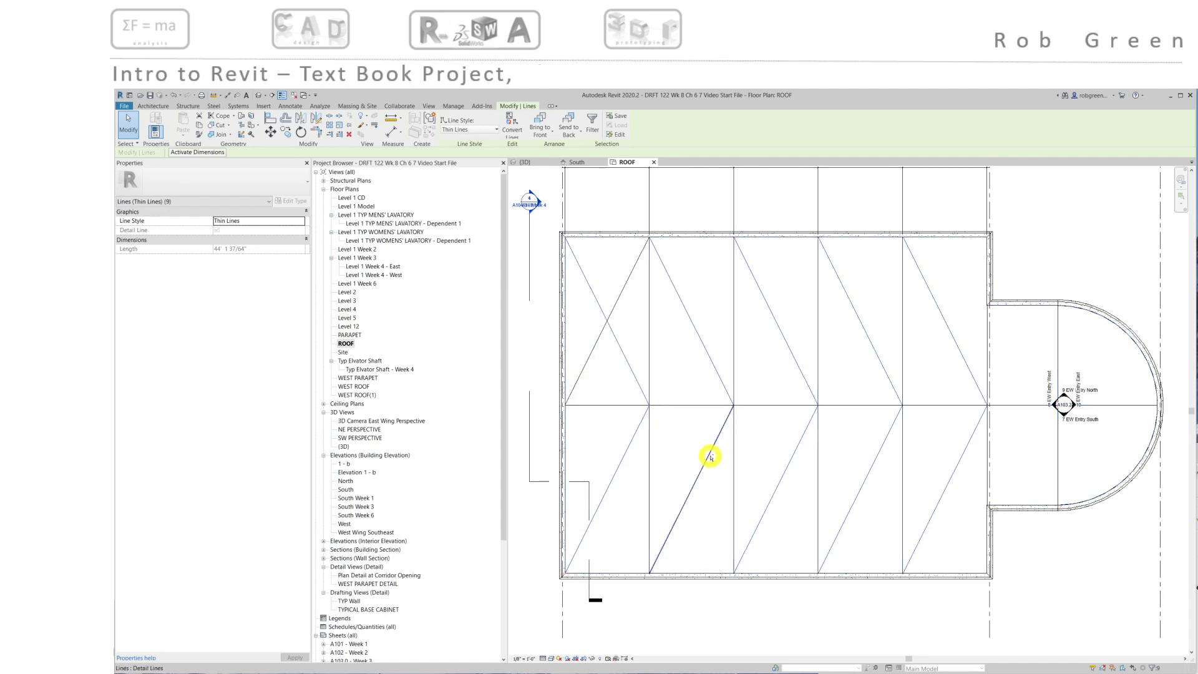
pyautogui.keyDown('ctrl'); pyautogui.click(710, 457); pyautogui.keyUp('ctrl')
pyautogui.press('Delete')
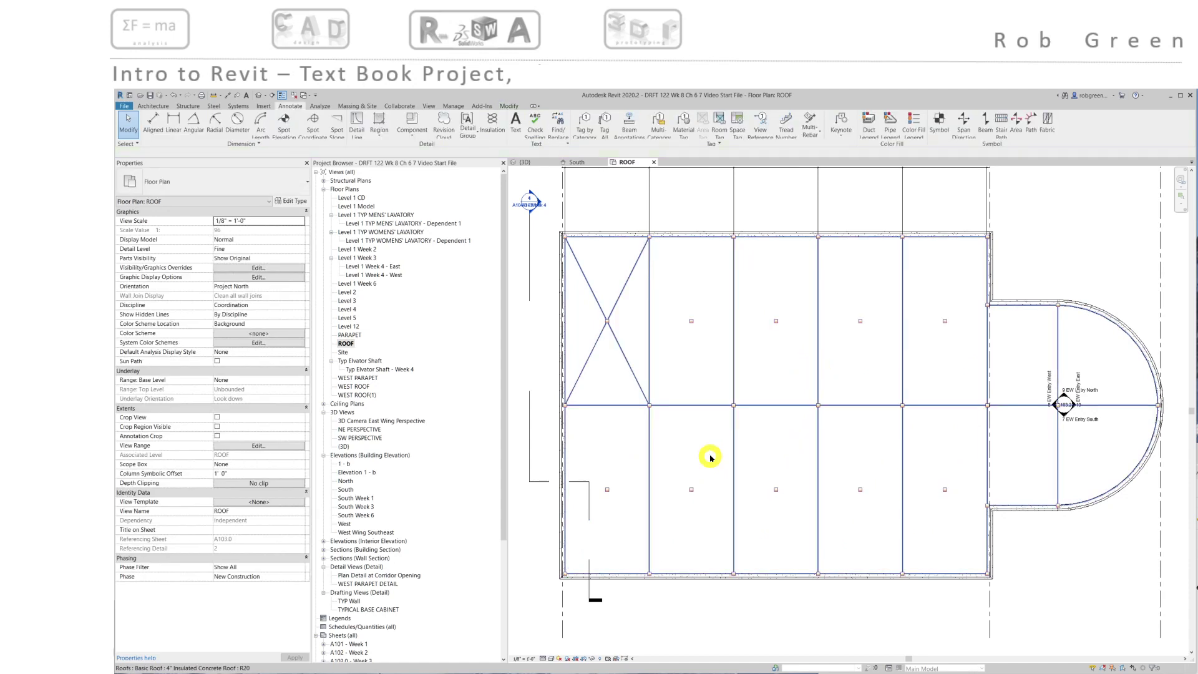
# - Edit the concrete roof's sub-elements and set the centre point of the second northern bay from the west to -3"
pyautogui.click(682, 380)
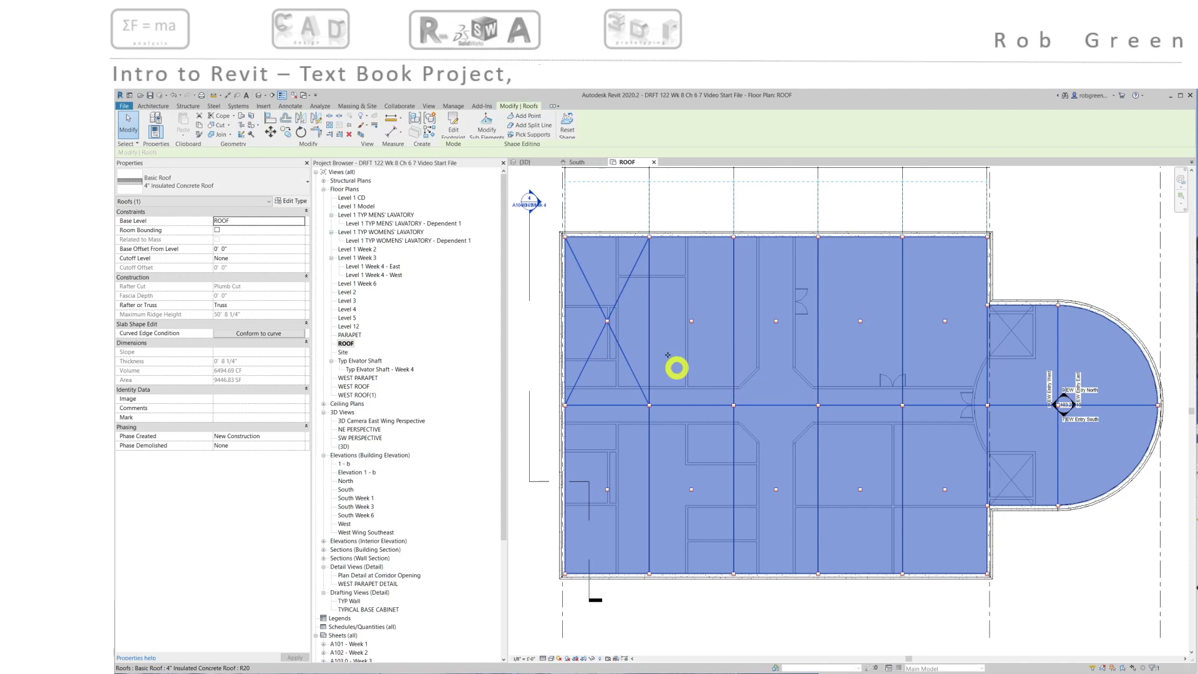
pyautogui.click(473, 131)
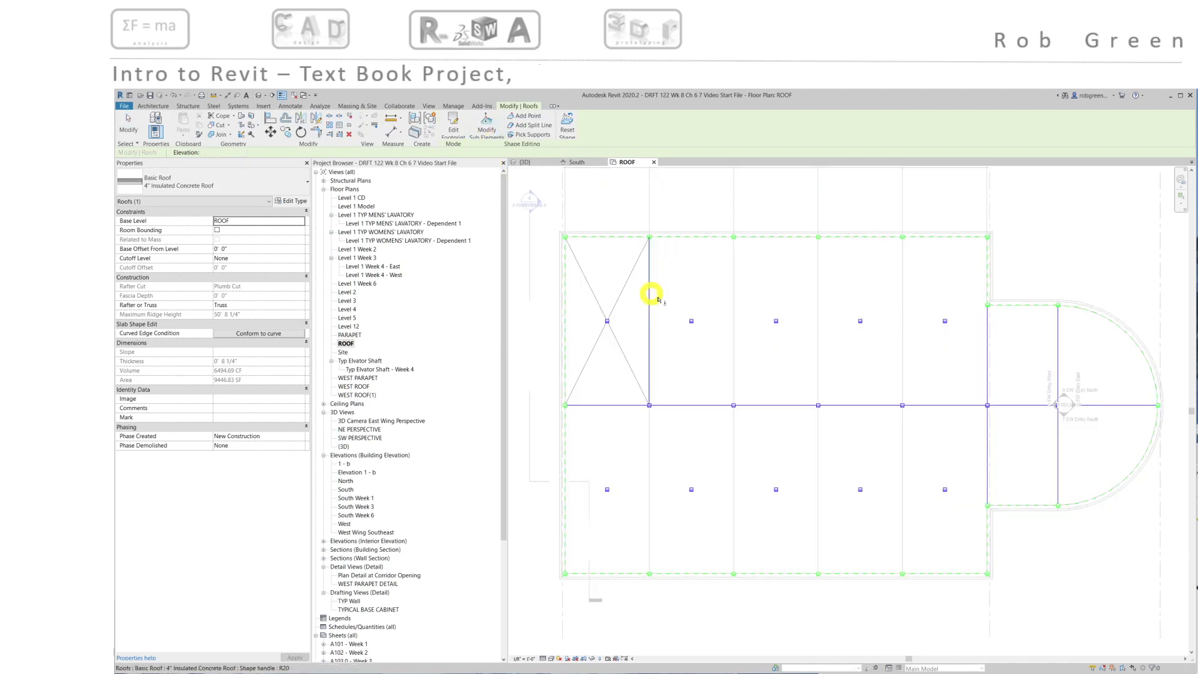
pyautogui.click(692, 321)
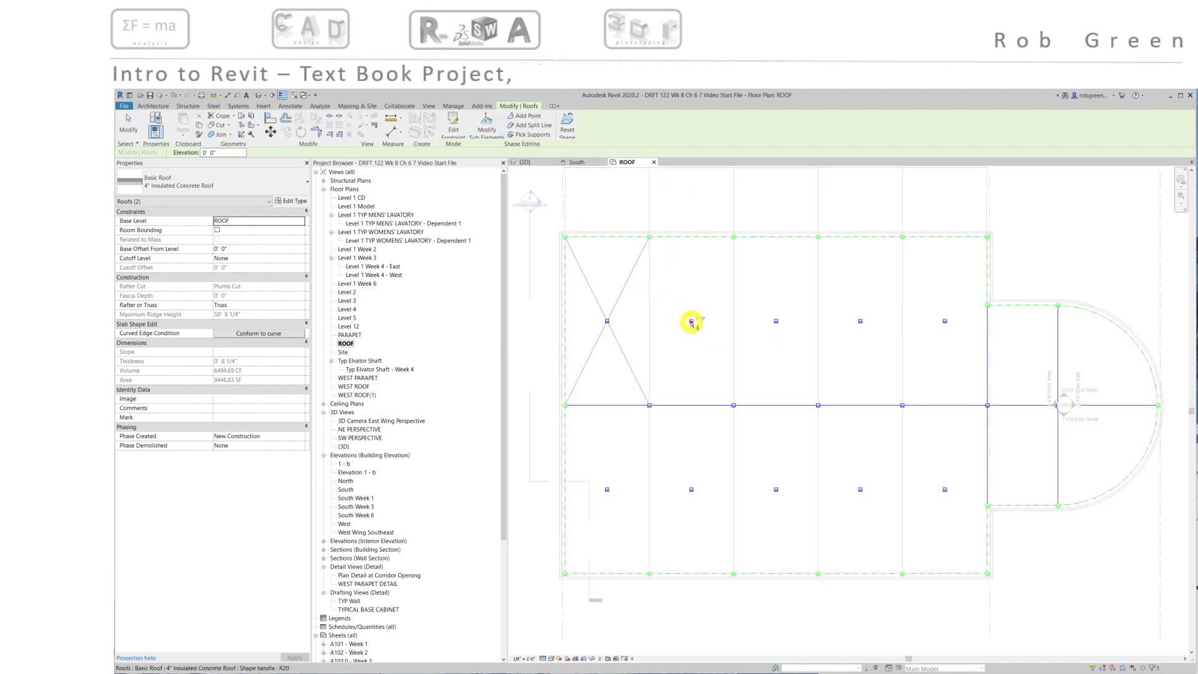
pyautogui.click(699, 320)
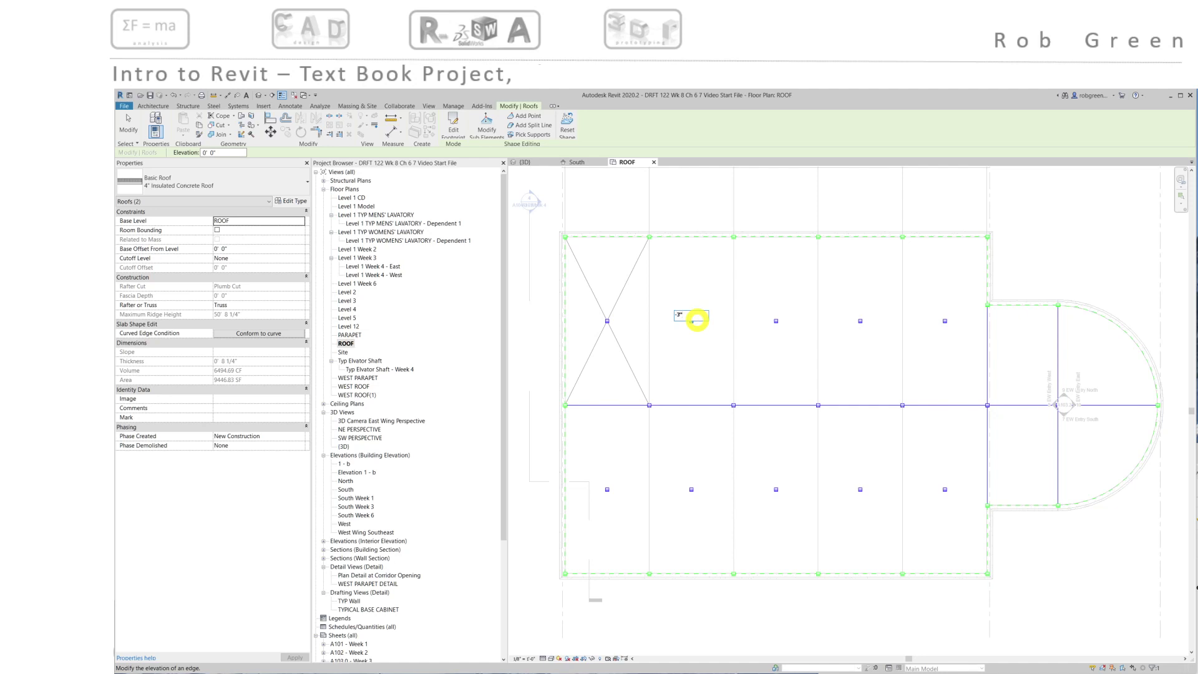
pyautogui.write('-3"')
pyautogui.press('Return')
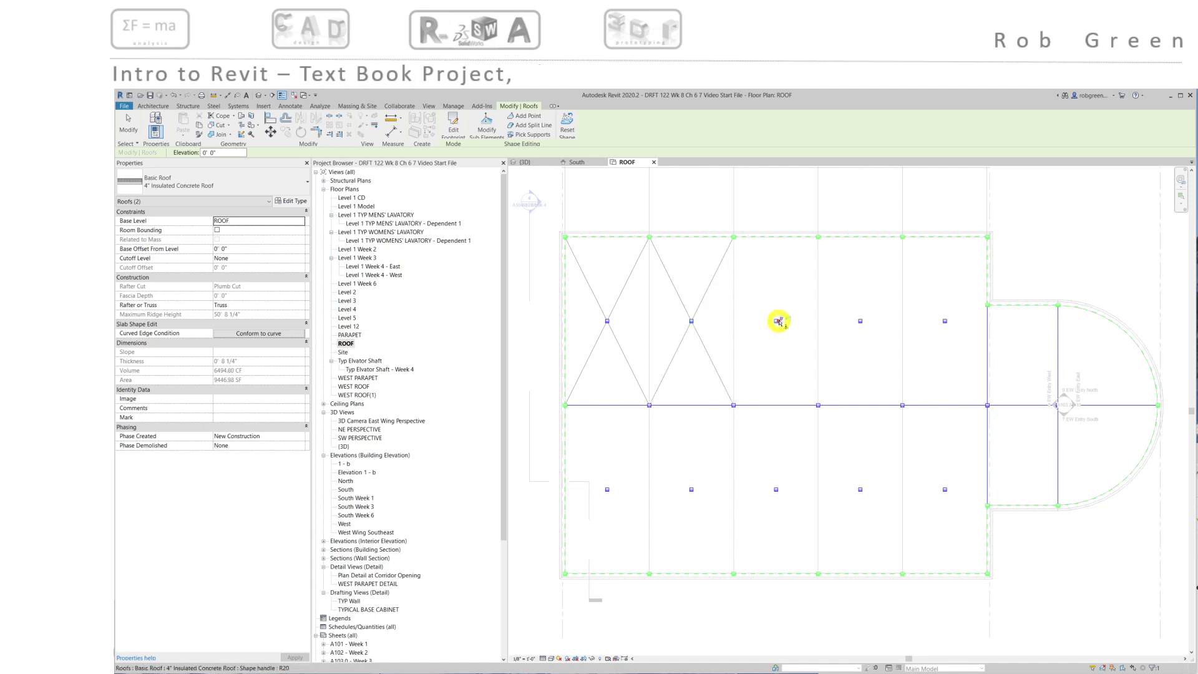
# - Set the elevation of the centre points in the three remaining northern bays to -3"
pyautogui.click(777, 321)
pyautogui.click(784, 319)
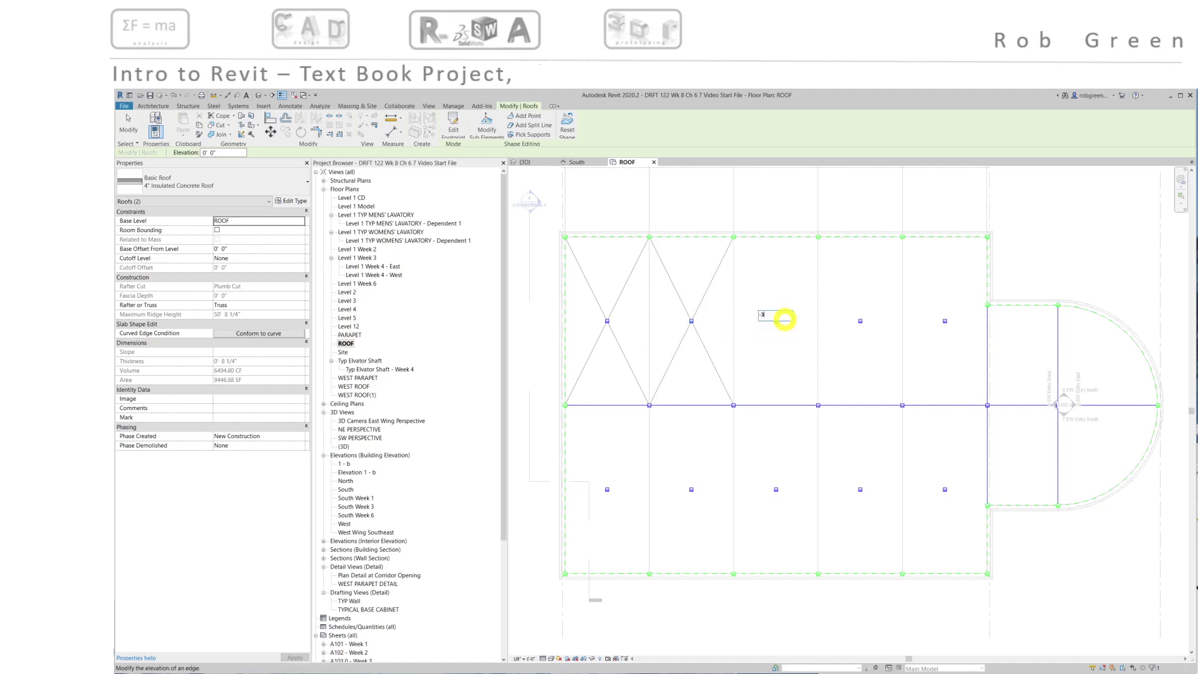
pyautogui.write('-3')
pyautogui.press('Return')
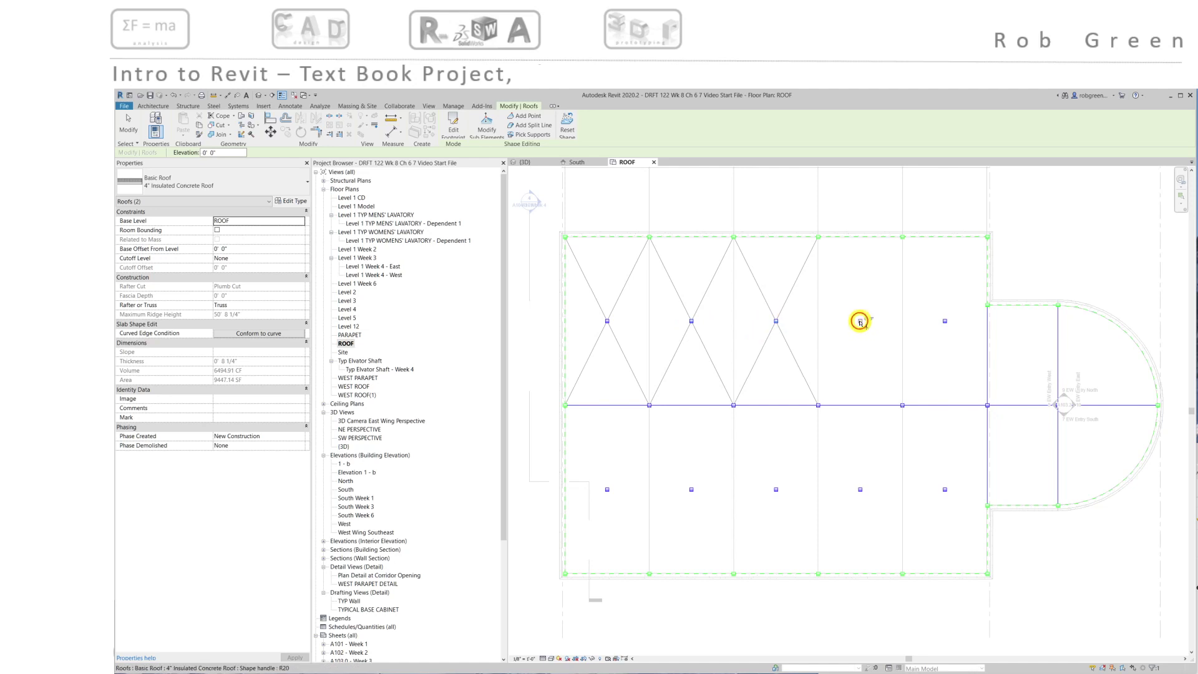
pyautogui.click(860, 322)
pyautogui.click(867, 316)
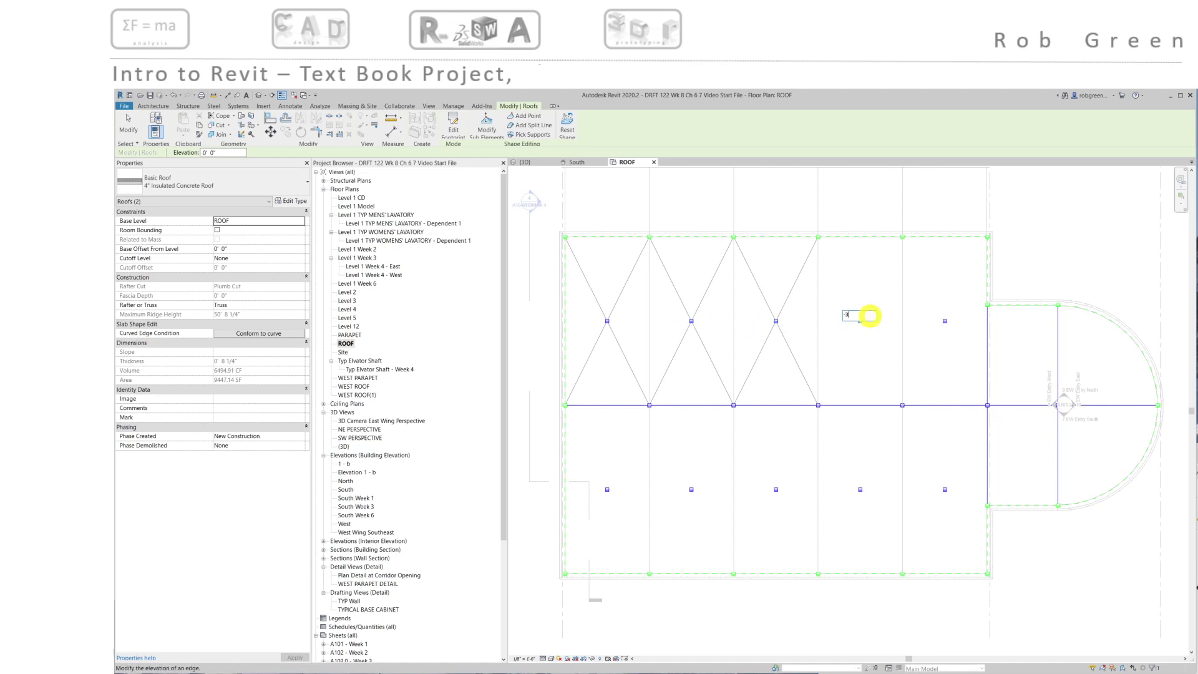
pyautogui.press('Return')
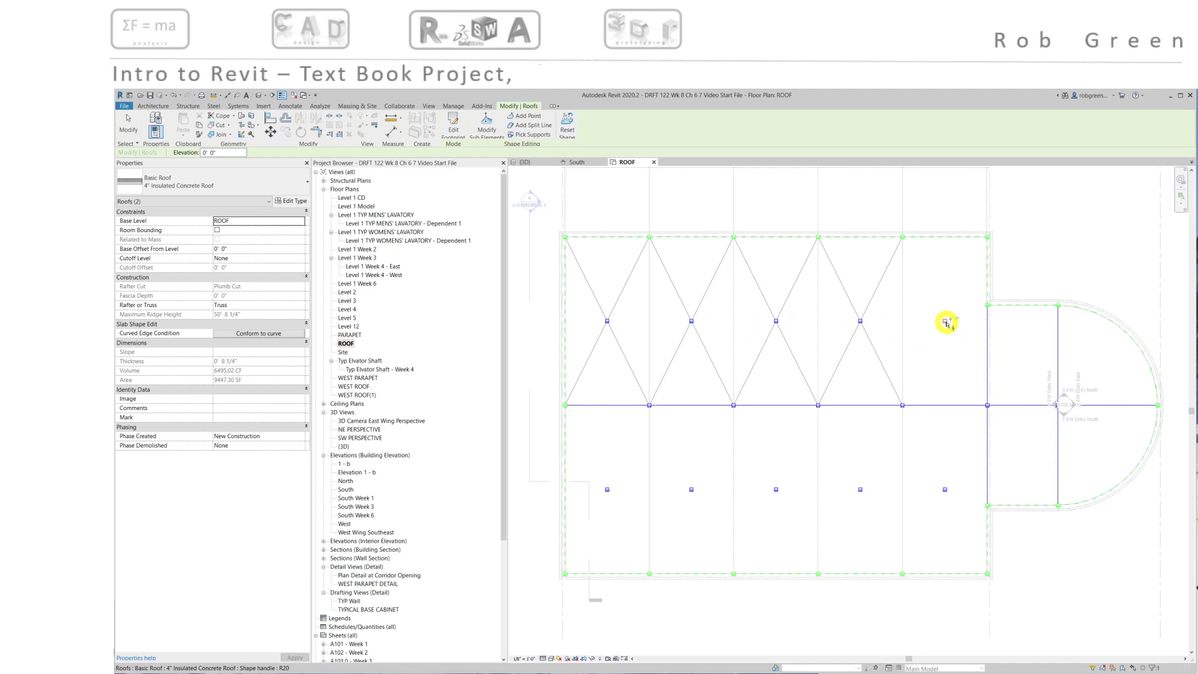
pyautogui.click(952, 318)
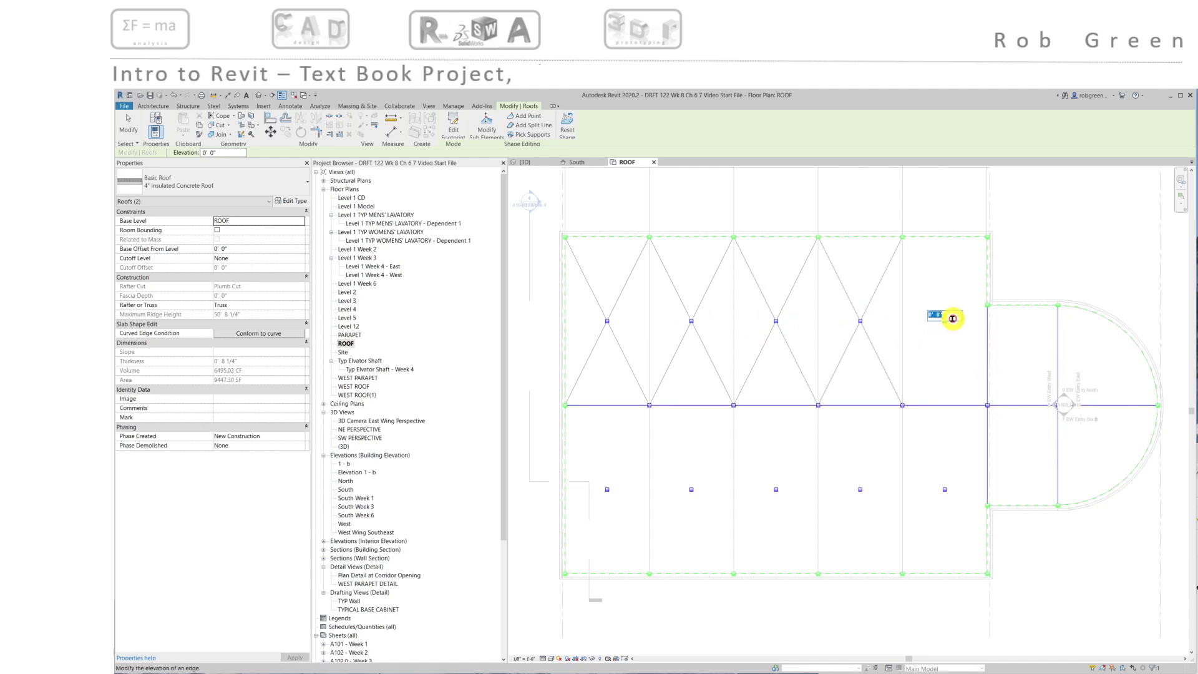
pyautogui.write('-3')
pyautogui.press('Return')
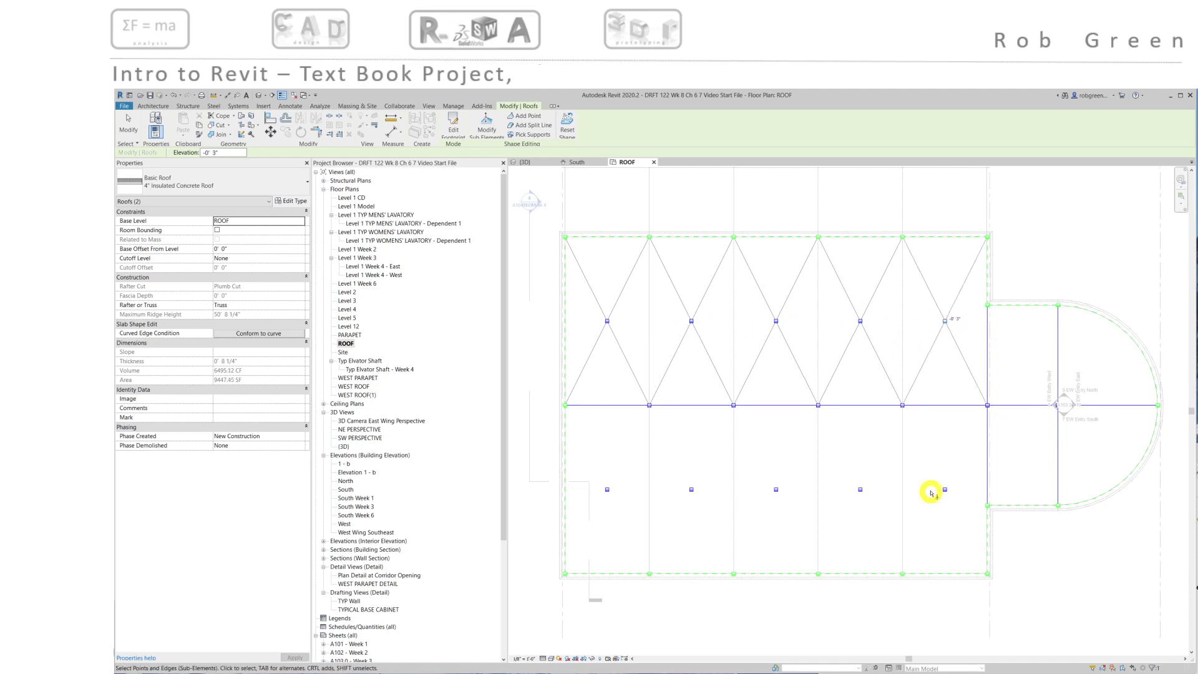
# - Set the elevation of the centre points in the two easternmost southern bays to -3"
pyautogui.click(949, 489)
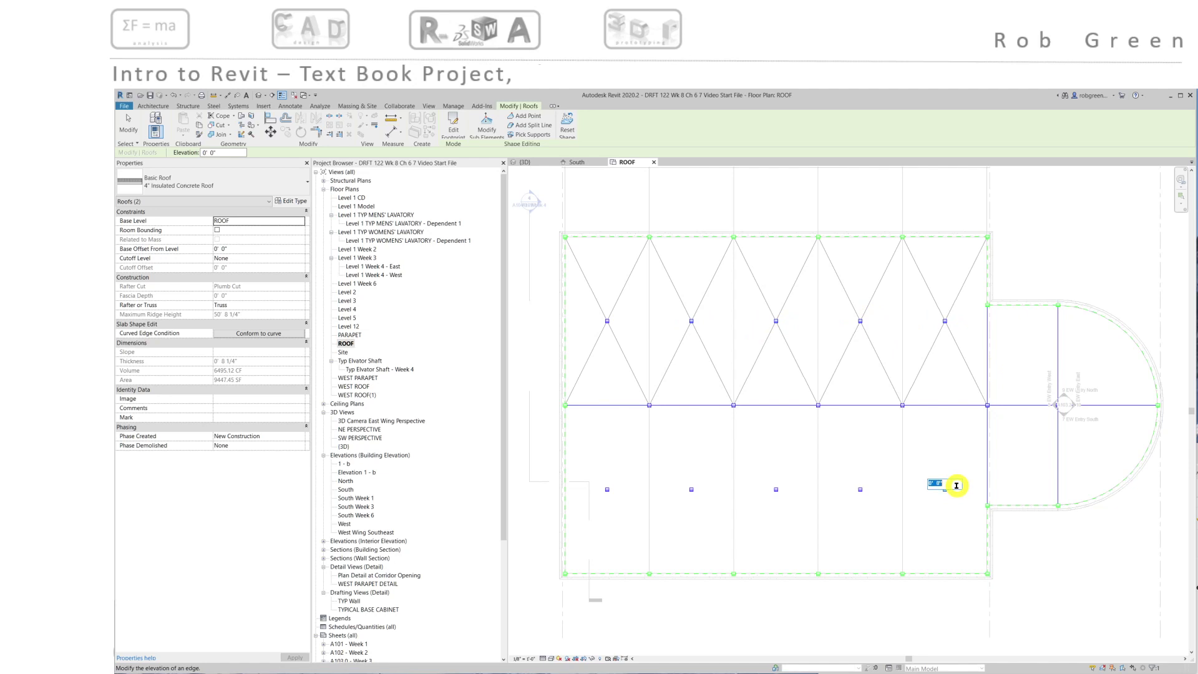
pyautogui.write('-3')
pyautogui.press('Return')
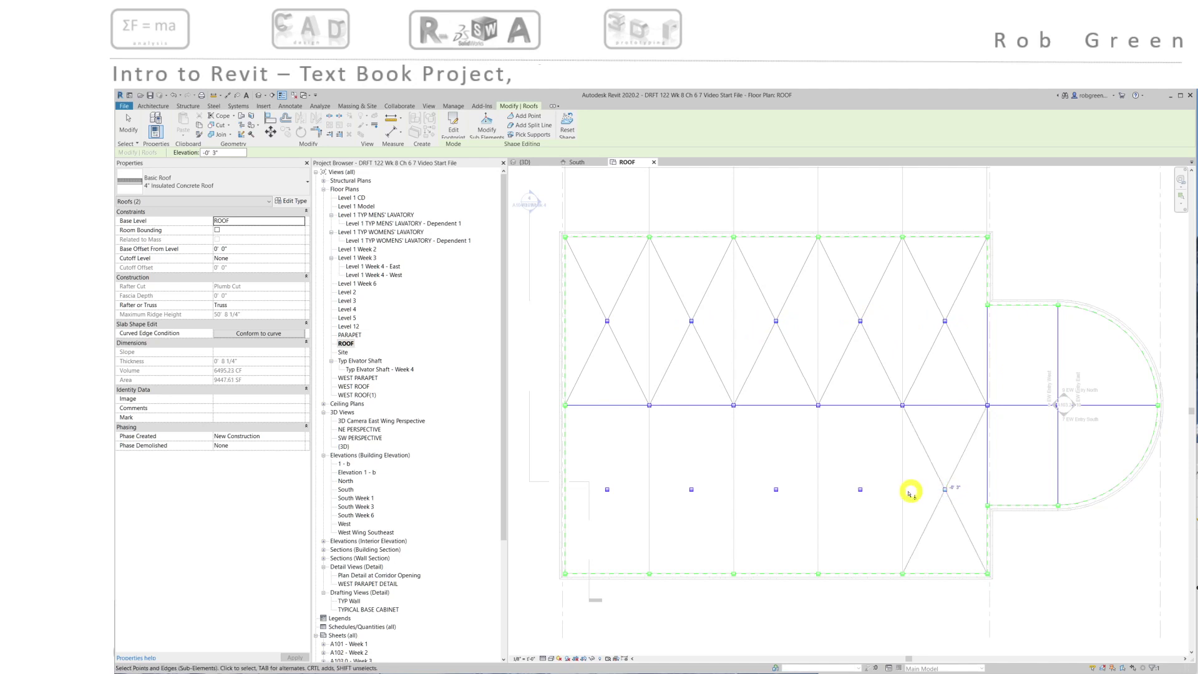
pyautogui.click(861, 490)
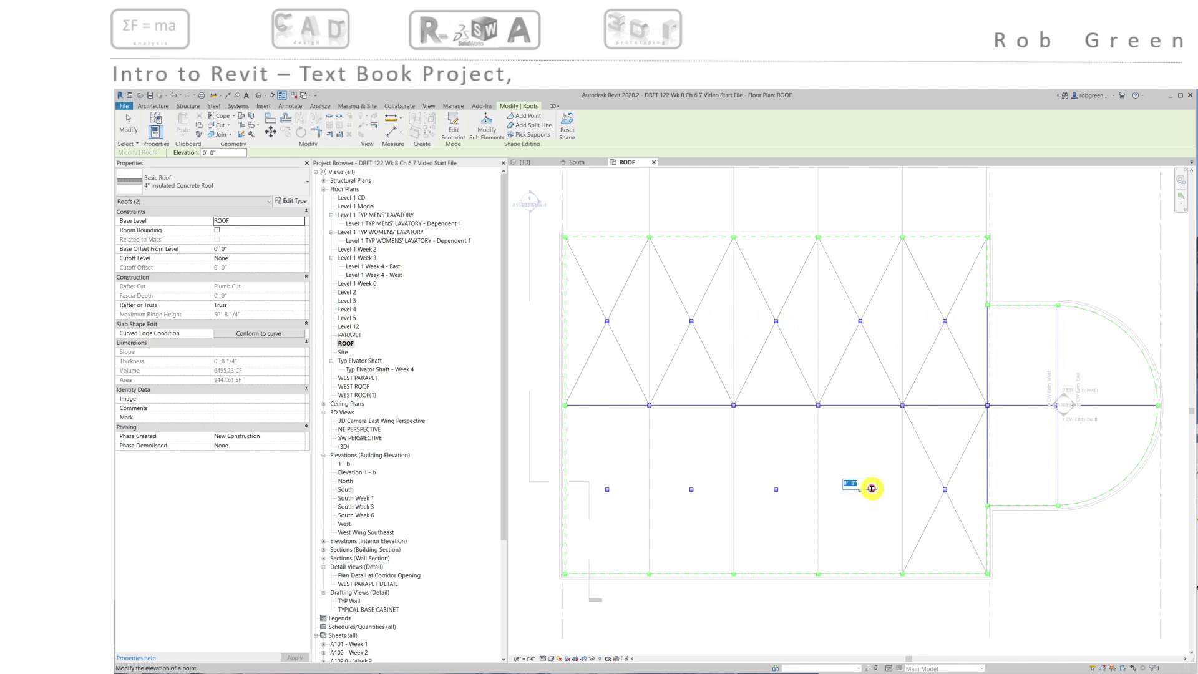
pyautogui.write('-3')
pyautogui.press('Return')
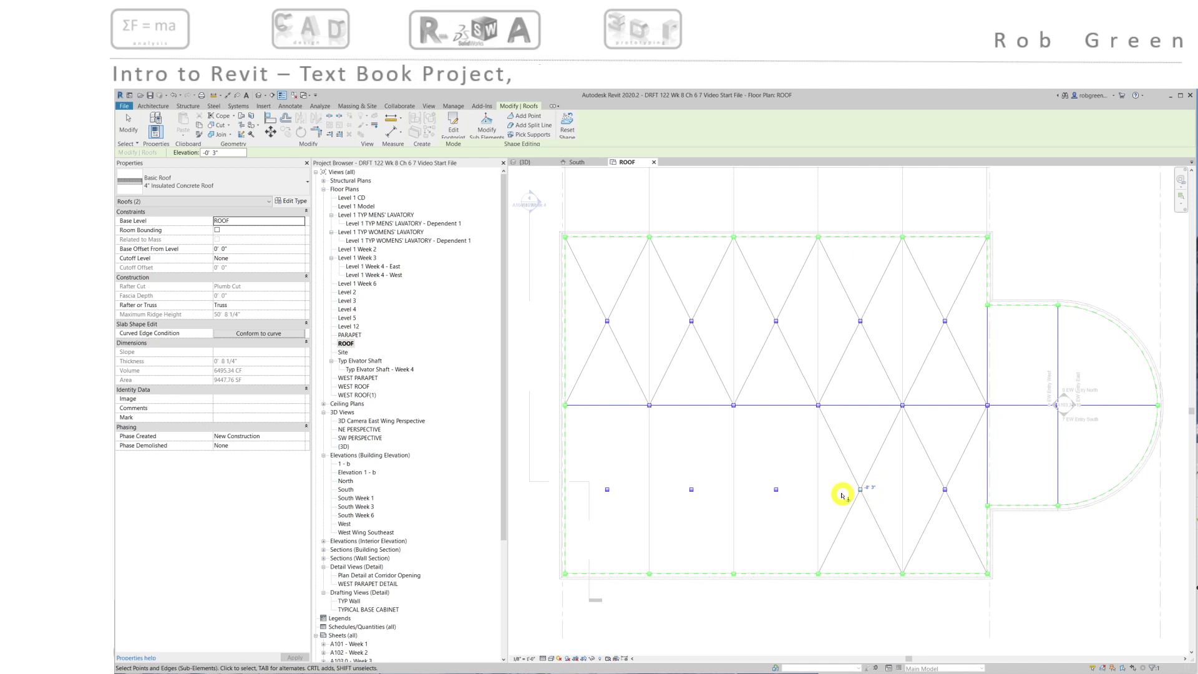
# - Set the elevation of the centre points in the three remaining southern bays to the west to -3"
pyautogui.click(787, 487)
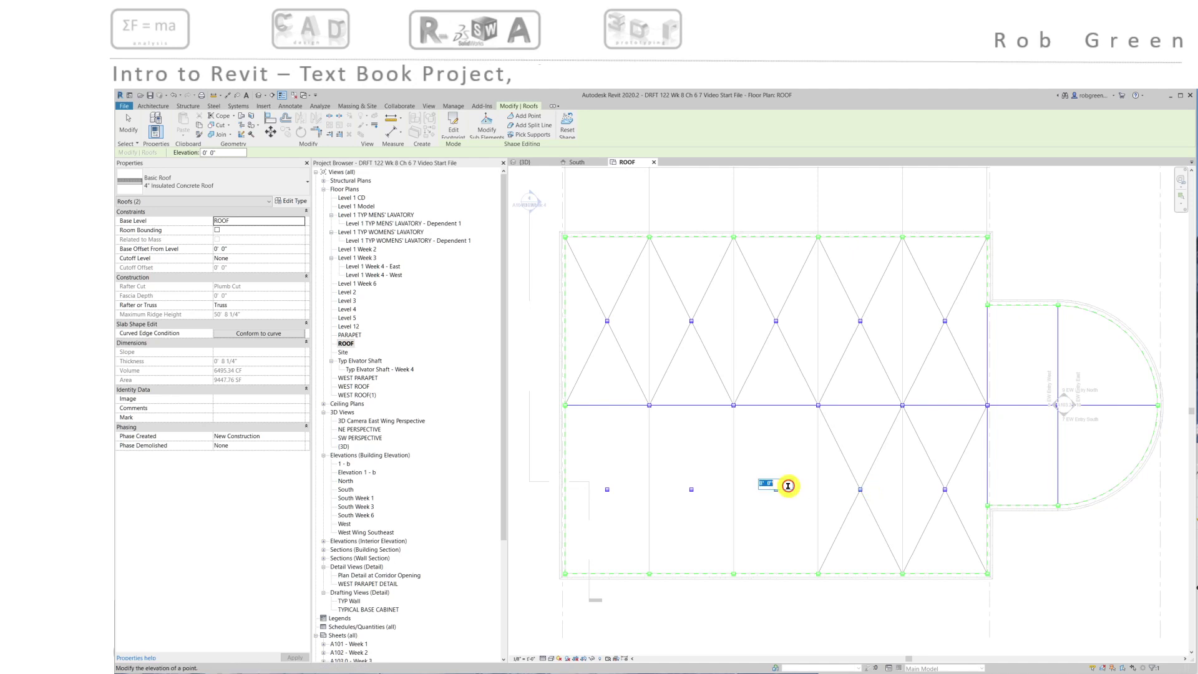
pyautogui.write('-3')
pyautogui.press('Return')
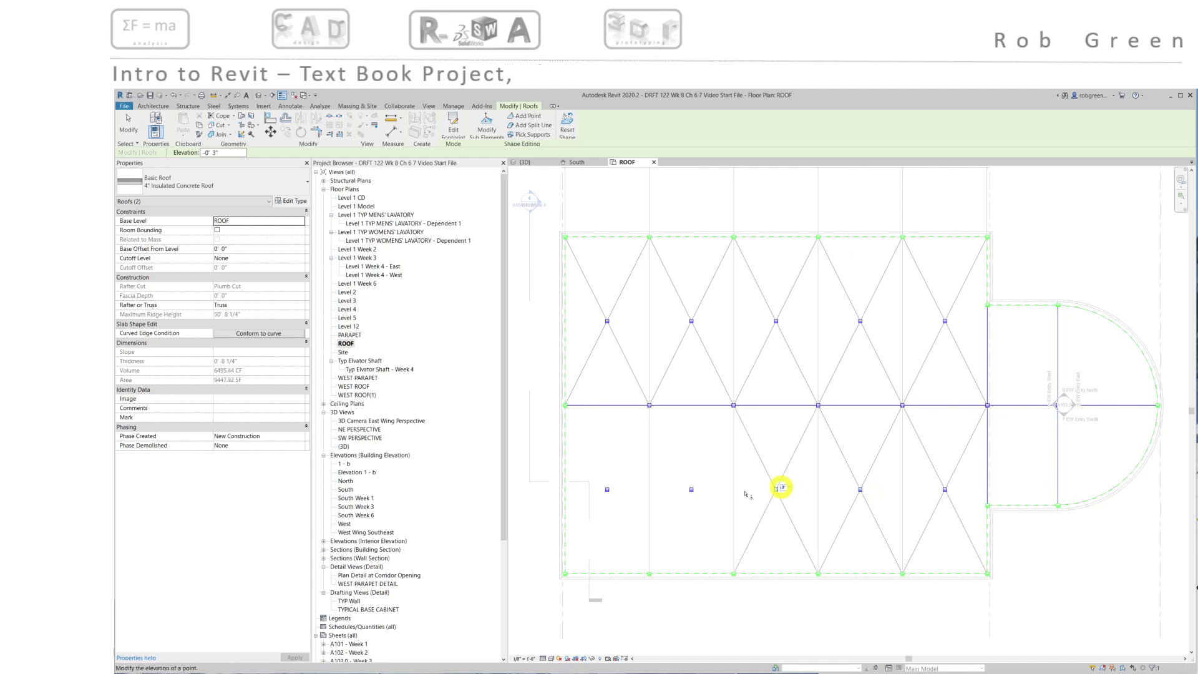
pyautogui.click(704, 488)
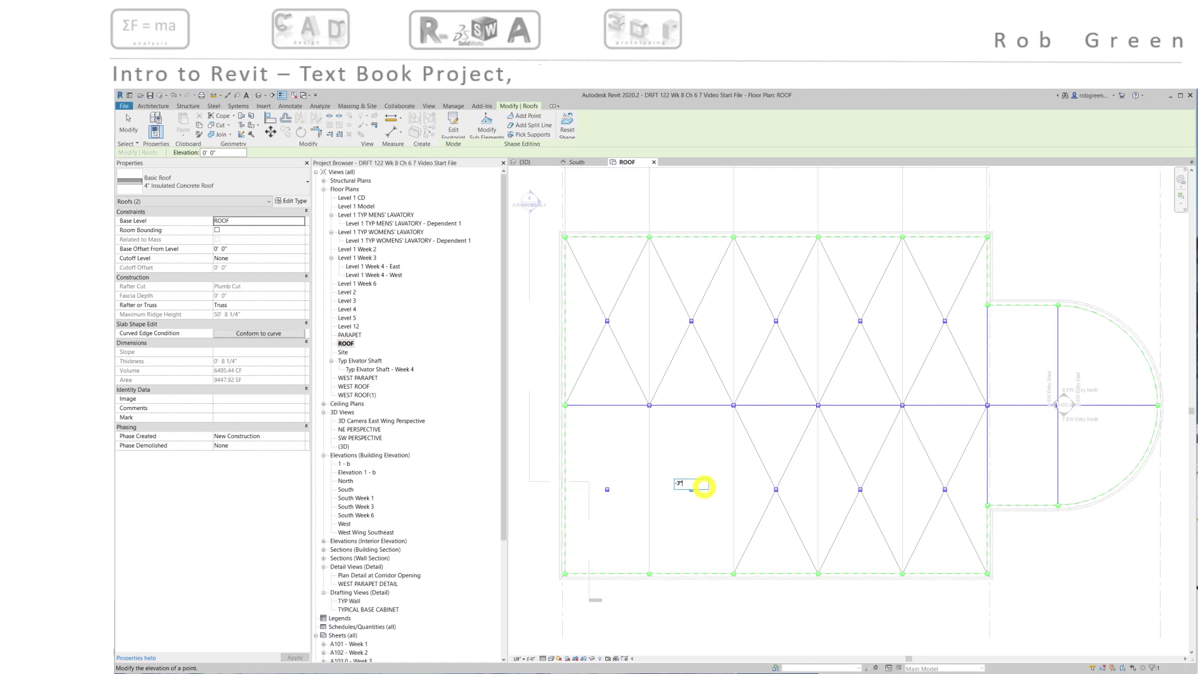
pyautogui.write('-3')
pyautogui.press('Return')
pyautogui.click(613, 489)
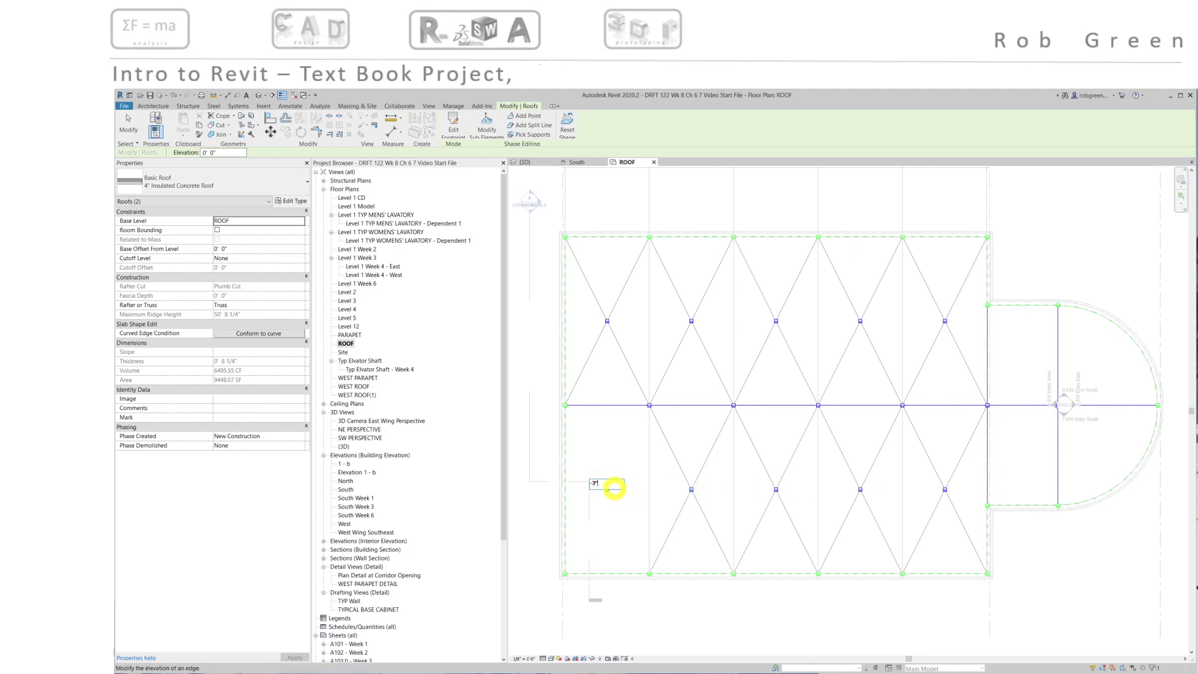
pyautogui.press('Return')
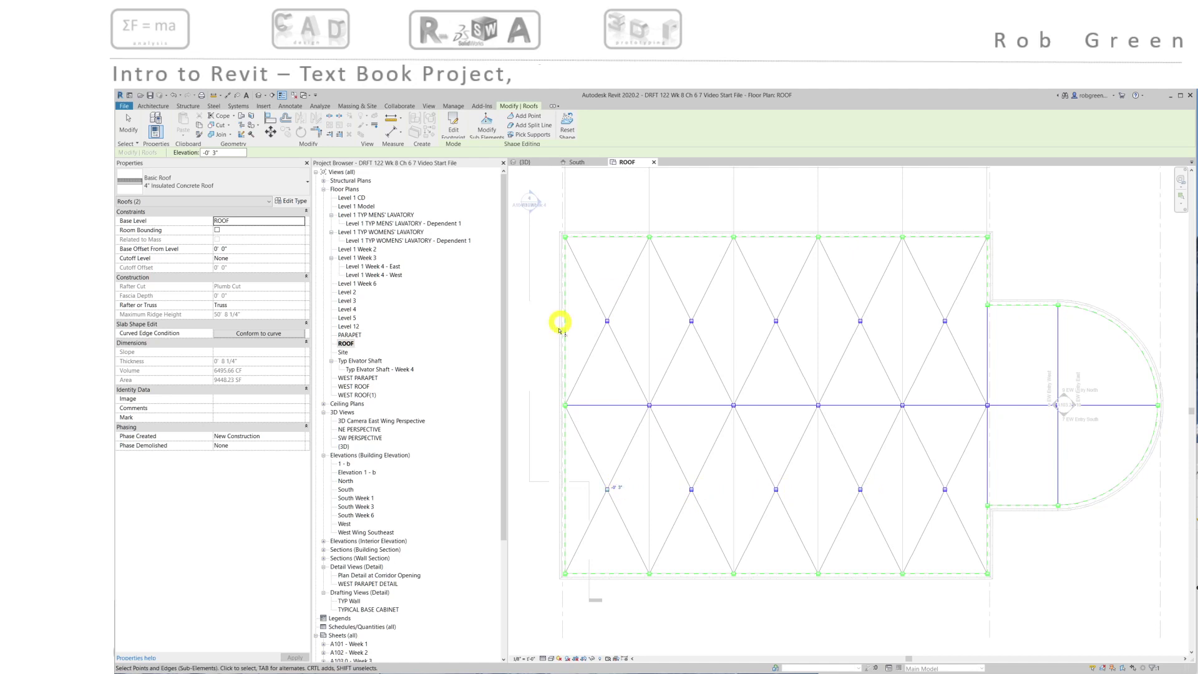
# - Change the elevation of the shape point where the split lines cross in the rounded east entry roof
pyautogui.scroll(5, 802, 431)
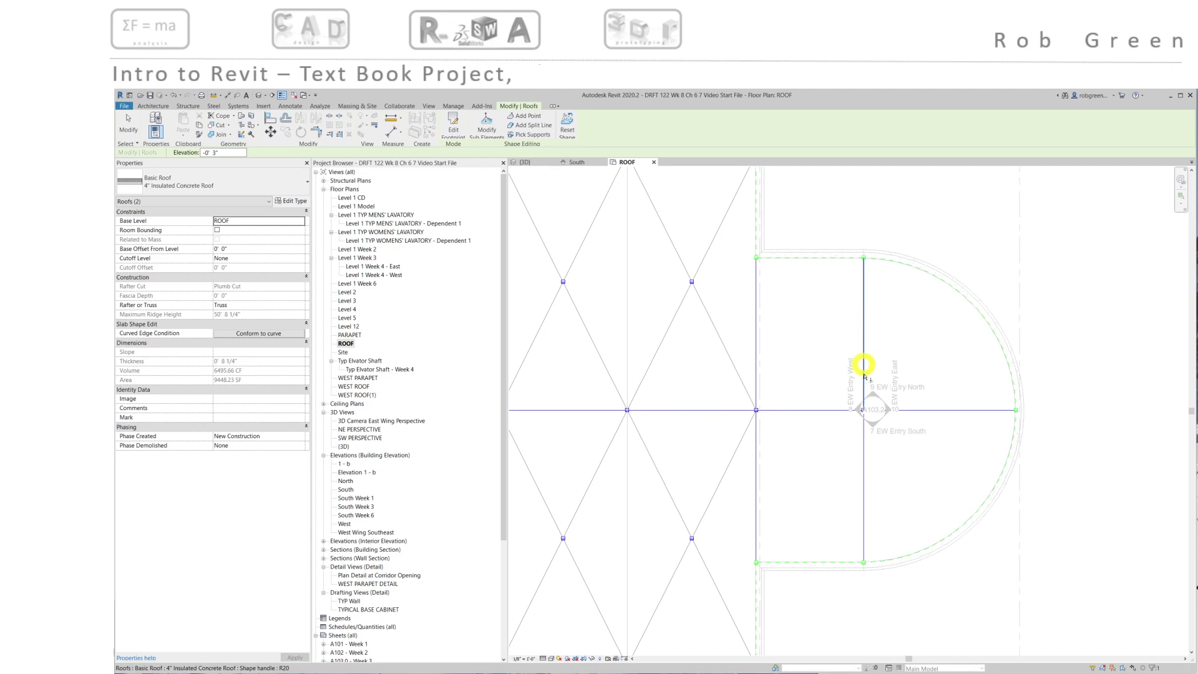
pyautogui.click(861, 408)
pyautogui.scroll(2, 862, 409)
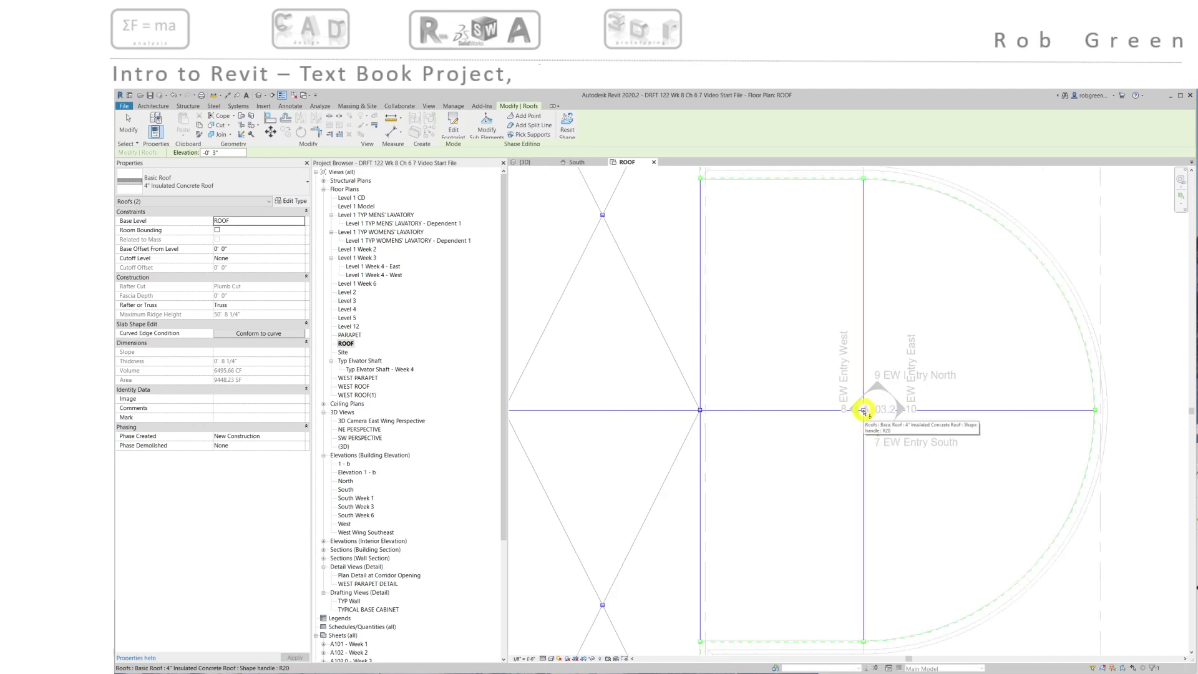
pyautogui.click(871, 406)
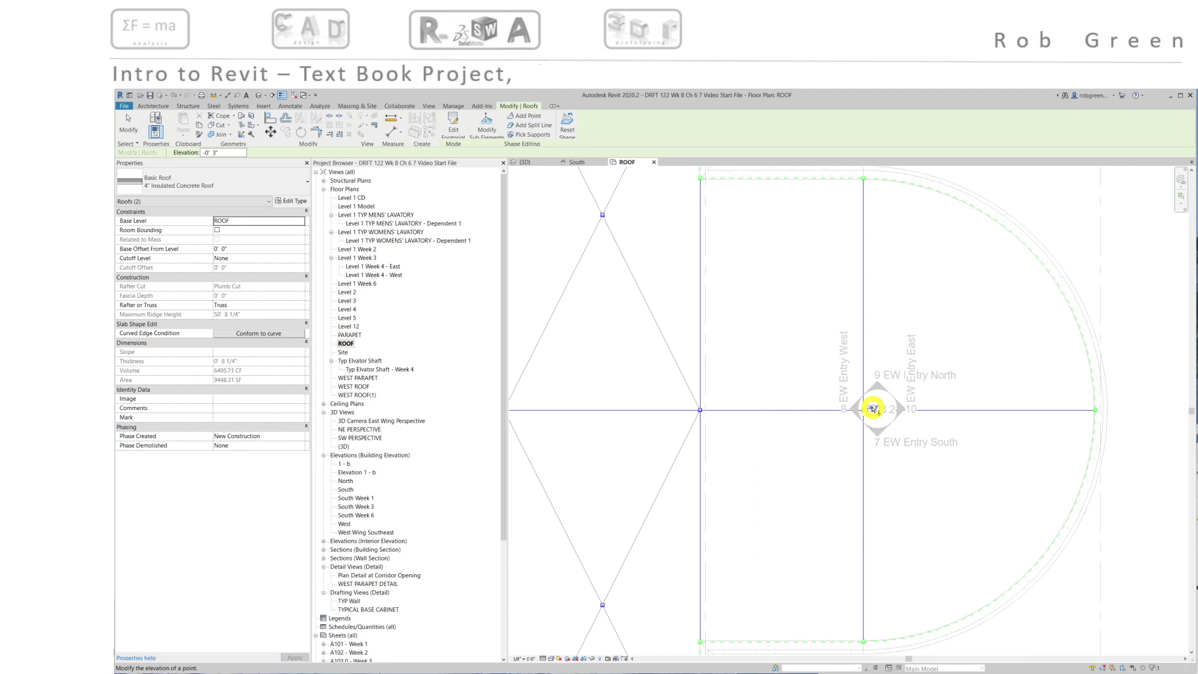
pyautogui.press('Return')
# - Draw a thin detail line from the inner northwest corner of the rounded east entry to the crossing of its split lines
pyautogui.scroll(-2, 816, 460)
pyautogui.moveTo(800, 468); pyautogui.dragTo(814, 459, button='middle')
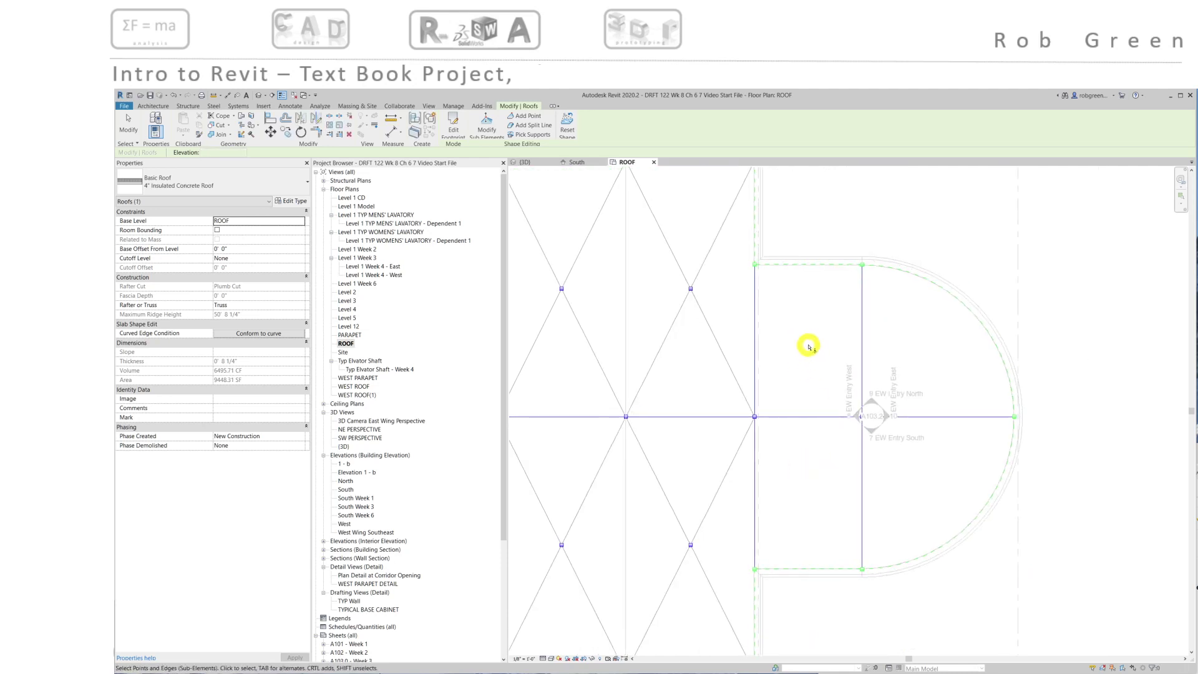
pyautogui.moveTo(813, 481); pyautogui.dragTo(834, 482, button='middle')
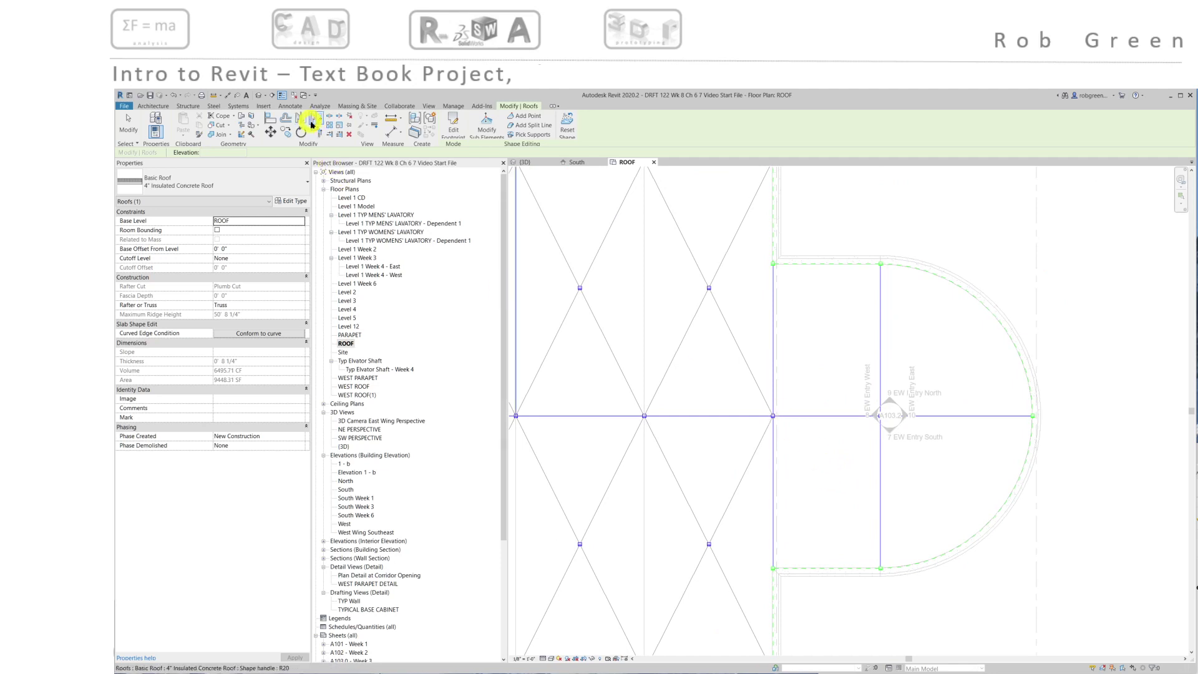
pyautogui.click(604, 254)
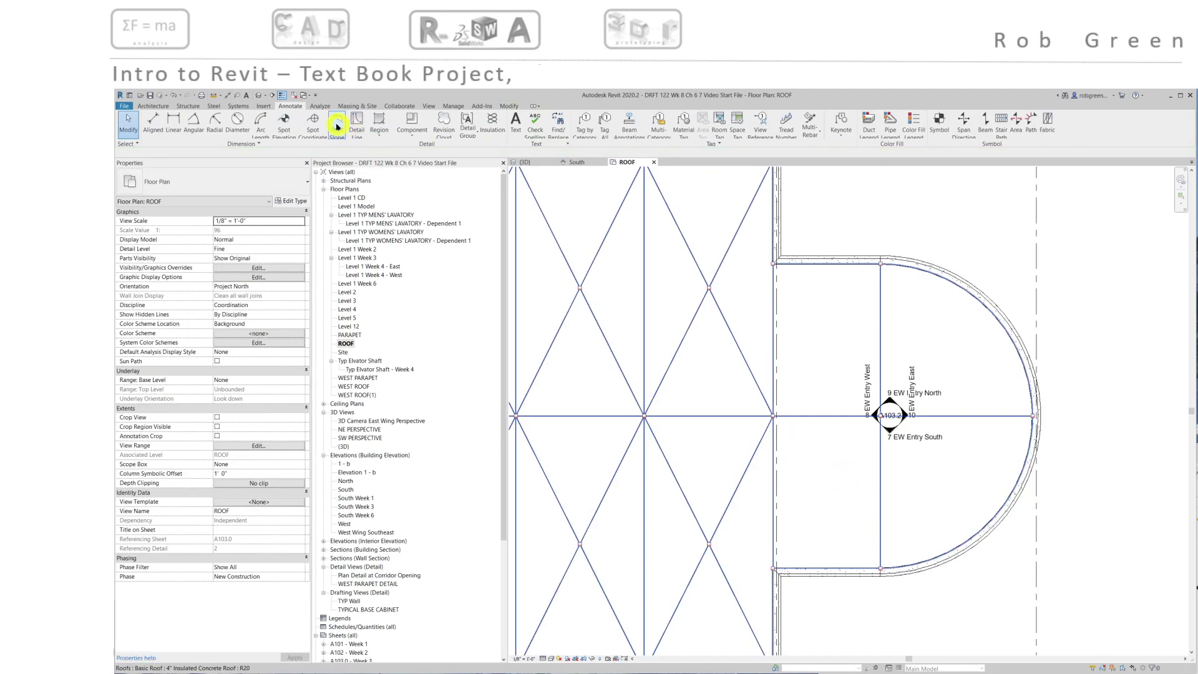
pyautogui.click(356, 122)
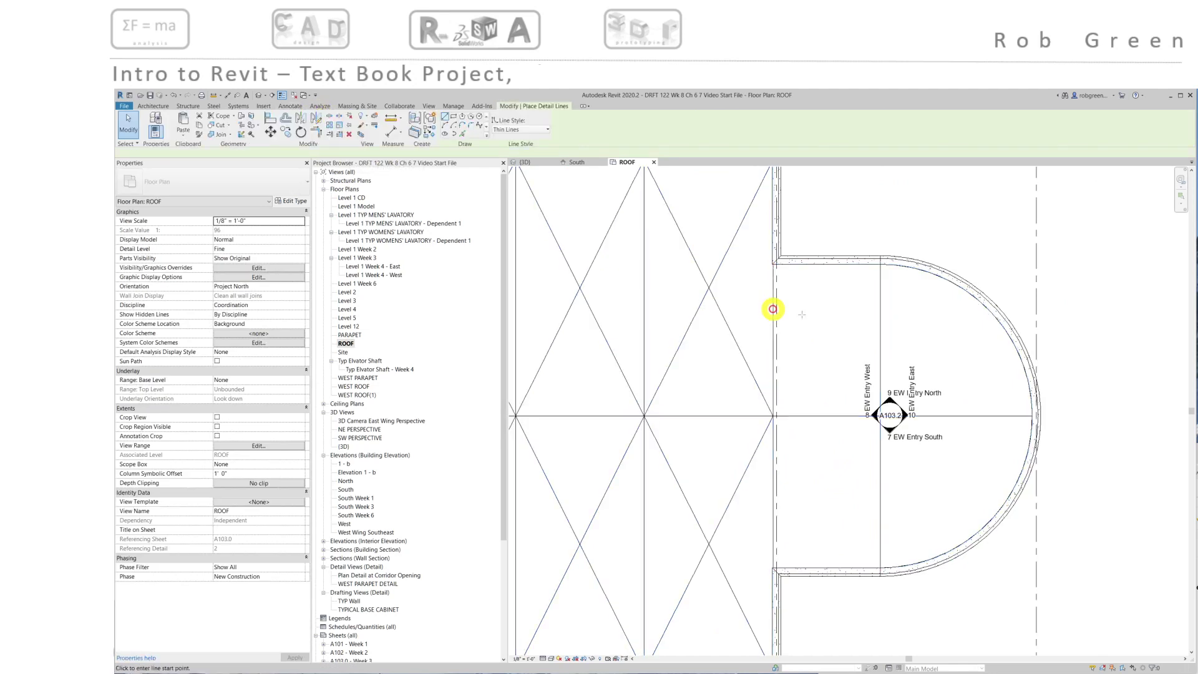
pyautogui.scroll(2, 796, 294)
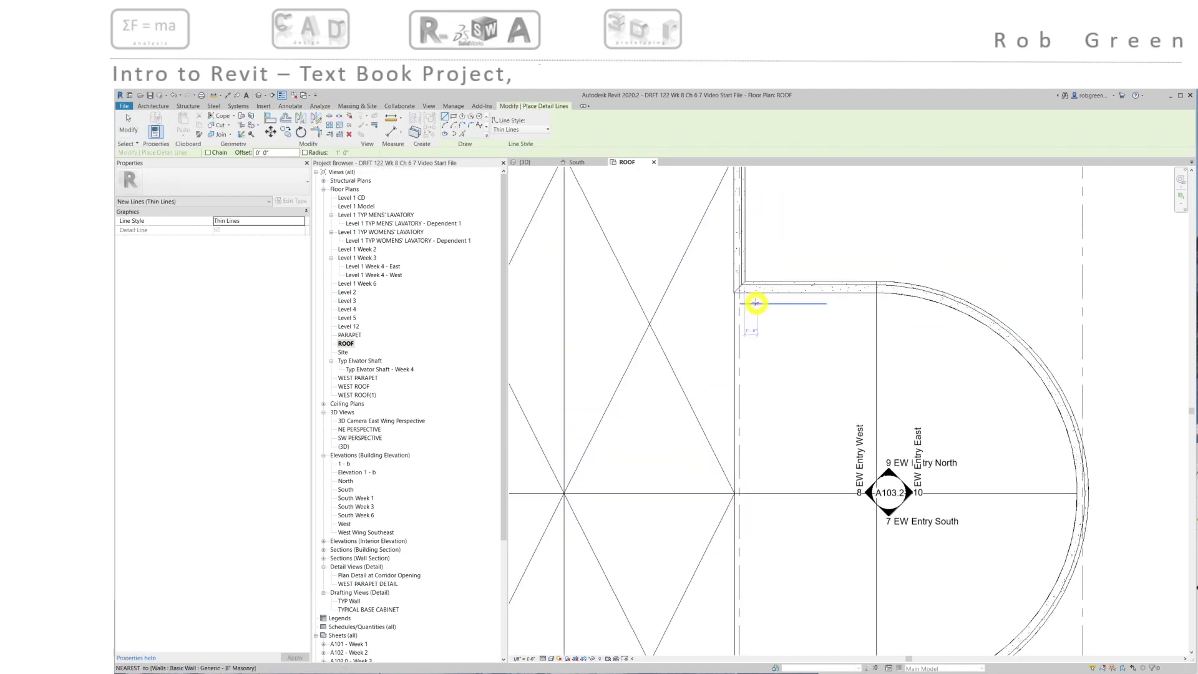
pyautogui.scroll(3, 746, 303)
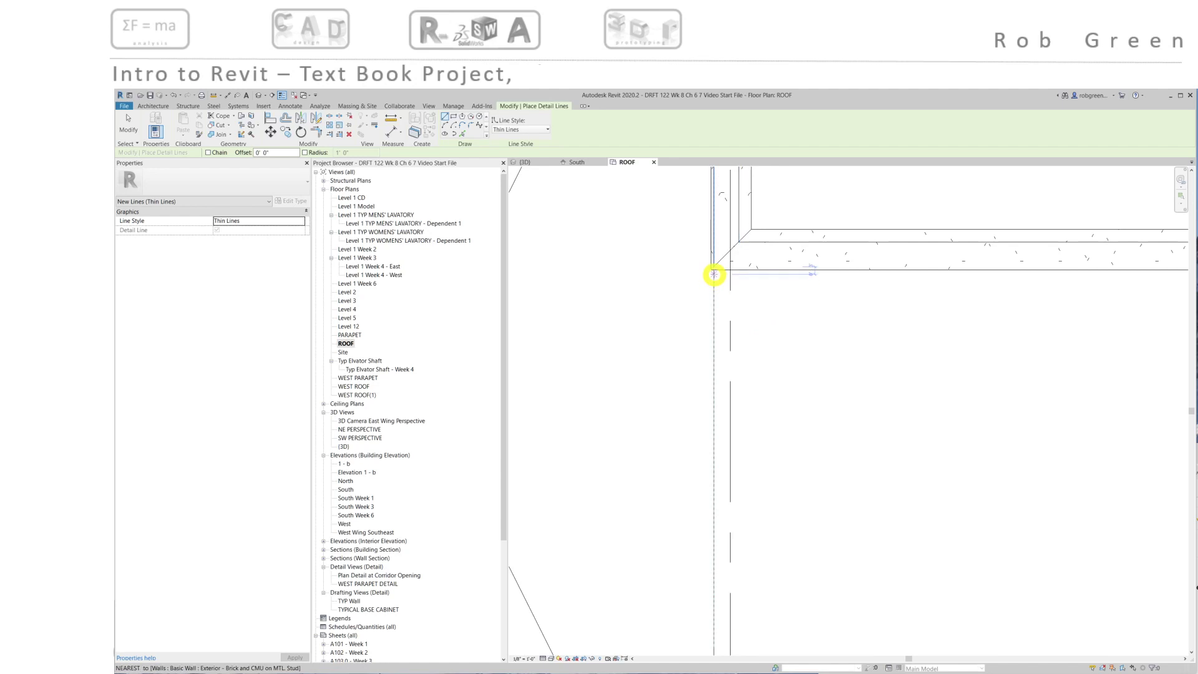
pyautogui.scroll(4, 713, 270)
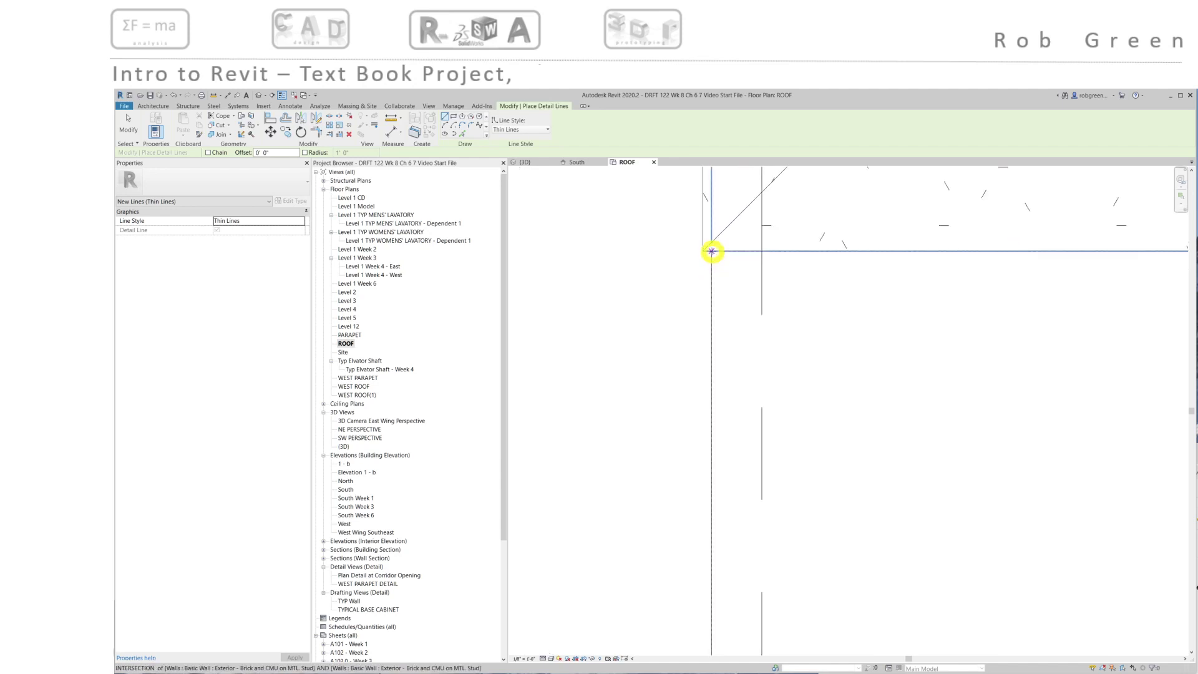
pyautogui.click(712, 252)
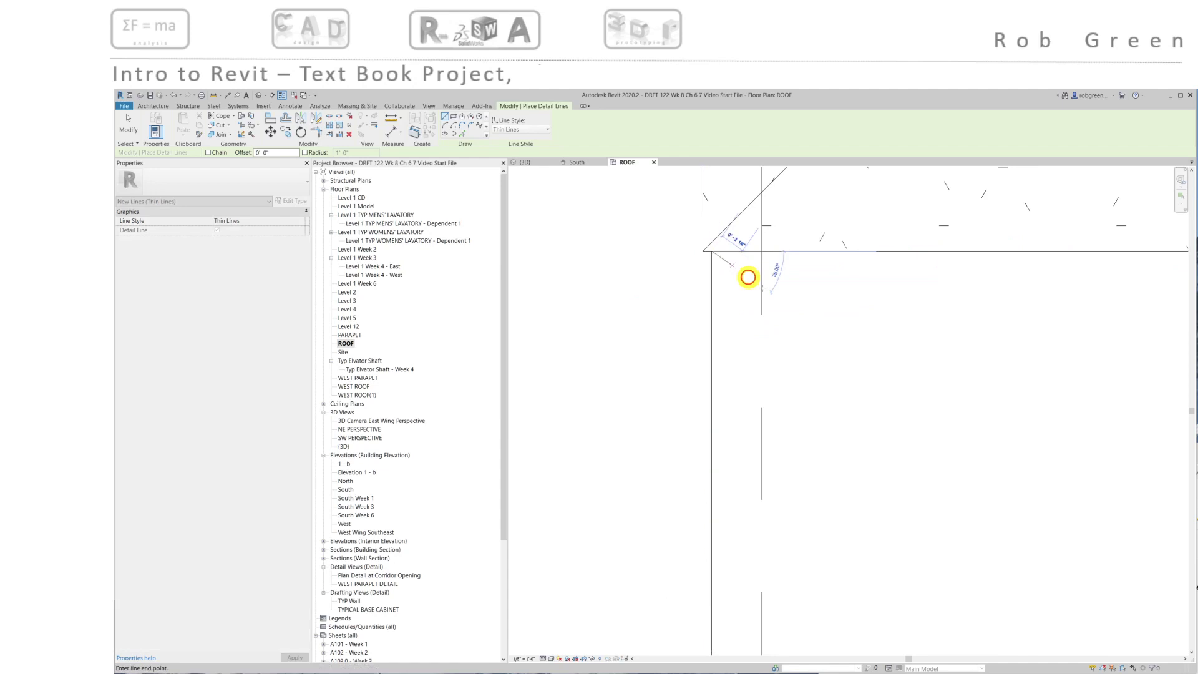
pyautogui.scroll(-3, 870, 402)
pyautogui.moveTo(874, 469); pyautogui.dragTo(775, 388, button='middle')
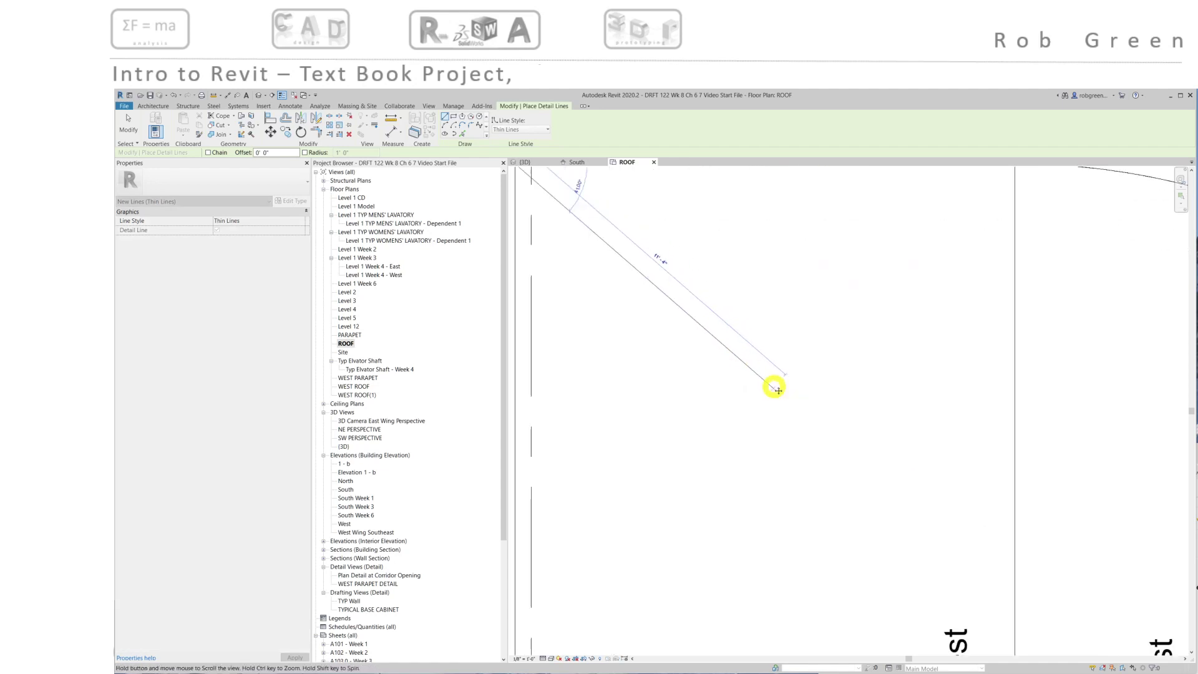
pyautogui.scroll(-2, 872, 476)
pyautogui.moveTo(905, 514); pyautogui.dragTo(840, 345, button='middle')
pyautogui.scroll(4, 891, 533)
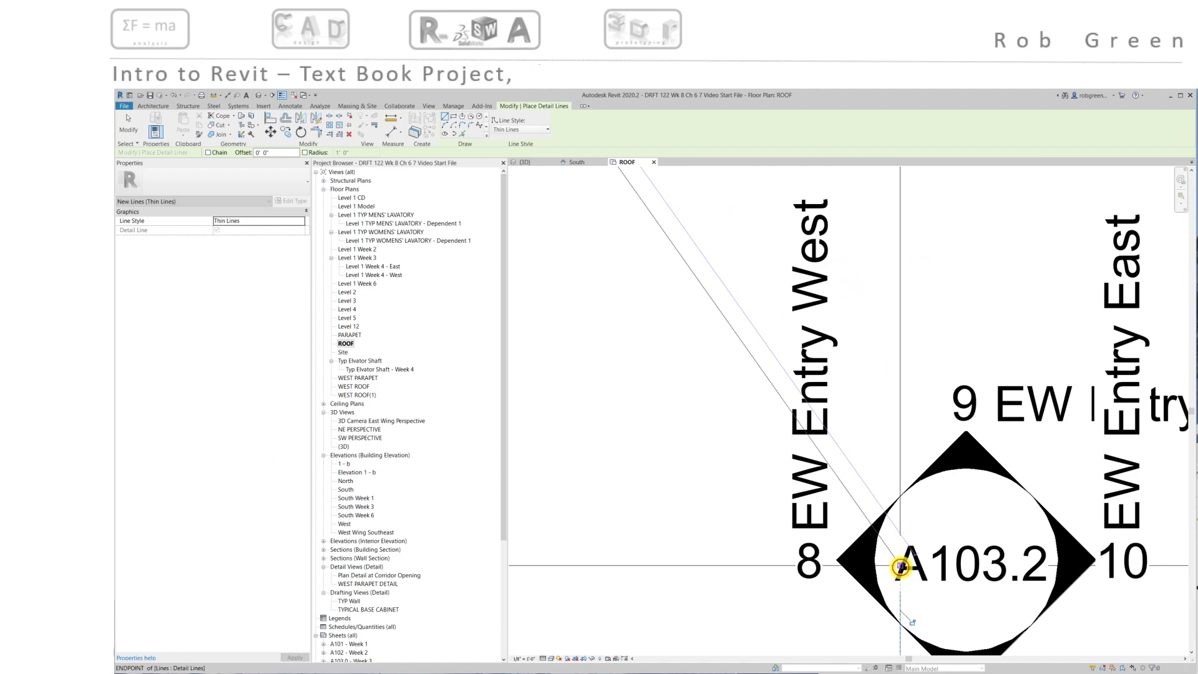
pyautogui.scroll(-5, 902, 566)
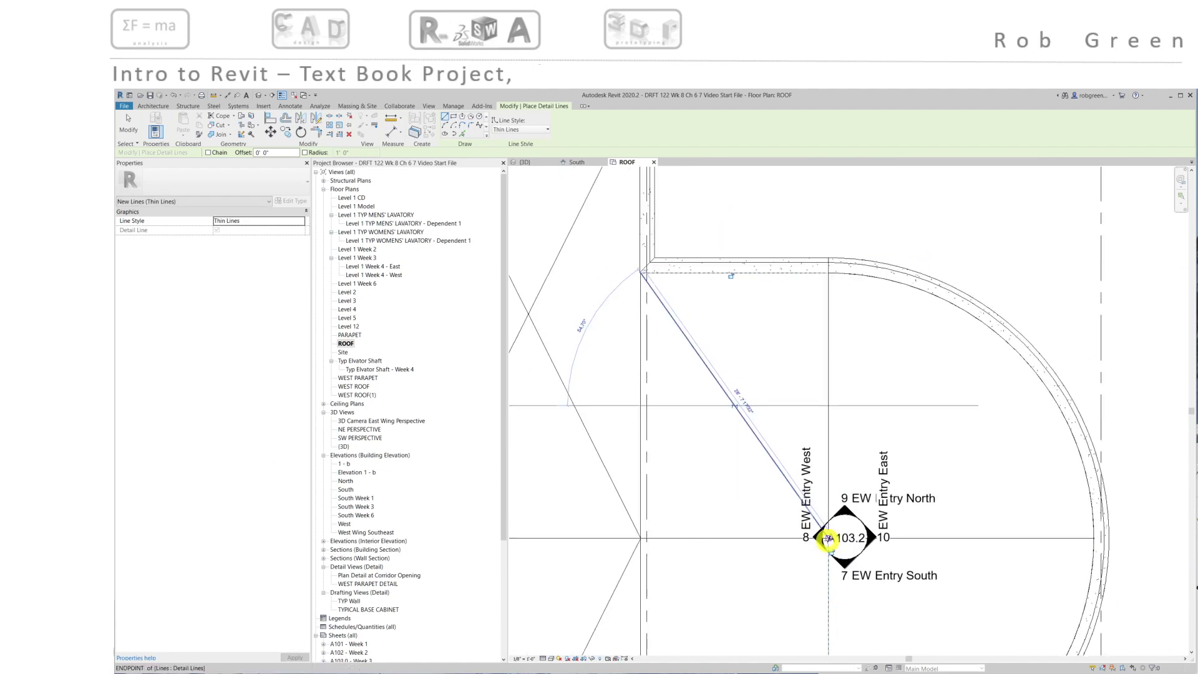
pyautogui.click(828, 538)
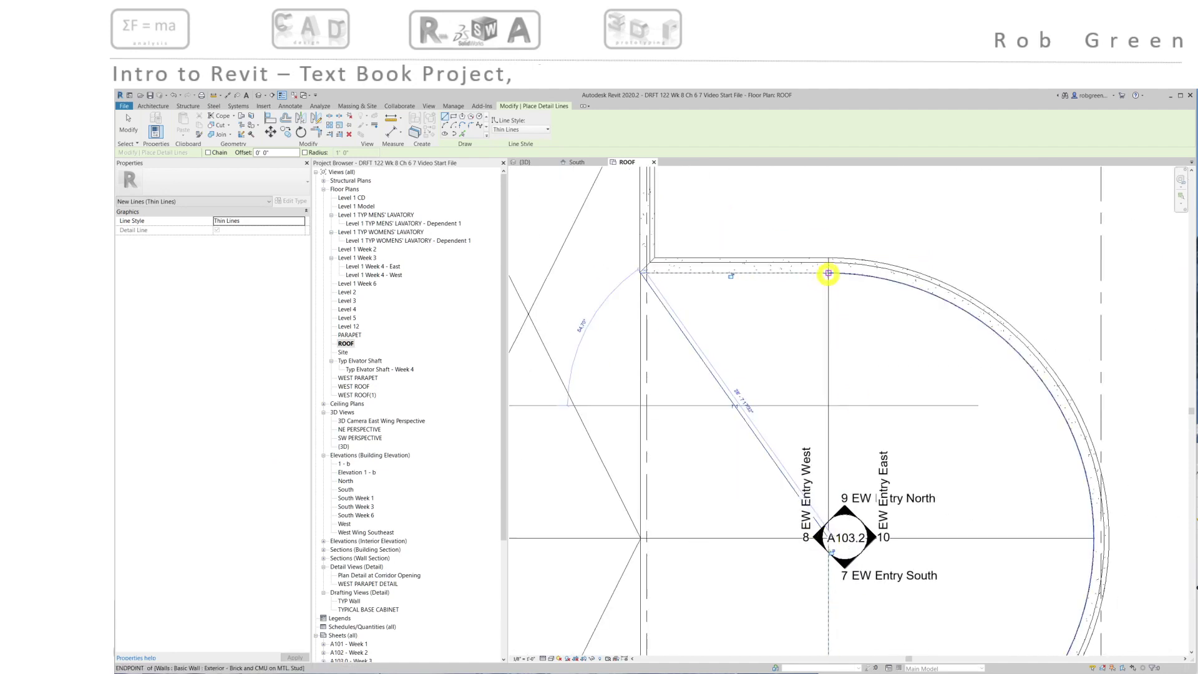
pyautogui.click(829, 273)
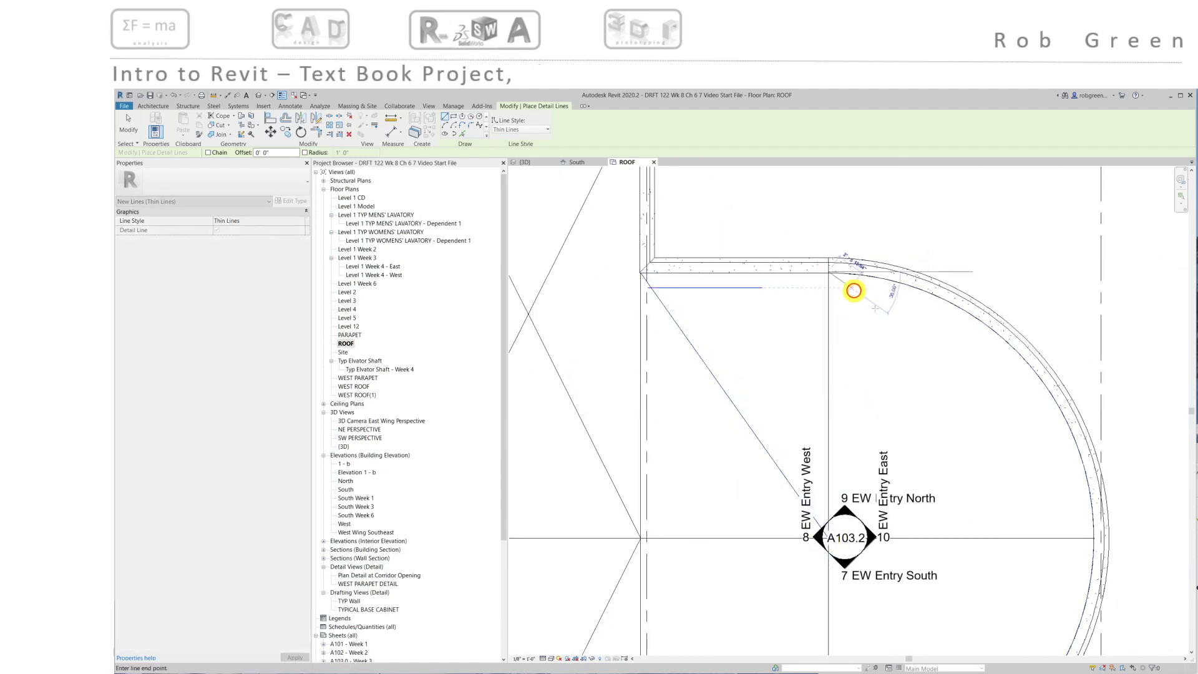
pyautogui.click(1093, 538)
pyautogui.click(1093, 538)
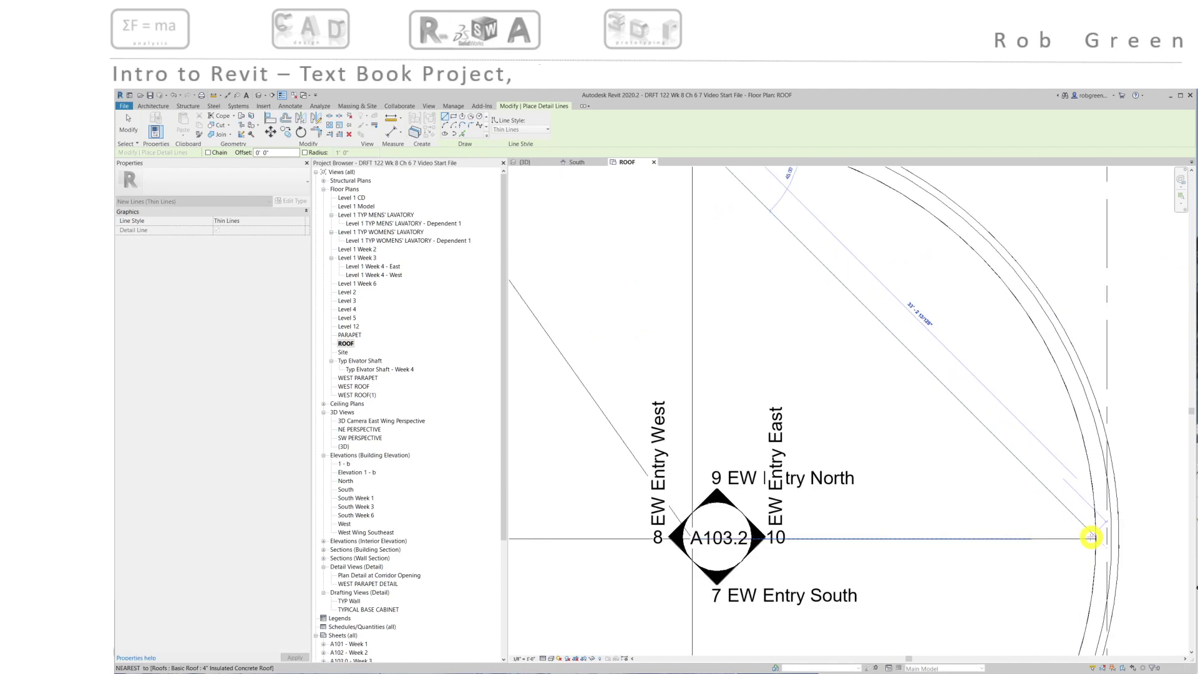
pyautogui.scroll(4, 1097, 539)
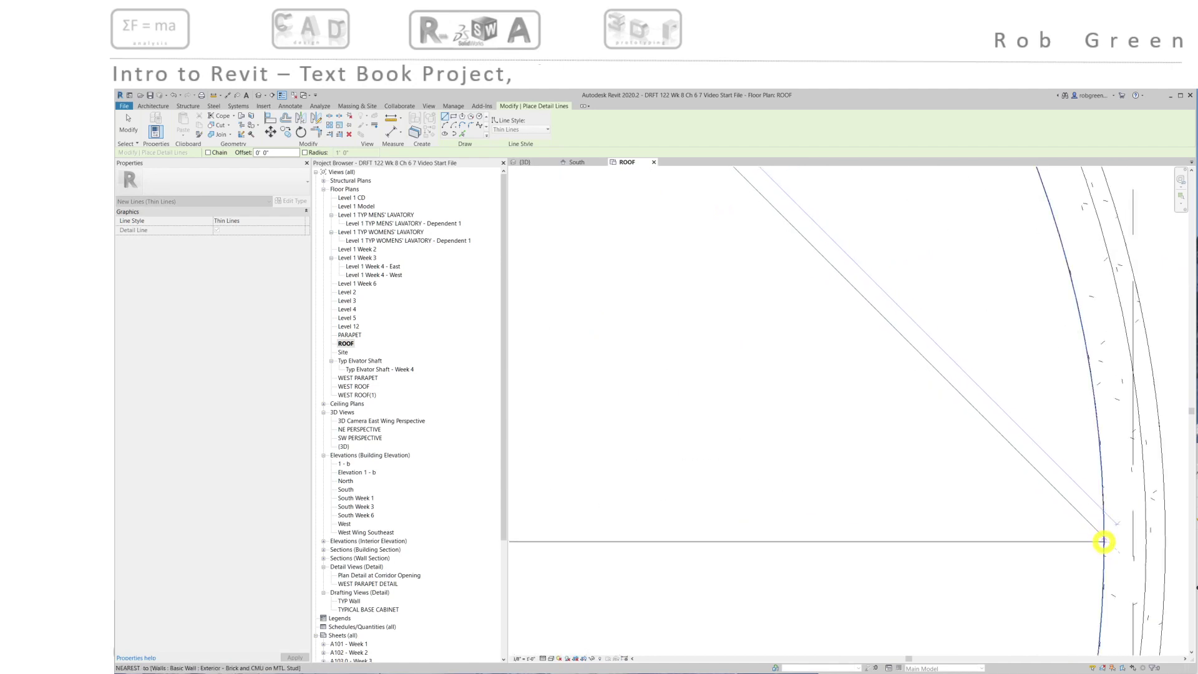
pyautogui.scroll(2, 1103, 542)
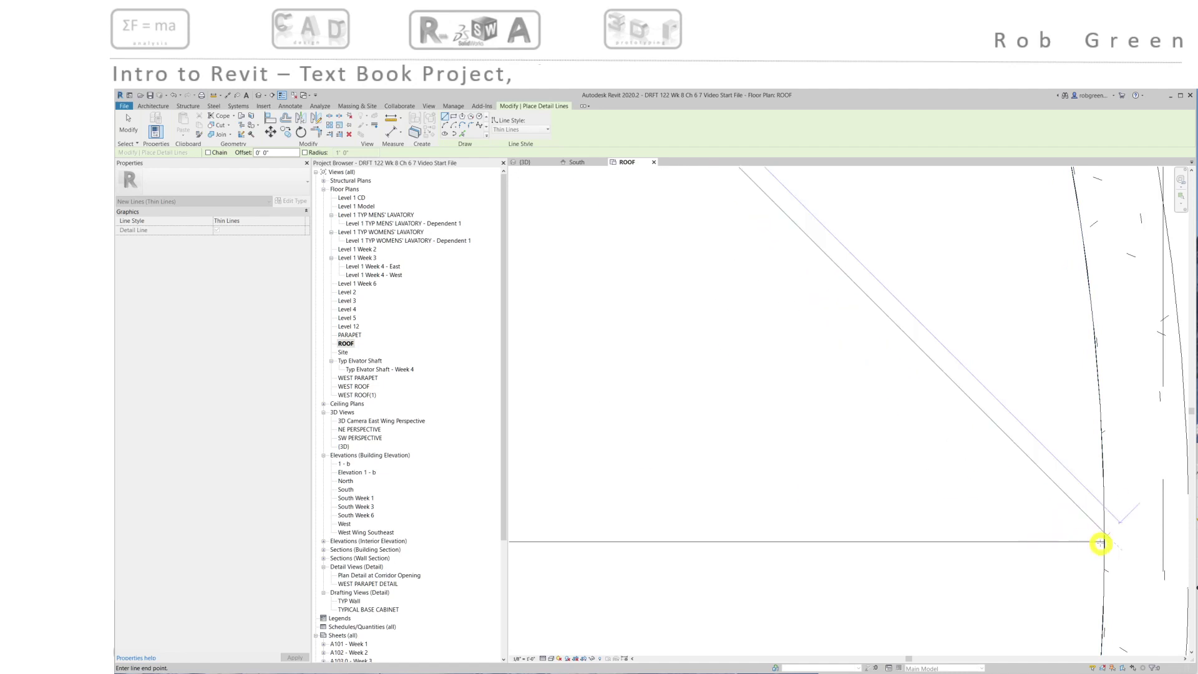
pyautogui.click(1104, 542)
pyautogui.press('Escape')
pyautogui.press('Escape')
# - Mirror the diagonal detail line across the entry's east-west centre line to the southern half
pyautogui.scroll(-5, 998, 512)
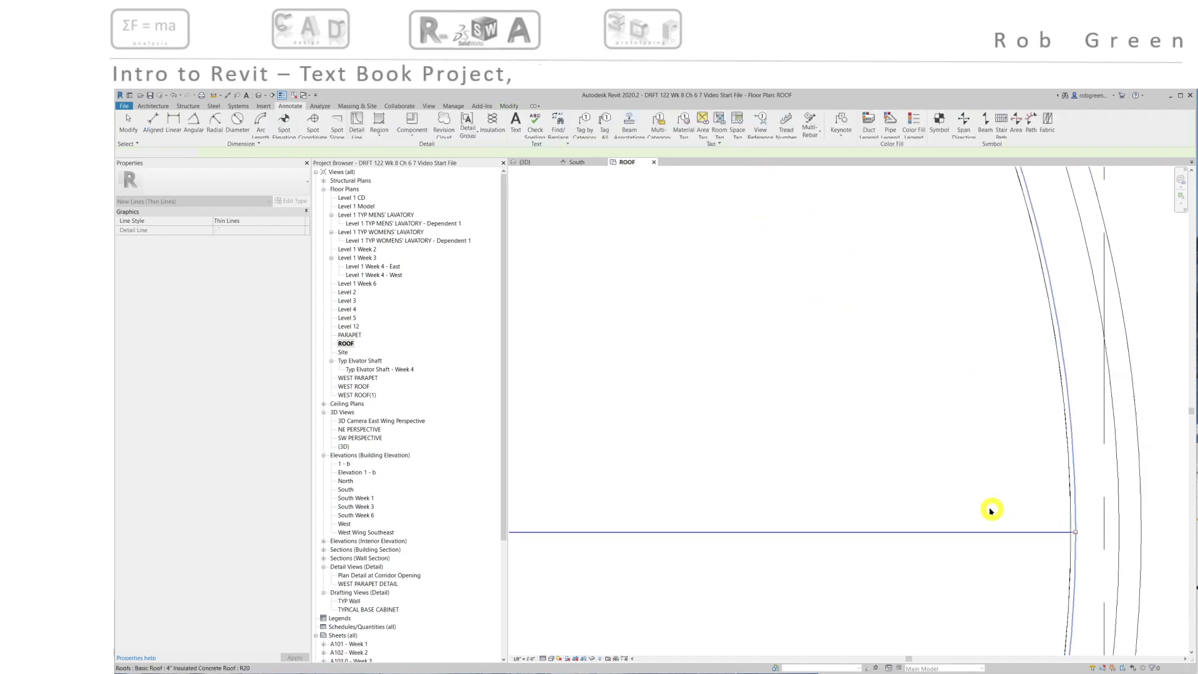
pyautogui.moveTo(714, 428)
pyautogui.mouseDown(button='middle')
pyautogui.moveTo(830, 439)
pyautogui.moveTo(788, 420)
pyautogui.mouseUp(button='middle')
pyautogui.scroll(-2, 788, 420)
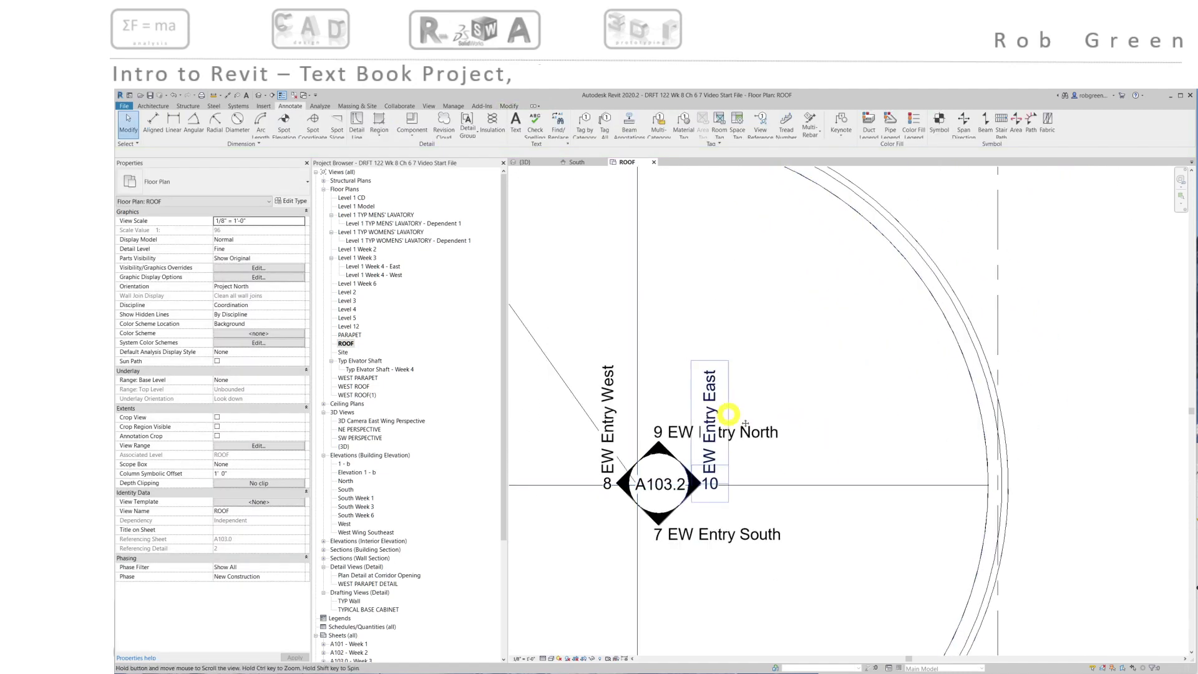
pyautogui.moveTo(716, 403); pyautogui.dragTo(948, 397, button='middle')
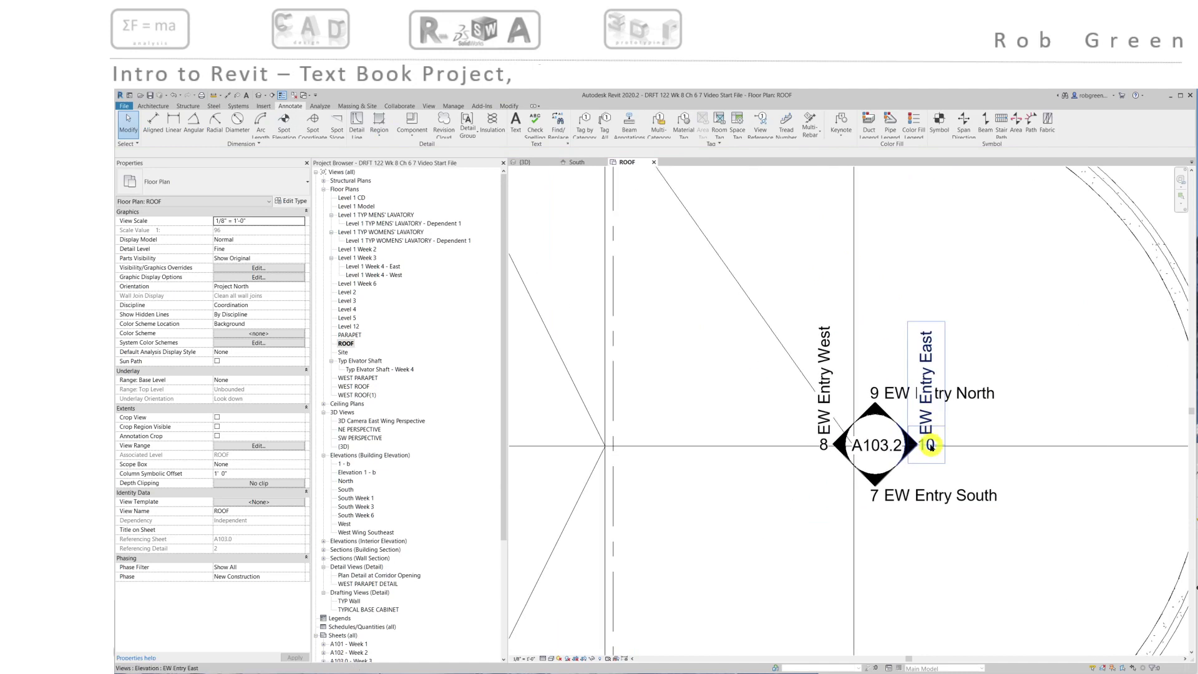
pyautogui.scroll(-2, 929, 443)
pyautogui.moveTo(897, 464); pyautogui.dragTo(838, 418, button='middle')
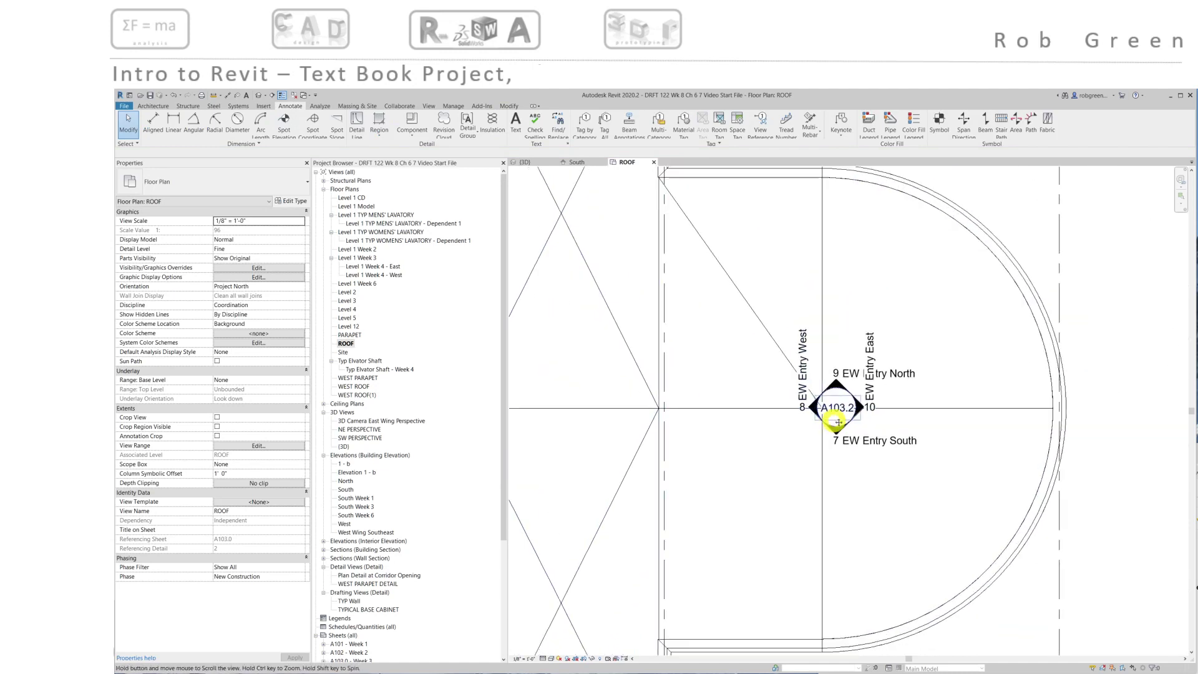
pyautogui.click(777, 334)
pyautogui.click(301, 118)
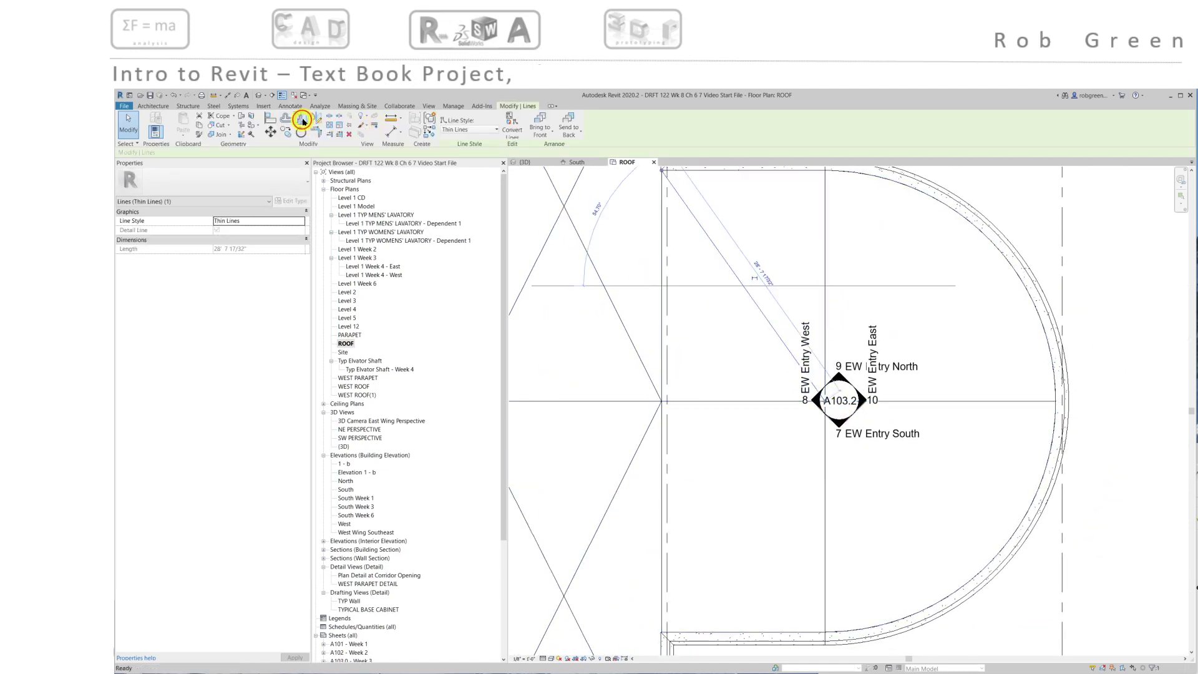
pyautogui.click(715, 409)
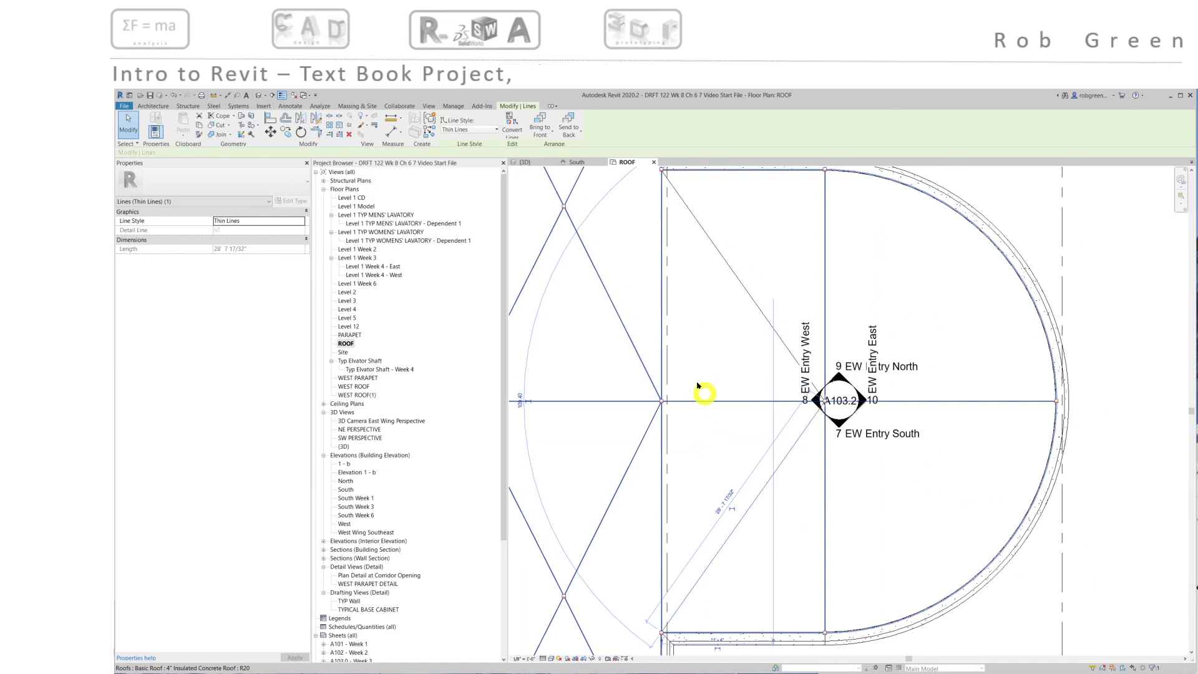
pyautogui.click(723, 317)
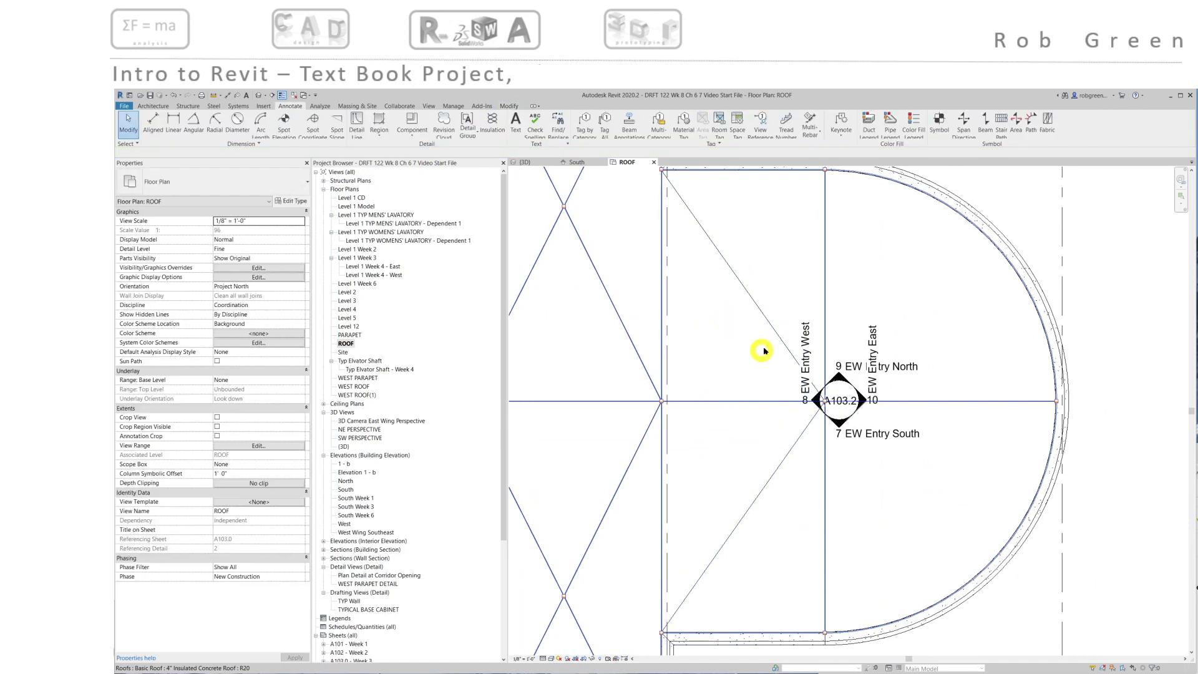
# - Add shape points to the roof at the centres of the two rectangular bays of the east entry
pyautogui.click(728, 327)
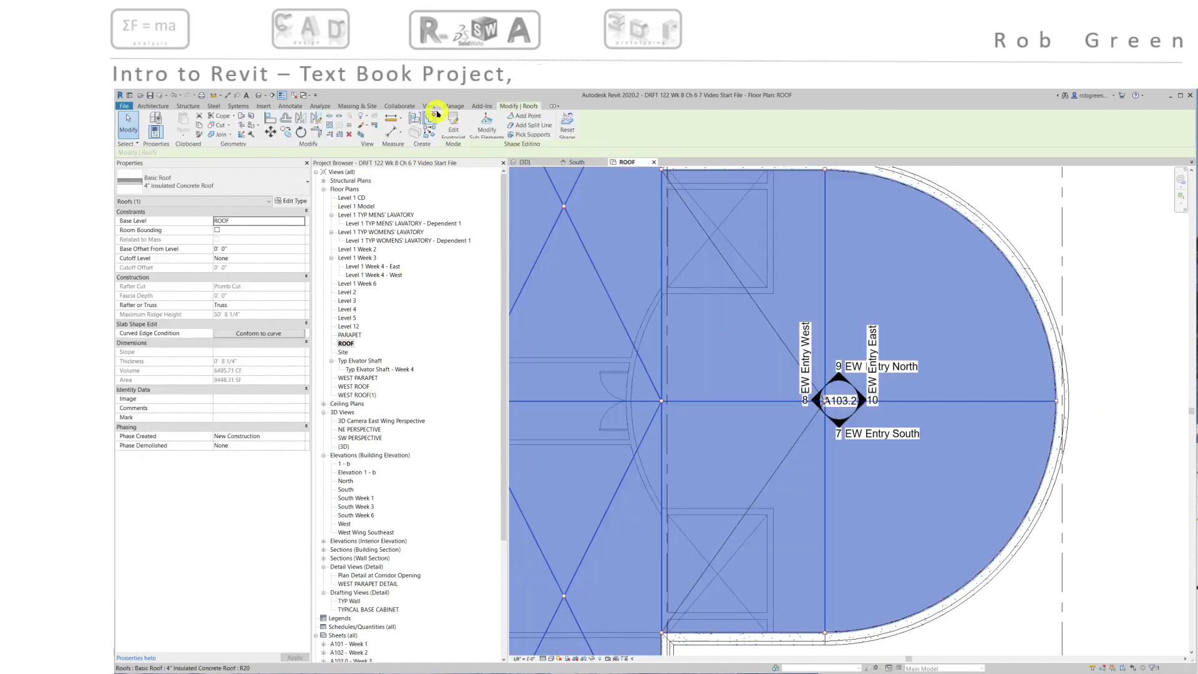
pyautogui.click(491, 130)
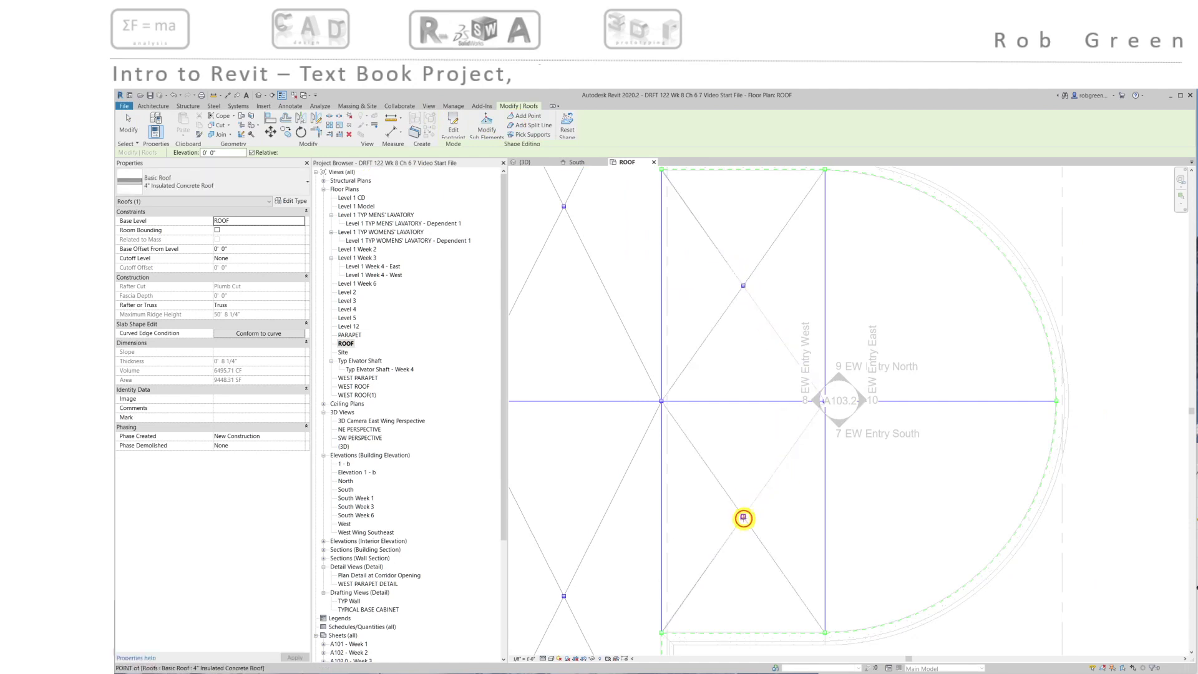
pyautogui.press('Escape')
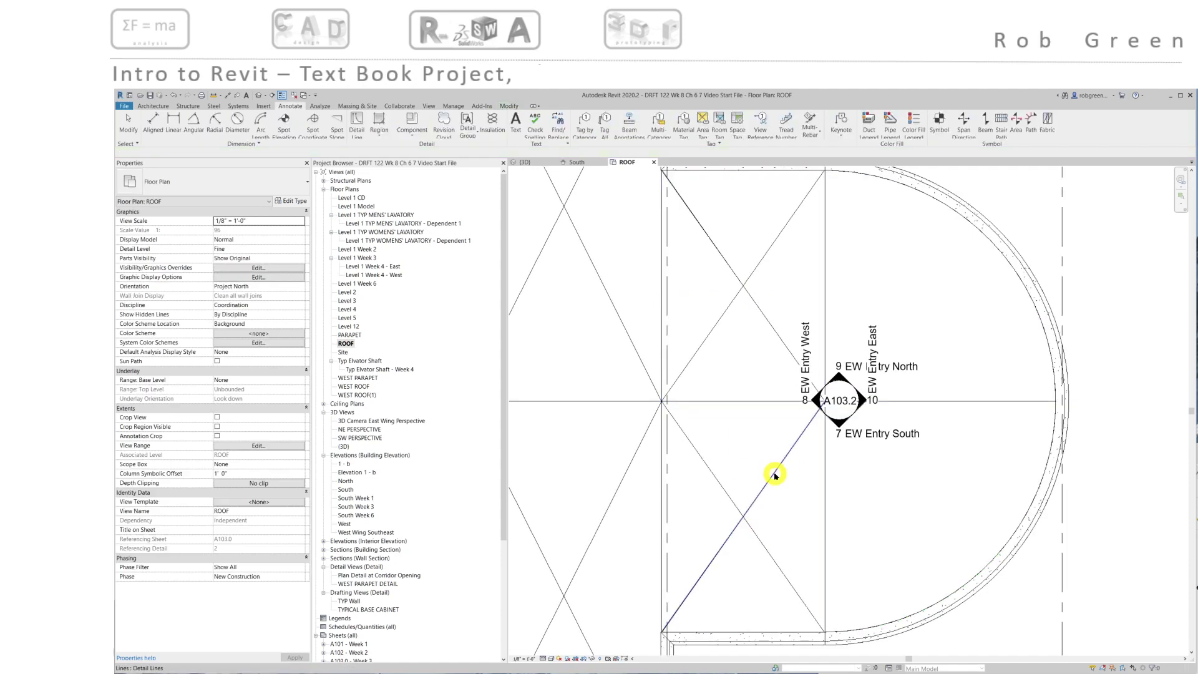
# - Delete the two diagonal detail lines used as guides in the east entry
pyautogui.click(774, 472)
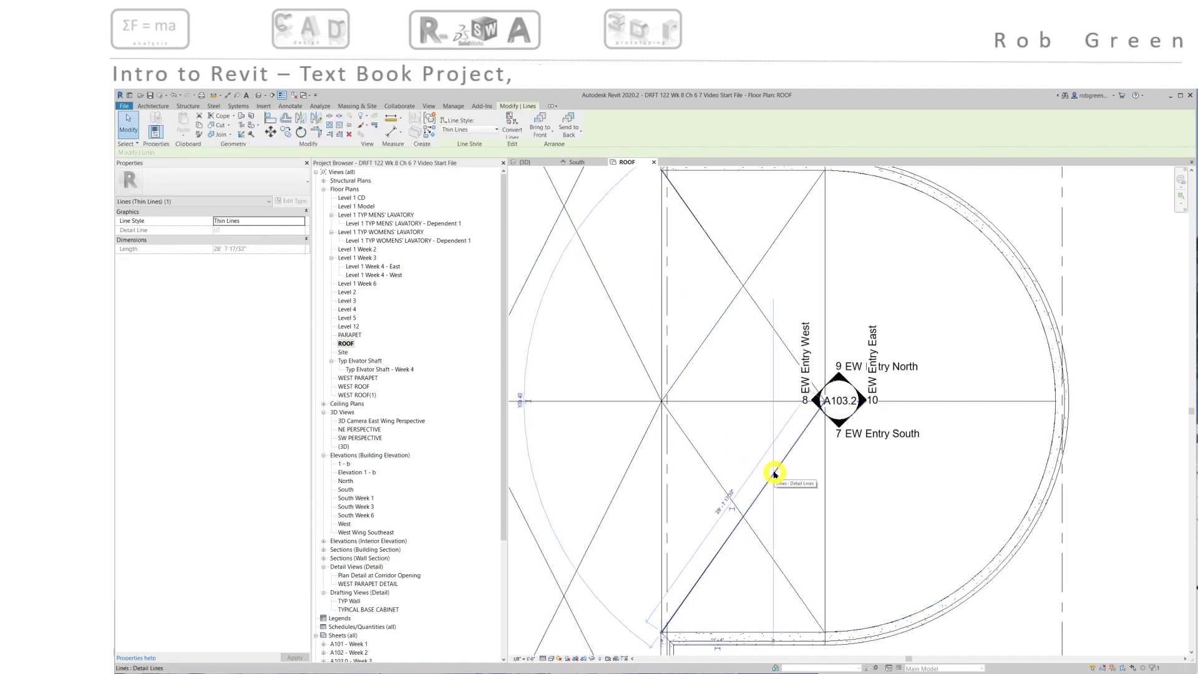
pyautogui.keyDown('ctrl'); pyautogui.click(772, 327); pyautogui.keyUp('ctrl')
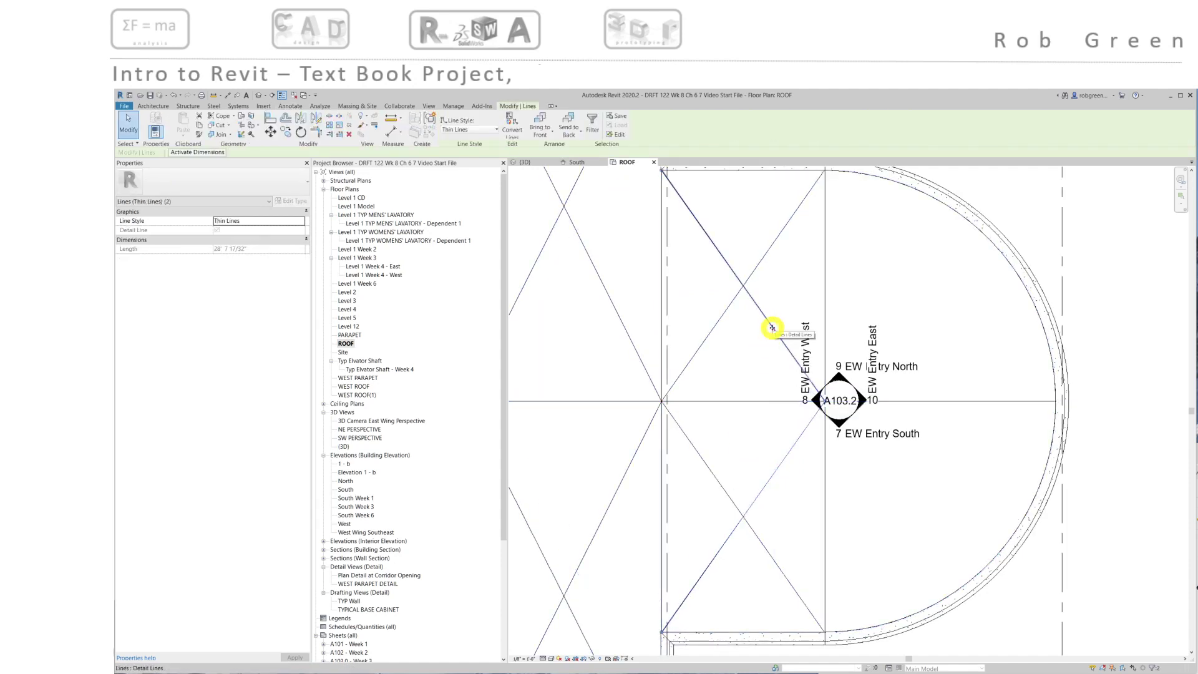
pyautogui.press('Escape')
# - Set the elevation of the centre point in the east entry's northern rectangular bay to -3' 0"
pyautogui.click(609, 203)
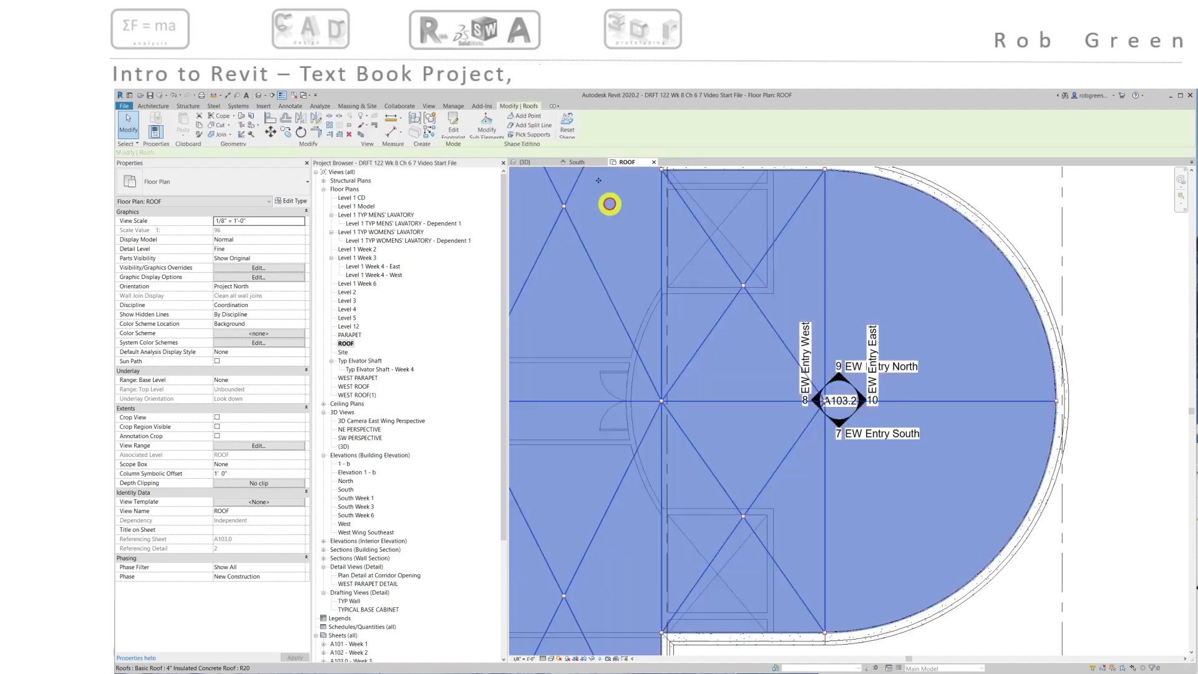
pyautogui.click(486, 127)
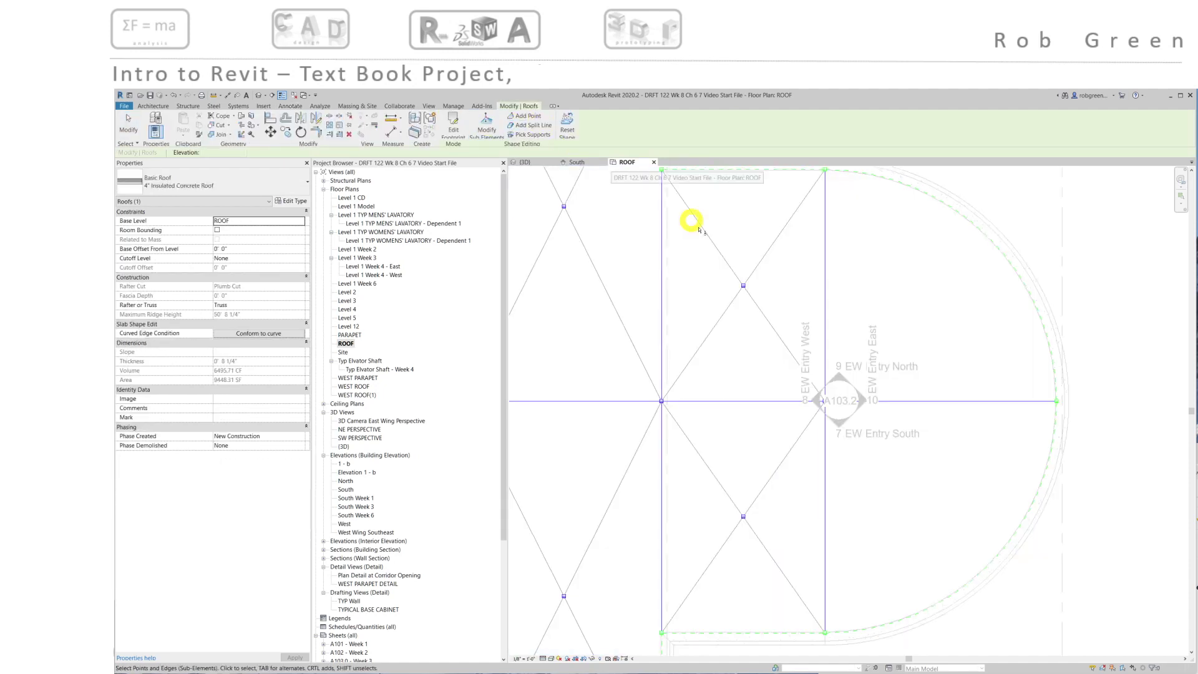
pyautogui.click(743, 285)
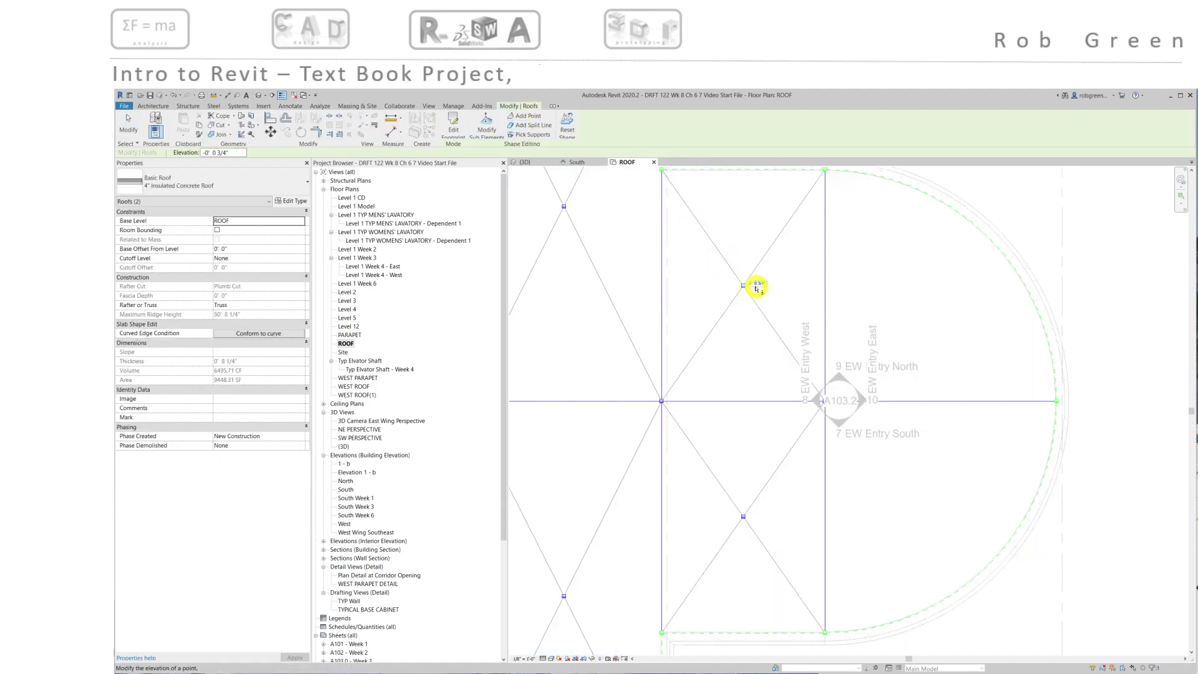
pyautogui.click(759, 284)
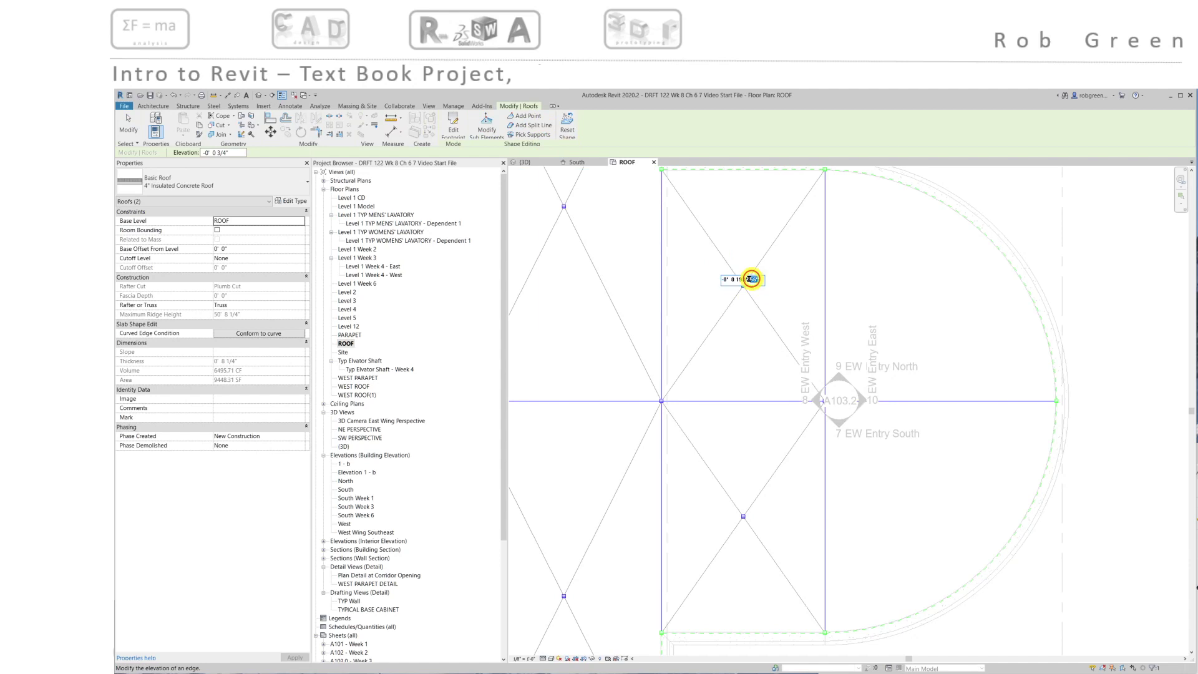
pyautogui.write('-3')
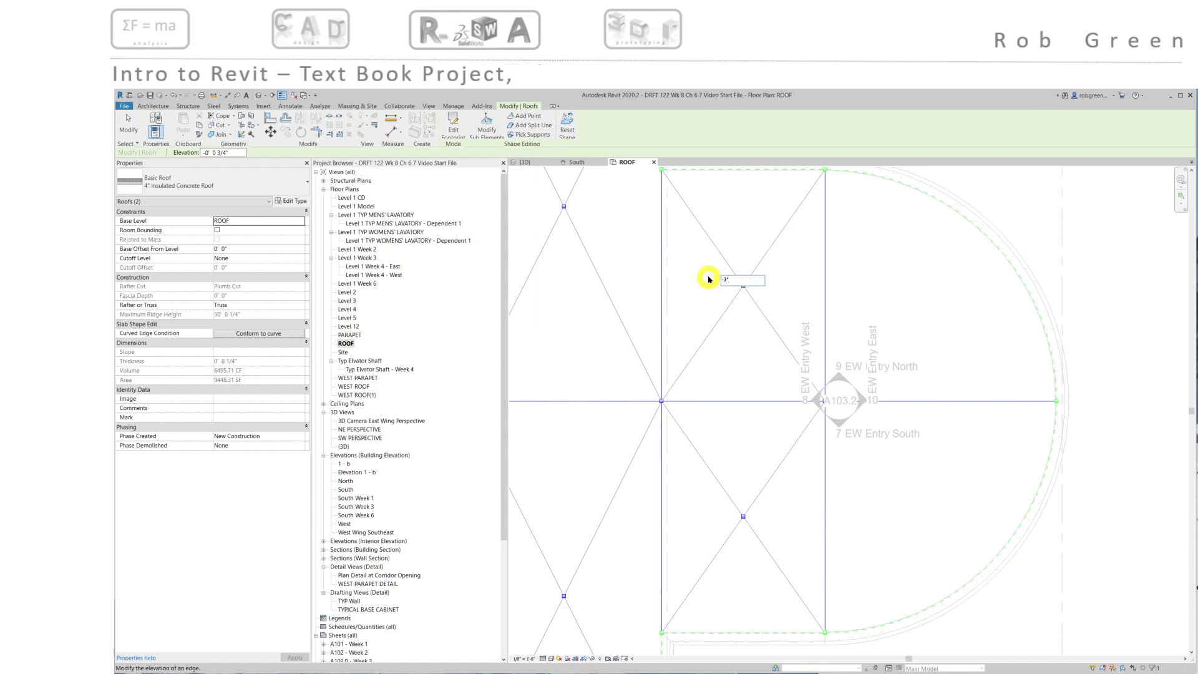
pyautogui.press('Return')
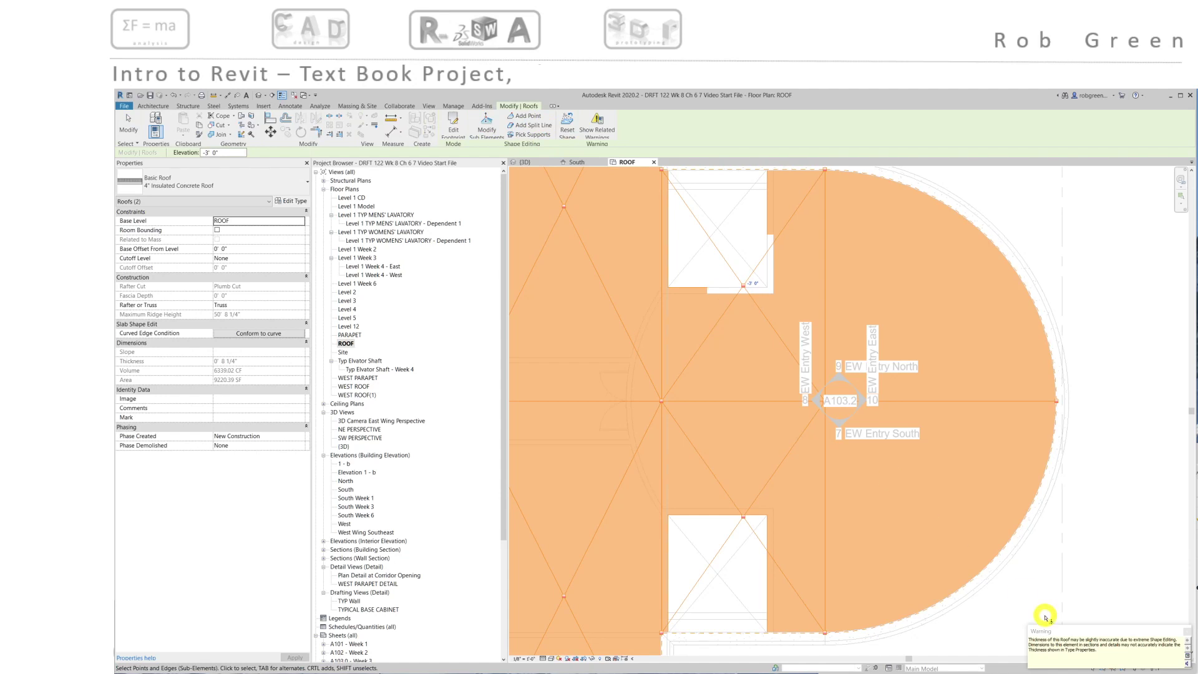
pyautogui.click(995, 577)
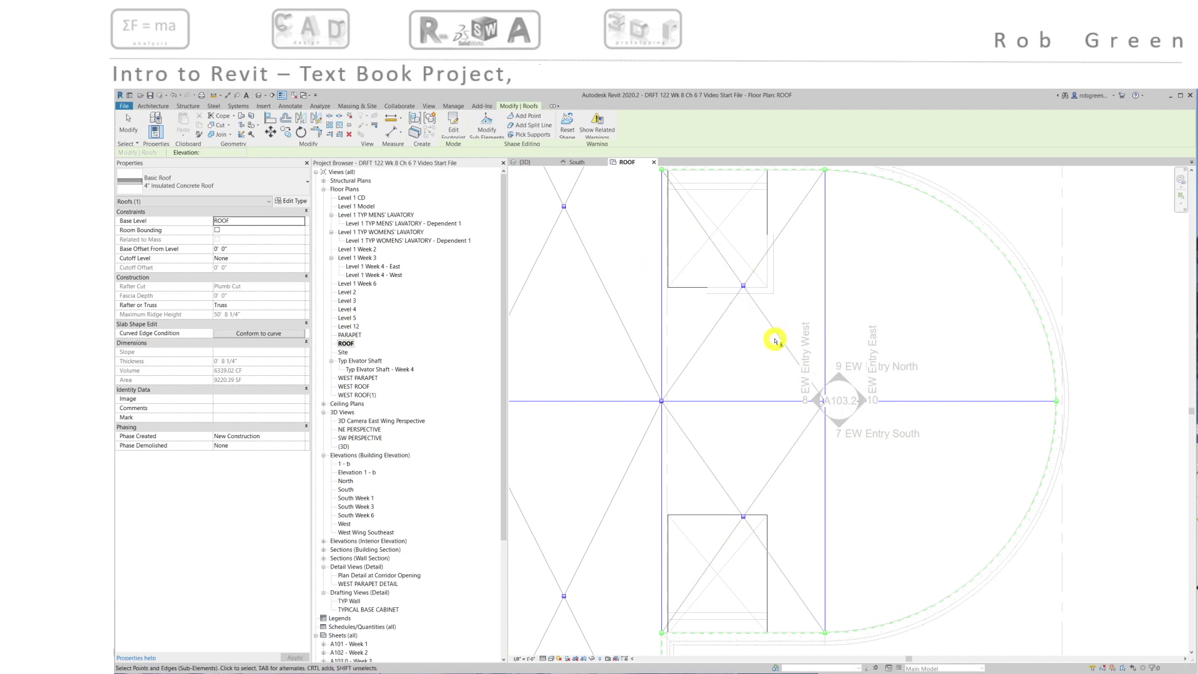
# - Set the elevation of the centre point in the east entry's southern rectangular bay to -0' 3"
pyautogui.click(758, 505)
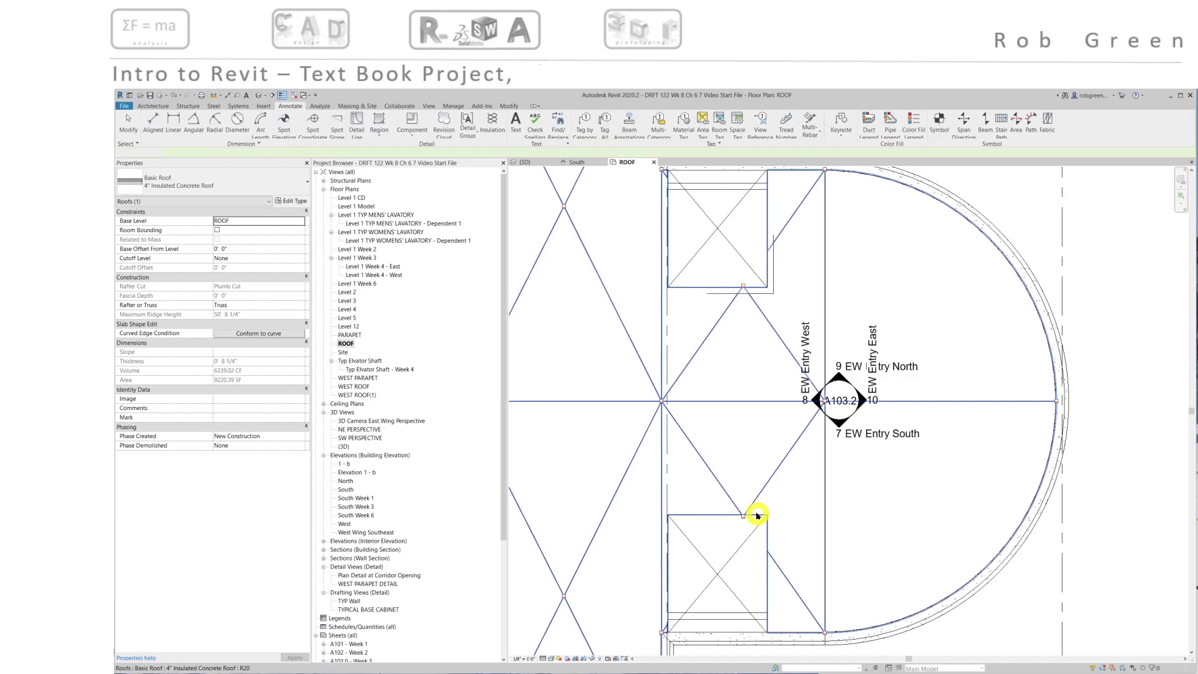
pyautogui.click(745, 441)
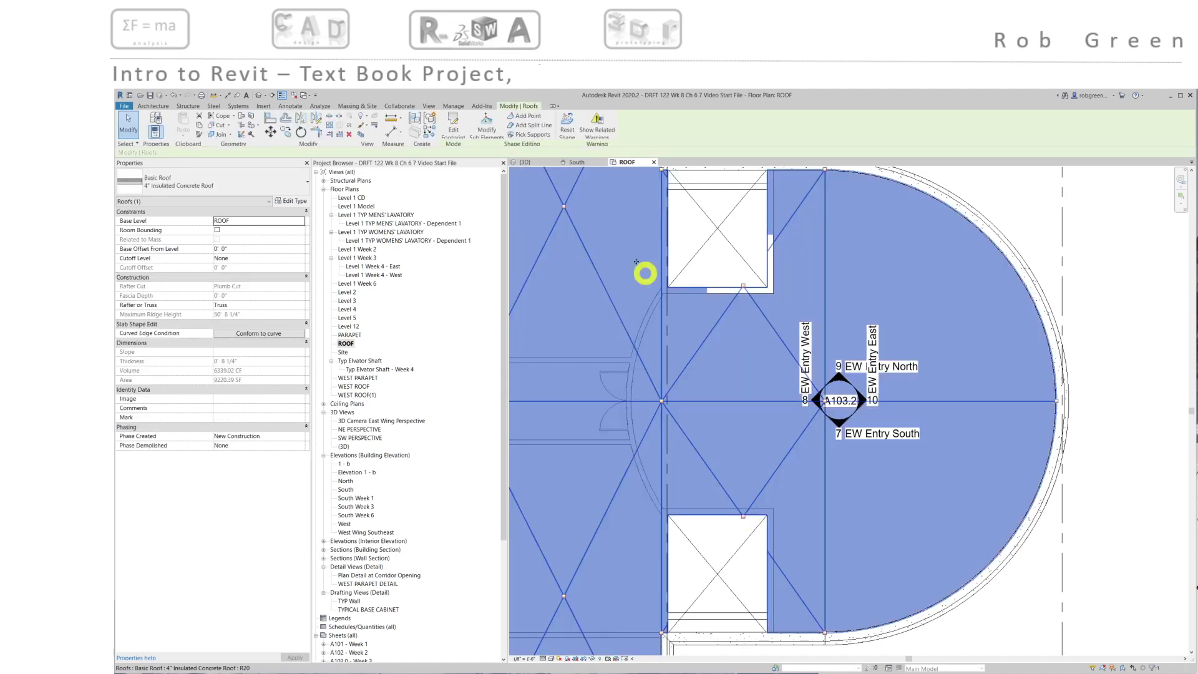
pyautogui.click(520, 119)
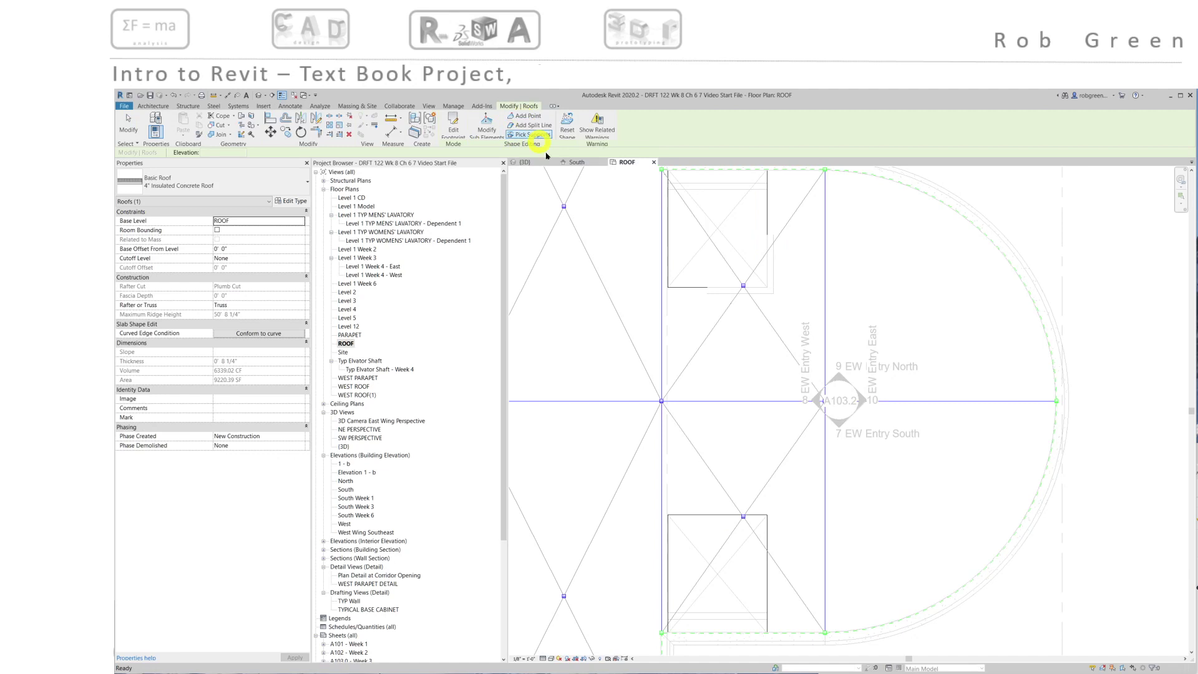
pyautogui.click(743, 519)
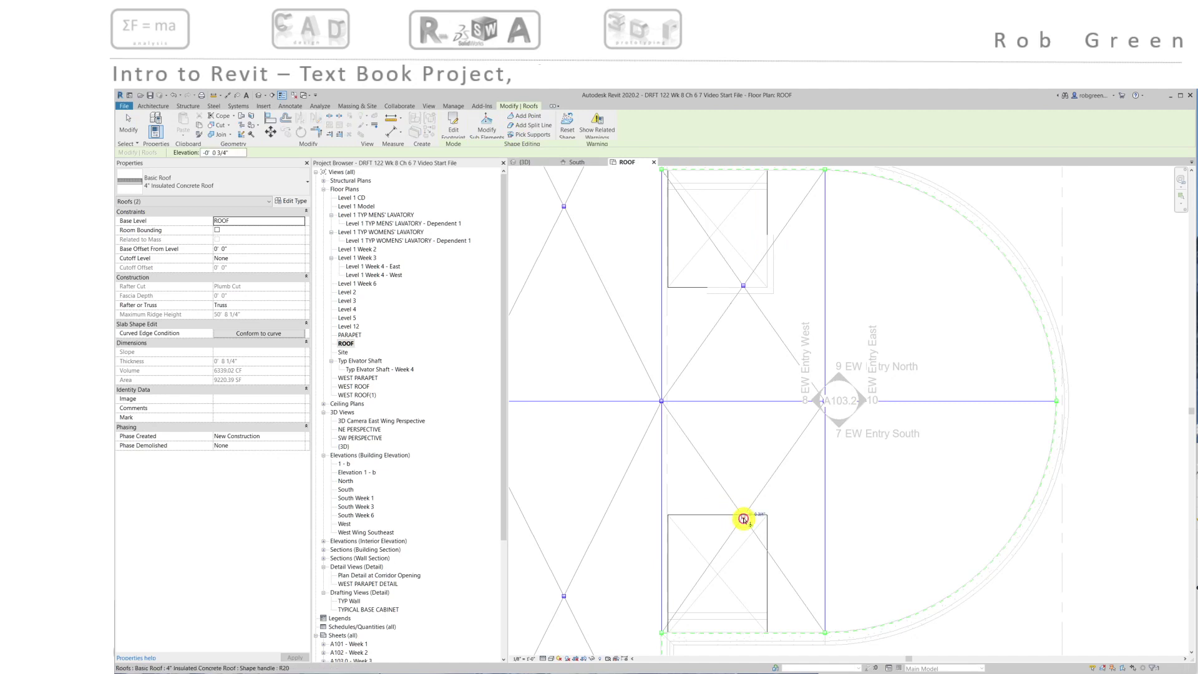
pyautogui.click(752, 511)
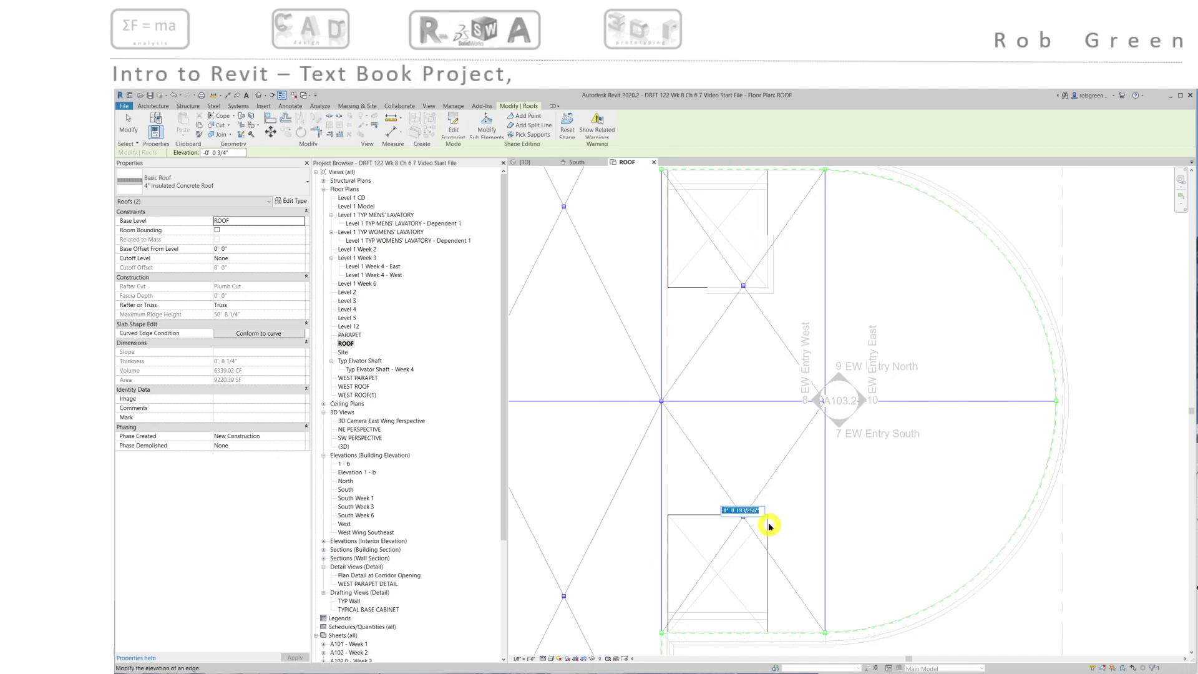
pyautogui.write('-3"')
pyautogui.press('Return')
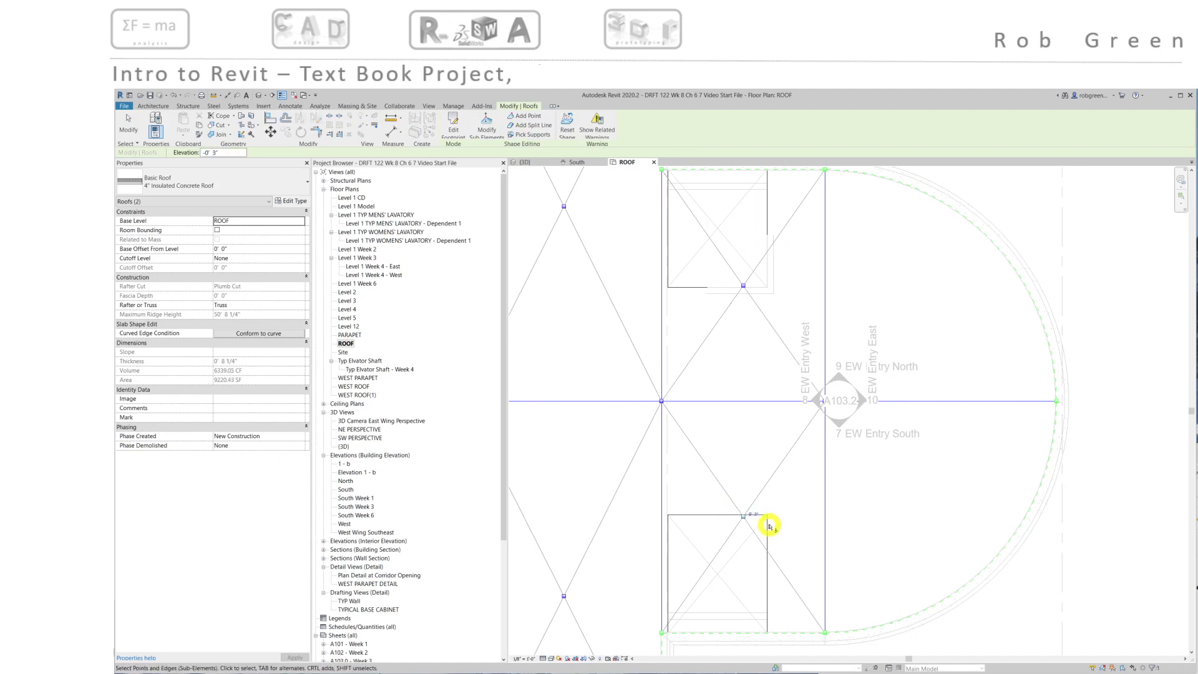
pyautogui.click(800, 517)
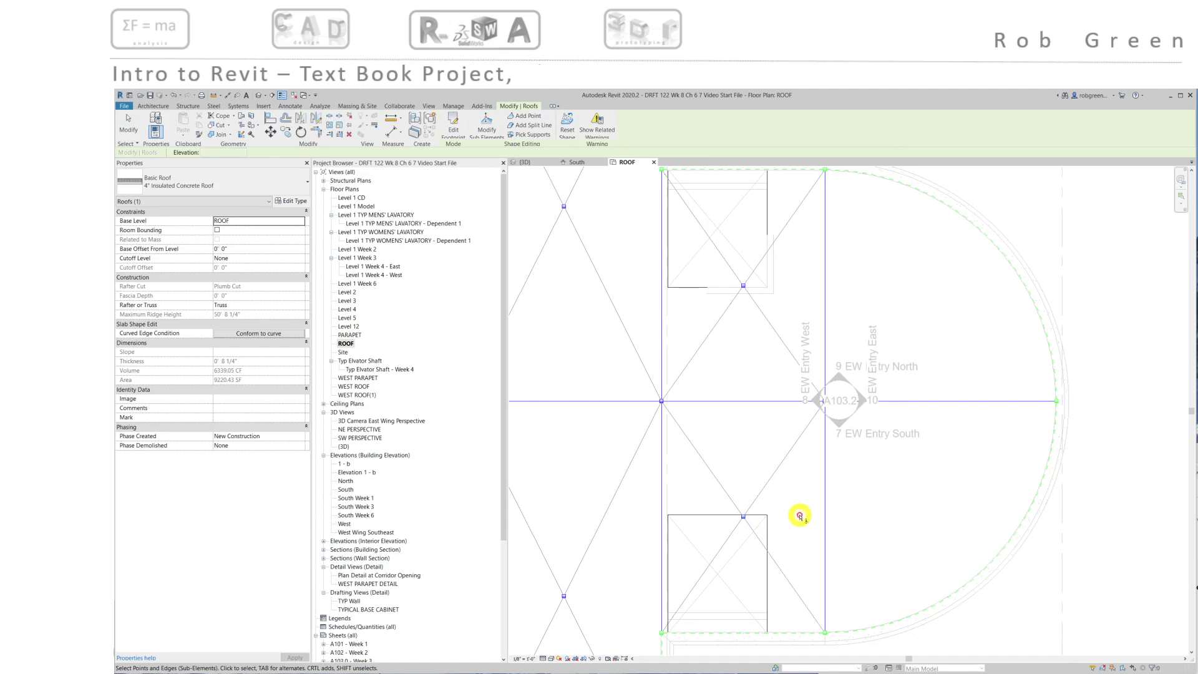
# - Correct the elevation of the centre point in the east entry's northern rectangular bay to -0' 3"
pyautogui.click(744, 288)
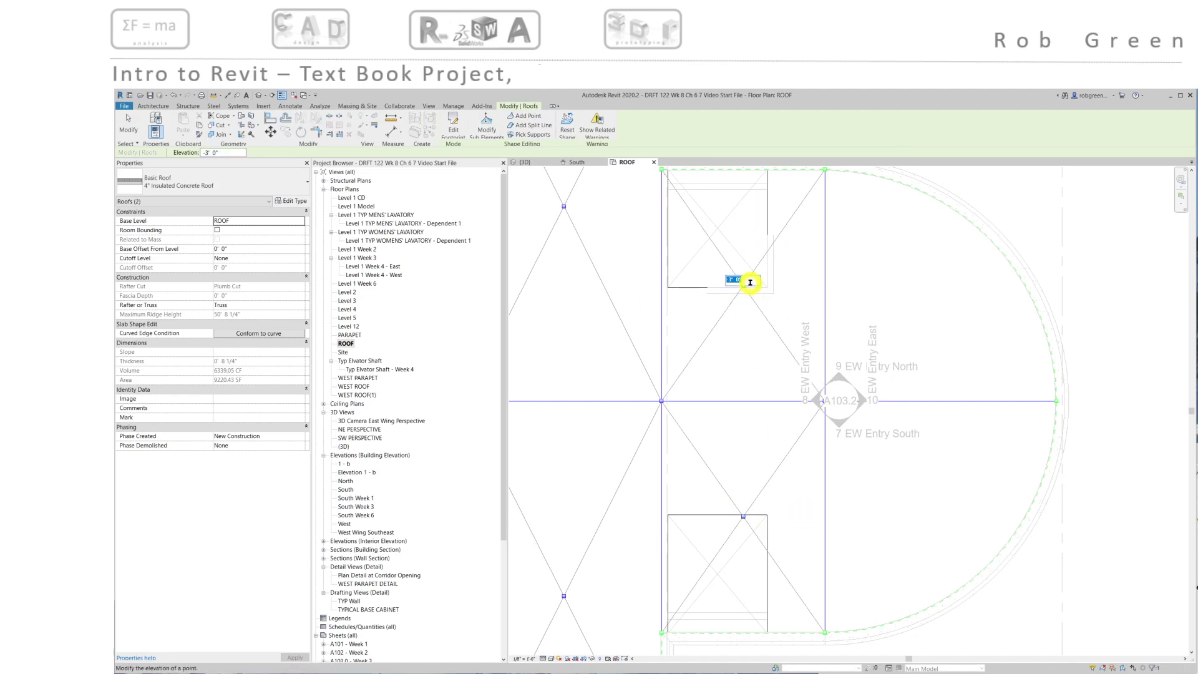
pyautogui.moveTo(746, 280); pyautogui.dragTo(721, 282)
pyautogui.press('Return')
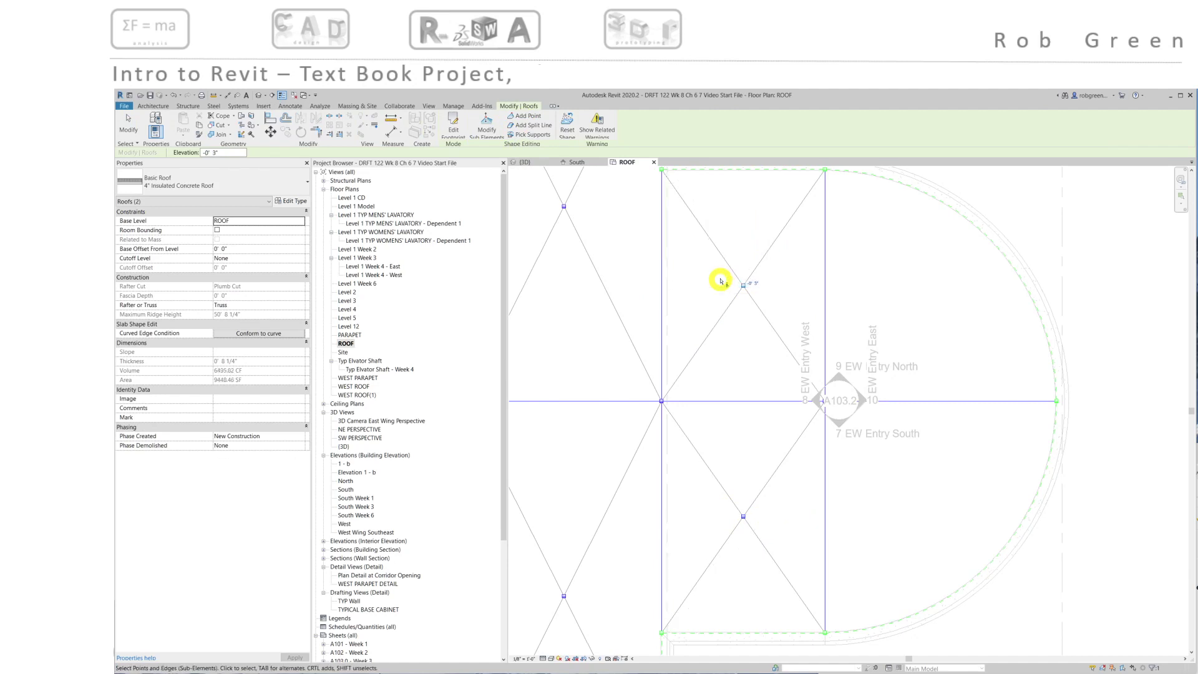
# - Draw two detail lines at 45° from the centre of the entry's rounded end, one towards the northeast and one towards the southeast
pyautogui.scroll(-2, 721, 281)
pyautogui.moveTo(768, 377); pyautogui.dragTo(671, 370, button='middle')
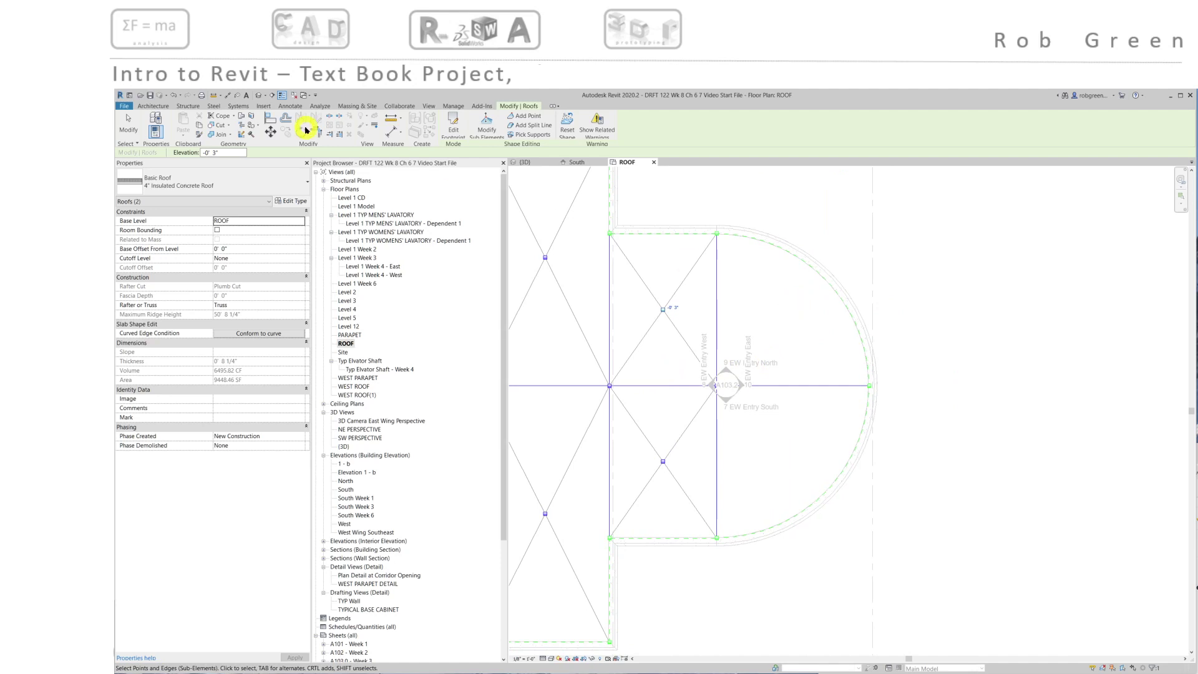
pyautogui.click(290, 107)
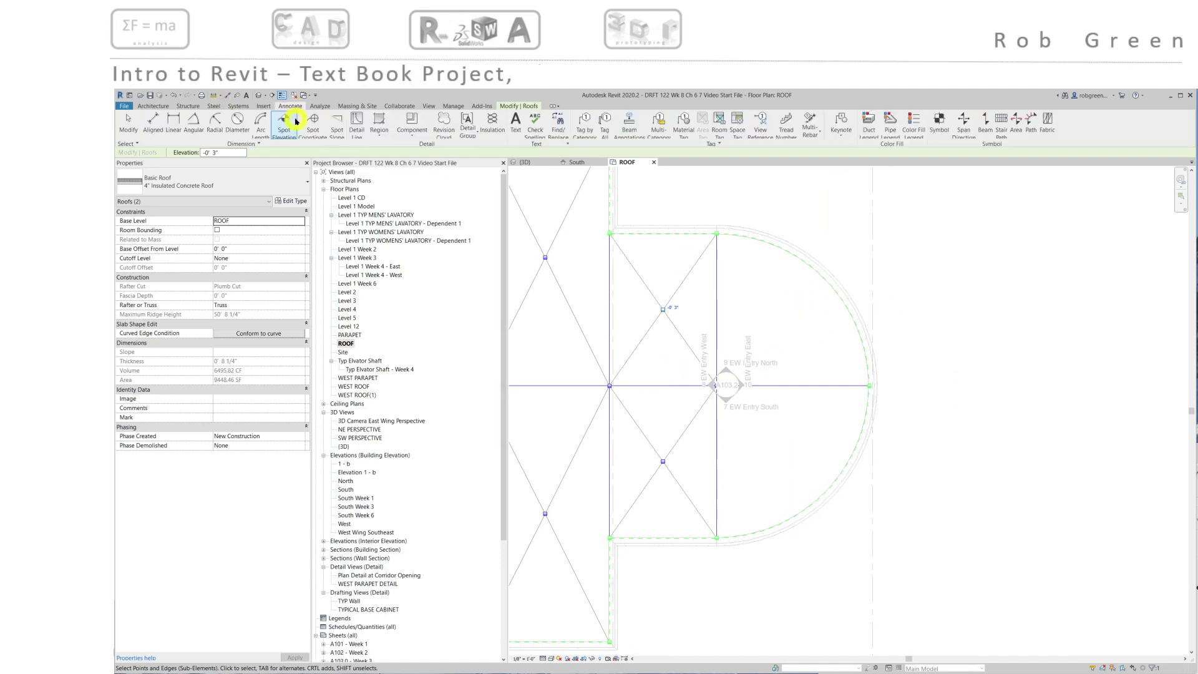
pyautogui.click(356, 124)
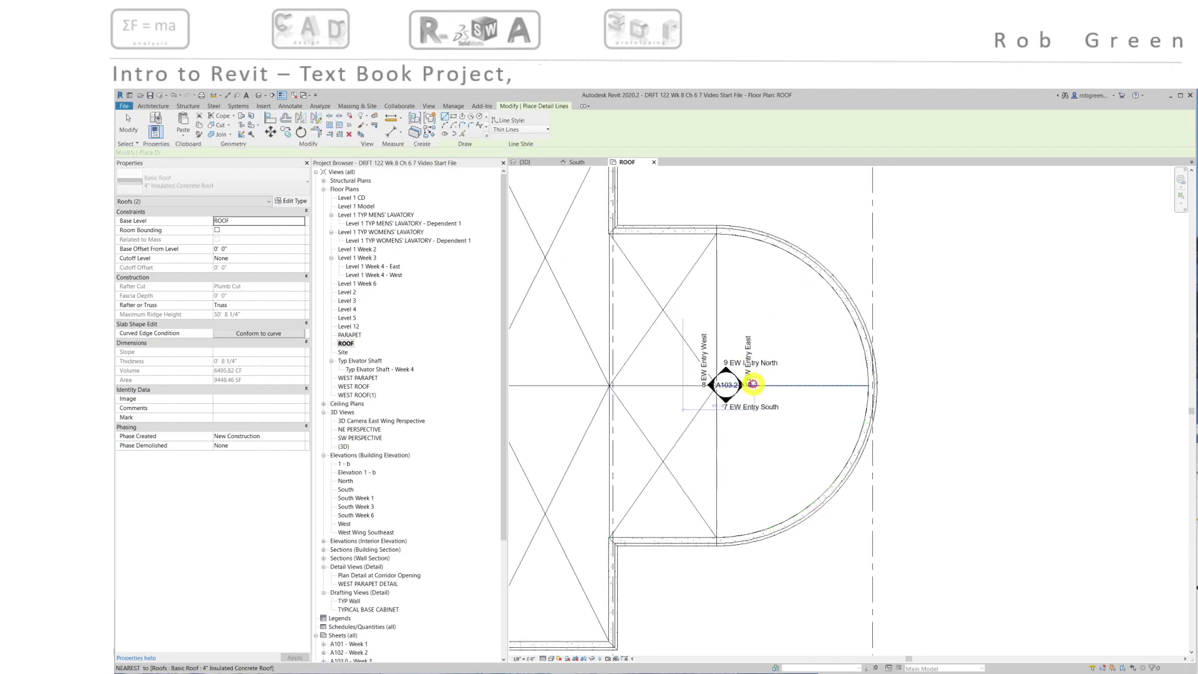
pyautogui.click(716, 385)
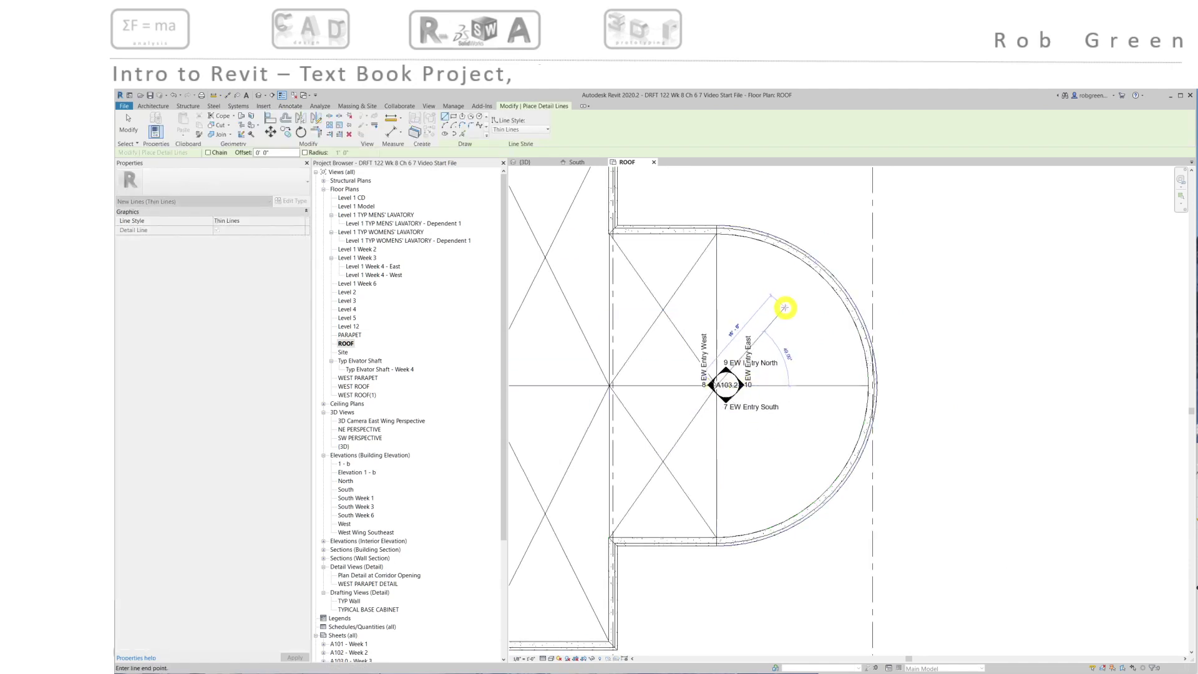
pyautogui.click(788, 310)
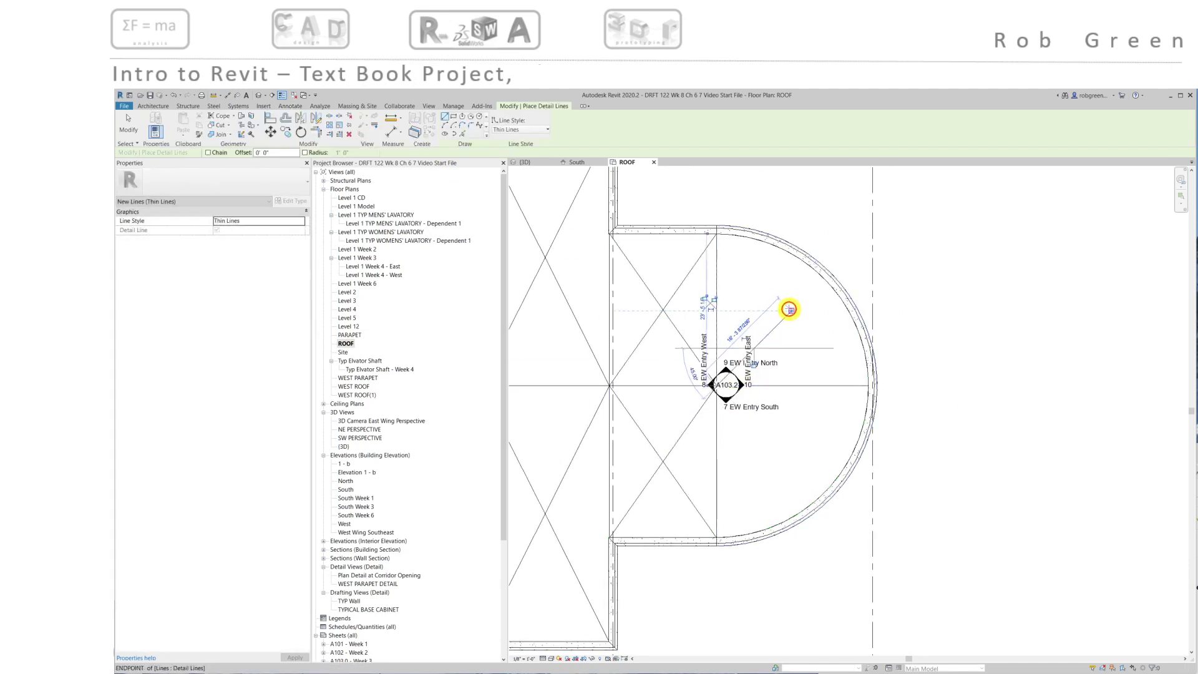
pyautogui.click(717, 384)
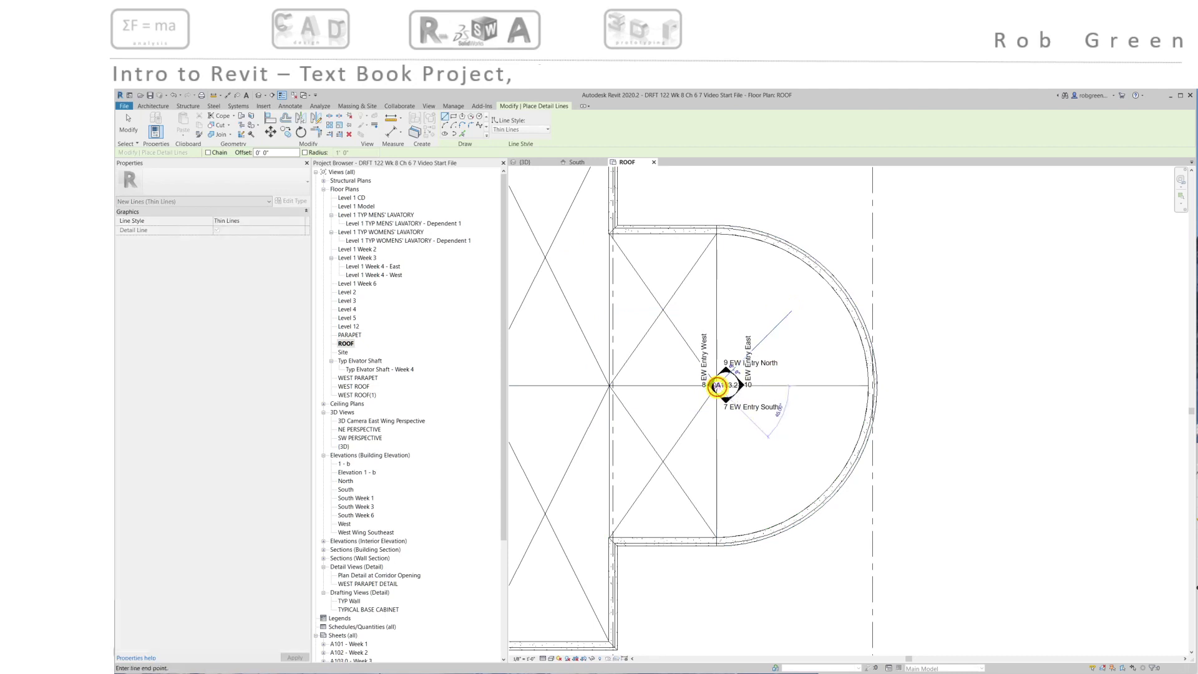
pyautogui.click(780, 450)
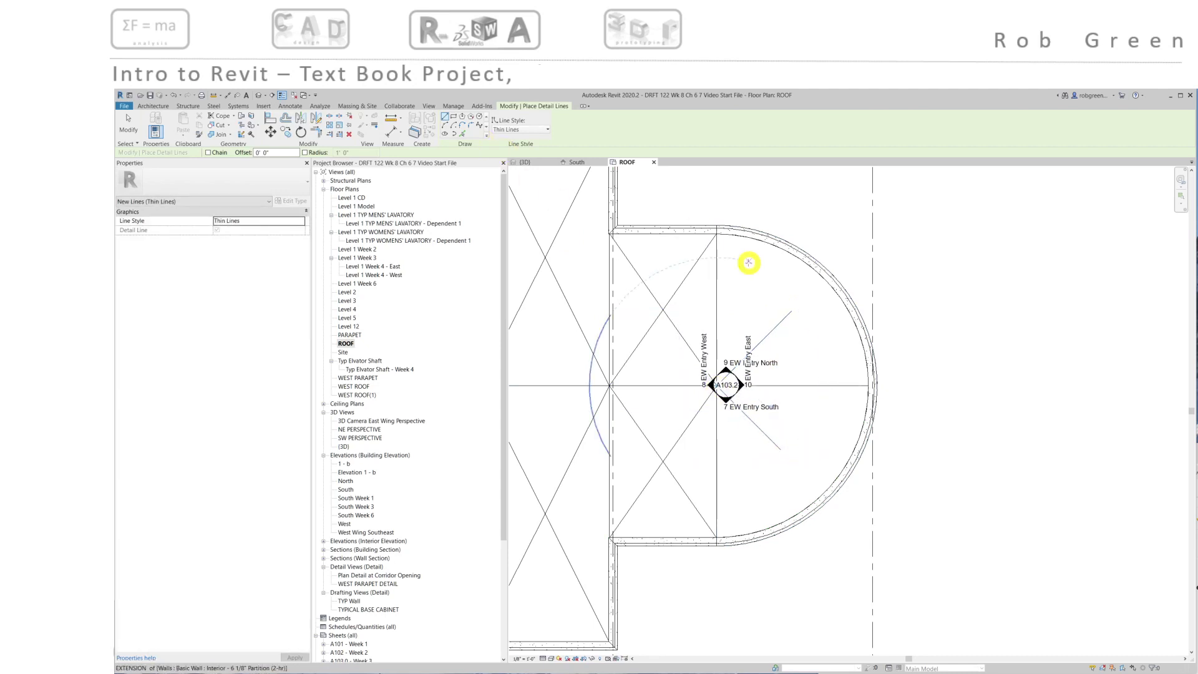
# - Draw a detail line from the curved wall's northern end to its easternmost midpoint along the inner wall face
pyautogui.scroll(5, 743, 253)
pyautogui.scroll(2, 678, 263)
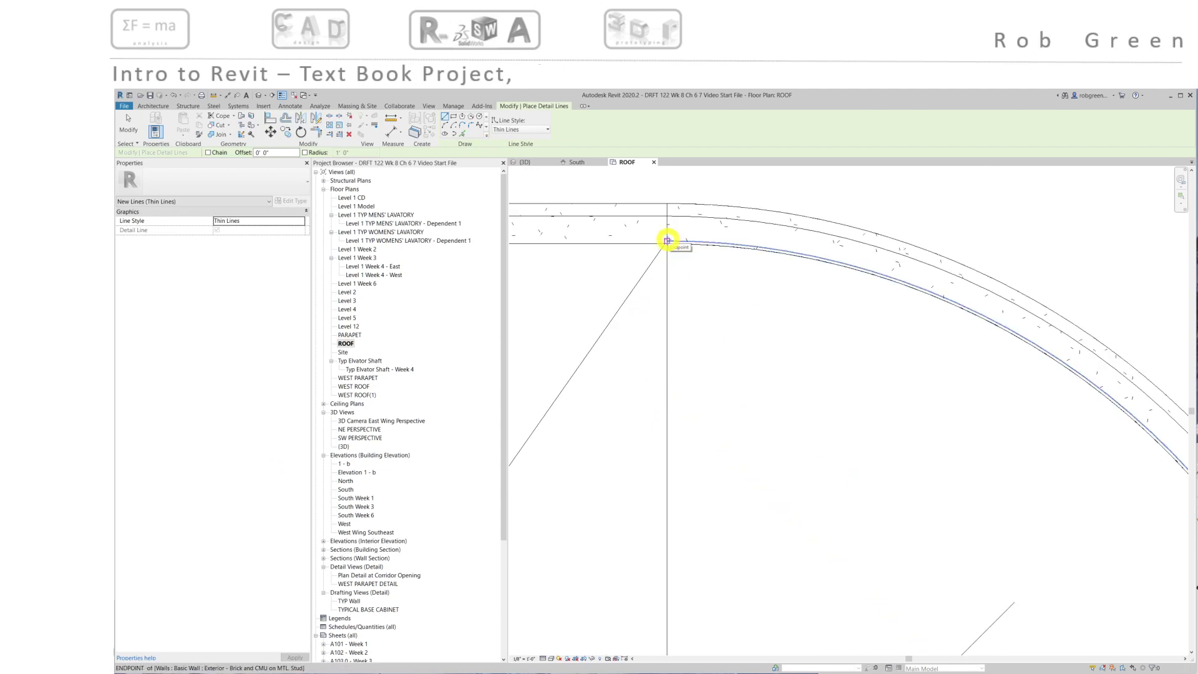
pyautogui.click(667, 241)
pyautogui.scroll(-4, 779, 337)
pyautogui.scroll(3, 835, 468)
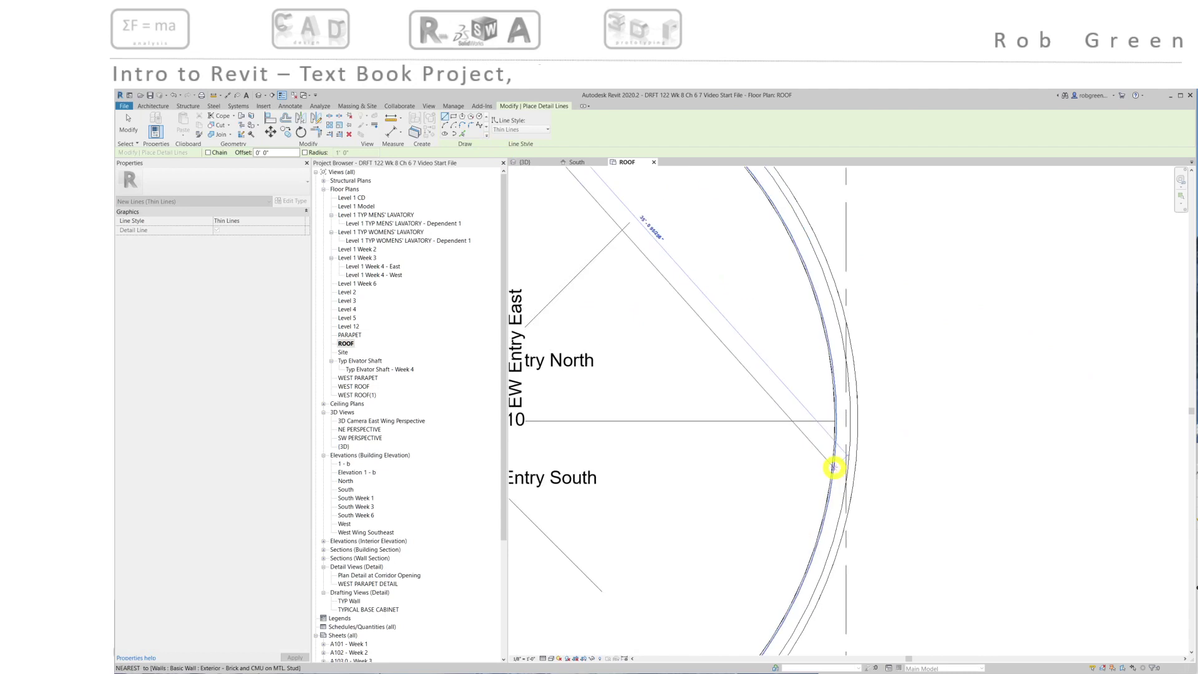
pyautogui.scroll(3, 836, 405)
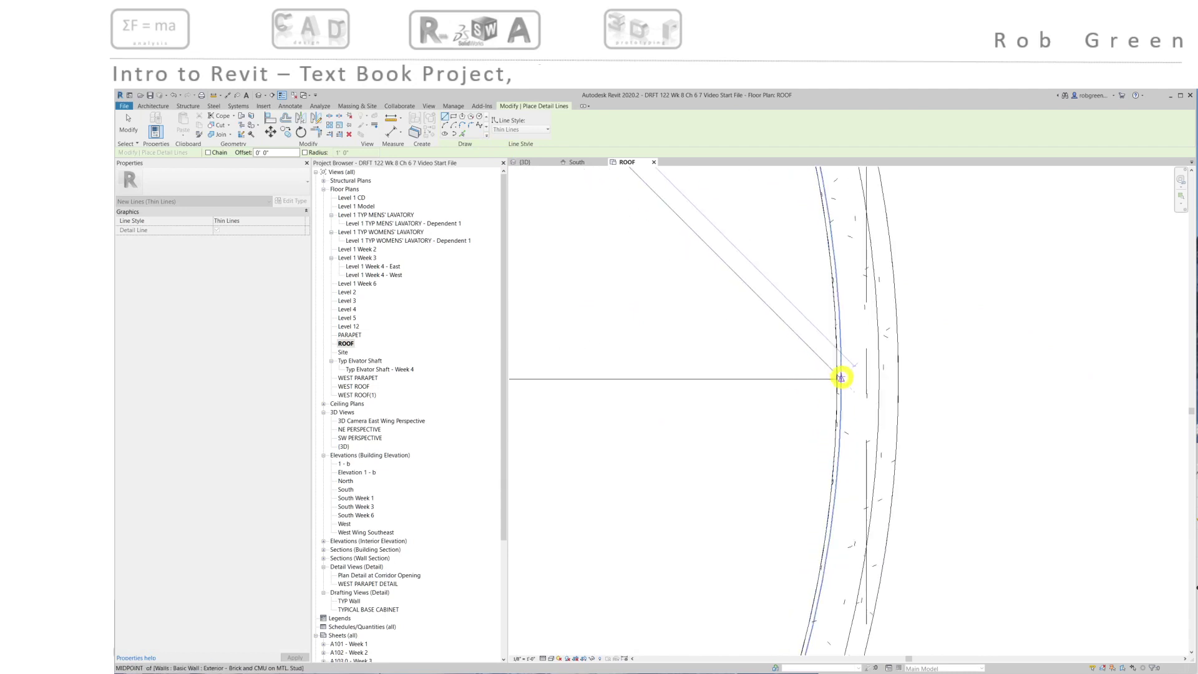
pyautogui.click(840, 377)
# - Draw a detail line from the curved wall's southern end to its easternmost midpoint along the inner wall face
pyautogui.scroll(-4, 836, 402)
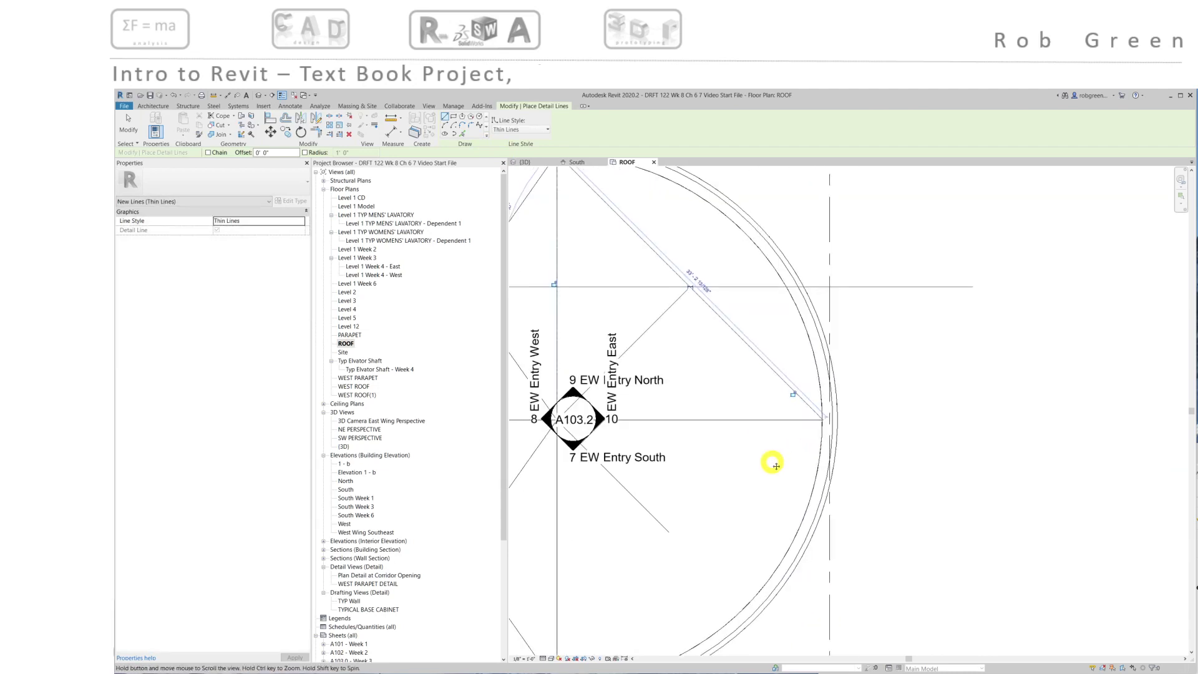
pyautogui.moveTo(730, 464); pyautogui.dragTo(759, 323, button='middle')
pyautogui.scroll(2, 576, 572)
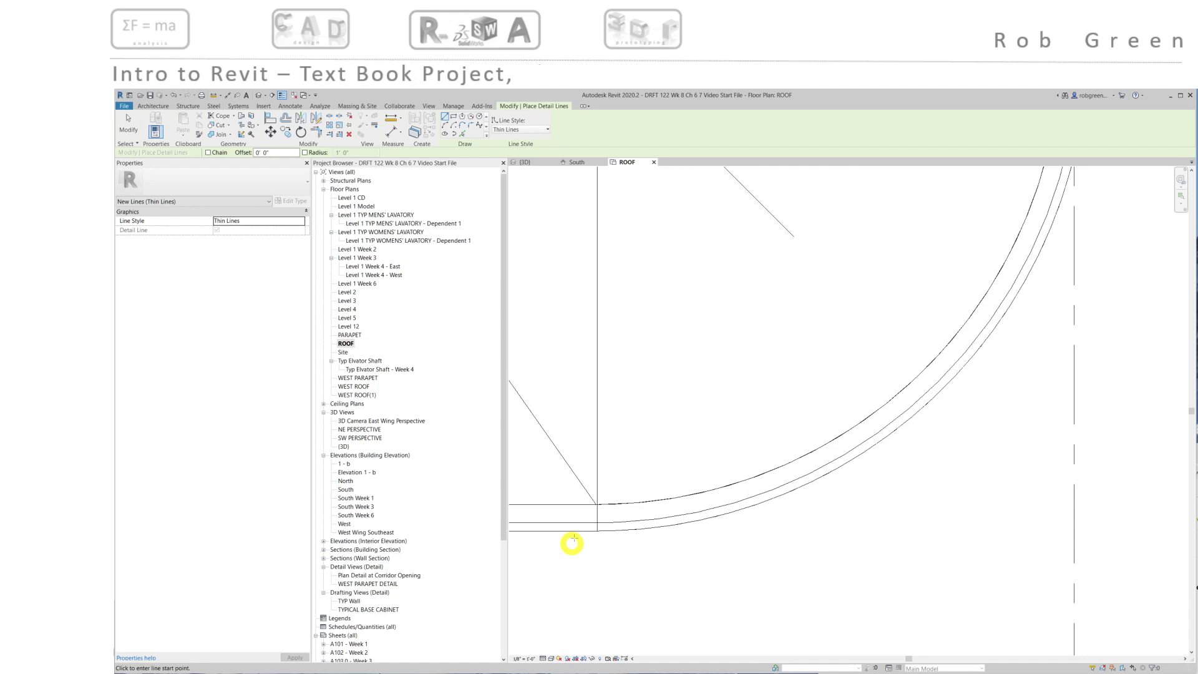
pyautogui.scroll(3, 573, 543)
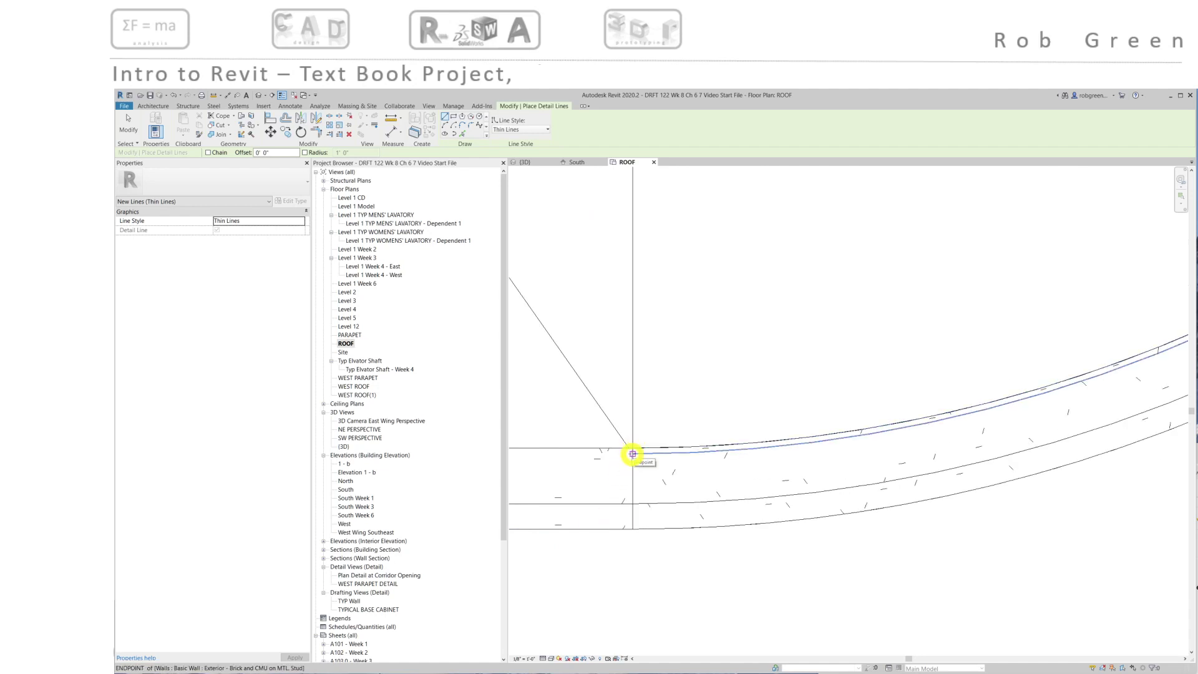
pyautogui.click(632, 453)
pyautogui.scroll(-5, 716, 426)
pyautogui.moveTo(869, 330); pyautogui.dragTo(622, 624, button='middle')
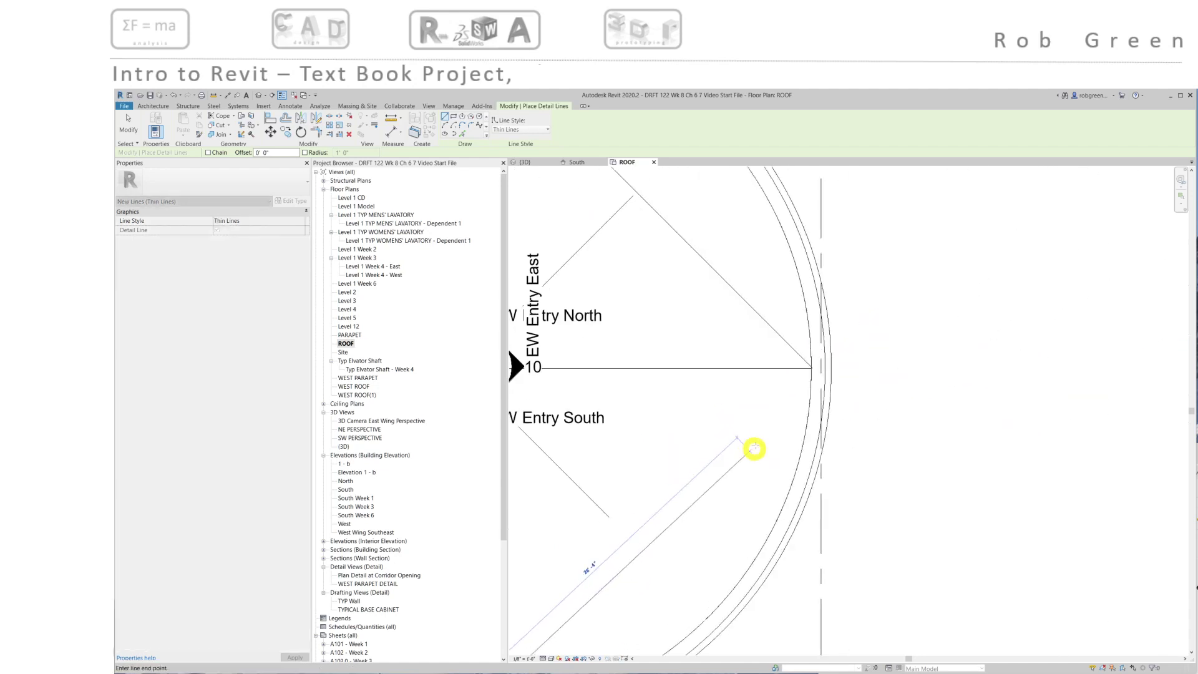
pyautogui.scroll(3, 774, 426)
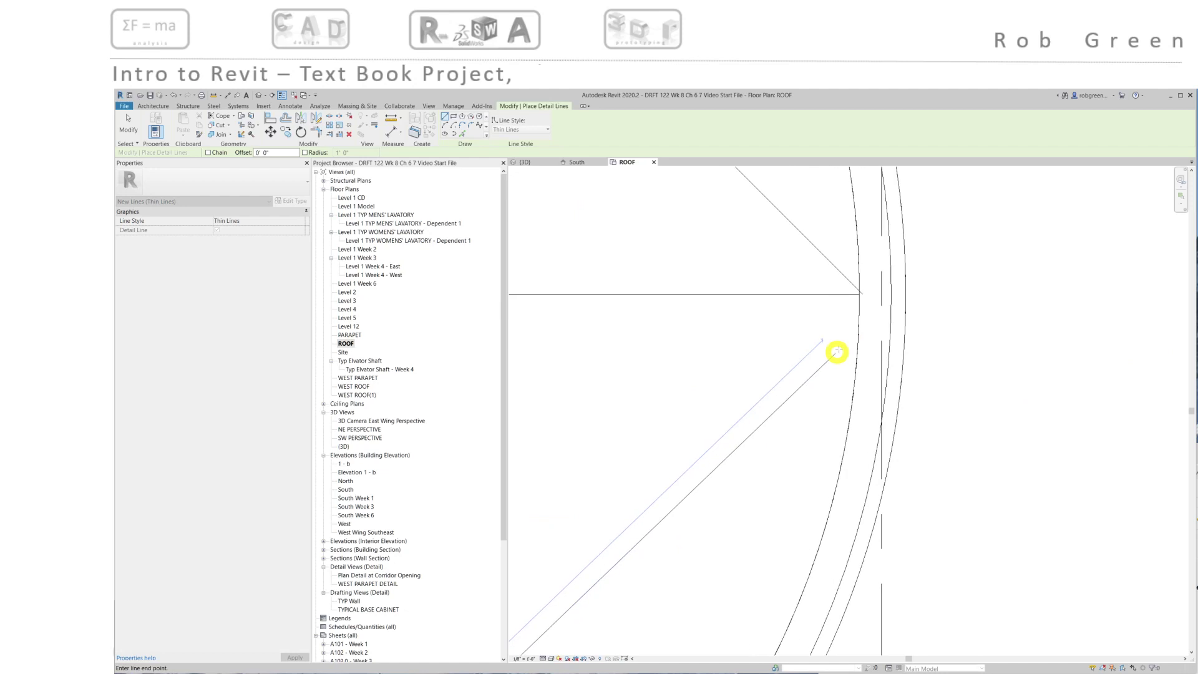
pyautogui.click(863, 295)
pyautogui.scroll(-3, 765, 469)
pyautogui.moveTo(730, 525); pyautogui.dragTo(762, 505, button='middle')
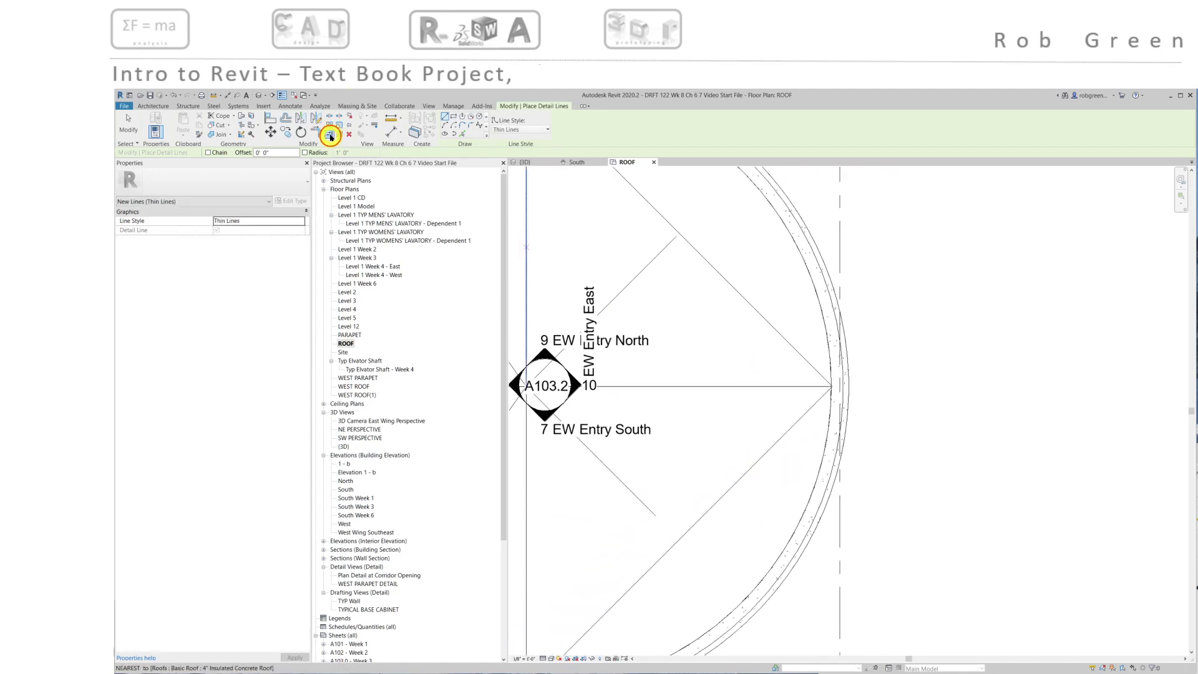
# - Trim/extend each 45° detail line to a corner with the chord line in its half of the rounded entry
pyautogui.press('Escape')
pyautogui.press('Escape')
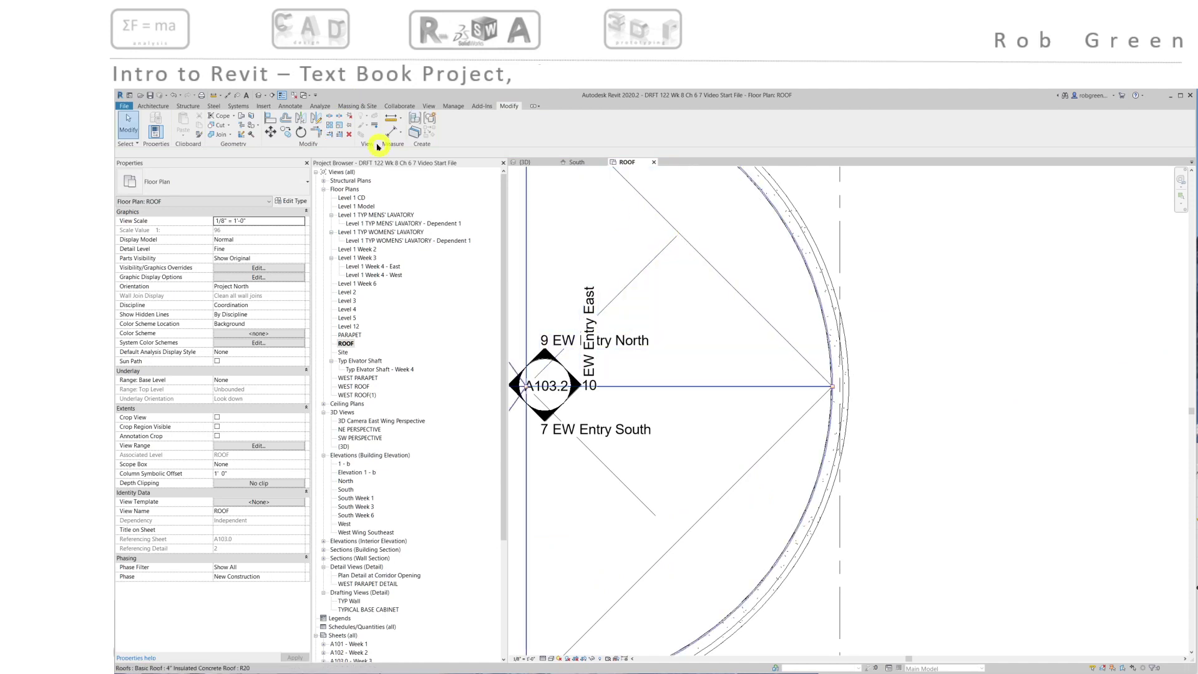
pyautogui.click(317, 131)
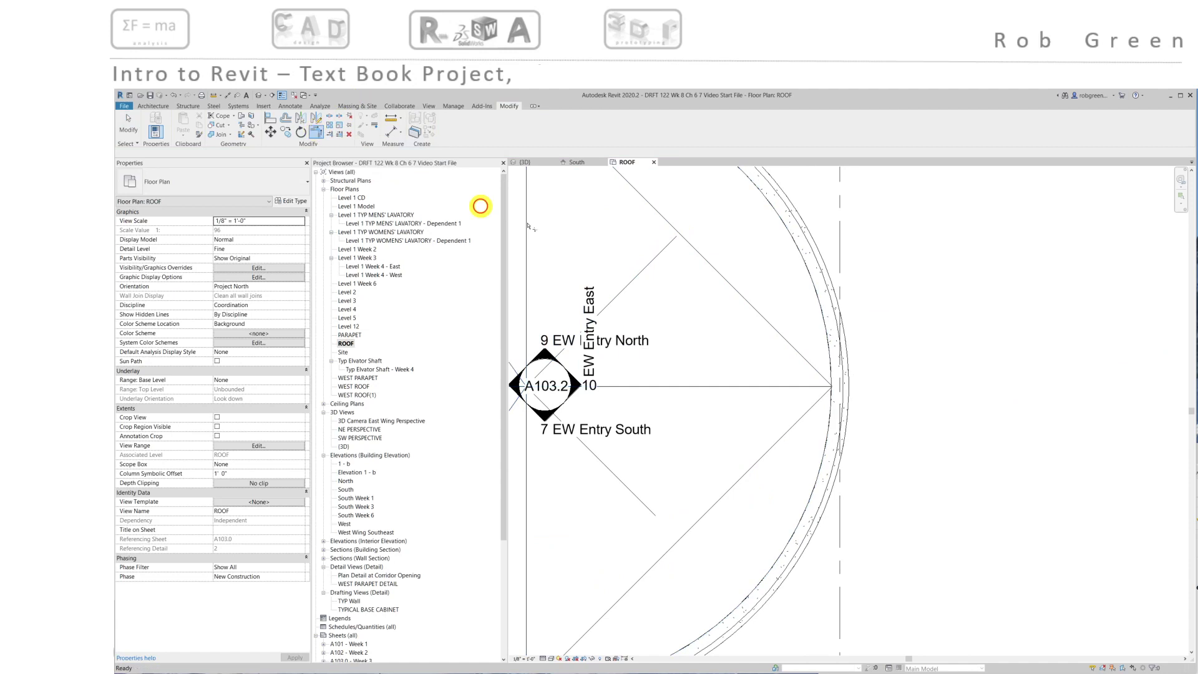
pyautogui.click(660, 256)
pyautogui.click(690, 245)
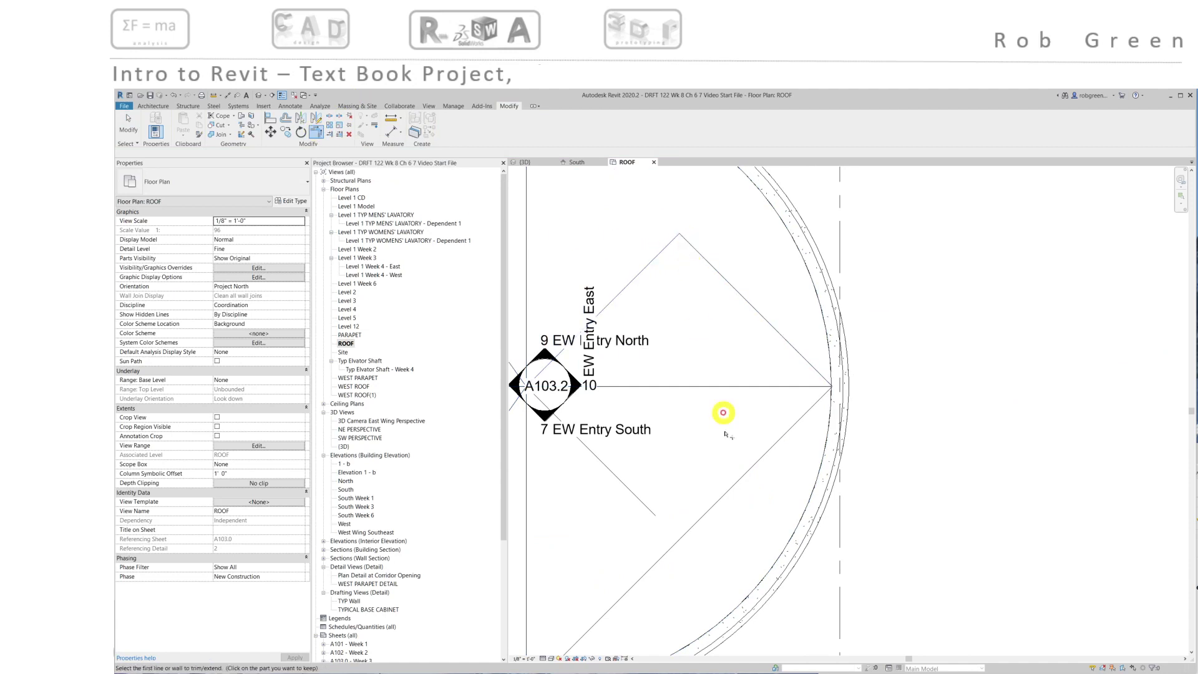
pyautogui.click(709, 511)
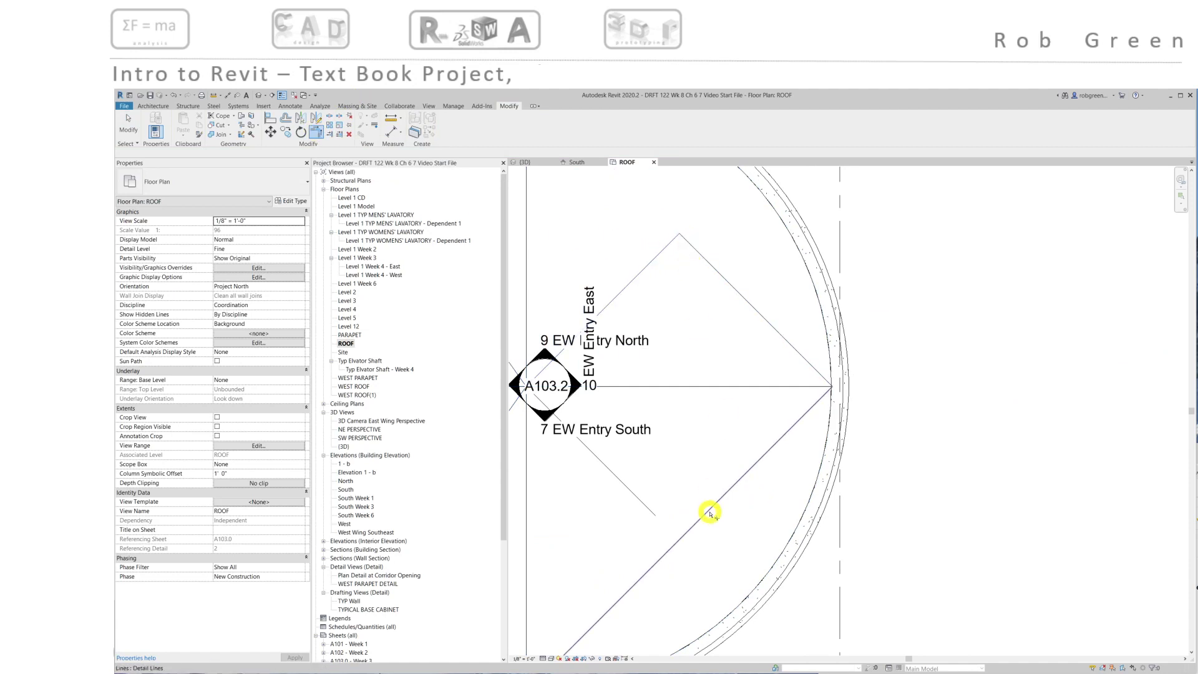
pyautogui.click(644, 506)
pyautogui.press('Escape')
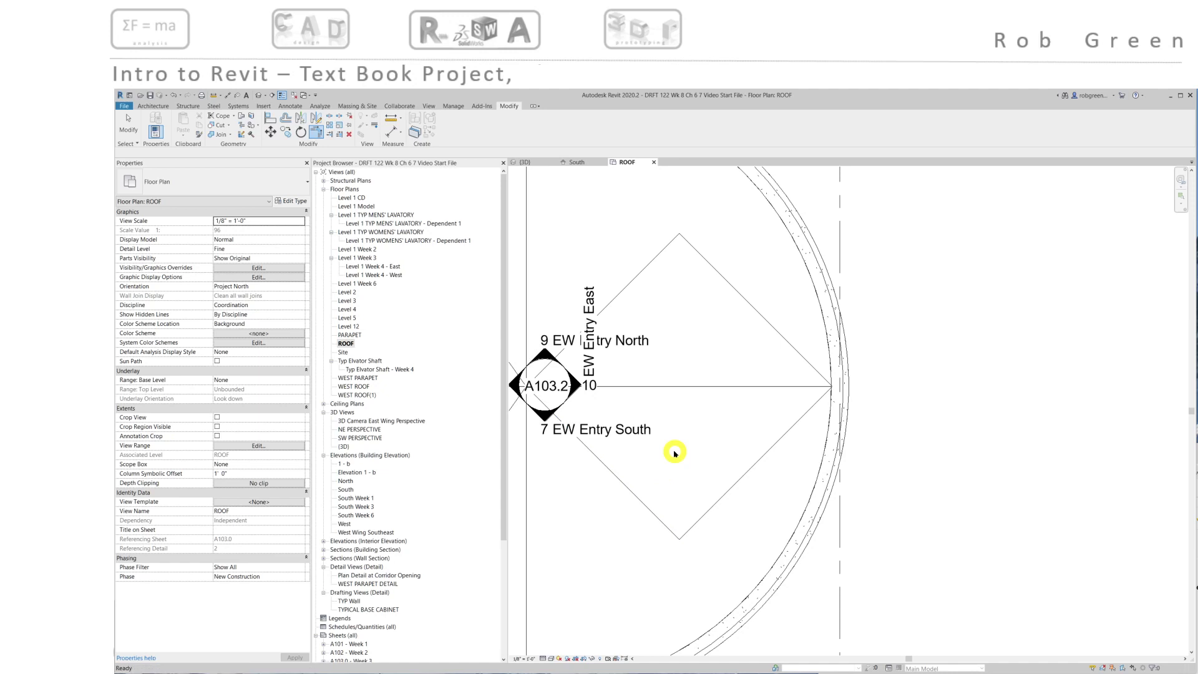
# - Add shape points to the roof at the two detail-line corners in the rounded part of the entry
pyautogui.click(652, 280)
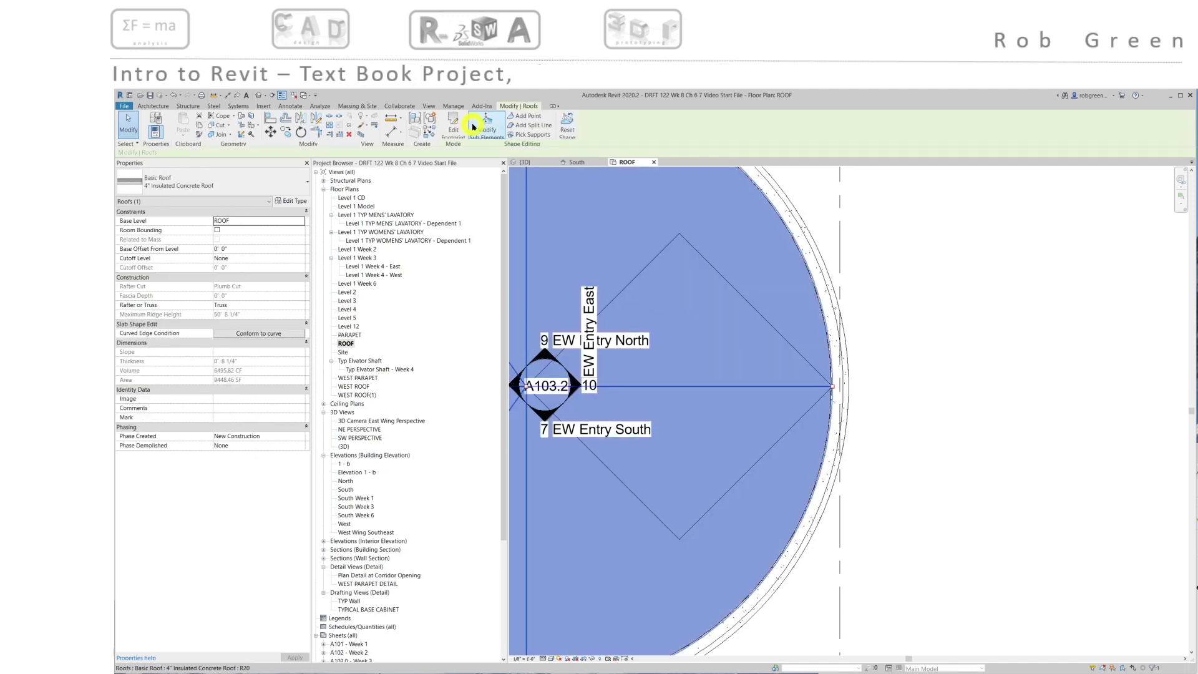
pyautogui.click(521, 116)
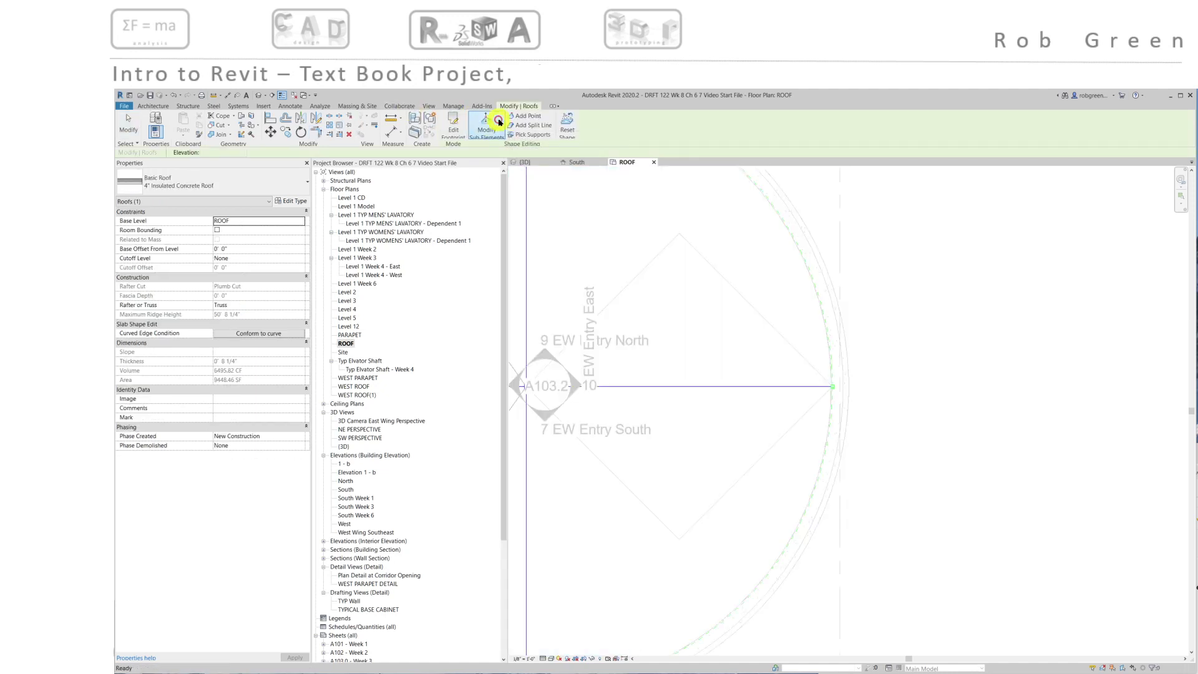
pyautogui.click(533, 117)
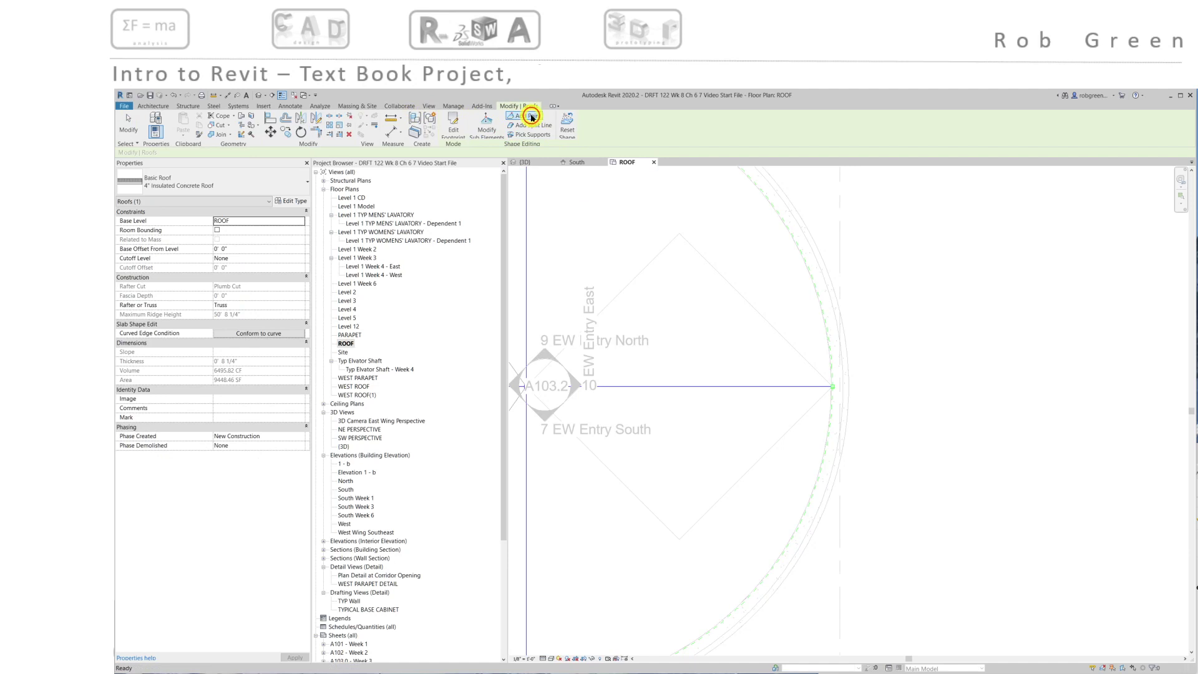
pyautogui.click(679, 233)
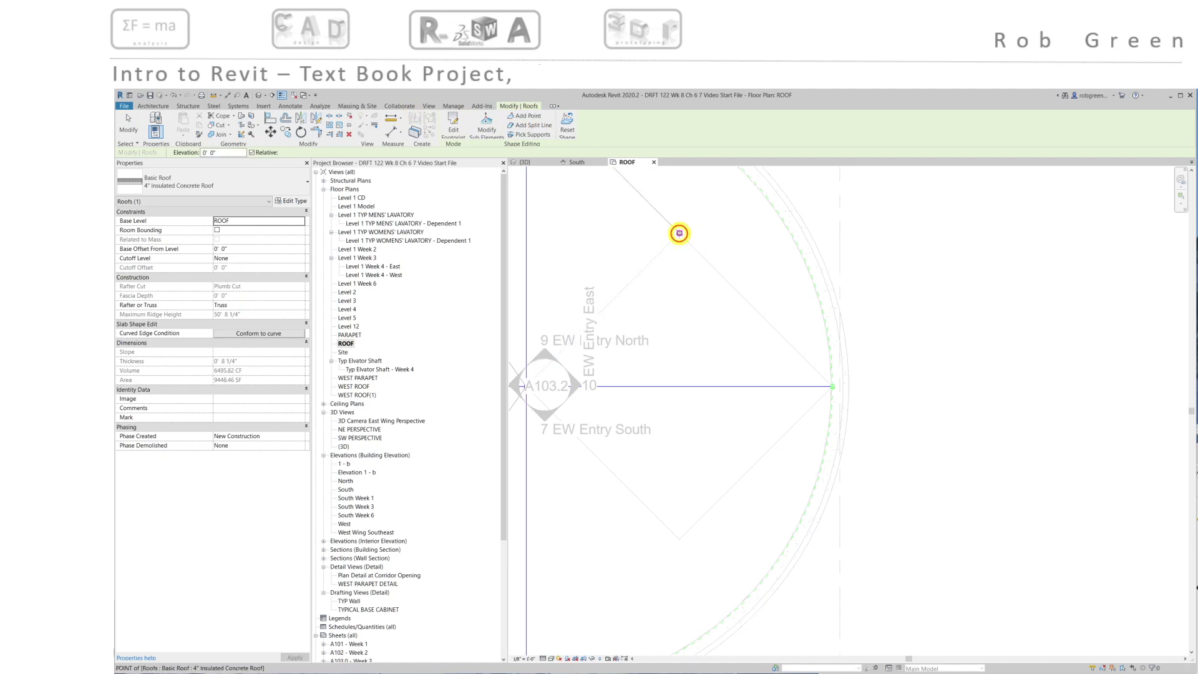
pyautogui.click(678, 539)
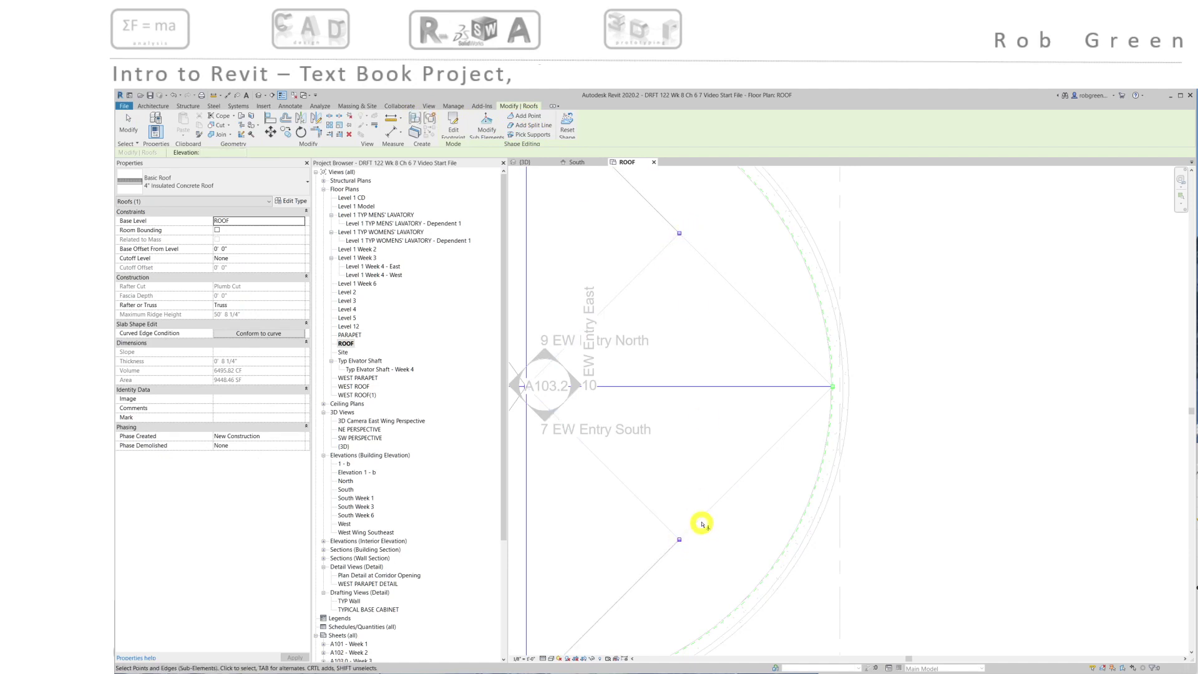
# - Finish editing the roof's shape and delete the diagonal detail-line guides in the rounded part of the entry
pyautogui.press('Escape')
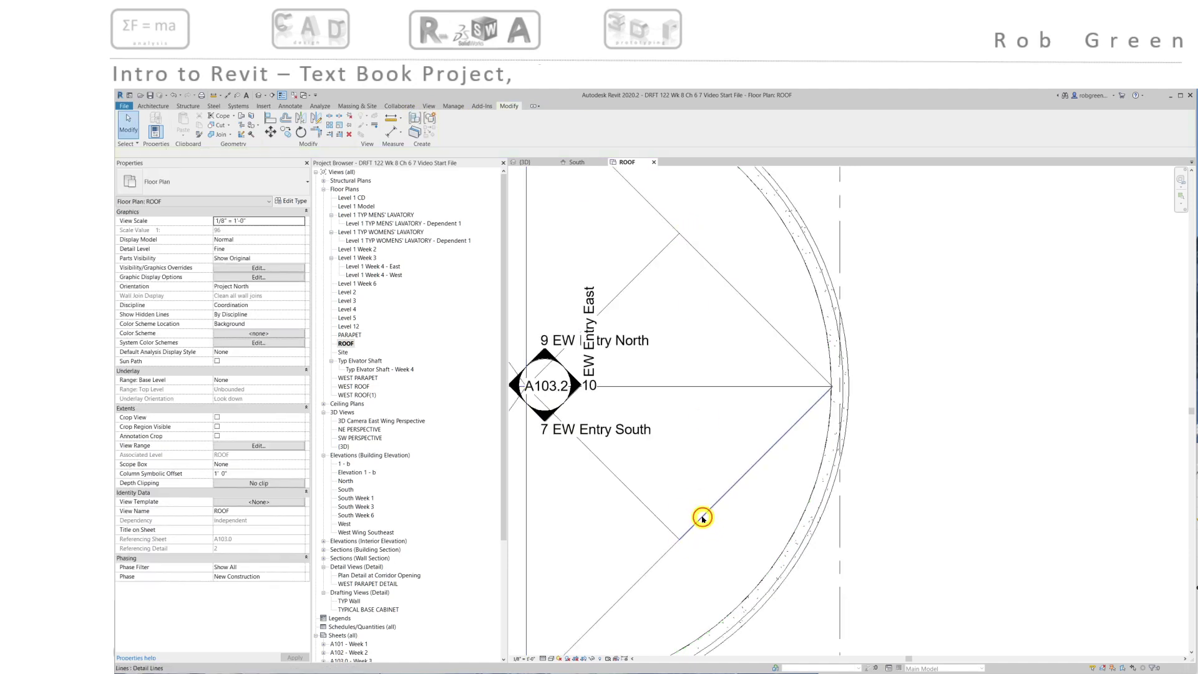
pyautogui.click(668, 528)
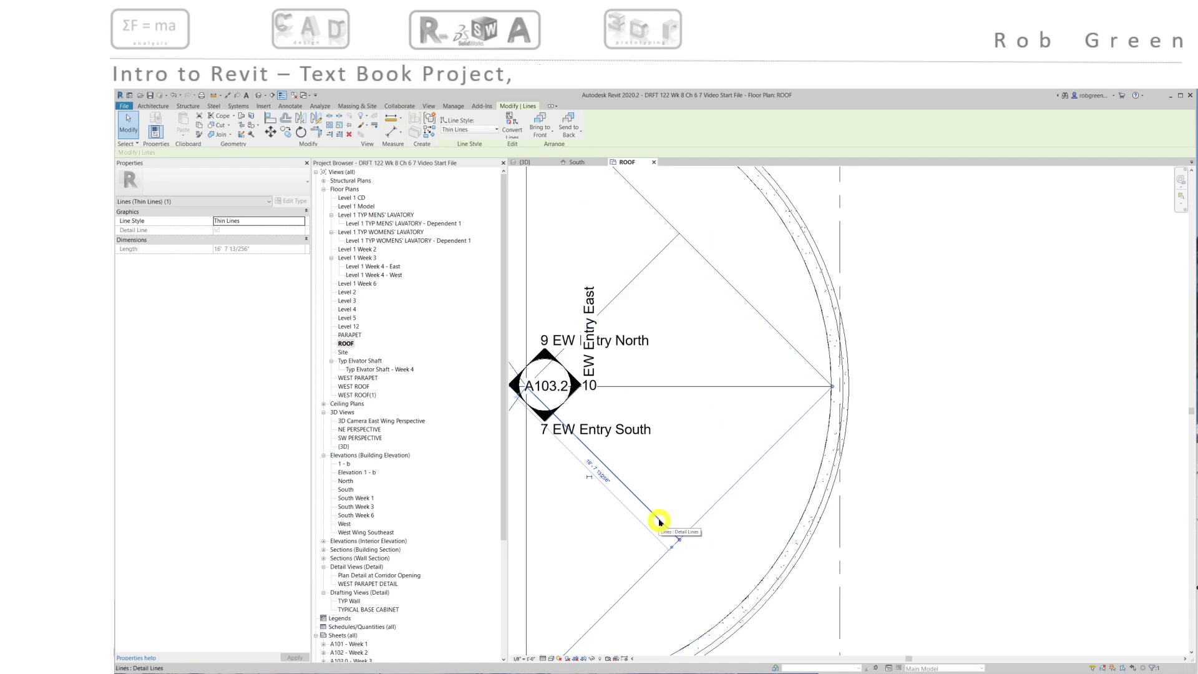
pyautogui.keyDown('ctrl'); pyautogui.click(620, 289); pyautogui.keyUp('ctrl')
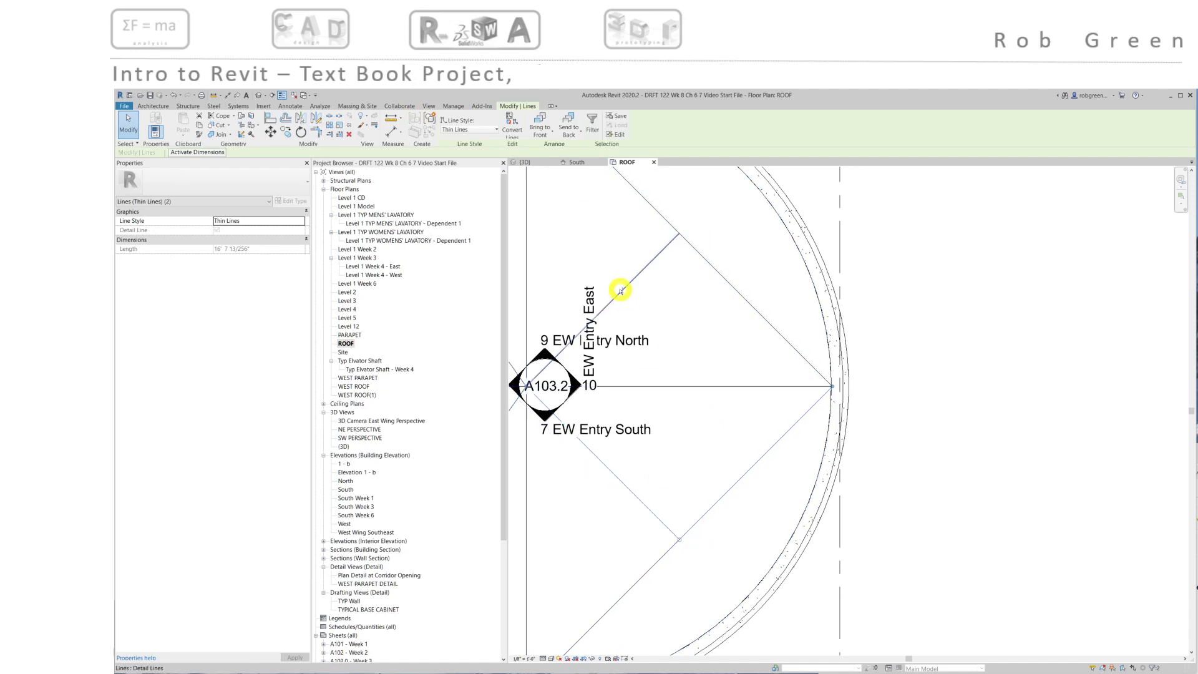
pyautogui.keyDown('ctrl'); pyautogui.click(712, 264); pyautogui.keyUp('ctrl')
pyautogui.press('Delete')
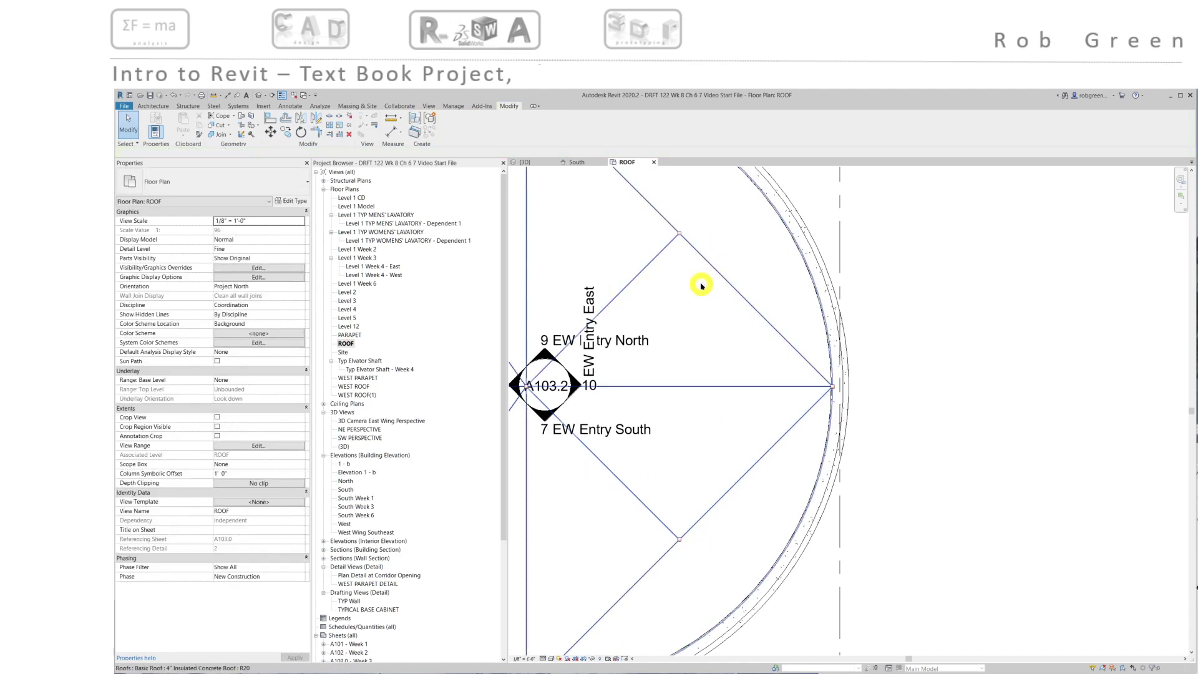
# - Set the elevation of the roof's northern drainage point in the rounded entry to -3"
pyautogui.scroll(-2, 692, 310)
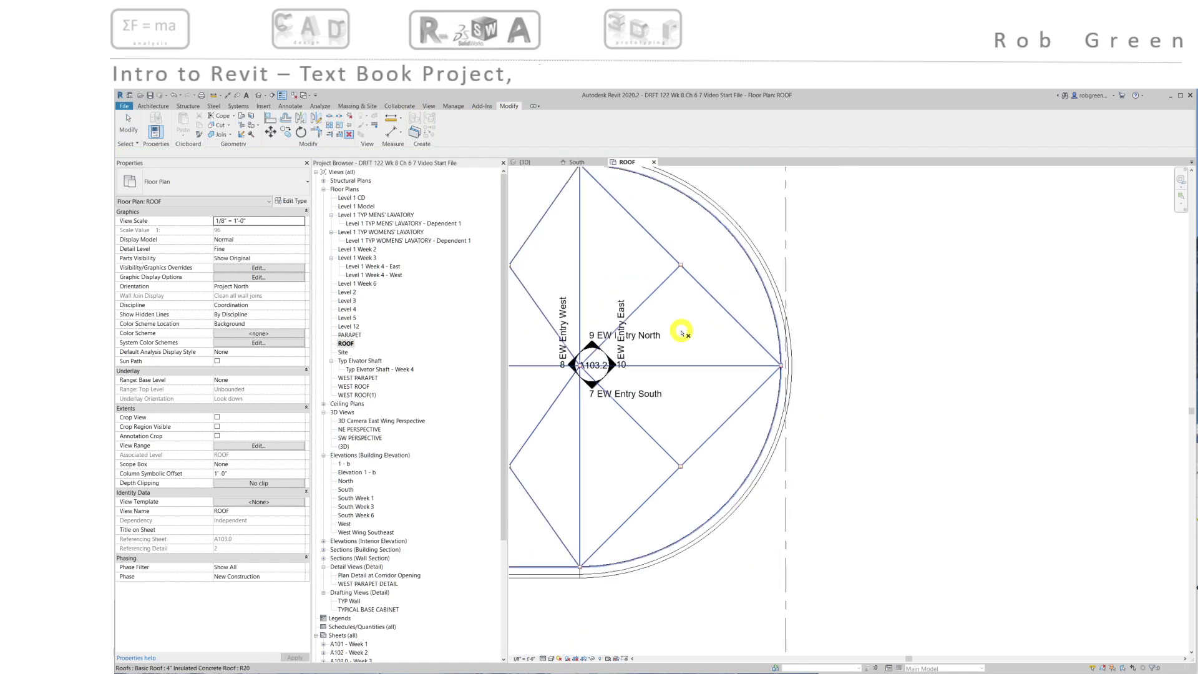
pyautogui.moveTo(757, 331); pyautogui.dragTo(731, 367, button='middle')
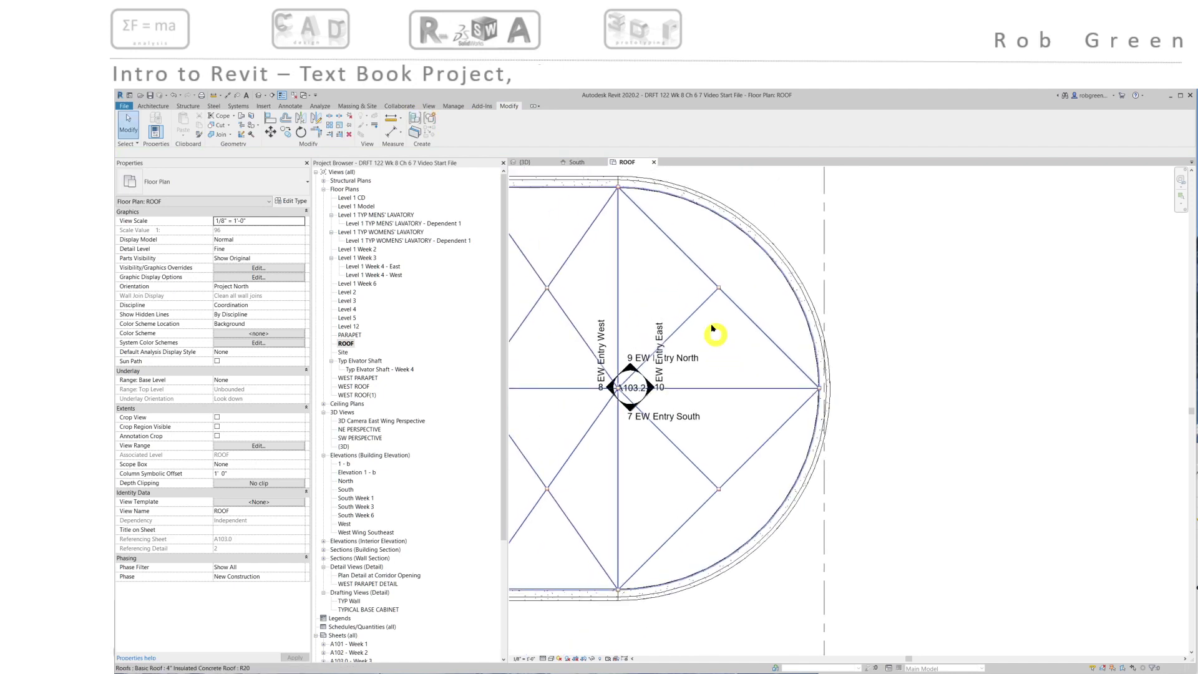
pyautogui.click(719, 288)
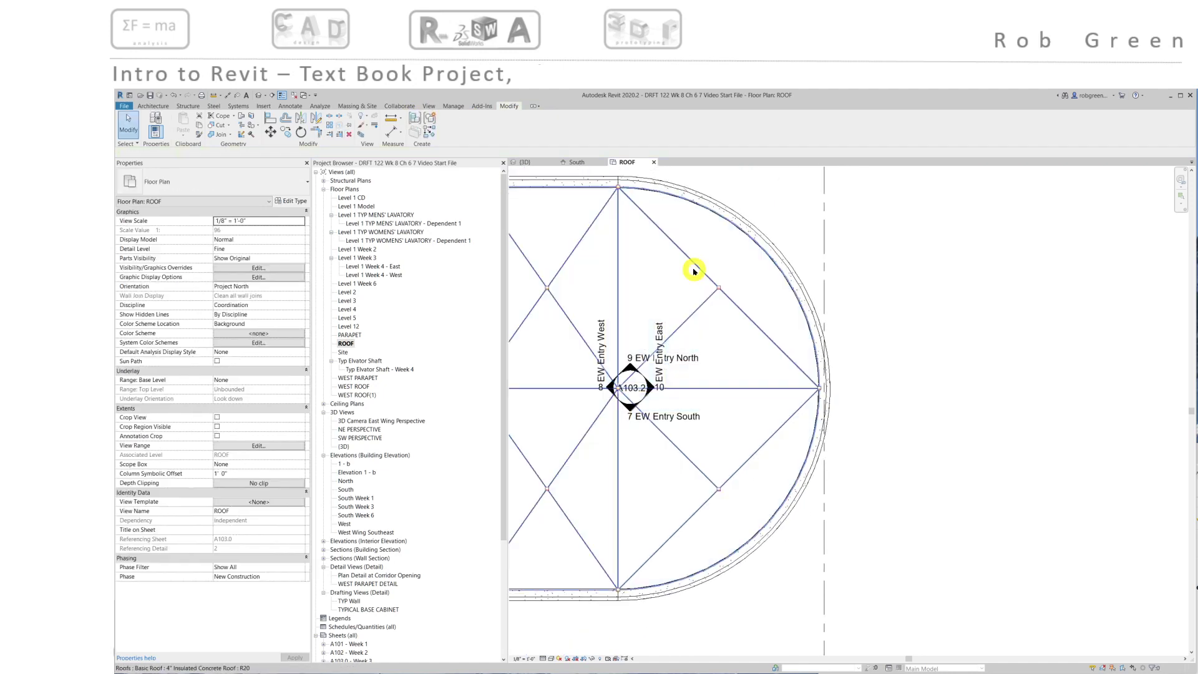
pyautogui.click(506, 128)
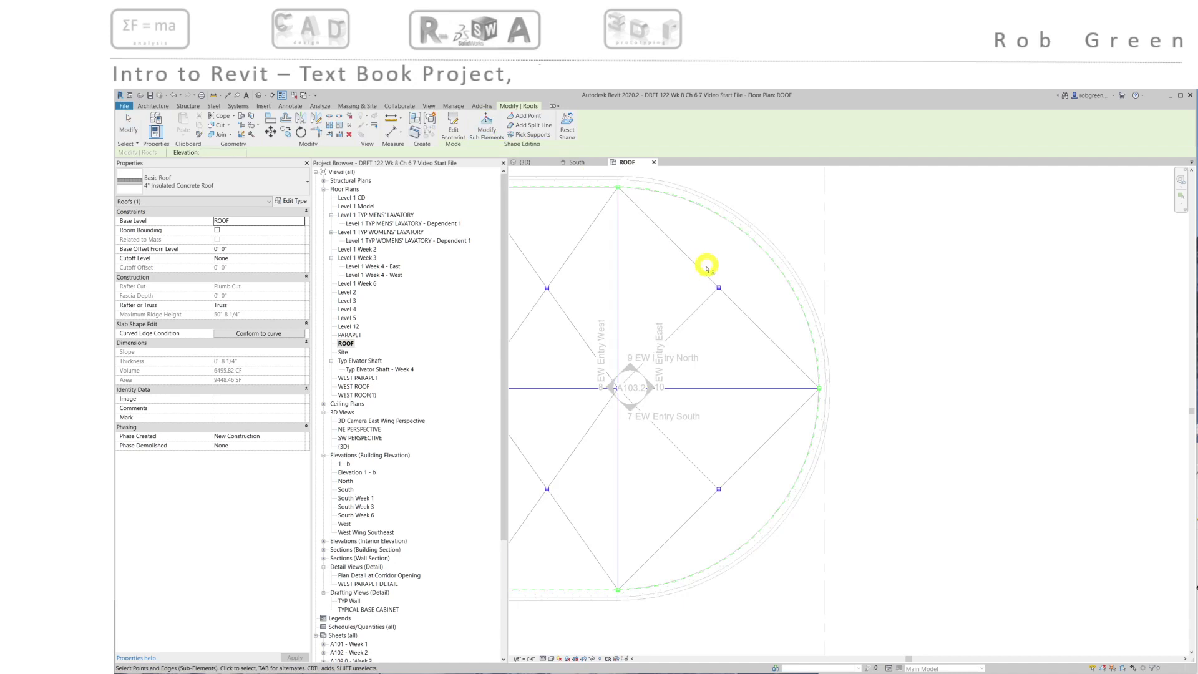
pyautogui.click(719, 289)
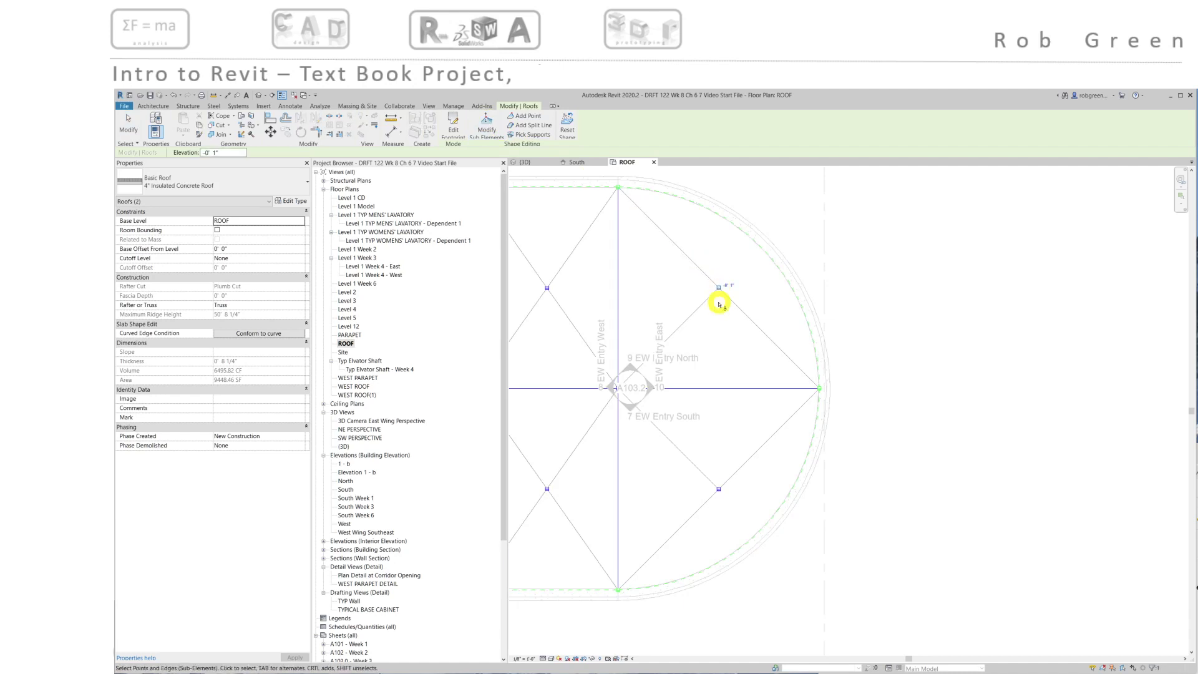
pyautogui.scroll(2, 720, 304)
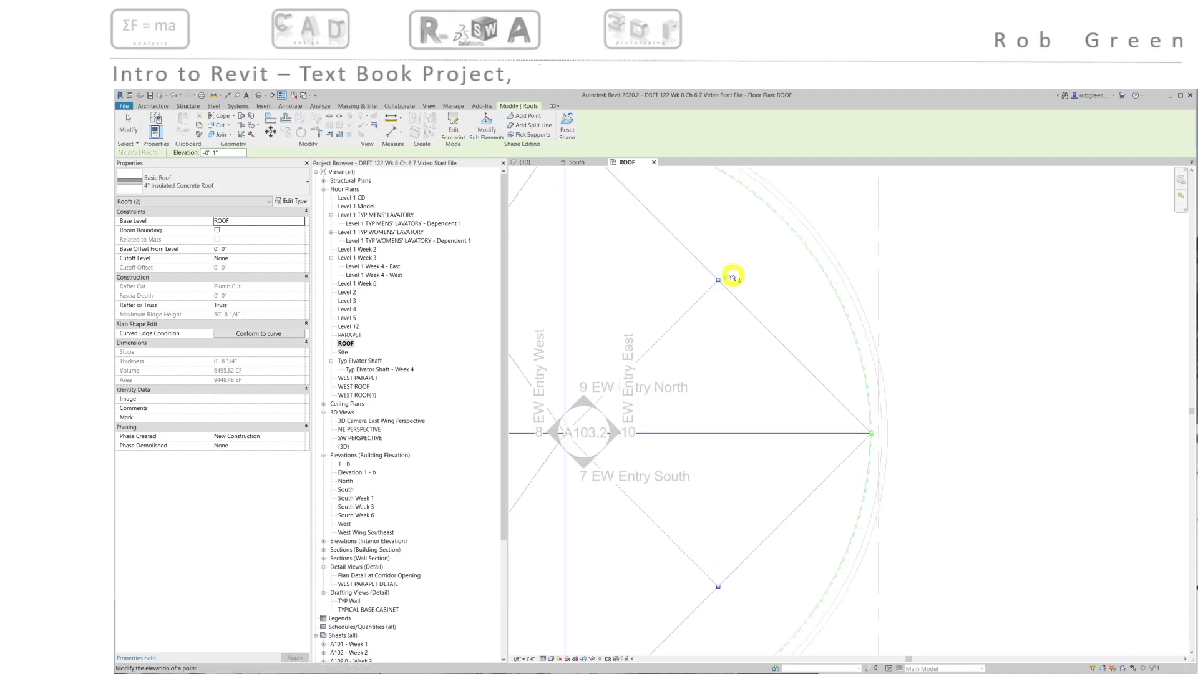
pyautogui.click(730, 279)
pyautogui.moveTo(734, 273); pyautogui.dragTo(661, 275)
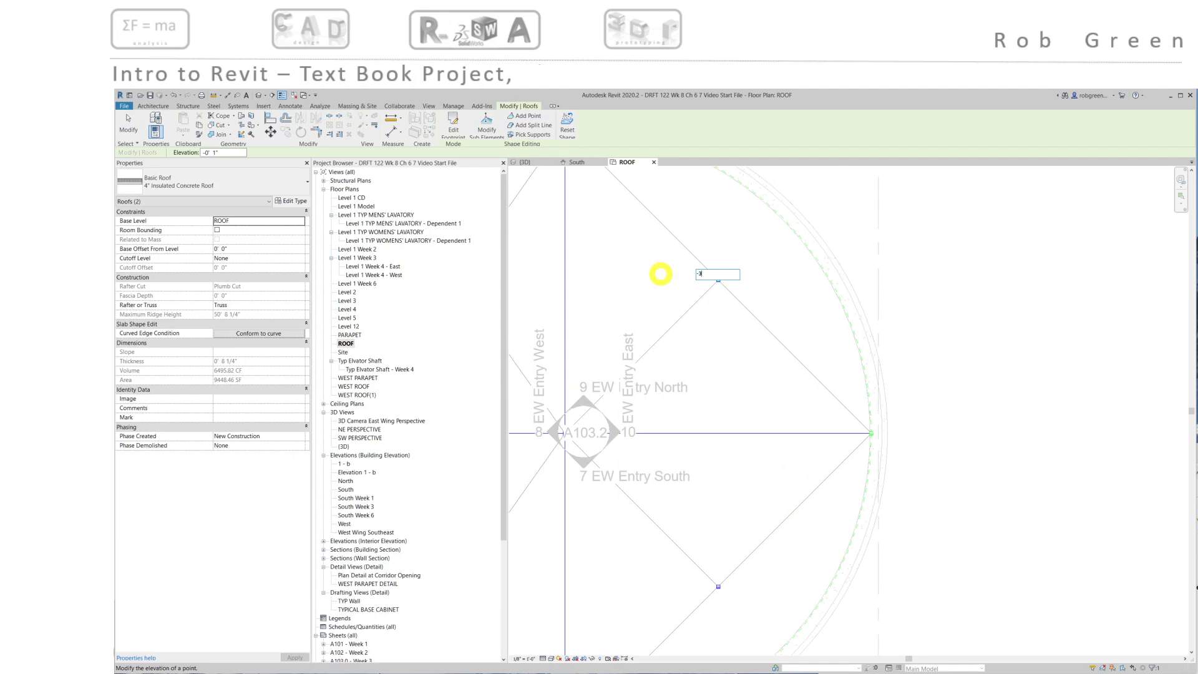
pyautogui.write('-3"')
pyautogui.press('Return')
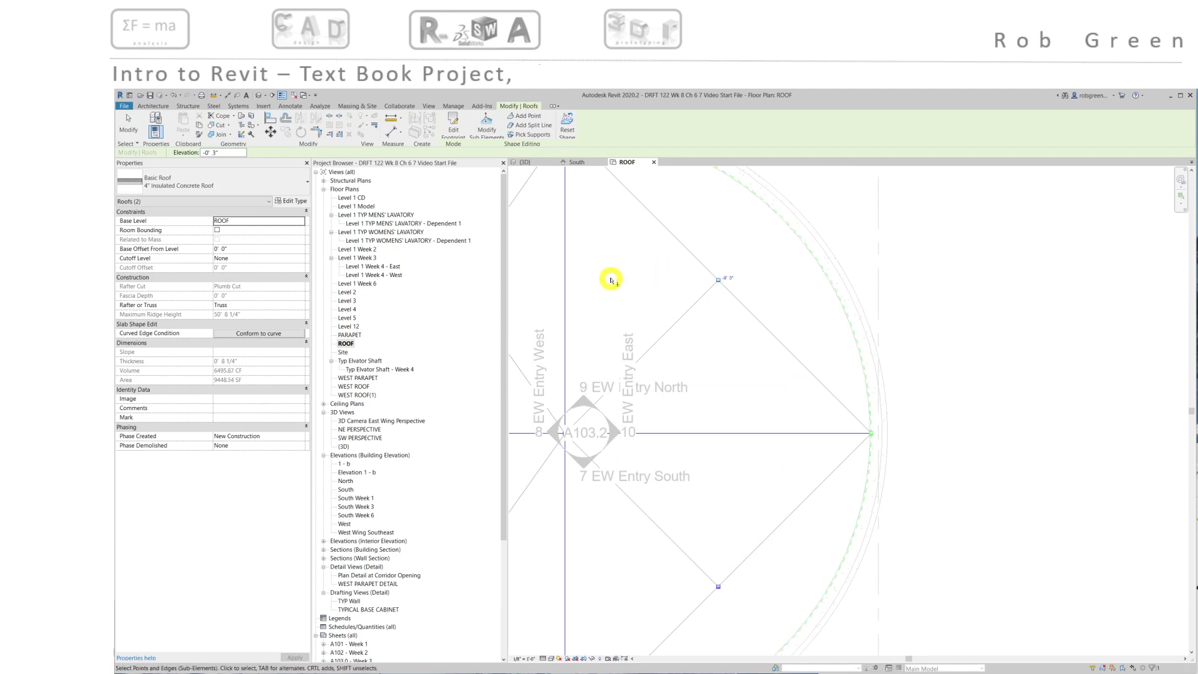
# - Set the elevation of the rounded entry's southern drainage point to -3" and leave roof shape editing
pyautogui.click(717, 585)
pyautogui.click(724, 581)
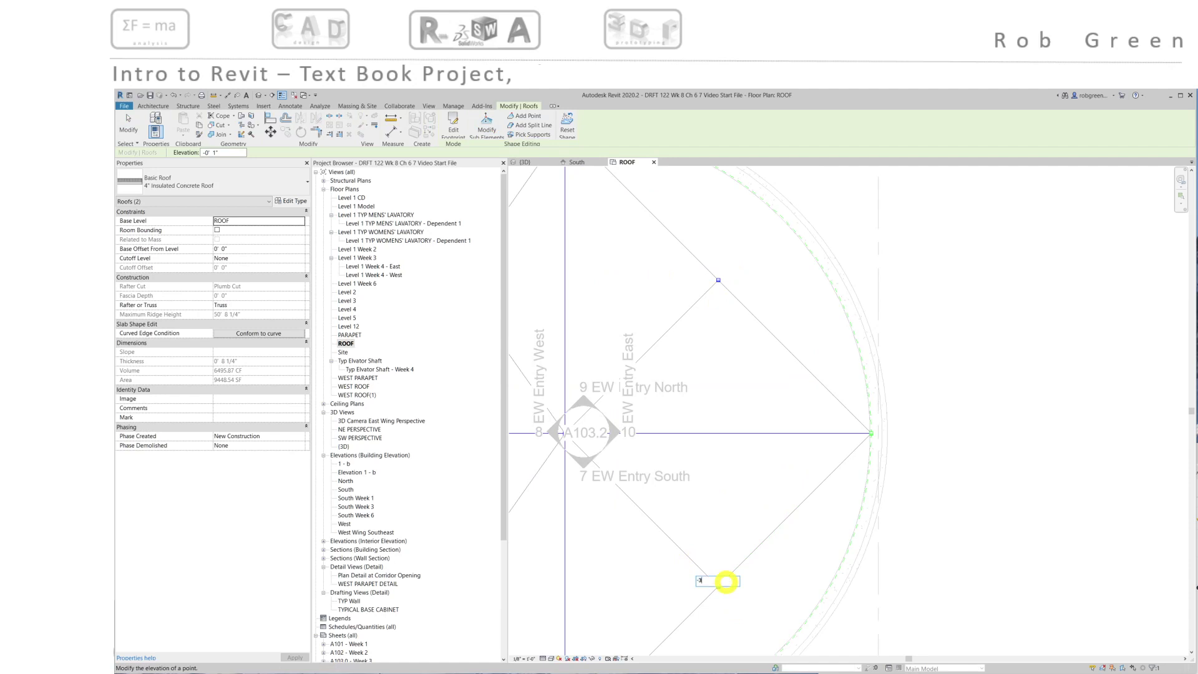
pyautogui.press('Escape')
pyautogui.press('Escape')
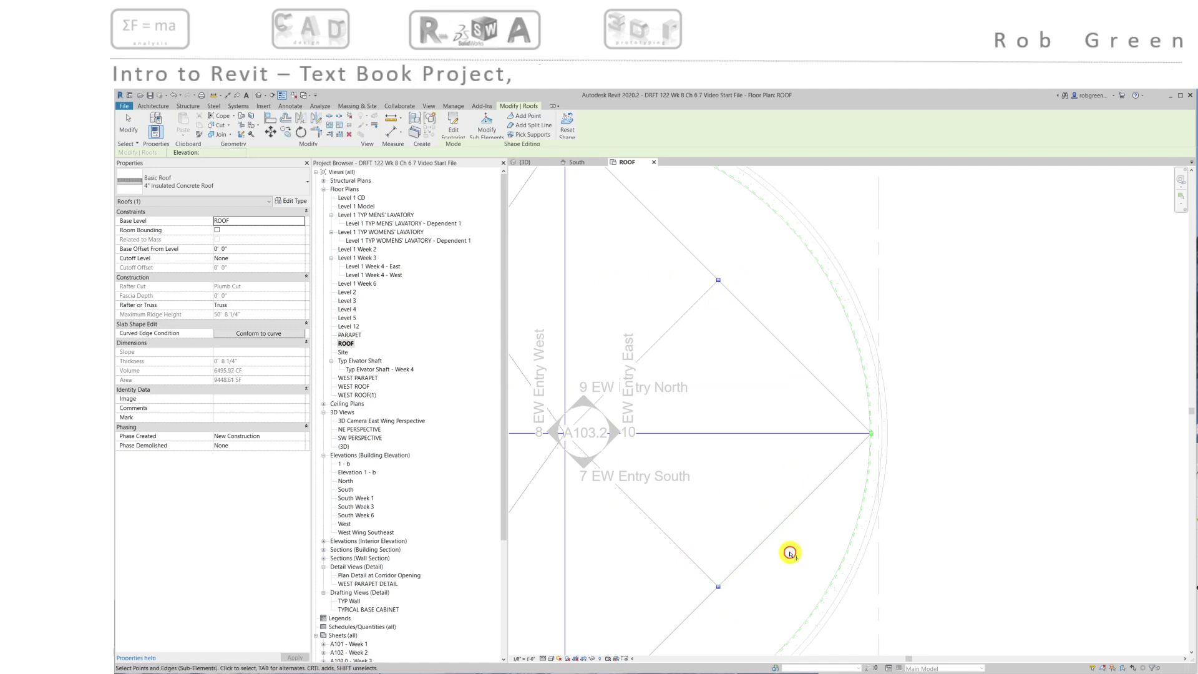
# - Examine the slope pattern across the whole roof plan, including the bays of the rounded east entry
pyautogui.scroll(-4, 790, 555)
pyautogui.moveTo(785, 537); pyautogui.dragTo(956, 438, button='middle')
pyautogui.scroll(-2, 904, 463)
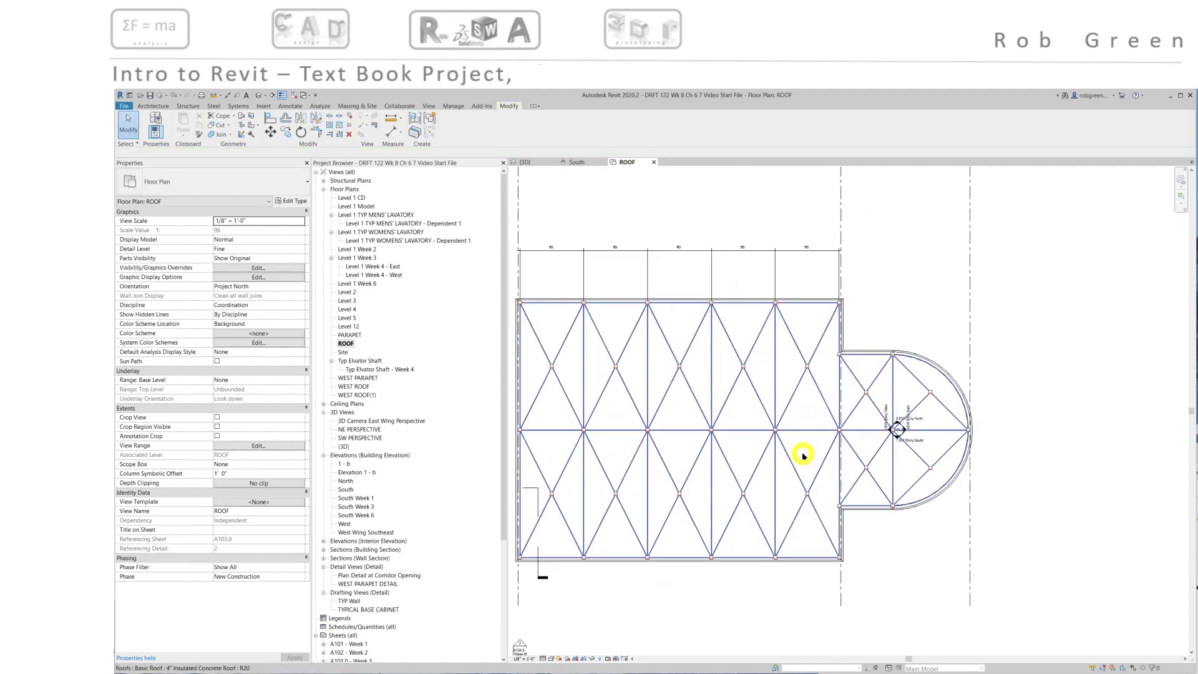
pyautogui.moveTo(803, 455); pyautogui.dragTo(871, 428, button='middle')
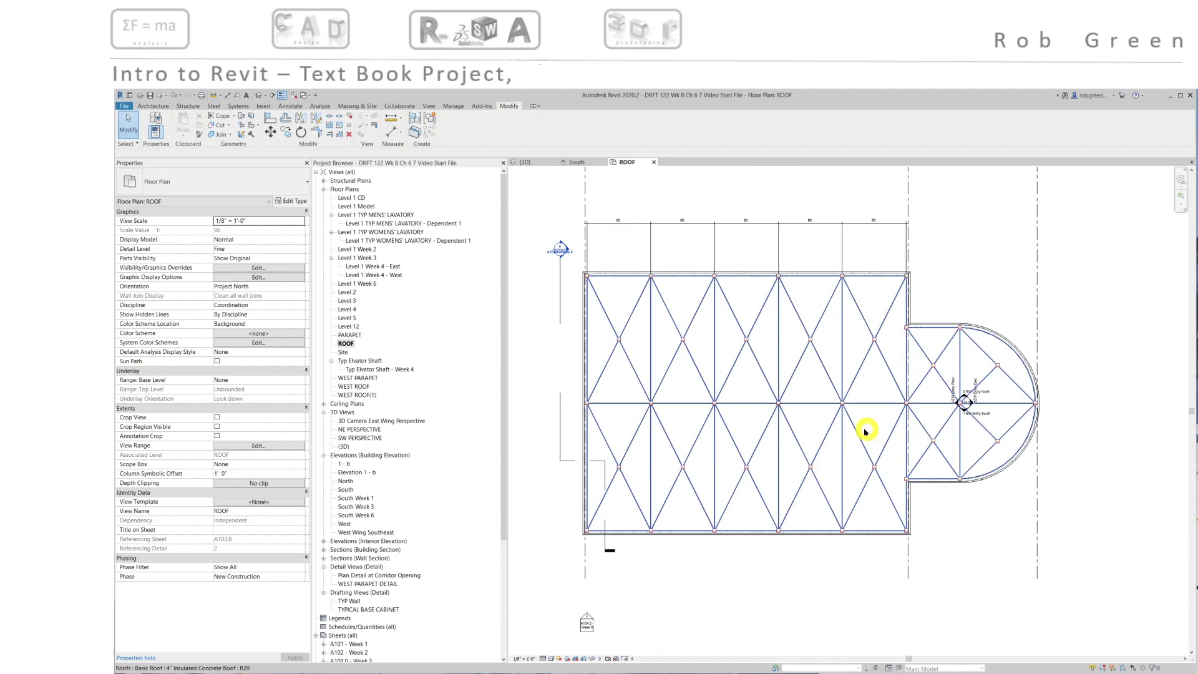
pyautogui.moveTo(818, 442); pyautogui.dragTo(816, 452, button='middle')
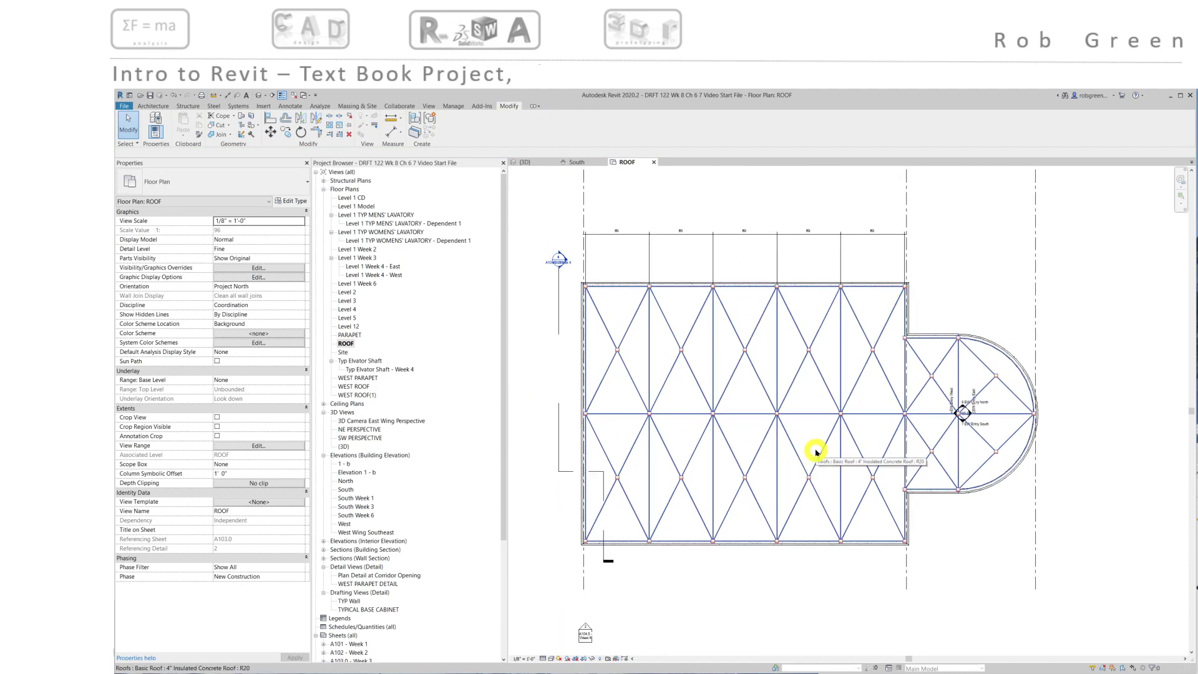
pyautogui.scroll(4, 1026, 411)
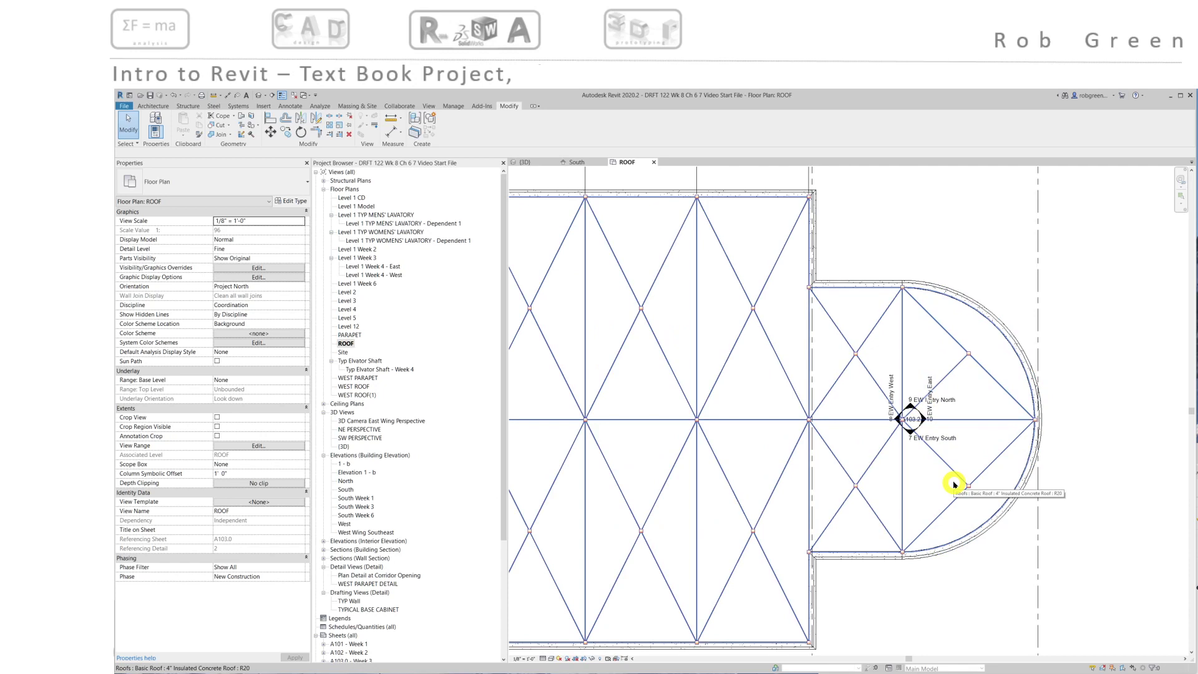
pyautogui.moveTo(954, 484); pyautogui.dragTo(856, 495, button='middle')
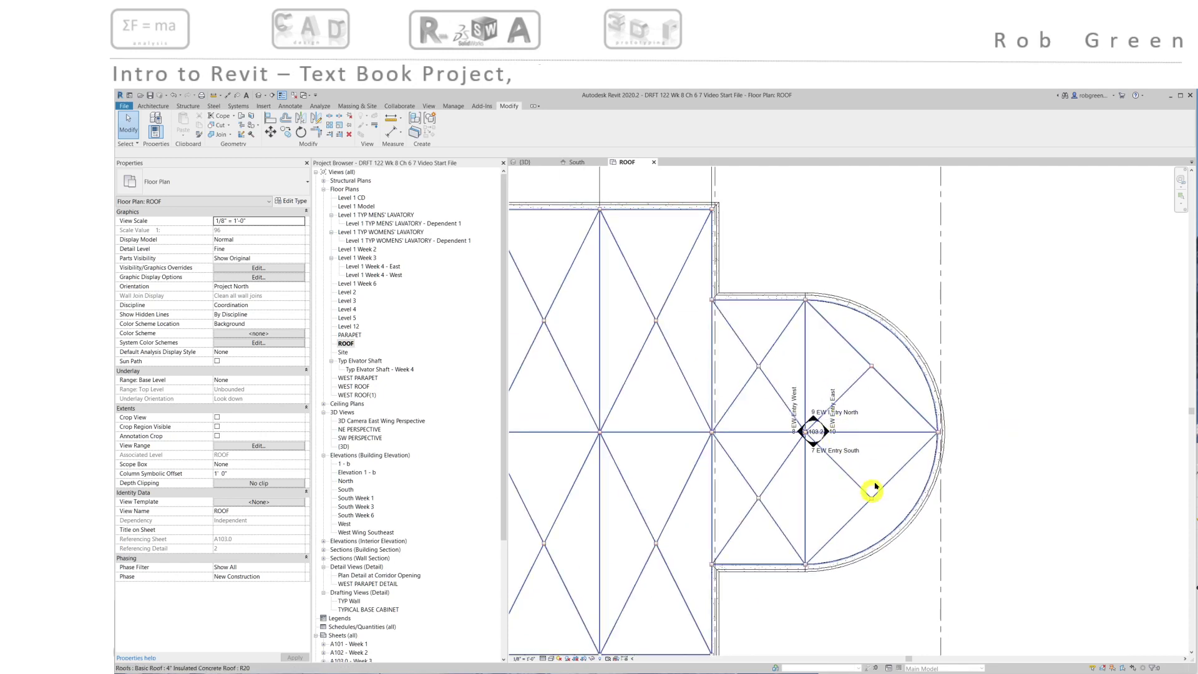
pyautogui.moveTo(882, 441); pyautogui.dragTo(843, 443, button='middle')
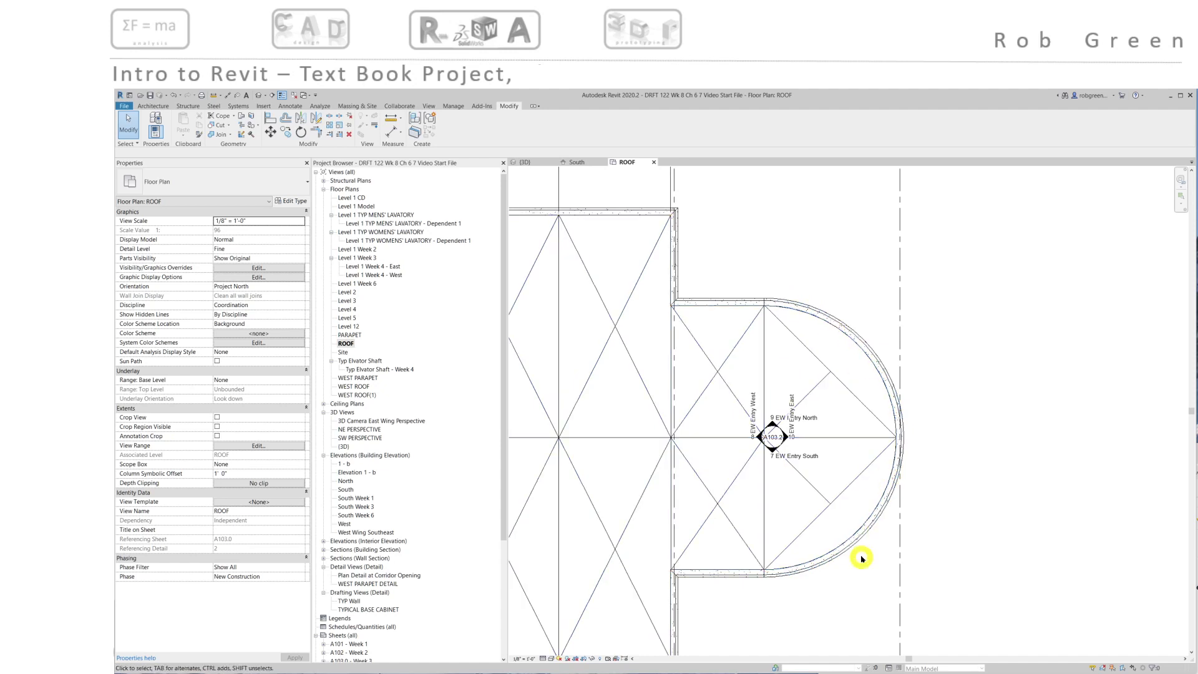
pyautogui.scroll(-2, 859, 557)
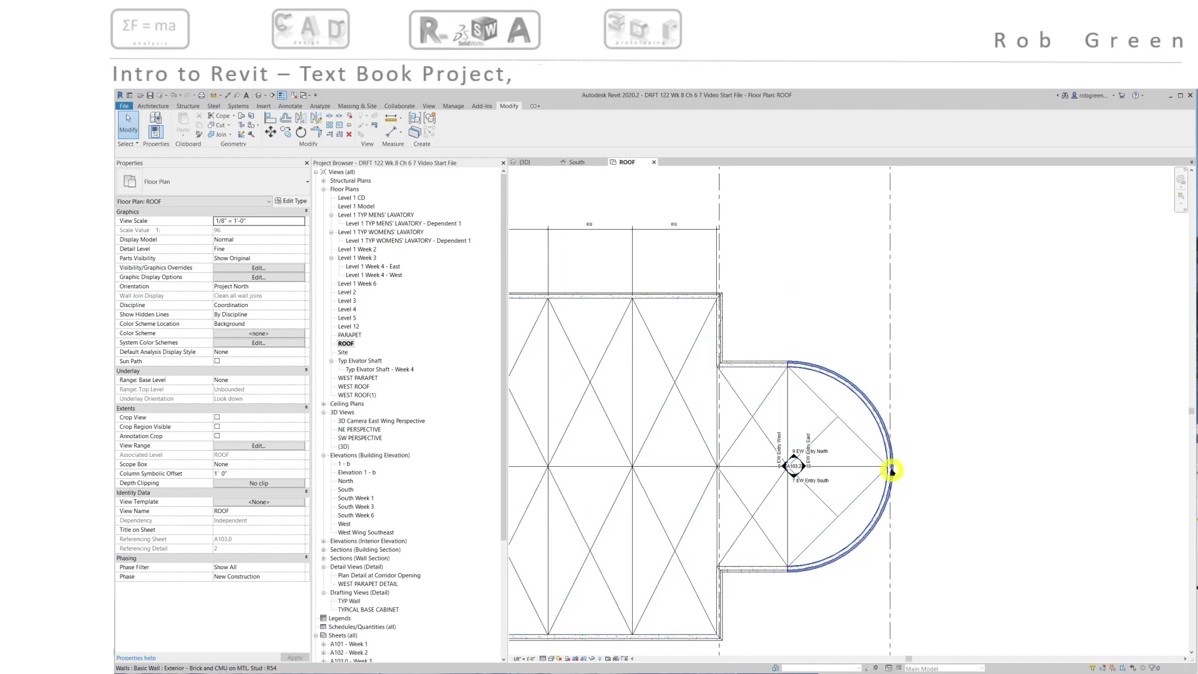
pyautogui.scroll(-2, 890, 473)
pyautogui.scroll(3, 860, 432)
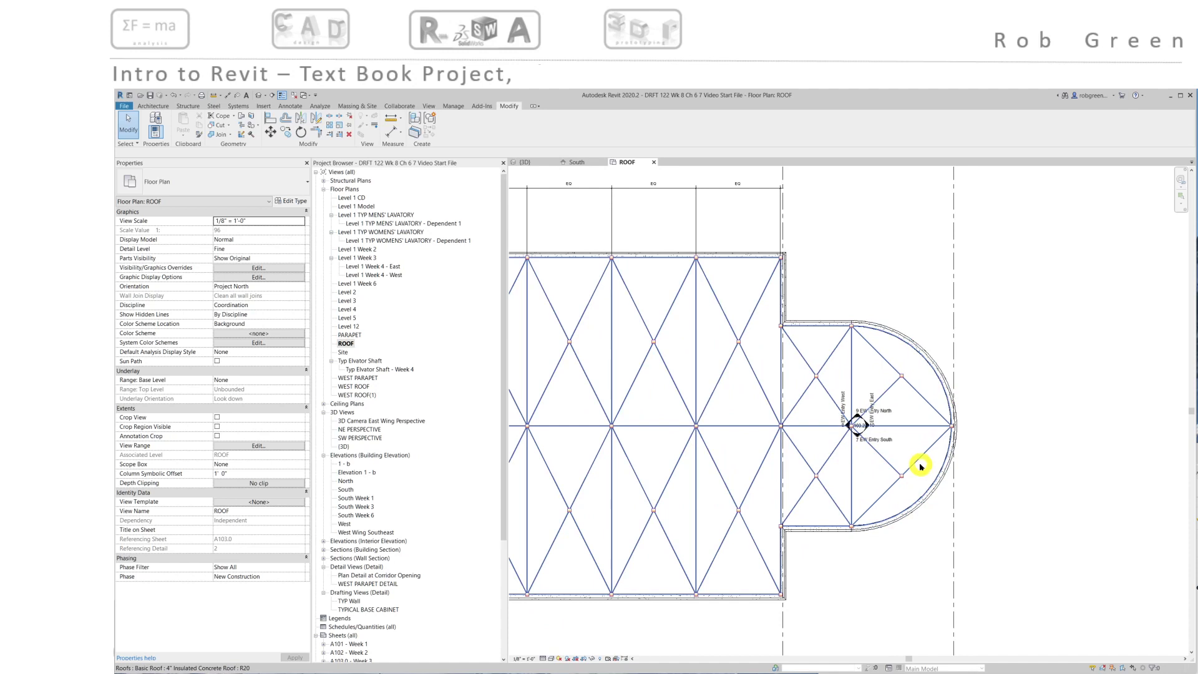
pyautogui.scroll(-3, 917, 468)
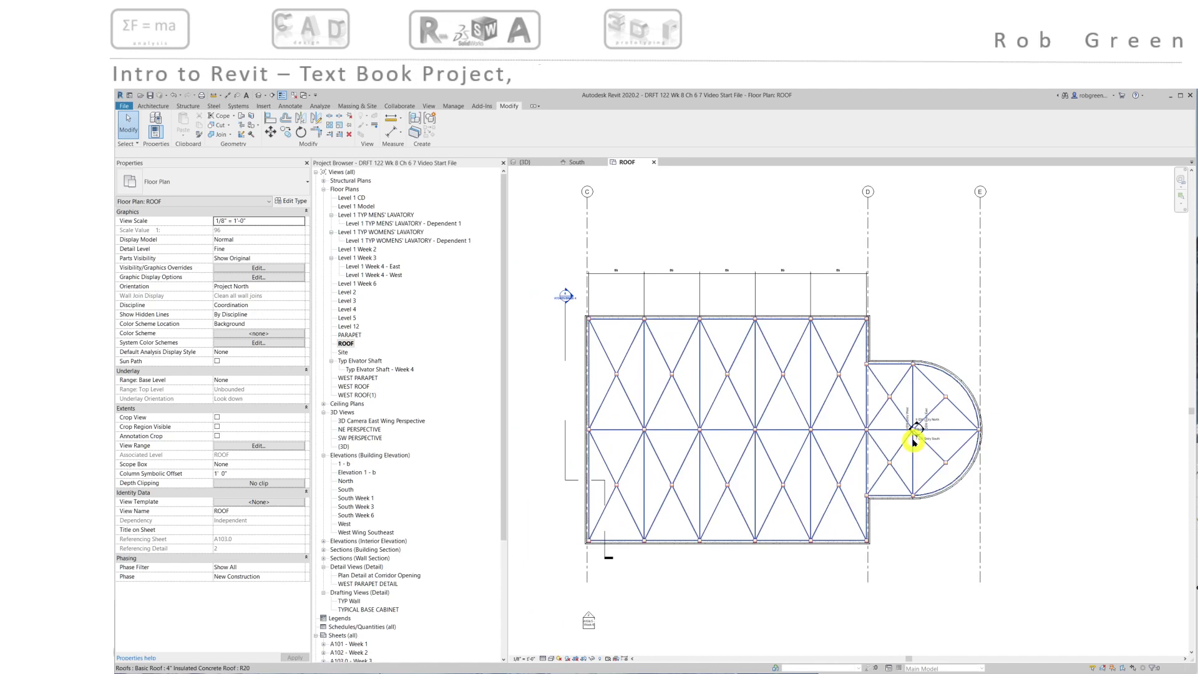
pyautogui.moveTo(913, 442); pyautogui.dragTo(939, 432, button='middle')
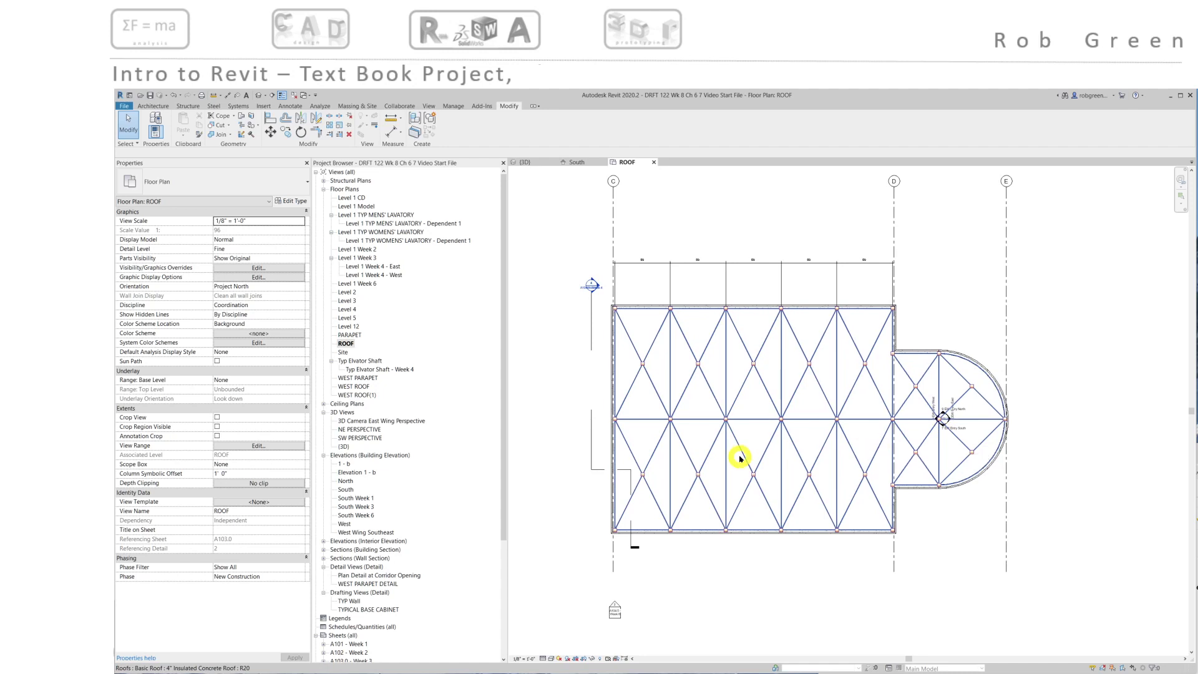
pyautogui.scroll(-3, 740, 458)
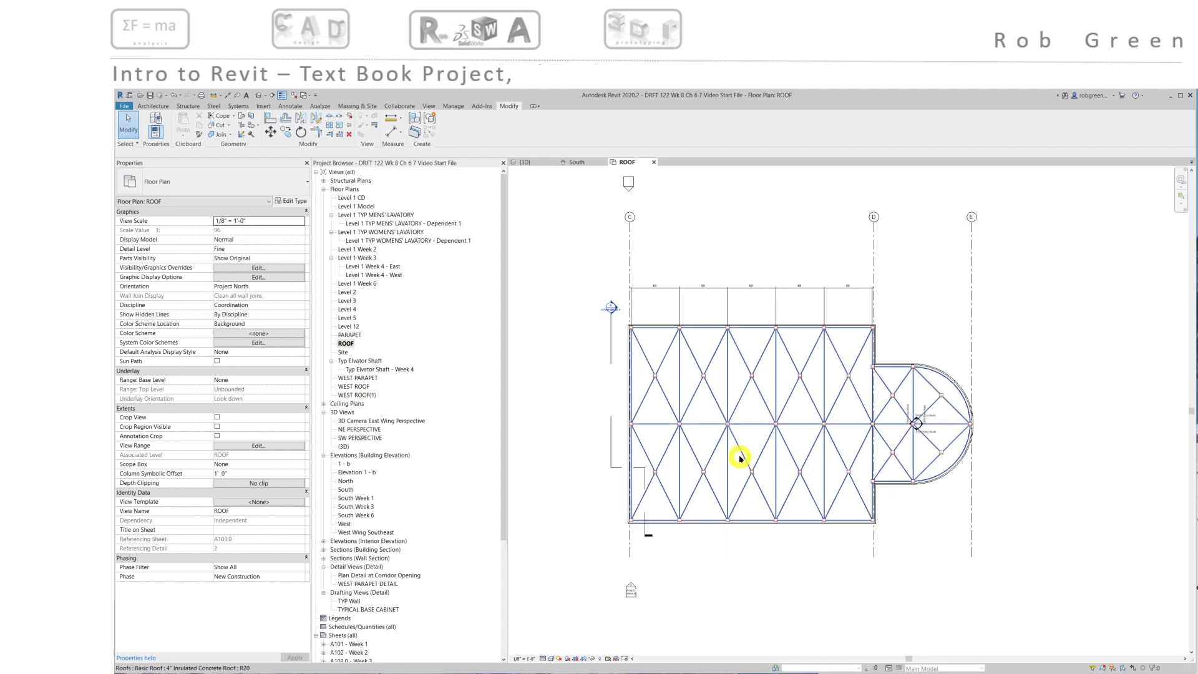
# - Open the 3D view and examine the east wing's sloped roof together with the link and west wing roofs
pyautogui.click(524, 162)
pyautogui.scroll(4, 701, 327)
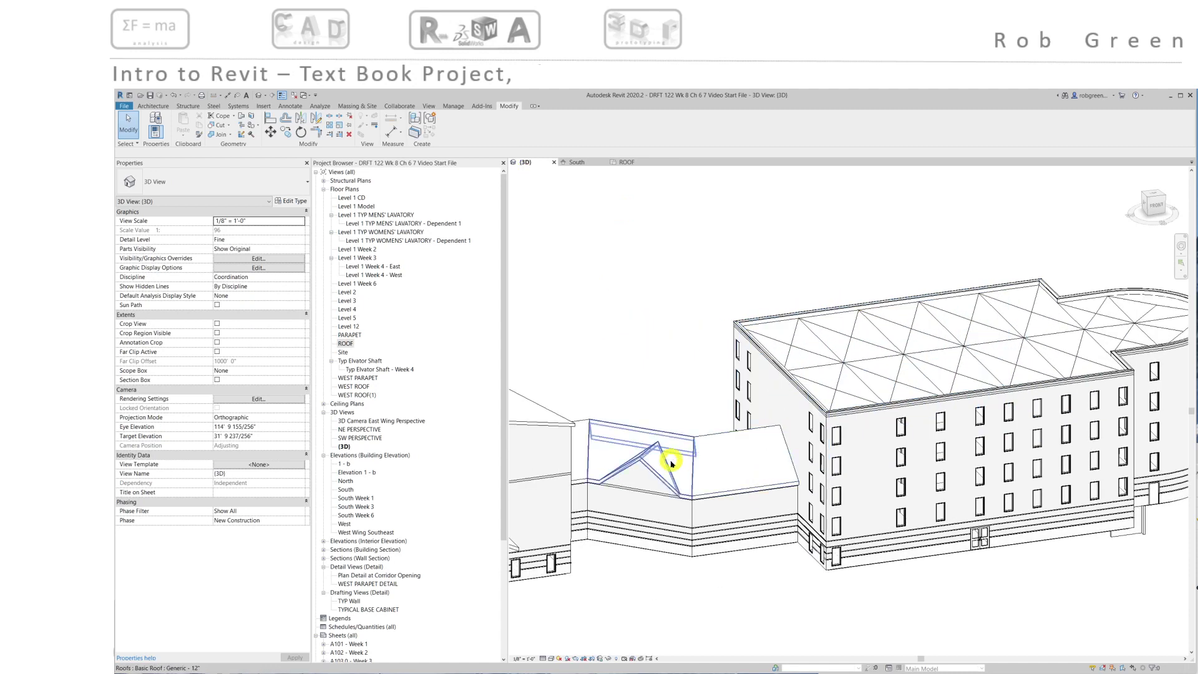
pyautogui.moveTo(664, 467); pyautogui.dragTo(755, 420, button='middle')
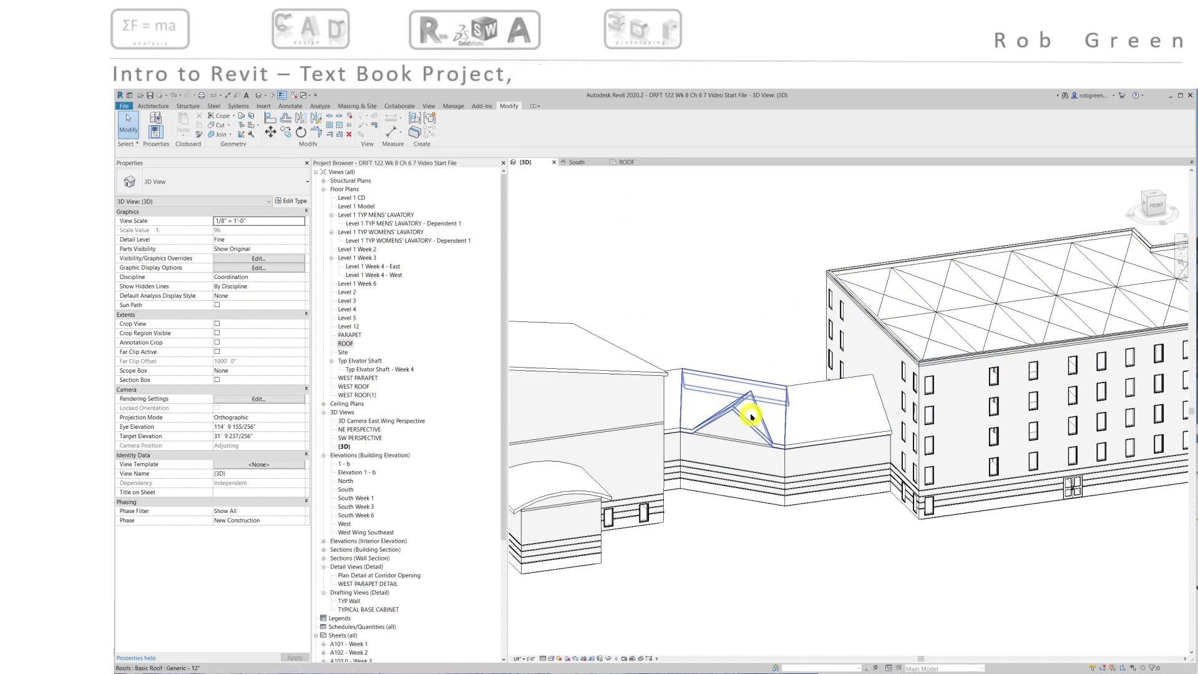
pyautogui.scroll(-2, 752, 417)
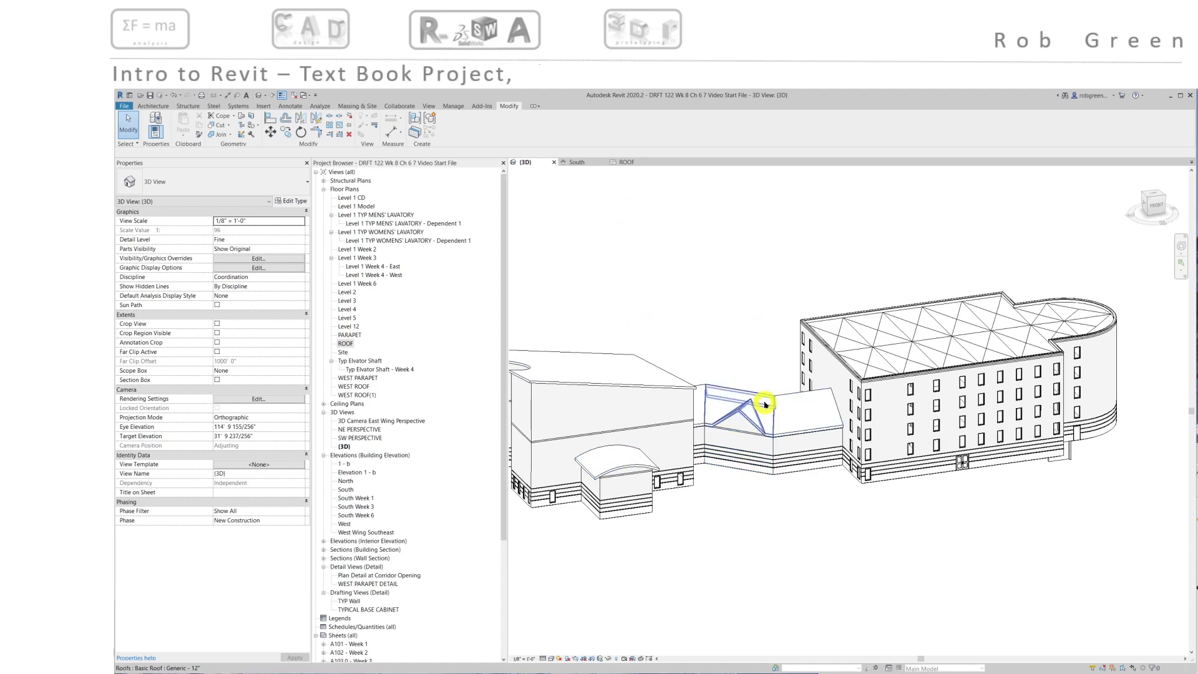
pyautogui.scroll(2, 764, 404)
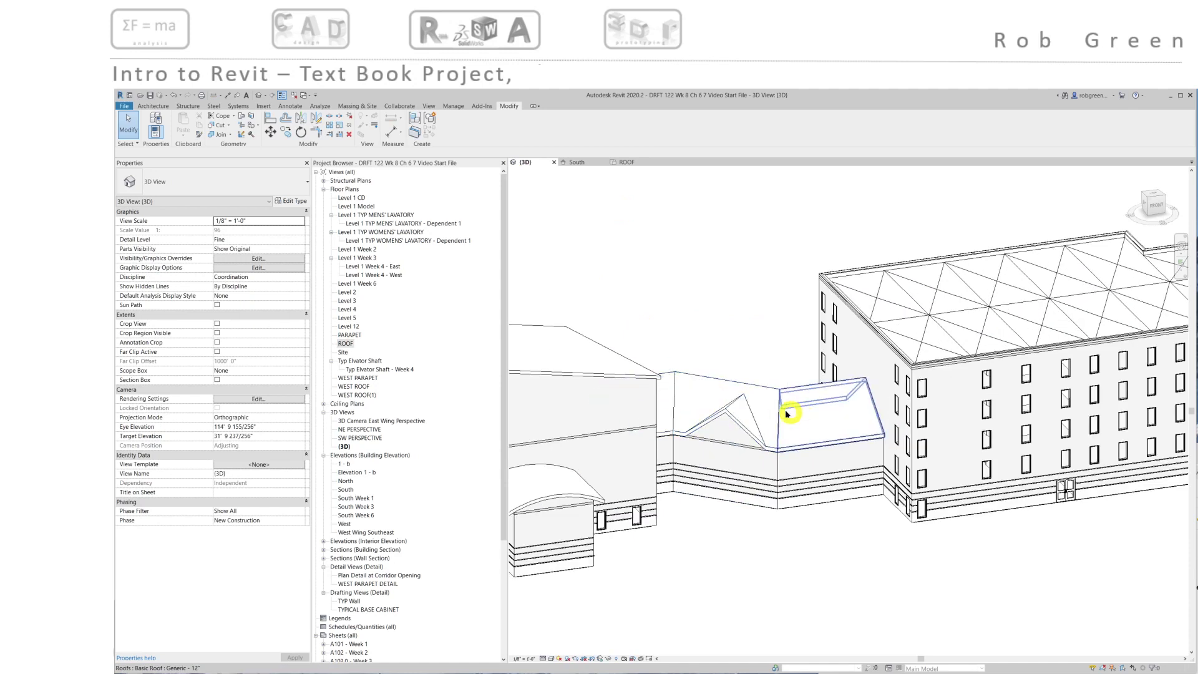
pyautogui.moveTo(783, 402); pyautogui.dragTo(634, 462, button='middle')
pyautogui.click(789, 390)
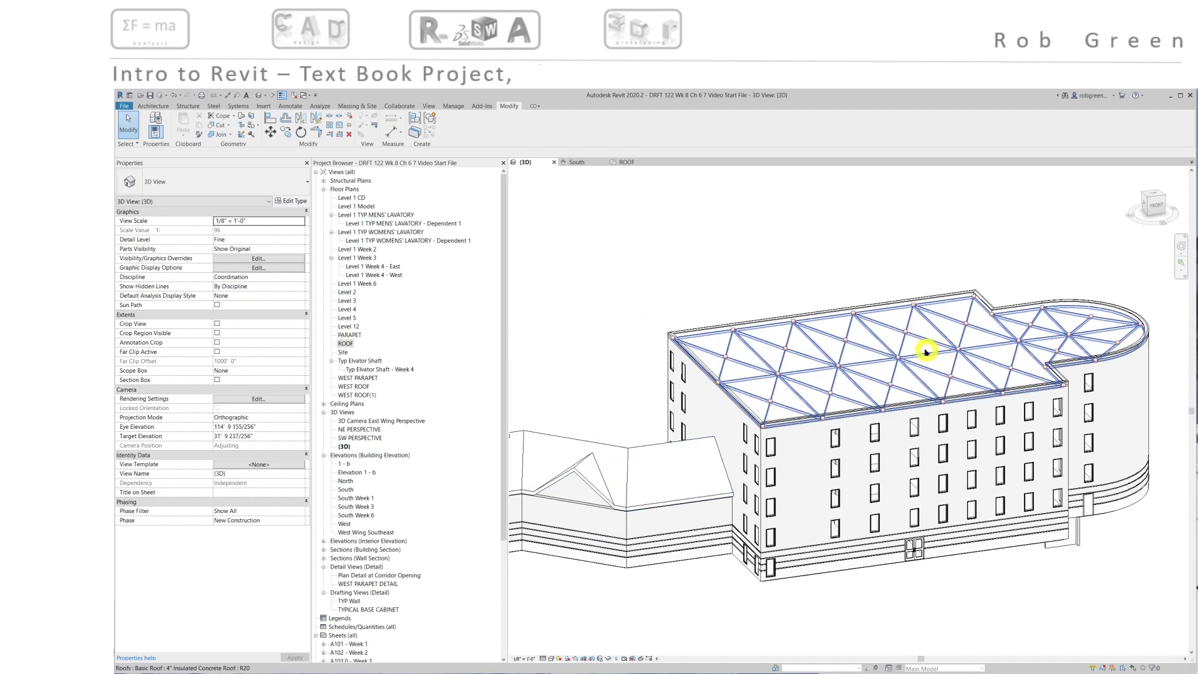
pyautogui.moveTo(926, 351); pyautogui.dragTo(861, 350, button='middle')
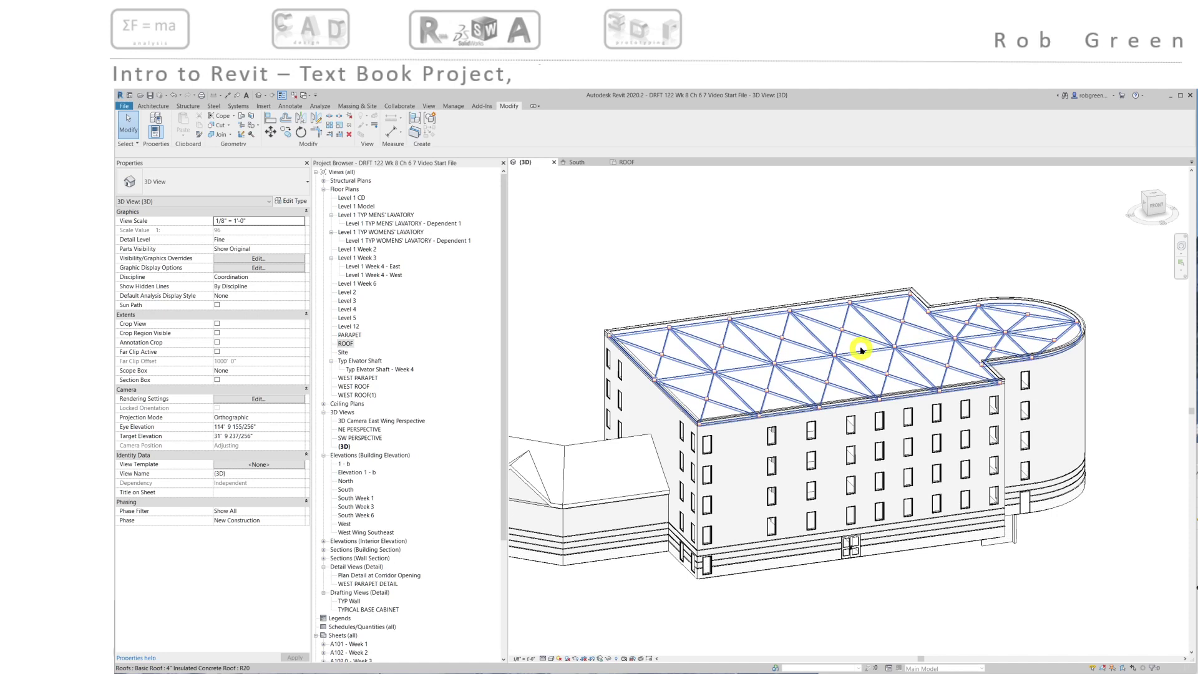
pyautogui.scroll(-2, 855, 365)
pyautogui.click(728, 290)
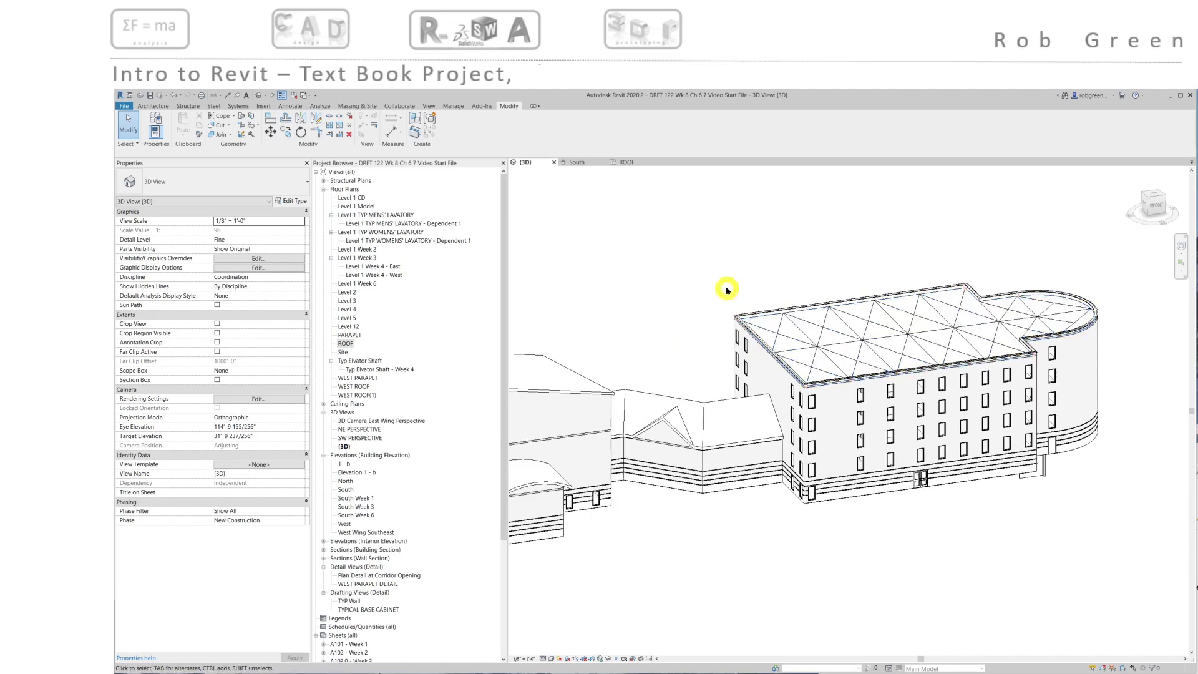
pyautogui.scroll(-2, 682, 343)
pyautogui.moveTo(682, 342); pyautogui.dragTo(770, 407, button='middle')
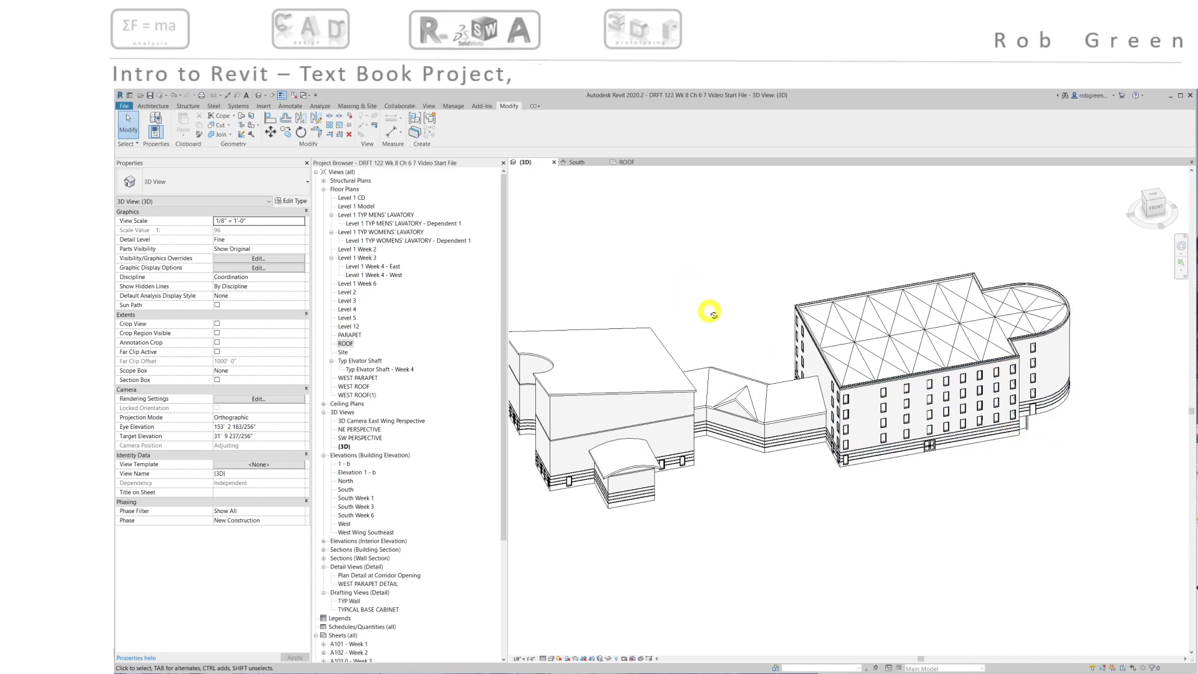
pyautogui.keyDown('shift'); pyautogui.moveTo(713, 315); pyautogui.dragTo(745, 282, button='middle'); pyautogui.keyUp('shift')
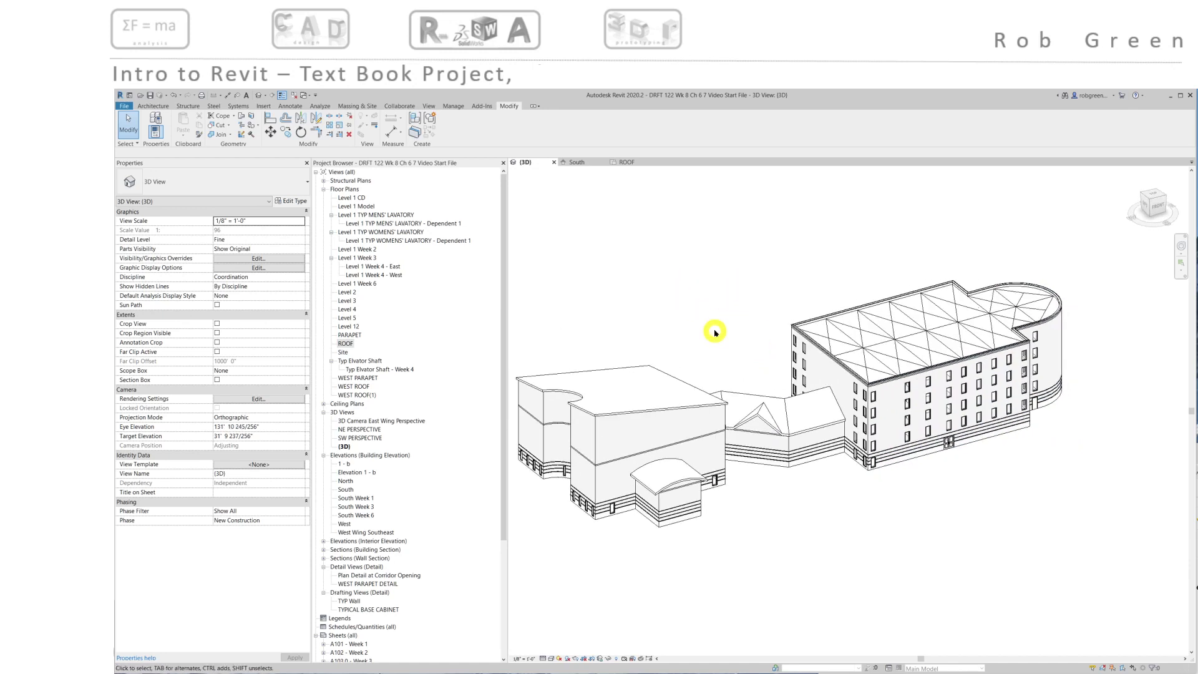